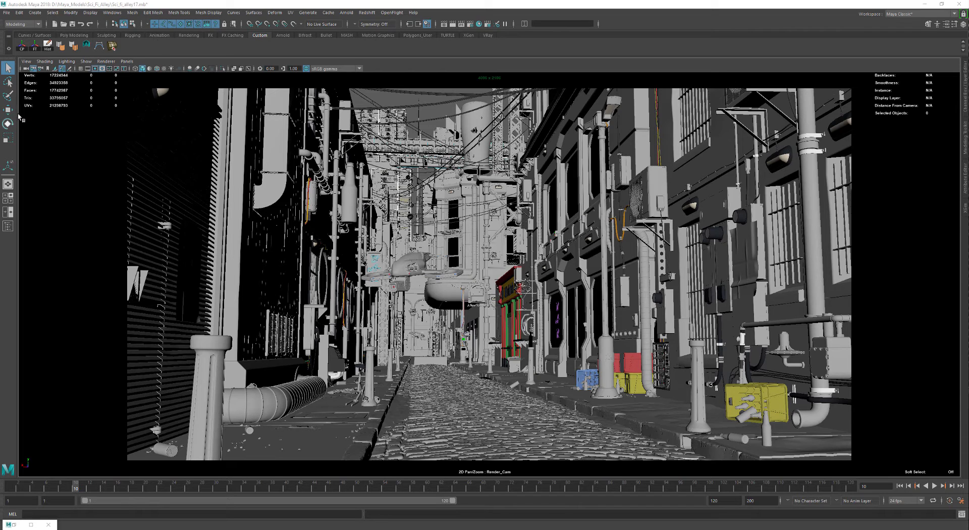
Switch the viewport from the render camera to the perspective camera and survey the whole alley layout from above
mouse_move(188, 72)
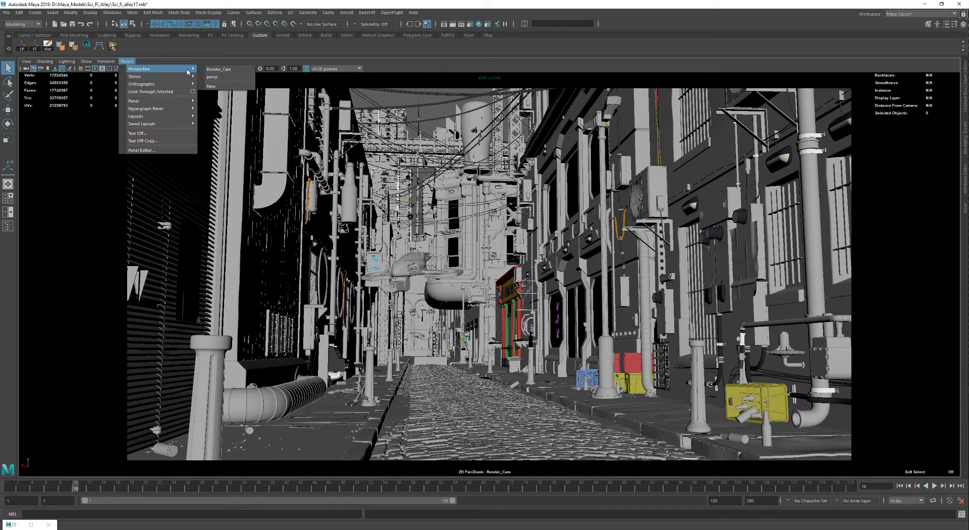
click(226, 78)
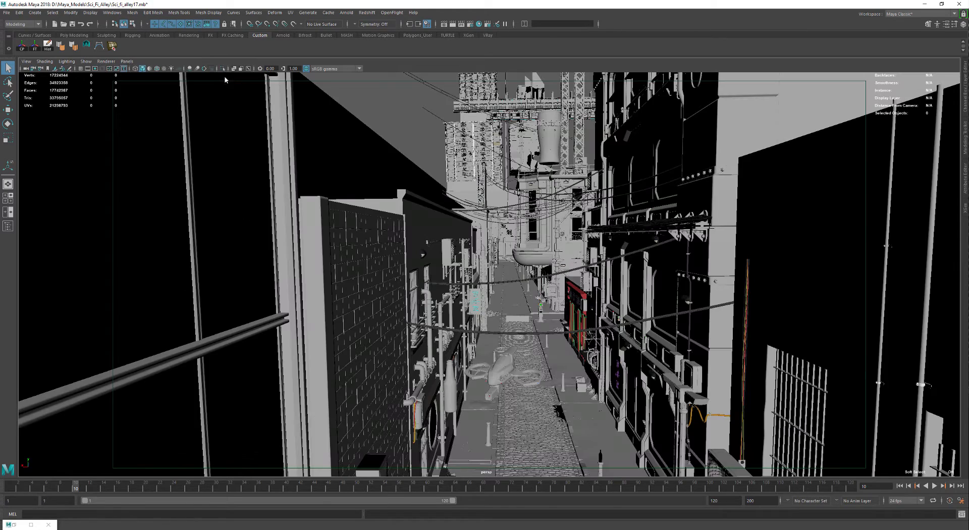
alt+right_drag(608, 274, 75, 131)
alt+middle_drag(585, 271, 570, 228)
alt+drag(570, 231, 581, 263)
alt+right_drag(489, 218, 121, 121)
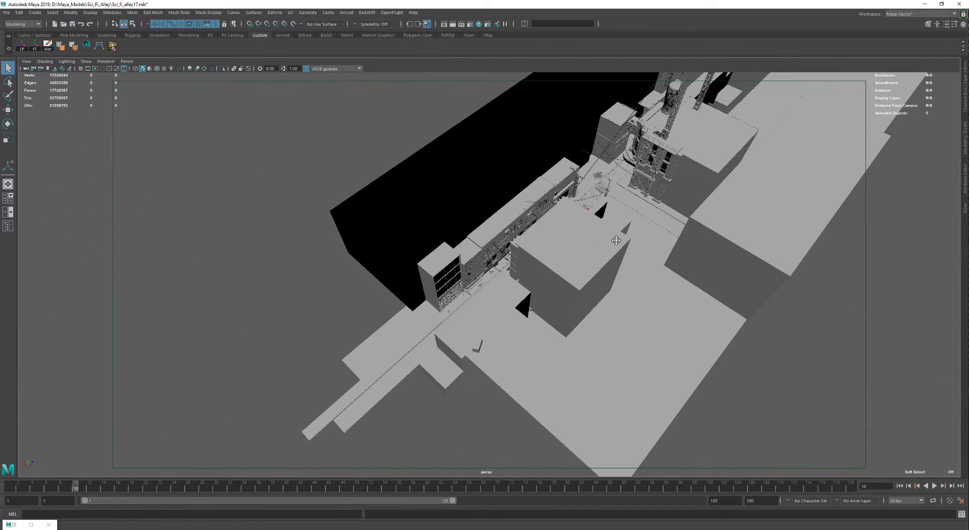
alt+middle_drag(616, 240, 502, 347)
alt+right_drag(656, 283, 303, 180)
Examine the sky train's front wagon, selecting its body panel, its whole wagon group and the panels of the nose
alt+drag(606, 240, 682, 277)
alt+drag(324, 250, 378, 247)
scroll(344, 240, up, 6)
ctrl+alt+drag(430, 267, 430, 279)
alt+middle_drag(414, 304, 395, 156)
alt+drag(459, 284, 446, 281)
scroll(446, 281, down, 5)
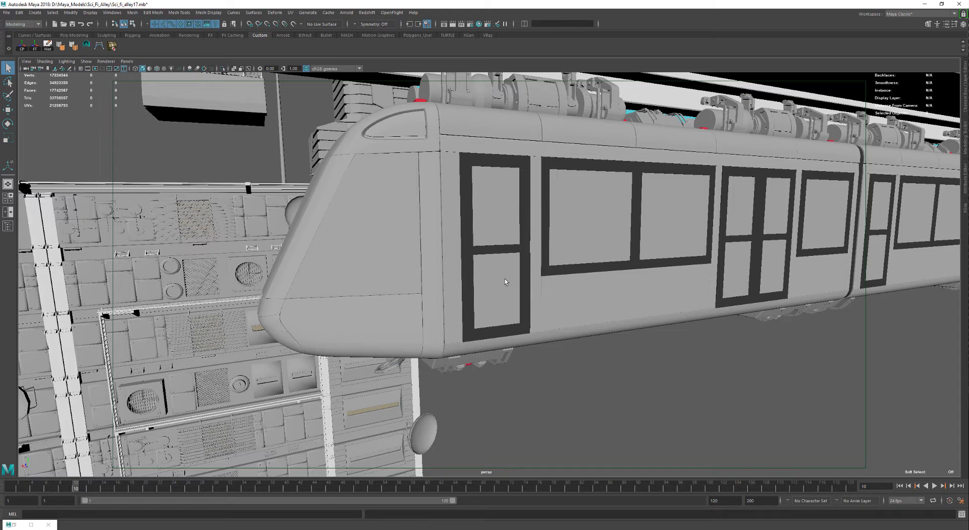
click(574, 296)
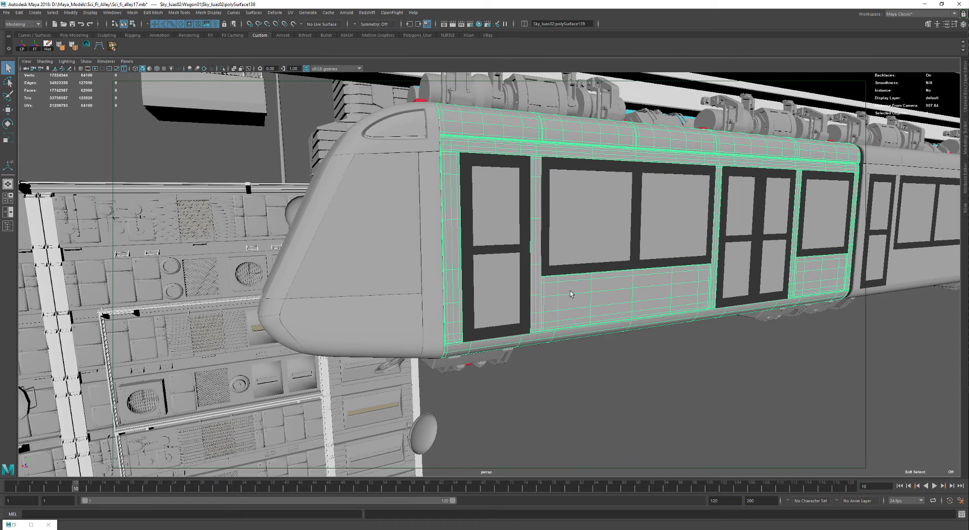
key(Up)
click(390, 204)
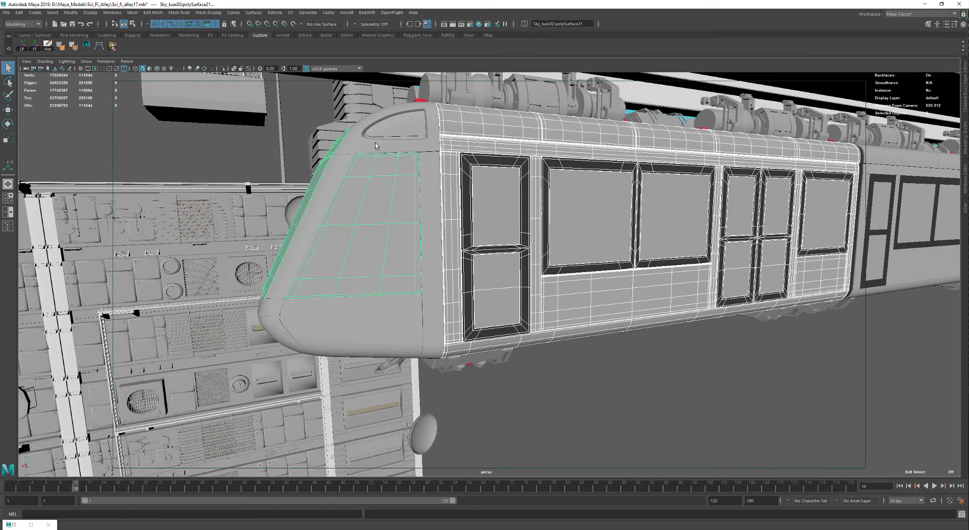
Inspect the underside of the sky train and the rail structure above it, selecting an undercarriage unit
alt+drag(364, 169, 426, 264)
alt+middle_drag(426, 265, 348, 209)
alt+drag(546, 236, 507, 240)
alt+middle_drag(630, 309, 533, 286)
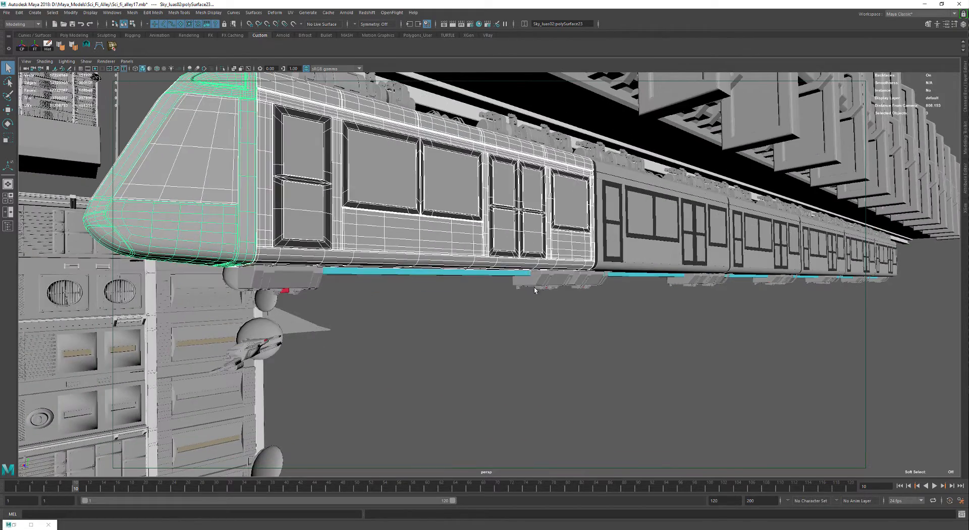
click(553, 281)
alt+drag(540, 274, 578, 289)
alt+middle_drag(578, 290, 580, 404)
alt+right_drag(580, 404, 456, 271)
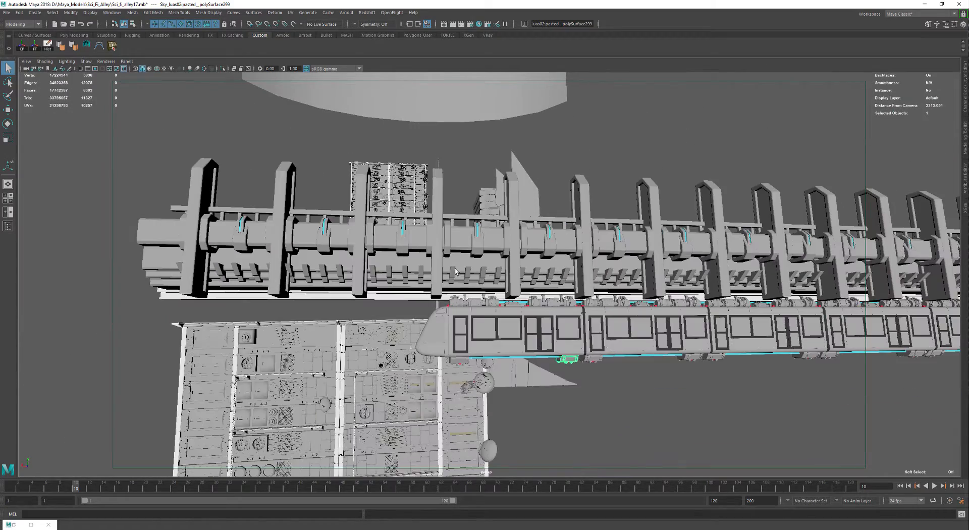
Examine the tower facade's modular panels, vents, ladders and satellite dishes up close
alt+drag(370, 382, 404, 323)
ctrl+alt+drag(345, 322, 397, 341)
alt+right_drag(397, 340, 353, 333)
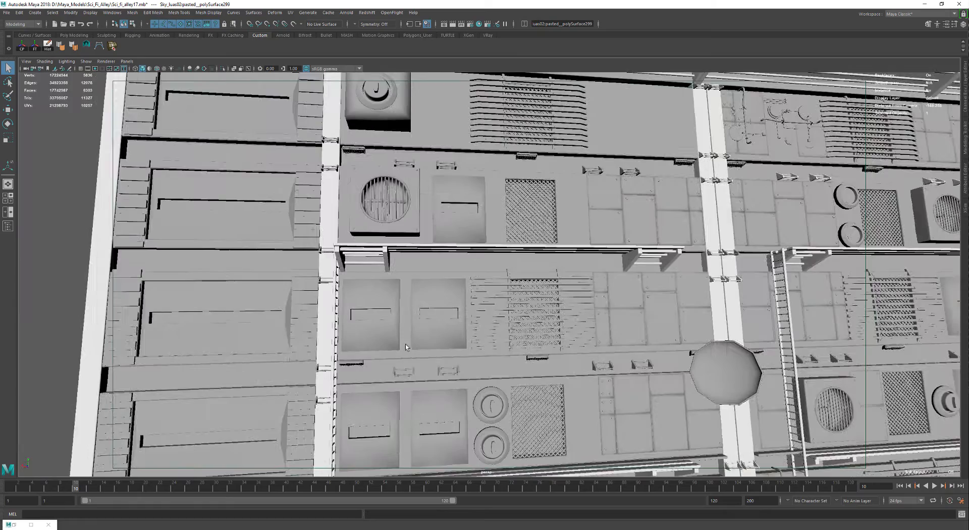
alt+drag(353, 333, 399, 348)
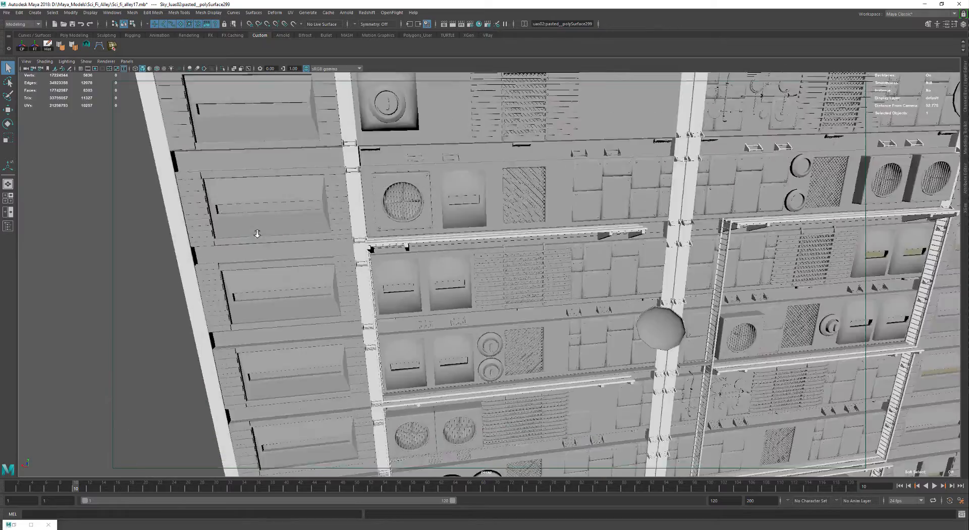
alt+right_drag(398, 348, 500, 348)
alt+middle_drag(499, 348, 399, 363)
alt+drag(399, 363, 415, 294)
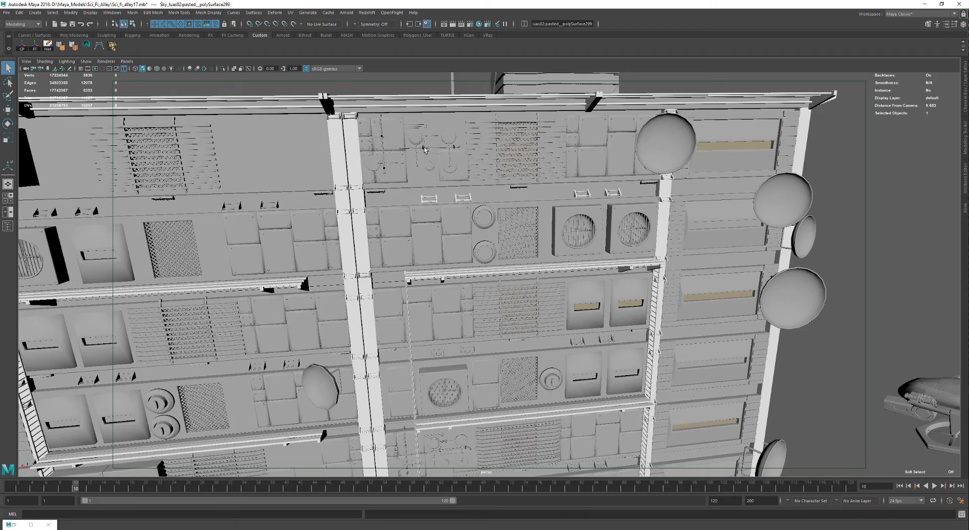
Inspect the tower facade's depth from the side and its base, including its place among the surrounding background towers
alt+right_drag(527, 253, 501, 240)
alt+drag(525, 295, 344, 198)
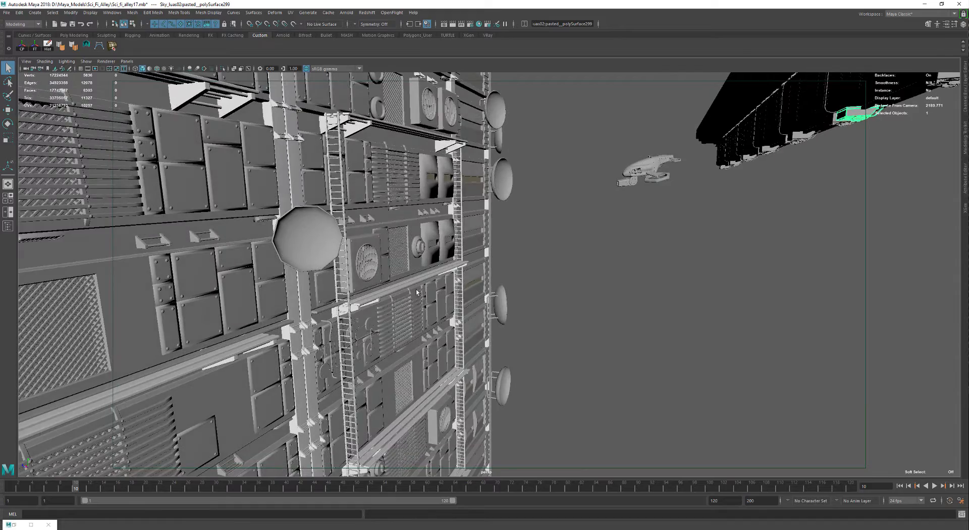
scroll(431, 311, down, 2)
alt+drag(431, 312, 486, 146)
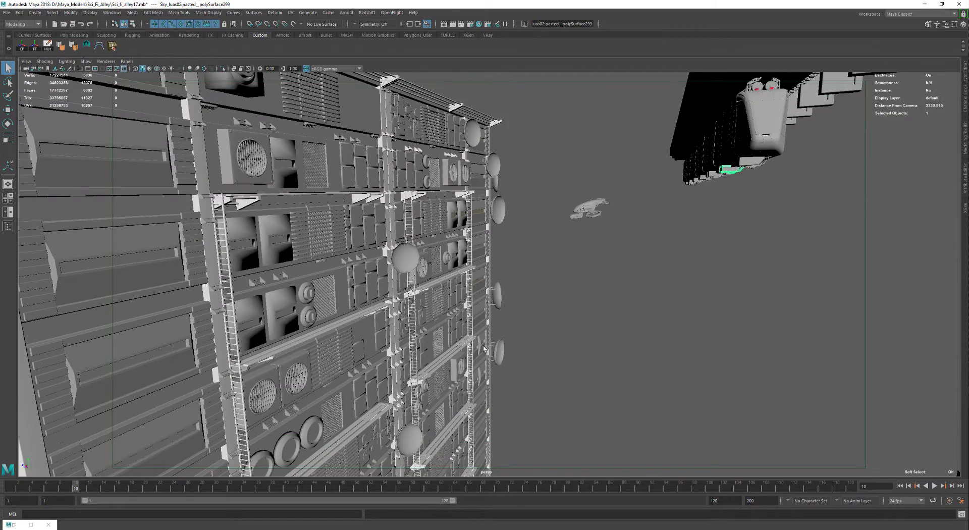
alt+drag(484, 348, 443, 236)
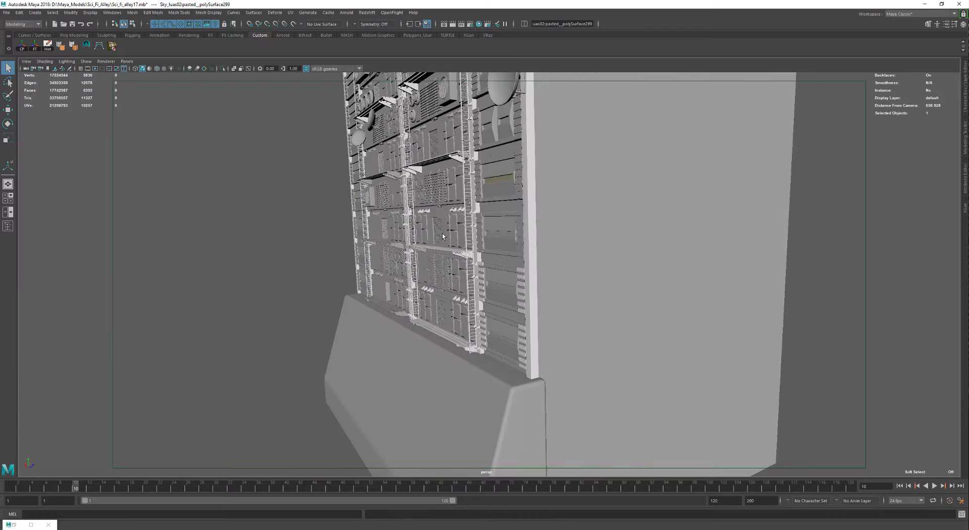
alt+right_drag(443, 236, 354, 323)
alt+drag(471, 254, 477, 292)
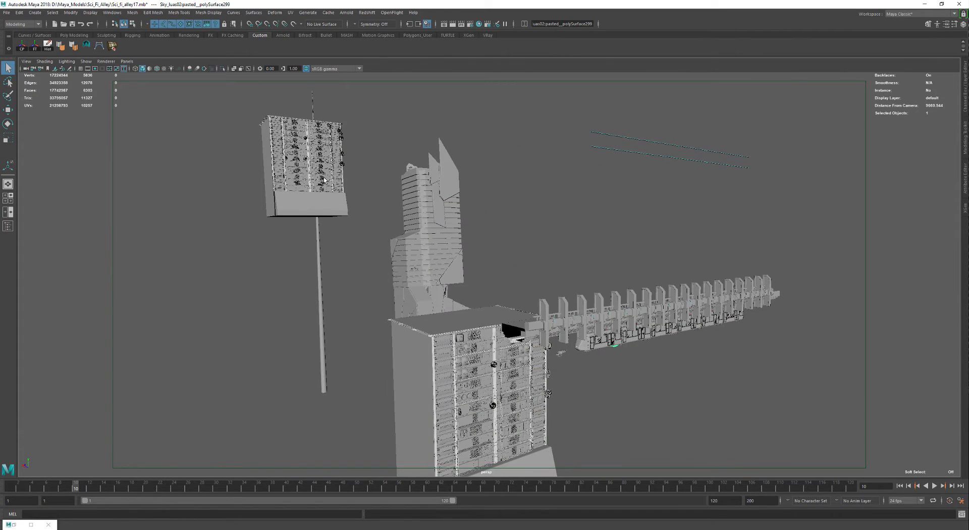
Select the panelled tower facade and check how it appears from street level in the alley
click(456, 363)
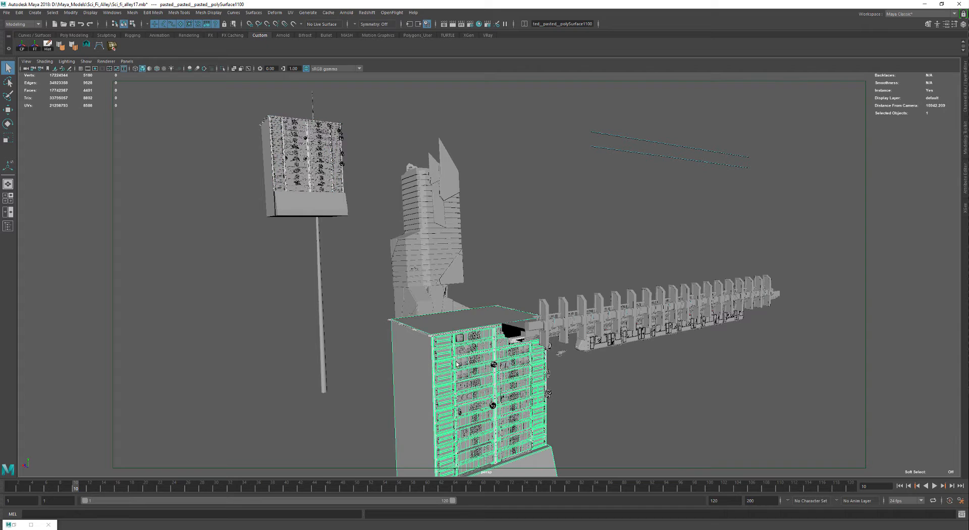
alt+right_drag(530, 270, 509, 273)
alt+drag(520, 275, 547, 268)
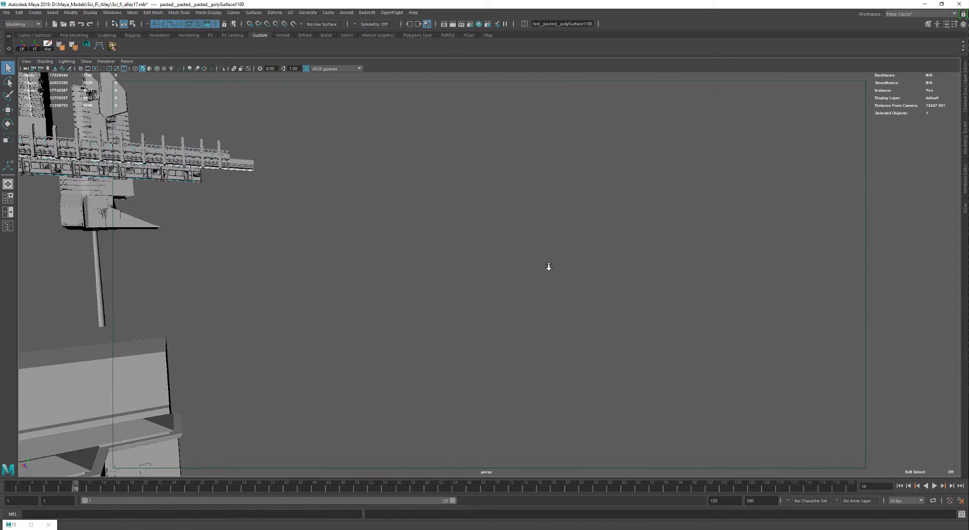
alt+right_drag(547, 268, 505, 273)
alt+middle_drag(585, 280, 637, 289)
alt+drag(637, 289, 433, 295)
alt+middle_drag(433, 294, 452, 294)
ctrl+alt+drag(498, 255, 497, 257)
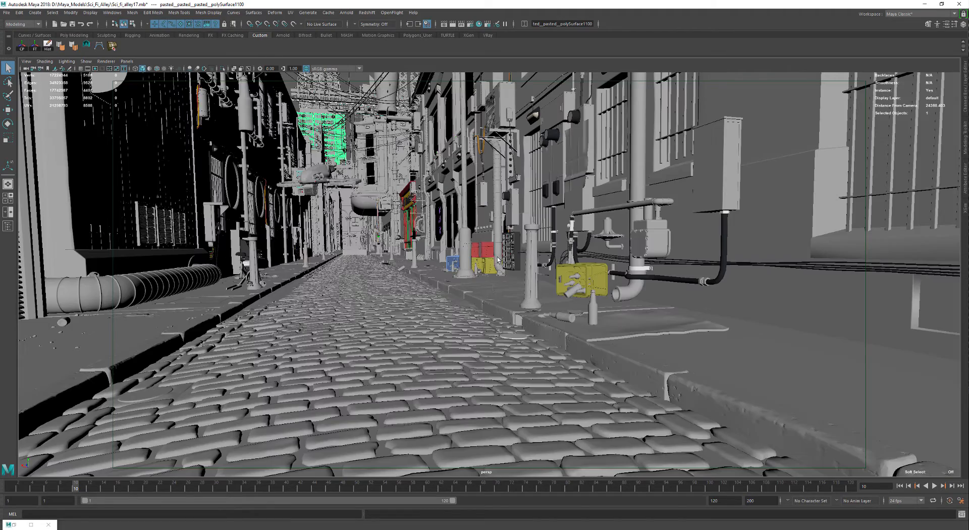
Select the curb along the cobblestone street and examine its mesh and the objects along the sidewalk
alt+middle_drag(503, 369, 393, 309)
alt+drag(394, 309, 472, 303)
click(467, 306)
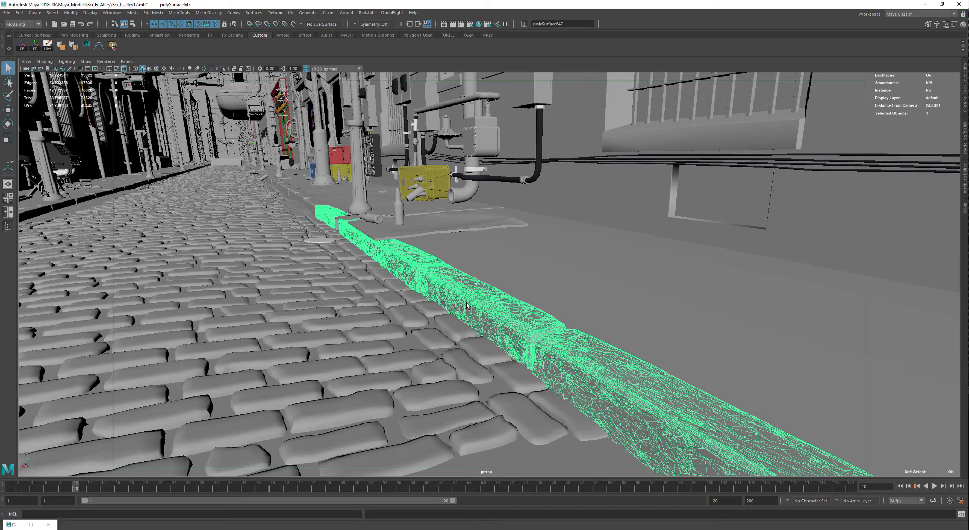
alt+middle_drag(393, 253, 339, 219)
alt+drag(339, 219, 559, 291)
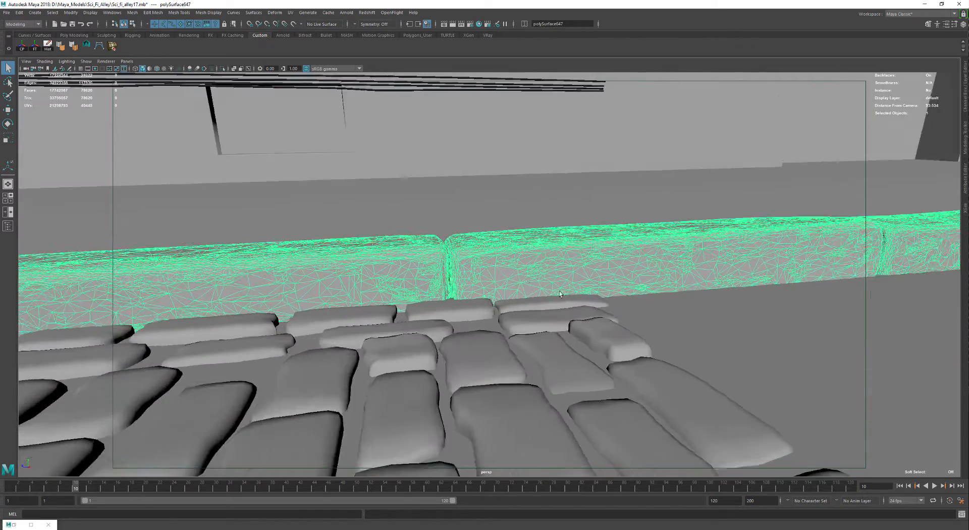
scroll(597, 293, down, 5)
alt+middle_drag(597, 292, 376, 306)
alt+middle_drag(752, 317, 888, 331)
alt+middle_drag(404, 285, 616, 290)
mouse_move(288, 288)
alt+middle_down()
mouse_move(352, 285)
mouse_move(457, 255)
alt+middle_up()
alt+drag(456, 255, 396, 313)
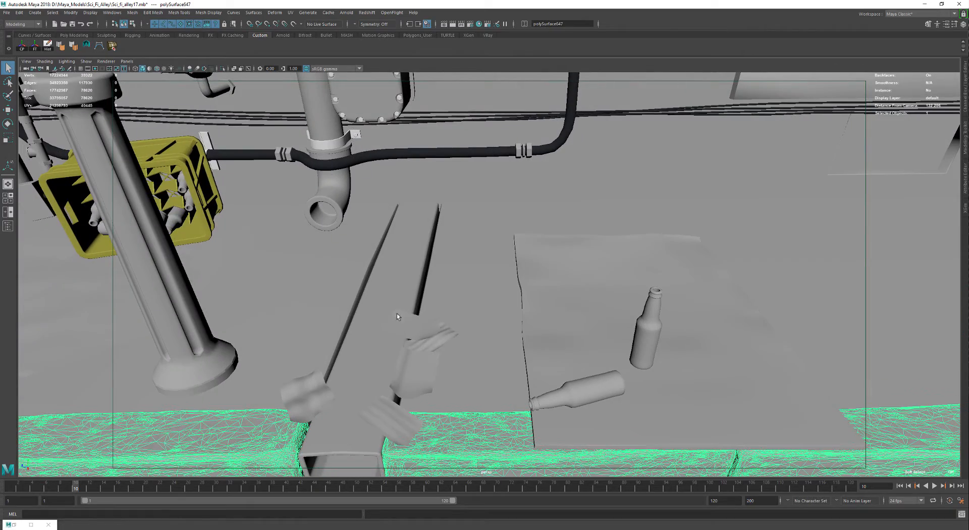
Select a crumpled paper and the large sheet under the bottles to examine the sidewalk litter
click(421, 331)
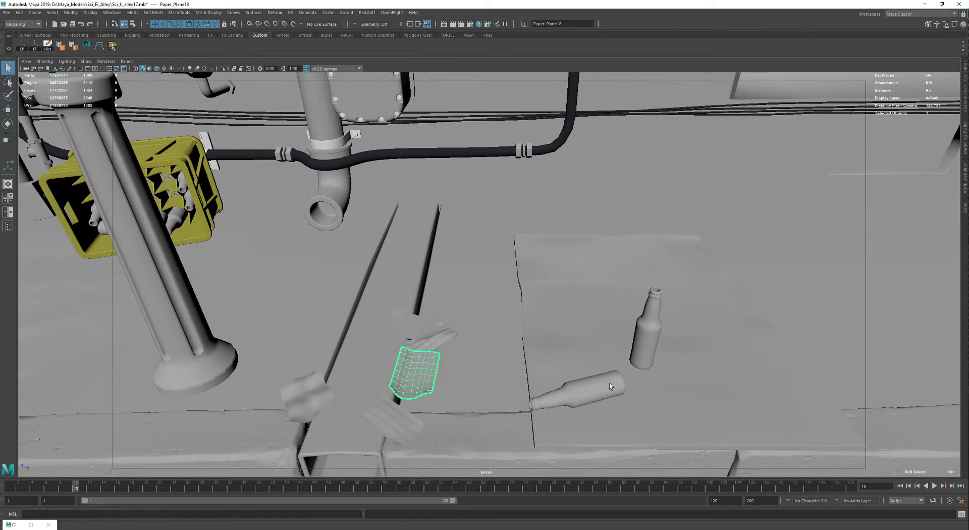
click(600, 347)
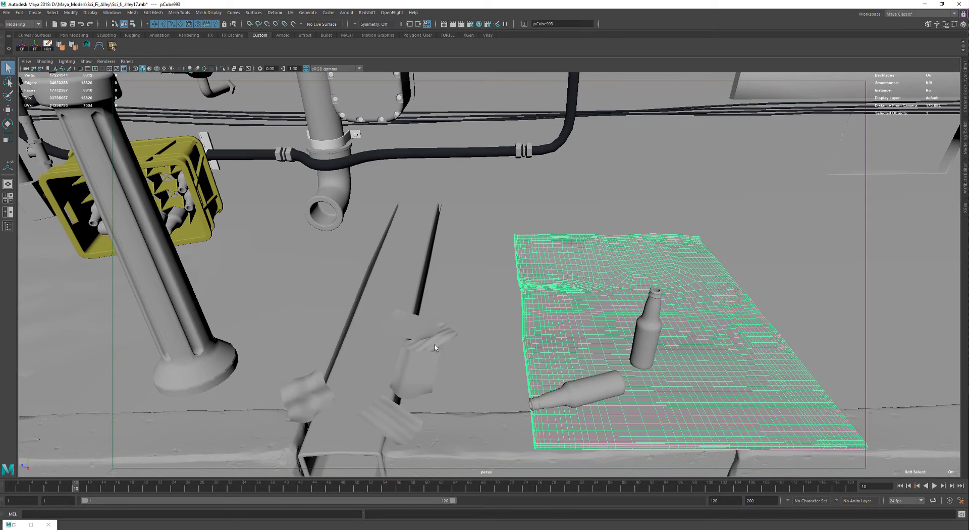
scroll(434, 344, down, 3)
alt+middle_drag(434, 345, 460, 302)
alt+middle_drag(395, 298, 455, 361)
alt+middle_drag(447, 293, 492, 347)
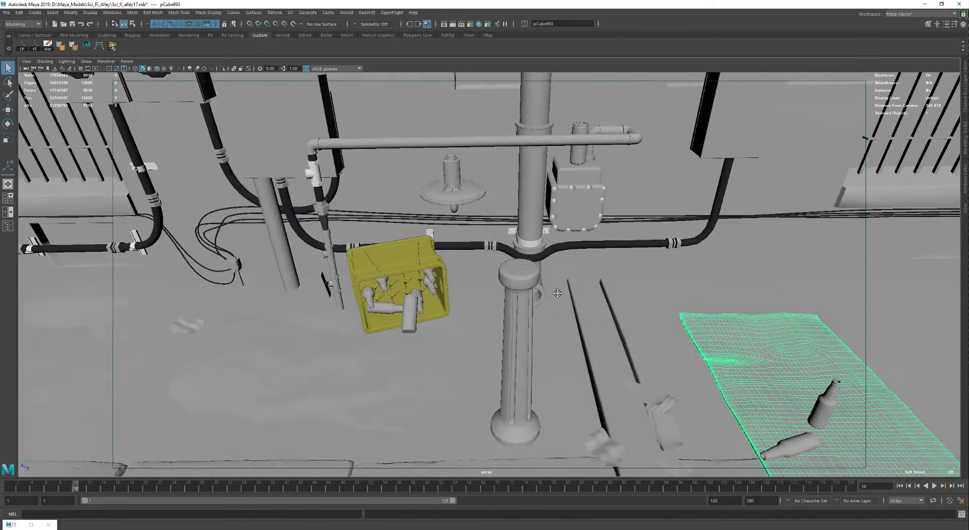
Examine the yellow bottle crate by the pipes, selecting its inner divider and its outer shell
alt+drag(492, 347, 474, 278)
click(469, 284)
scroll(469, 284, up, 5)
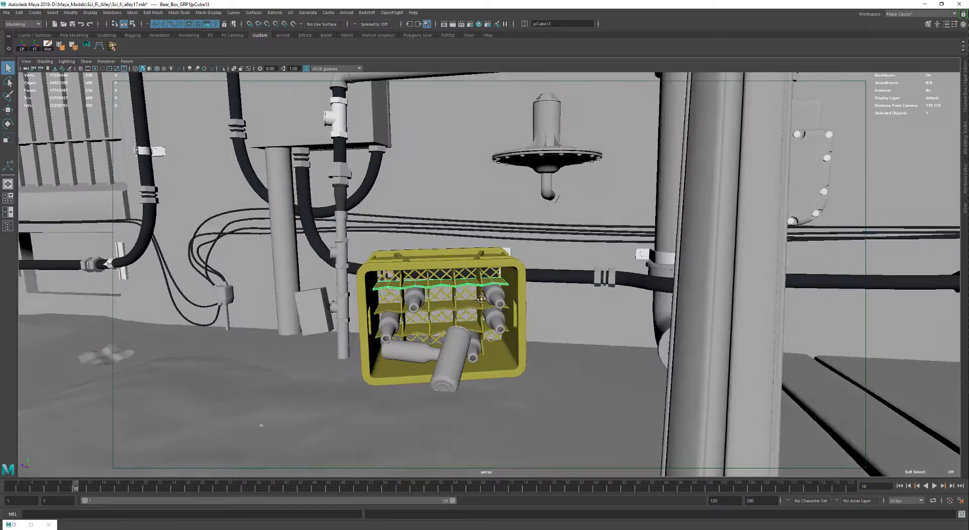
alt+drag(378, 288, 399, 323)
click(403, 288)
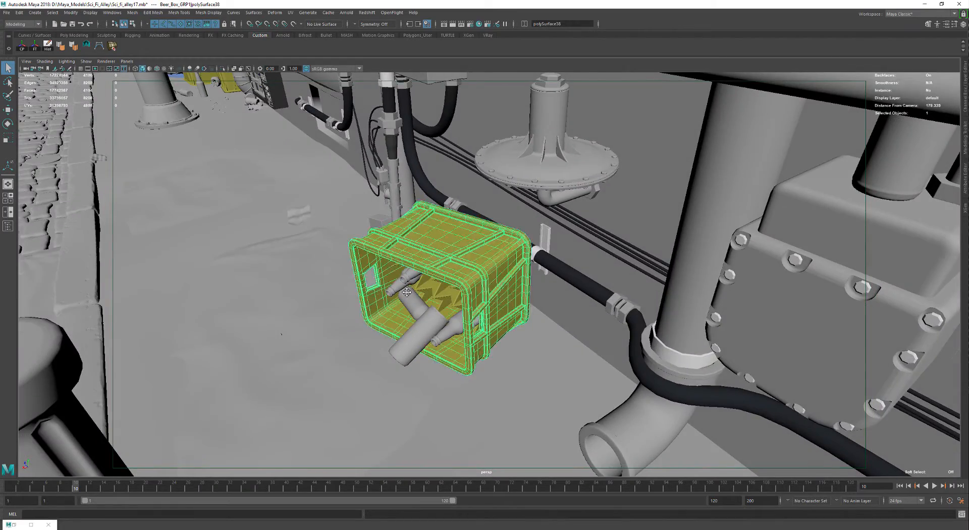
alt+middle_drag(404, 288, 555, 308)
alt+drag(363, 323, 497, 214)
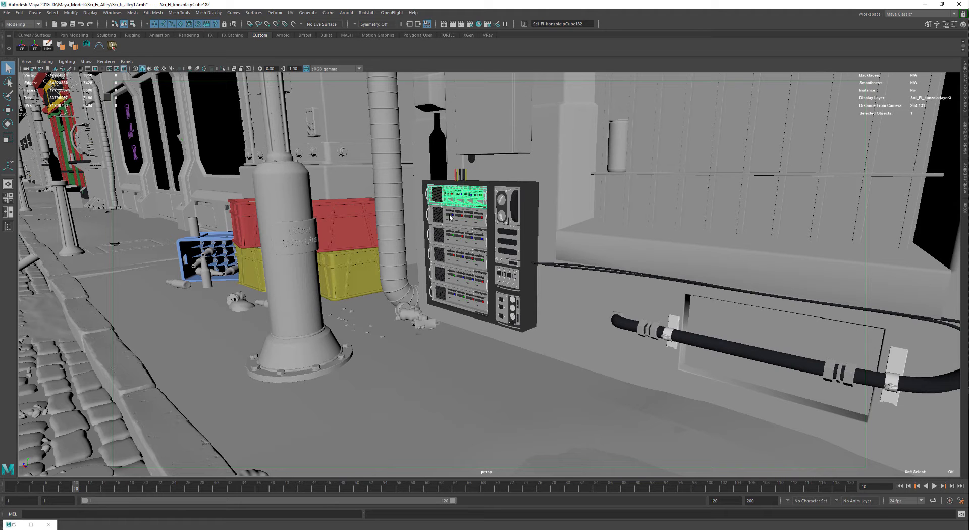
Inspect the electronics console against the wall and select the wall-mounted box above it
alt+drag(485, 248, 463, 260)
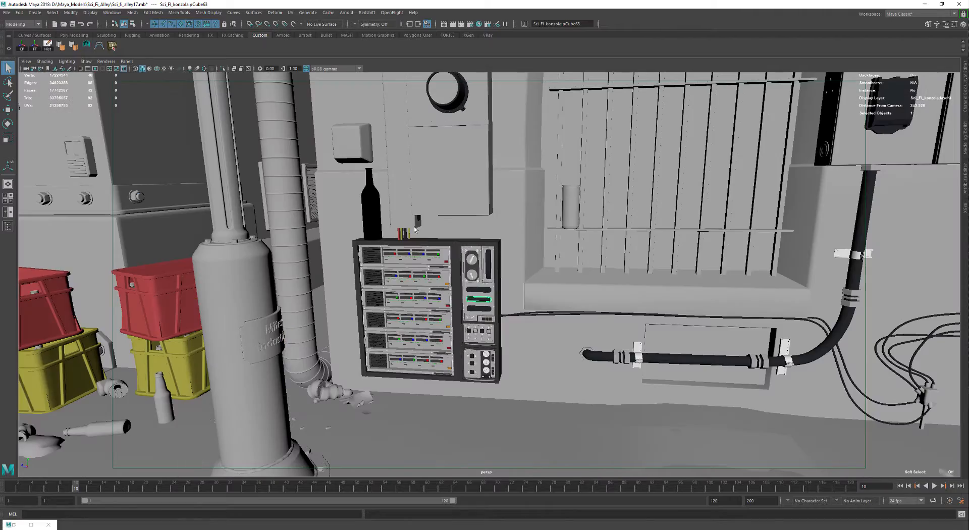
alt+drag(414, 226, 457, 217)
click(422, 214)
scroll(461, 303, down, 1)
alt+middle_drag(464, 309, 492, 383)
scroll(492, 383, down, 3)
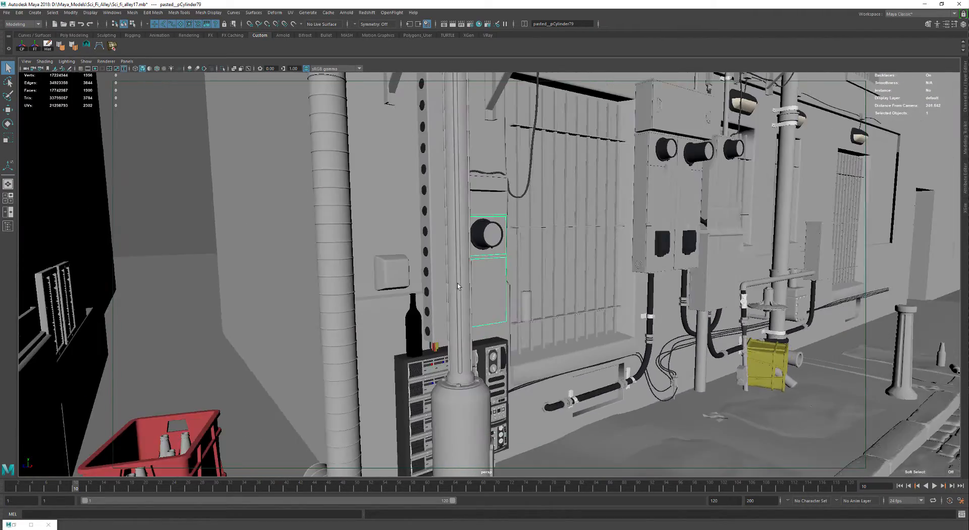
Examine the sidewalk area around the lamp post base, console and stacked red, yellow and blue crates
alt+drag(500, 333, 431, 322)
alt+middle_drag(431, 318, 495, 290)
alt+drag(494, 290, 473, 291)
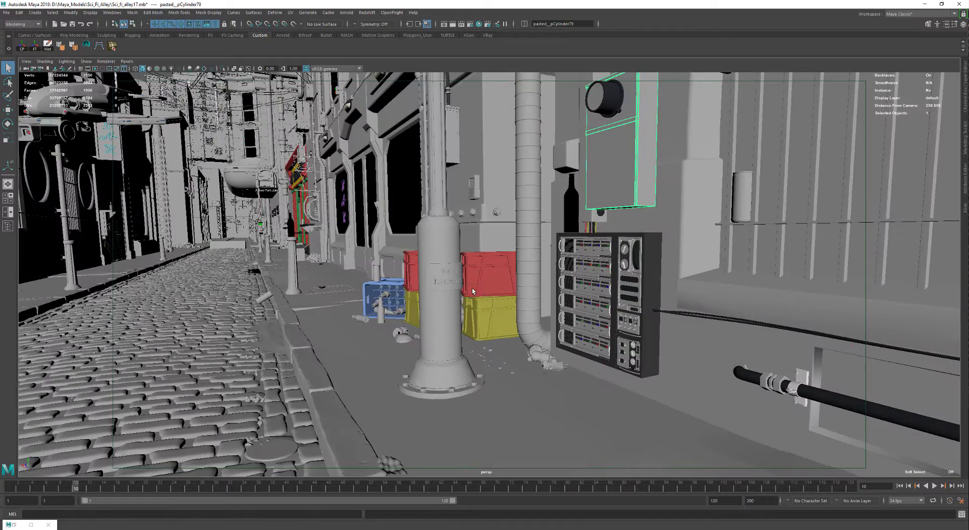
alt+middle_drag(515, 290, 495, 329)
mouse_move(496, 329)
alt+mouse_down()
mouse_move(545, 318)
mouse_move(572, 284)
mouse_move(504, 320)
alt+mouse_up()
alt+middle_drag(581, 372, 619, 313)
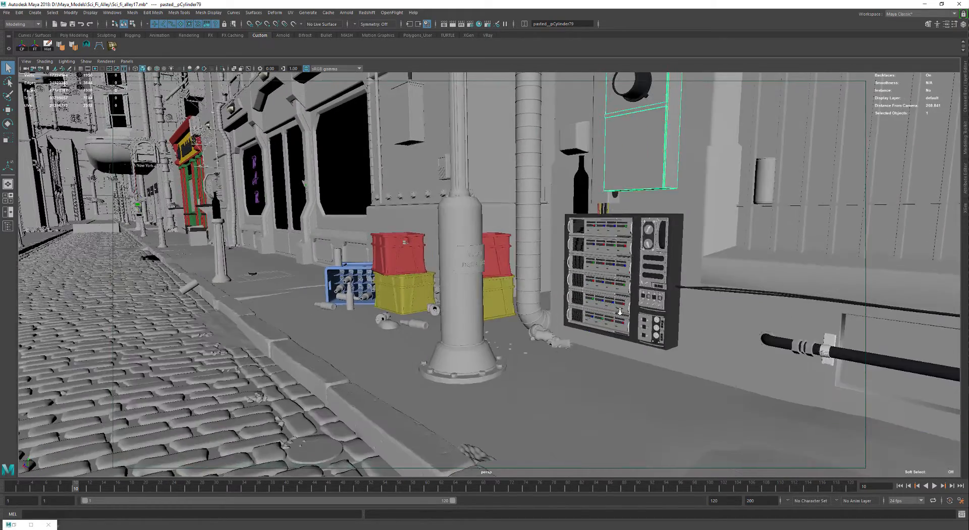
Inspect the lamp post's base up close and select its lettered nameplate
scroll(500, 282, up, 3)
alt+drag(500, 282, 446, 267)
alt+middle_drag(433, 275, 460, 261)
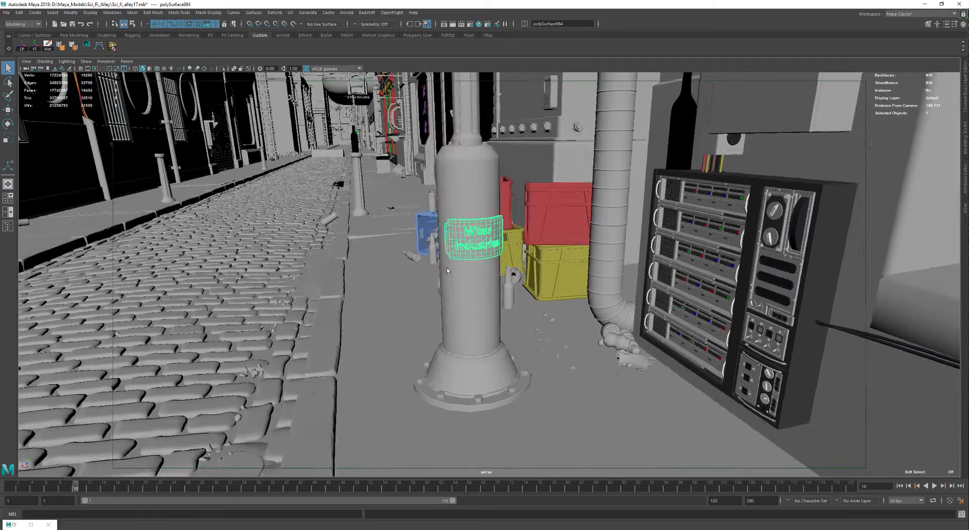
scroll(461, 261, up, 2)
alt+middle_drag(482, 444, 507, 472)
Examine the full height of the lamp post, selecting its pole and the whole lamp post group
scroll(471, 195, down, 2)
scroll(471, 195, down, 3)
alt+middle_drag(471, 195, 471, 313)
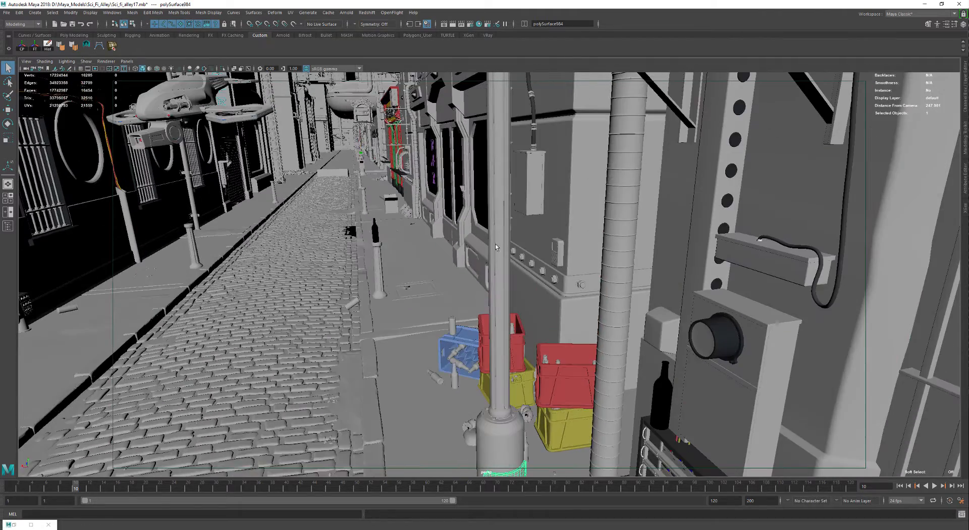
alt+middle_drag(474, 106, 465, 187)
scroll(465, 187, down, 3)
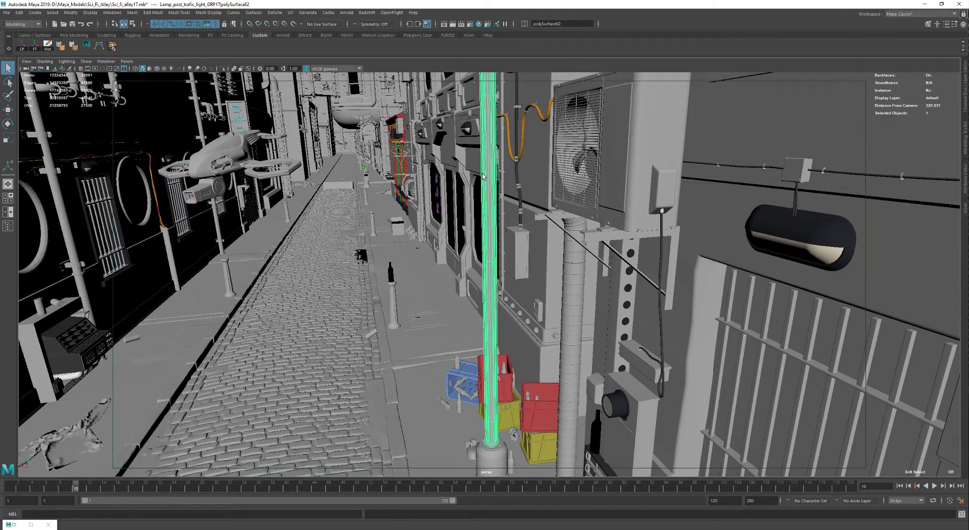
scroll(483, 175, down, 5)
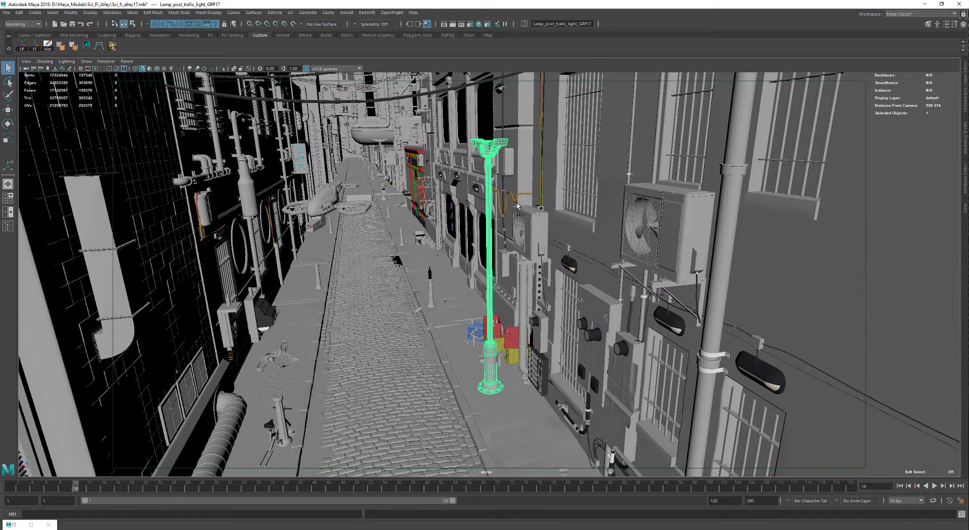
Isolate the selected lamp post group and examine it from base to winged lamp head
key(ctrl+1)
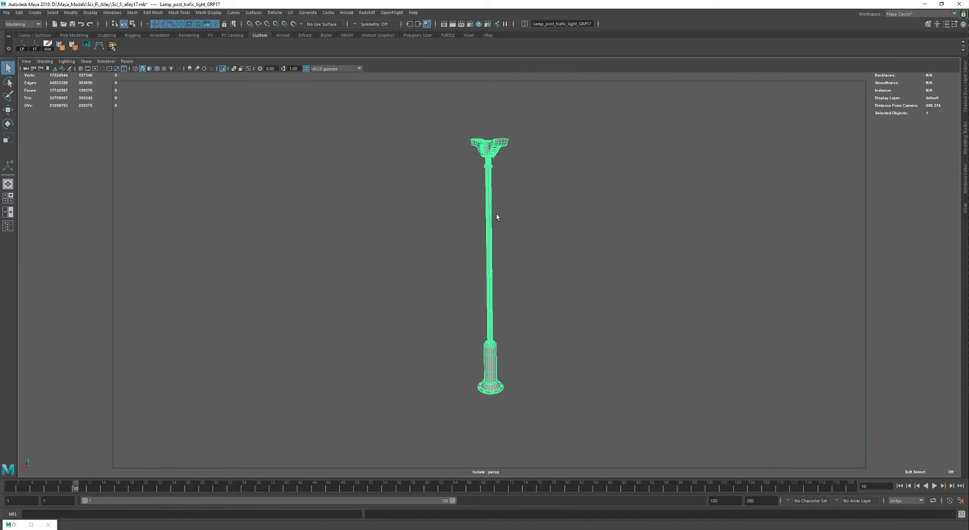
alt+drag(515, 228, 521, 228)
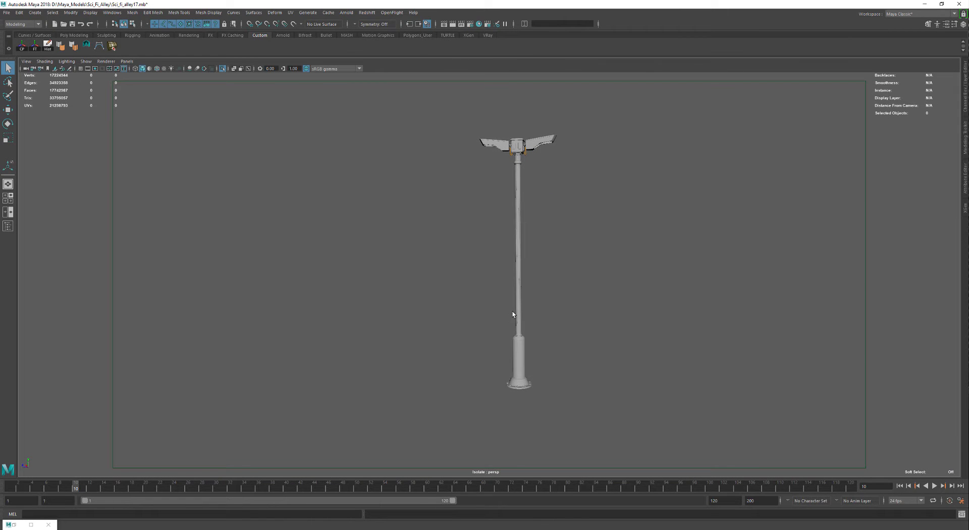
scroll(543, 341, up, 5)
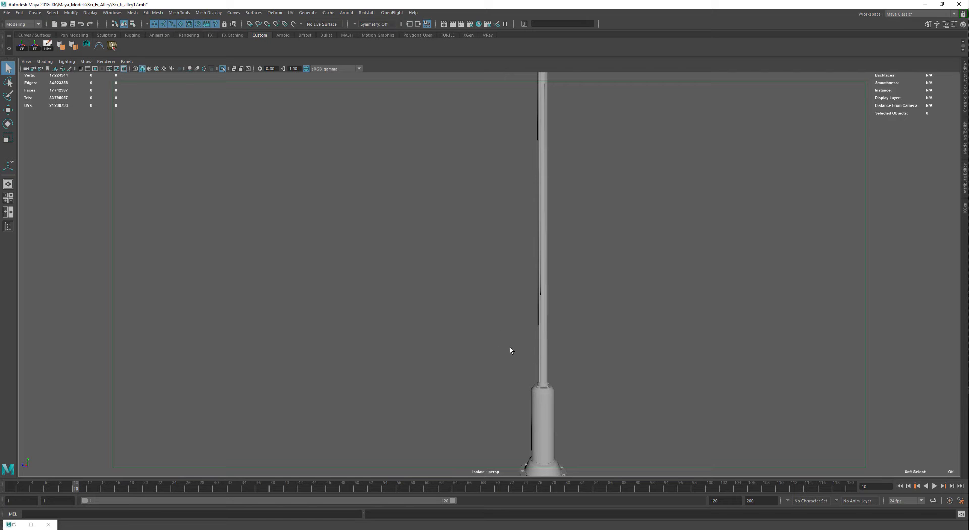
scroll(580, 343, down, 3)
alt+middle_drag(569, 318, 557, 275)
alt+drag(535, 308, 443, 307)
alt+middle_drag(444, 121, 443, 188)
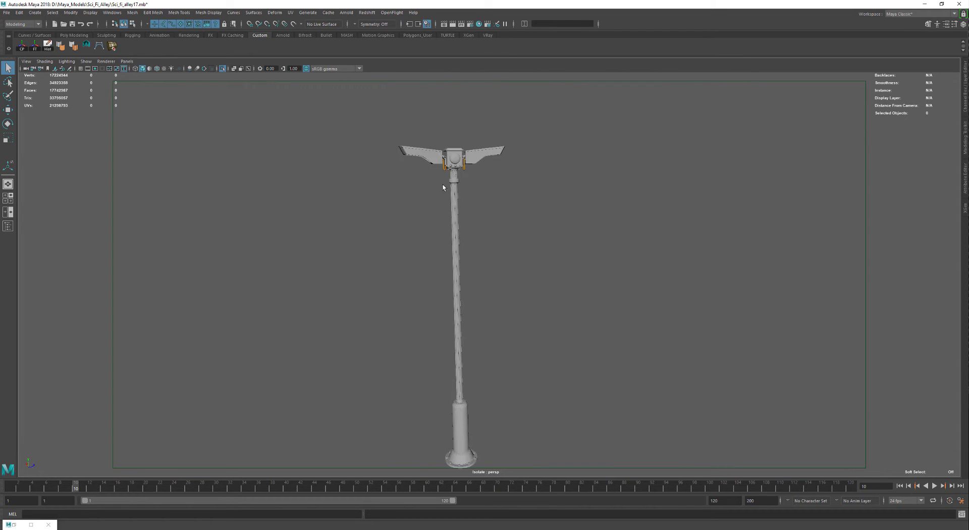
Inspect the lamp post's head with its orange cables up close and exit the isolated view
ctrl+alt+drag(494, 188, 496, 191)
scroll(512, 290, down, 4)
alt+middle_drag(421, 297, 425, 221)
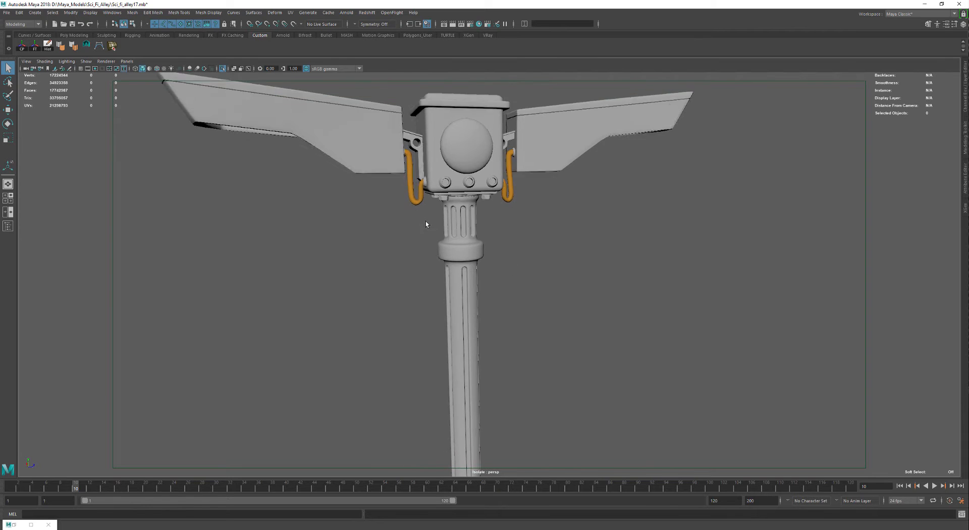
alt+drag(425, 221, 497, 217)
click(223, 69)
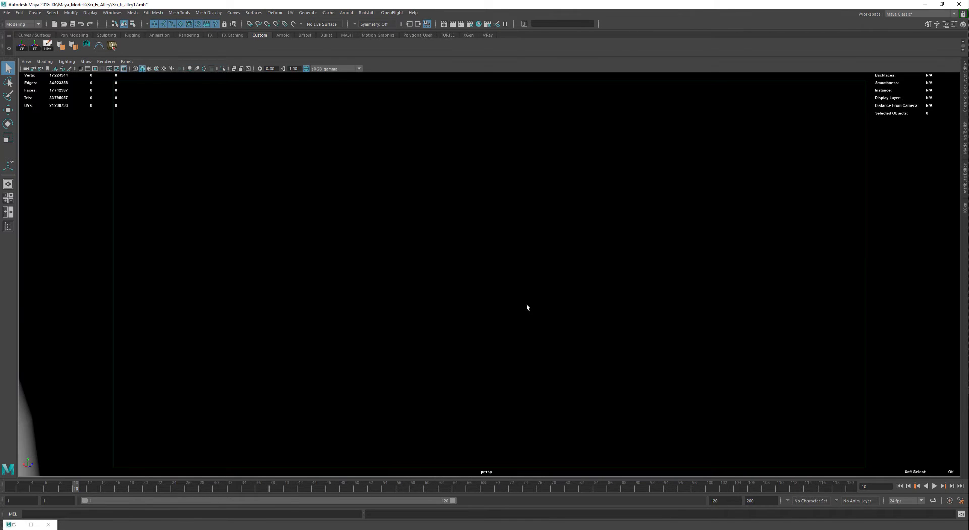
Bring the view back into the alley and inspect the stacked red and yellow crates beside the wall pipe
scroll(528, 303, down, 3)
alt+drag(528, 303, 597, 318)
scroll(598, 319, down, 3)
alt+middle_drag(598, 319, 437, 244)
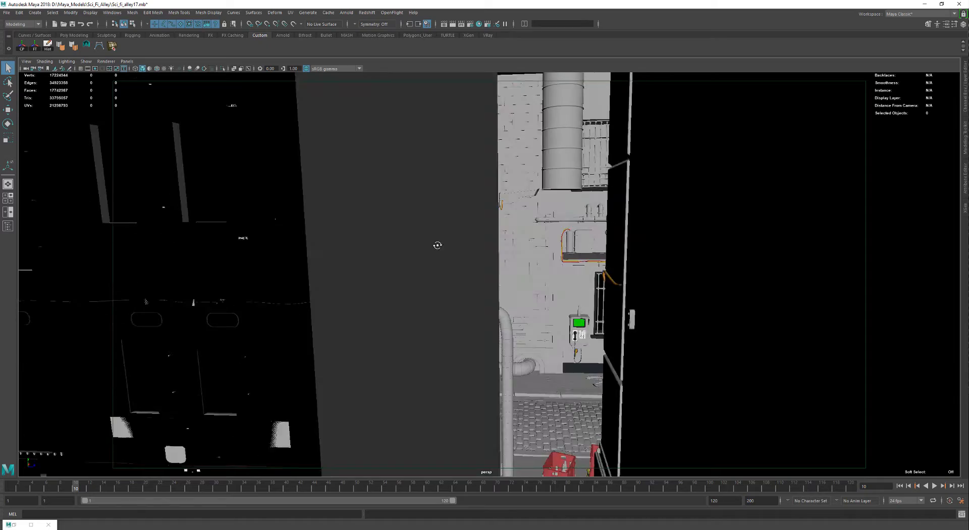
alt+drag(437, 244, 508, 317)
alt+right_drag(507, 316, 489, 310)
scroll(489, 310, up, 6)
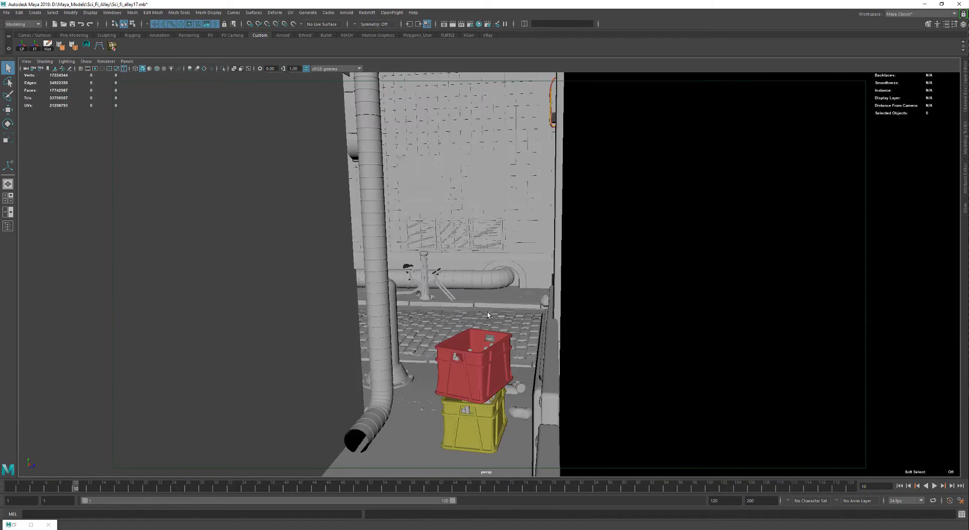
Examine the street front around the lamp post, from the wall equipment and crates to the bar and flying vehicle
alt+drag(423, 302, 522, 304)
scroll(519, 303, down, 5)
scroll(526, 298, down, 5)
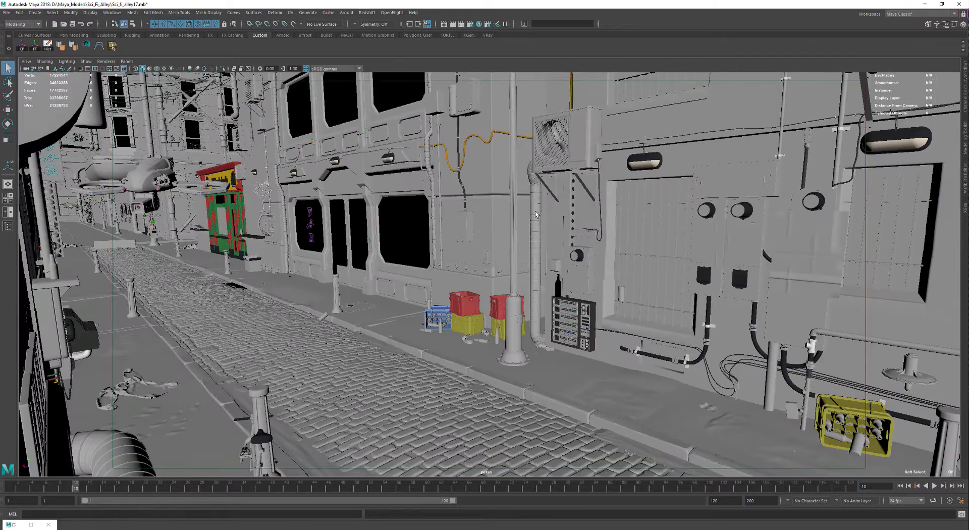
alt+middle_drag(531, 243, 532, 311)
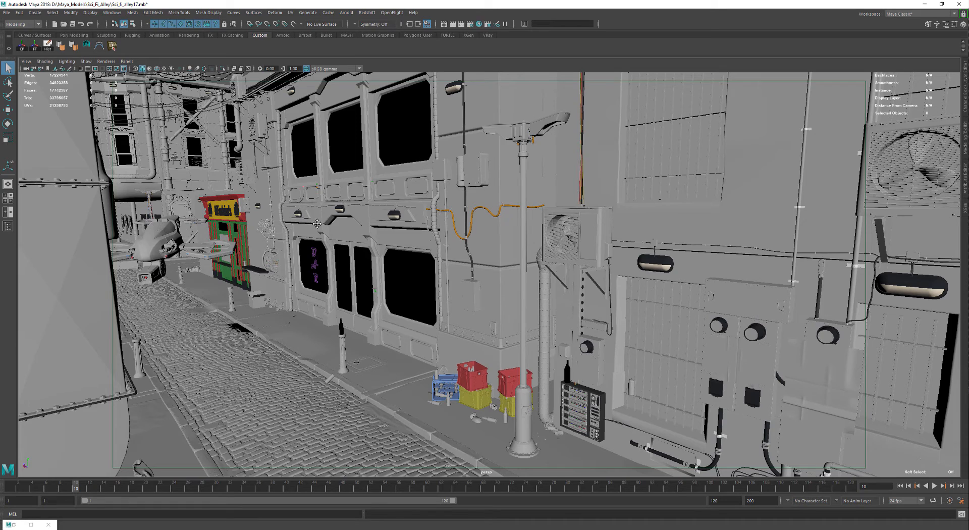
alt+middle_drag(317, 223, 385, 222)
alt+drag(385, 222, 374, 225)
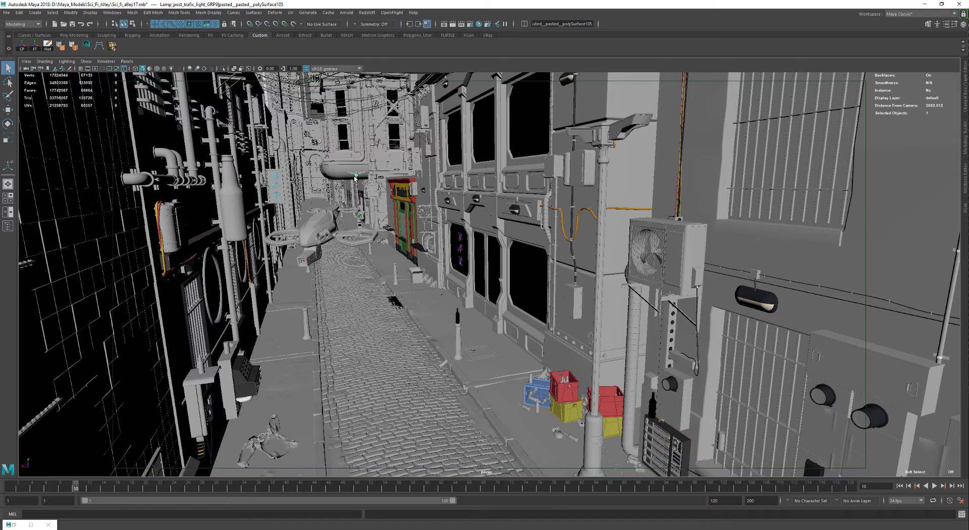
Frame the distant traffic light post, select its whole group and isolate it
key(f)
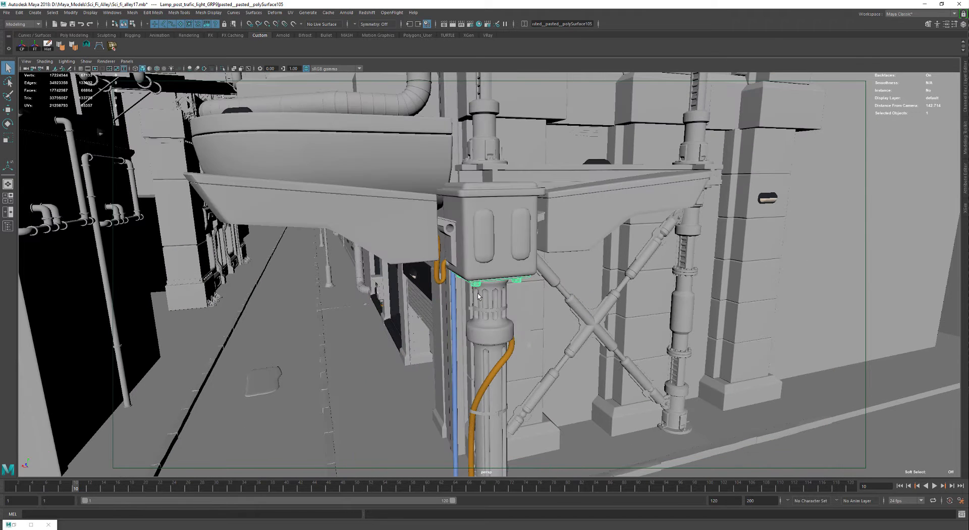
key(Up)
key(ctrl+1)
scroll(563, 318, down, 5)
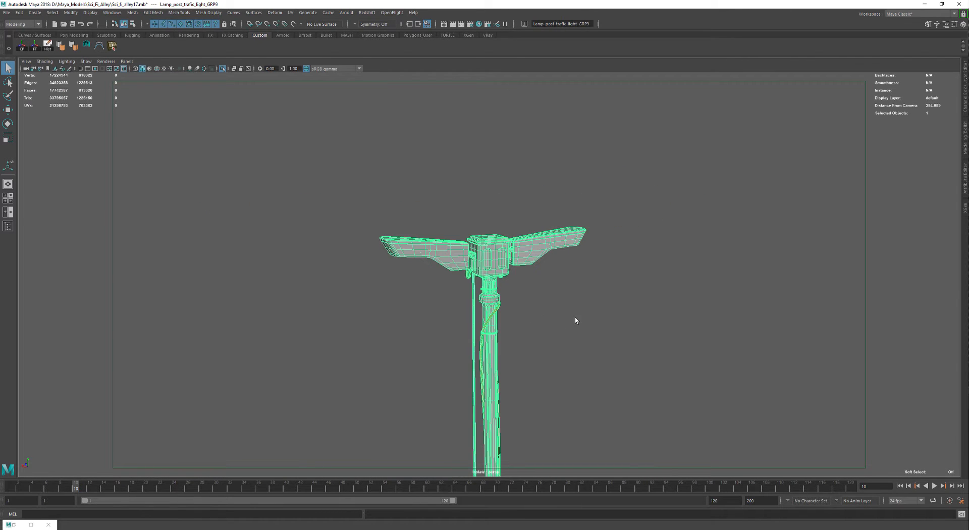
click(575, 318)
Examine the isolated traffic light post's coloured cables, signal boxes and base cabinet from several sides
alt+middle_drag(513, 364, 503, 198)
alt+middle_drag(489, 473, 498, 353)
alt+drag(492, 329, 560, 350)
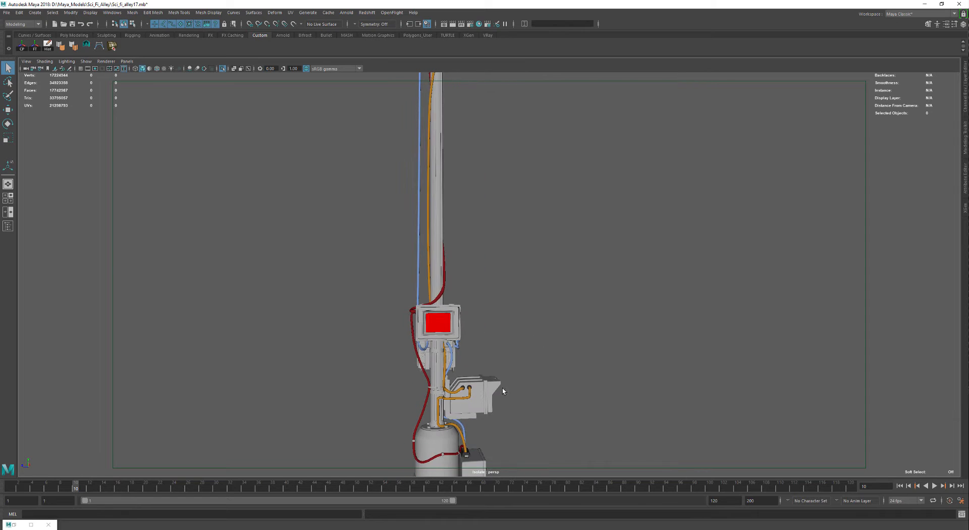
alt+middle_drag(504, 392, 539, 280)
alt+drag(539, 279, 593, 283)
alt+middle_drag(523, 296, 514, 377)
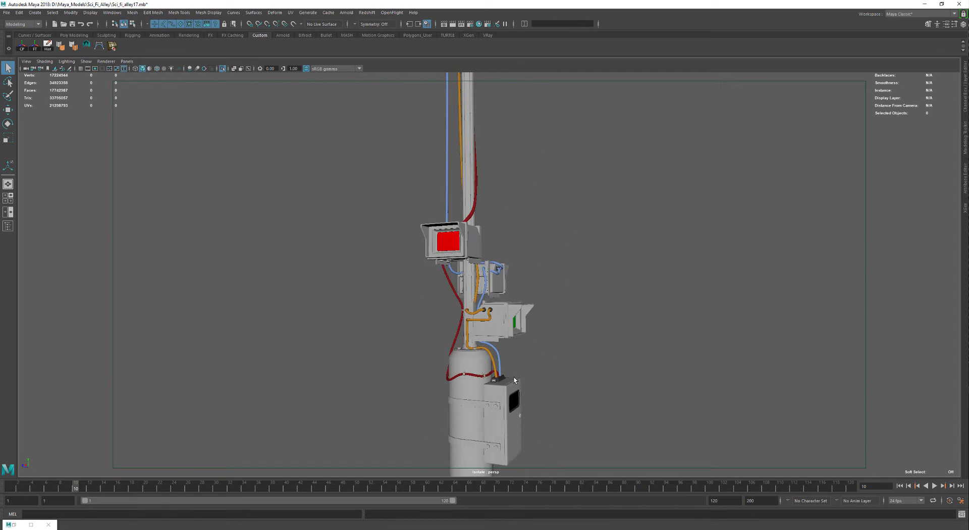
Review the traffic light post's full height up to its lamp head and return to the full scene
scroll(514, 377, down, 4)
alt+middle_drag(444, 214, 438, 349)
alt+drag(484, 297, 378, 298)
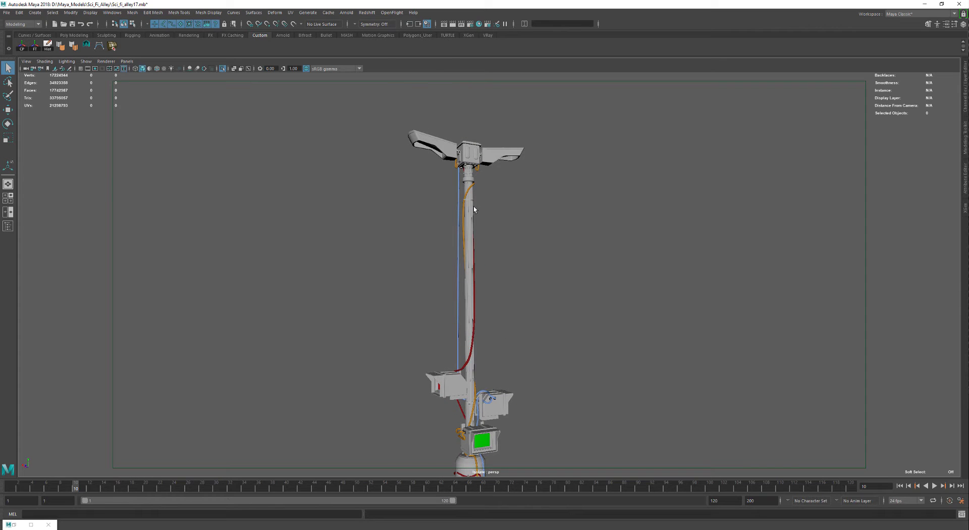
mouse_move(495, 277)
alt+mouse_down()
mouse_move(379, 281)
mouse_move(400, 268)
mouse_move(476, 277)
alt+mouse_up()
key(ctrl+1)
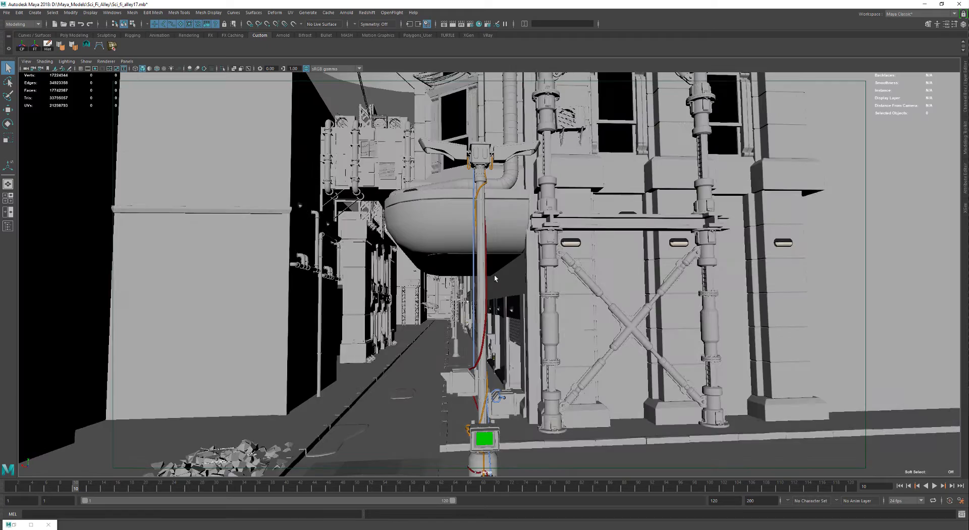
Examine the traffic light post in its street setting and select the nearby lower scaffold column at the building corner
scroll(495, 276, down, 2)
alt+middle_drag(504, 349, 489, 280)
alt+drag(488, 281, 496, 277)
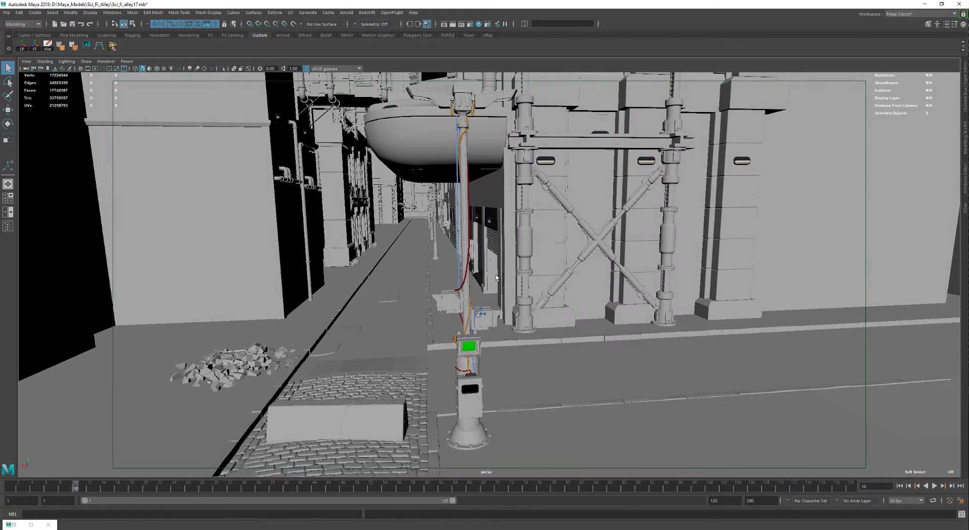
click(528, 166)
alt+drag(528, 166, 492, 238)
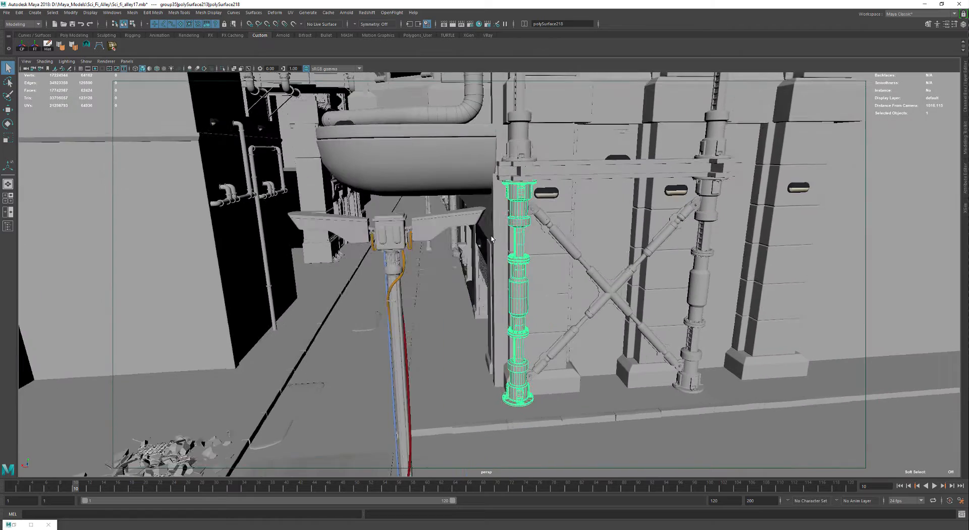
alt+middle_drag(492, 239, 478, 266)
scroll(522, 193, up, 2)
Select the horizontal I-beams on the scaffold and inspect their joint with the column up close
click(517, 182)
key(f)
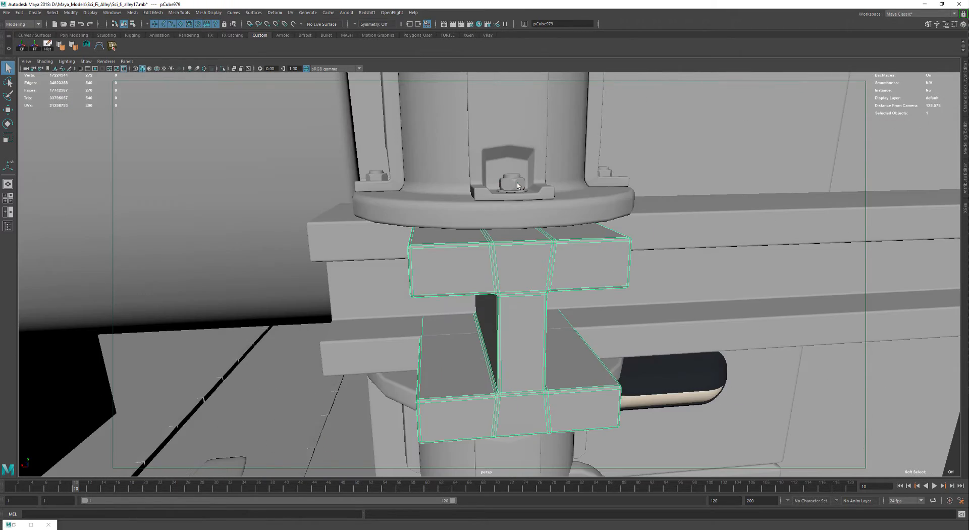
scroll(447, 274, down, 3)
mouse_move(446, 275)
alt+mouse_down()
mouse_move(499, 262)
mouse_move(456, 262)
alt+mouse_up()
click(456, 262)
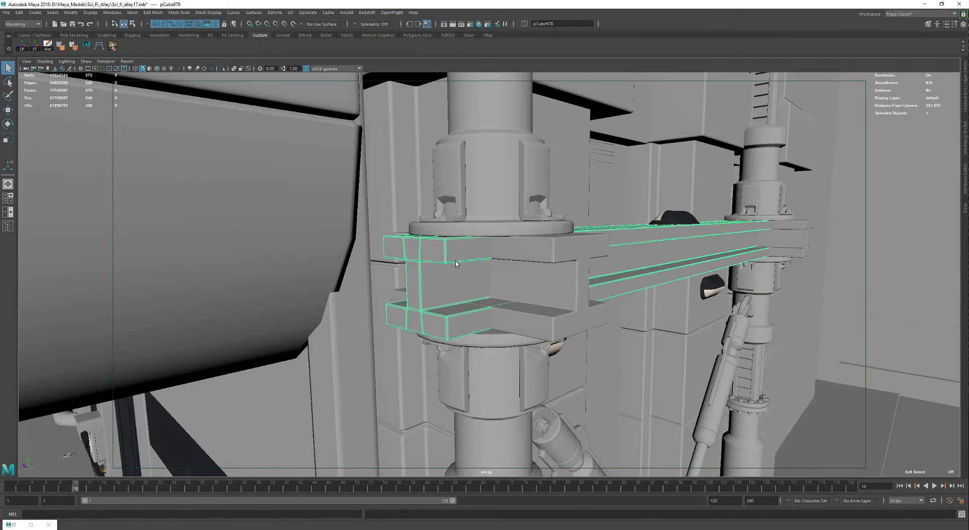
alt+drag(444, 221, 501, 219)
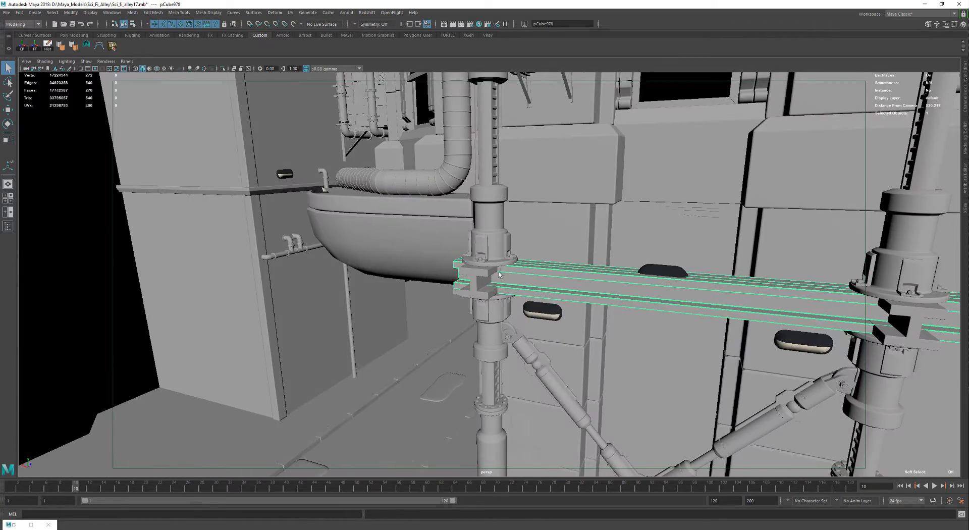
Examine the corner building's braced scaffold, overhead cables and rounded balcony with its large pipe
alt+drag(499, 271, 567, 245)
alt+right_drag(567, 245, 489, 167)
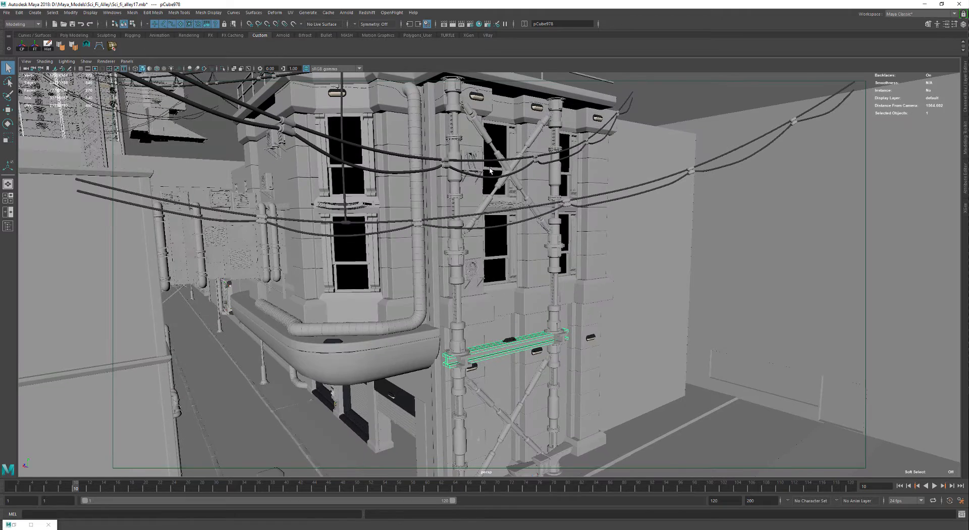
alt+drag(492, 242, 476, 242)
alt+right_drag(476, 242, 504, 263)
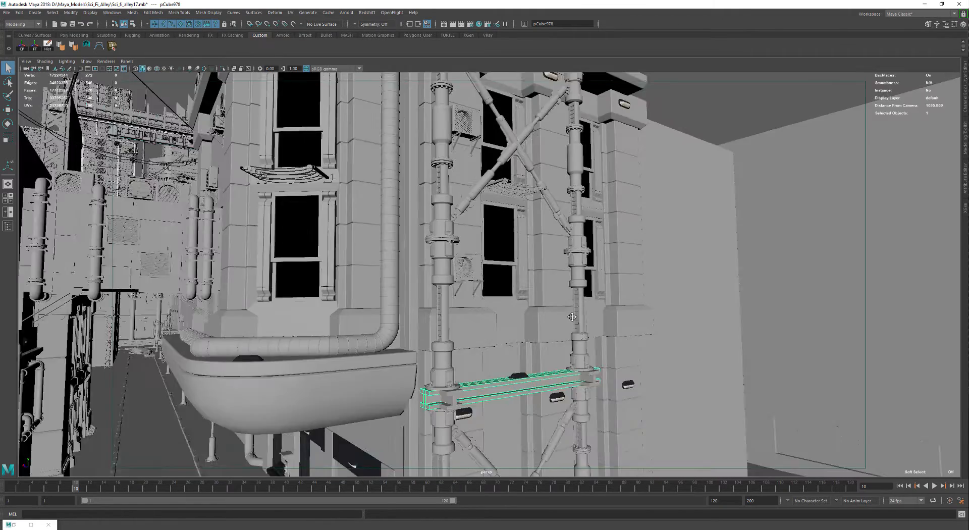
alt+drag(504, 263, 533, 318)
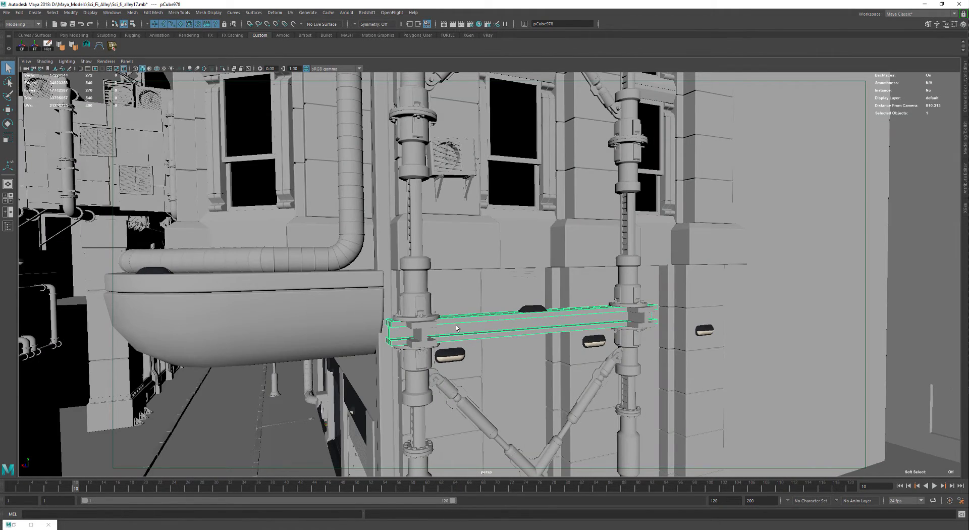
Select the wall light below the scaffold beam and examine the corner building's upper facade and railed rooftop
click(450, 355)
alt+middle_drag(451, 212, 497, 343)
alt+middle_drag(439, 171, 457, 272)
alt+middle_drag(348, 113, 404, 210)
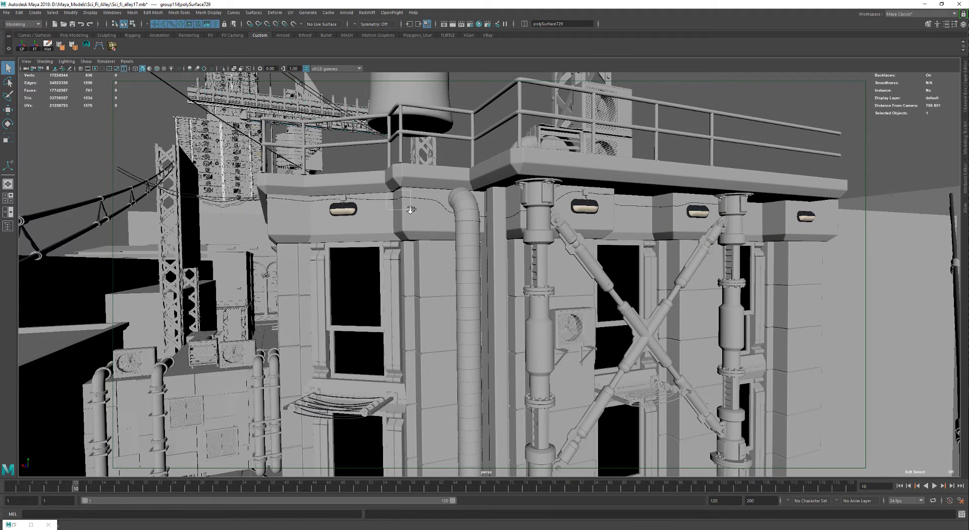
ctrl+alt+drag(411, 209, 411, 211)
alt+middle_drag(514, 247, 464, 214)
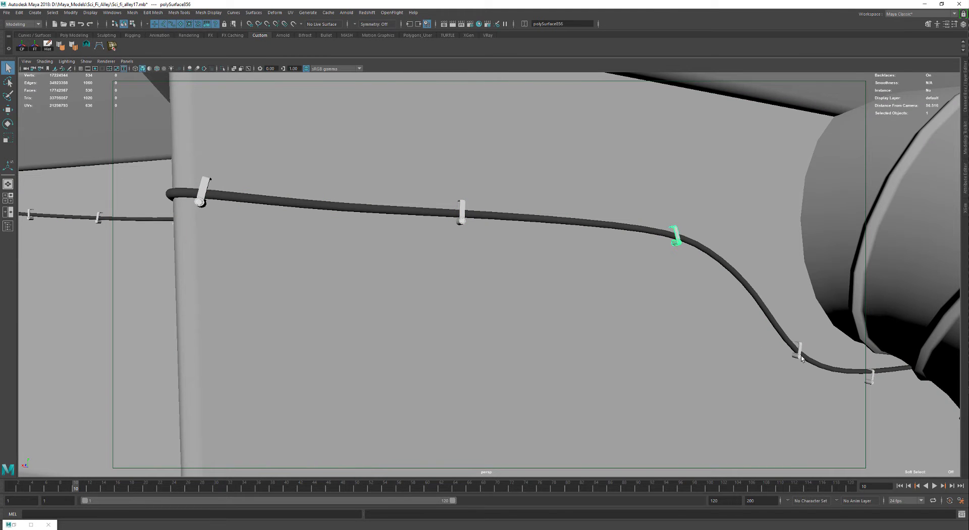
Inspect the clipped cable running along the upper wall and the windows of the facade below it
alt+right_drag(770, 351, 252, 222)
alt+drag(372, 253, 419, 238)
alt+right_drag(332, 309, 298, 323)
alt+middle_drag(312, 383, 483, 273)
alt+drag(483, 273, 513, 289)
alt+right_drag(571, 328, 697, 383)
alt+middle_drag(696, 383, 518, 348)
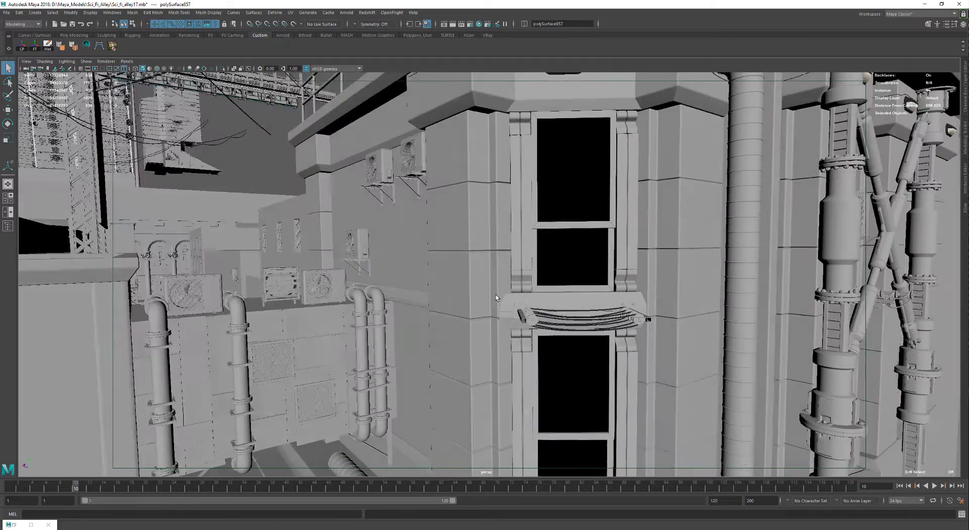
Inspect the pulley clothesline between the windows up close and select one of its pulleys
alt+drag(517, 348, 576, 331)
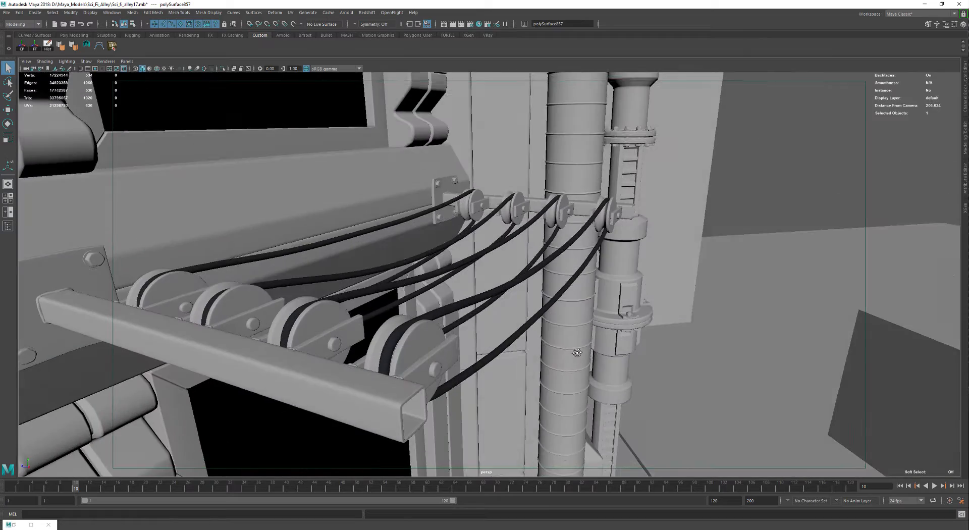
click(434, 326)
alt+right_drag(434, 326, 399, 321)
alt+drag(398, 321, 348, 319)
alt+right_drag(348, 319, 308, 323)
alt+middle_drag(403, 323, 414, 258)
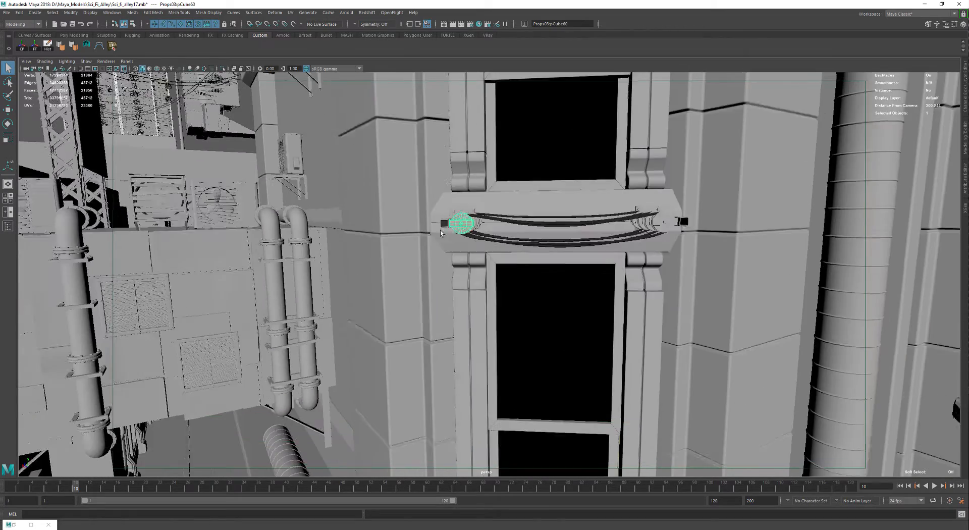
Examine the storefront building across the street, its lattice-framed pipe and the cobbled road beside it
alt+drag(434, 242, 455, 277)
alt+right_drag(456, 276, 439, 276)
alt+middle_drag(462, 204, 560, 124)
alt+drag(248, 235, 362, 285)
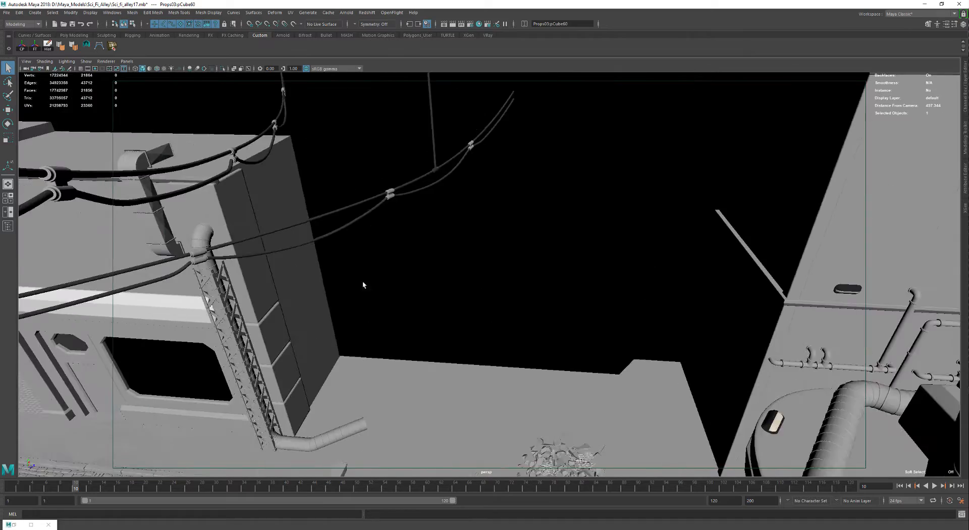
alt+middle_drag(363, 282, 489, 217)
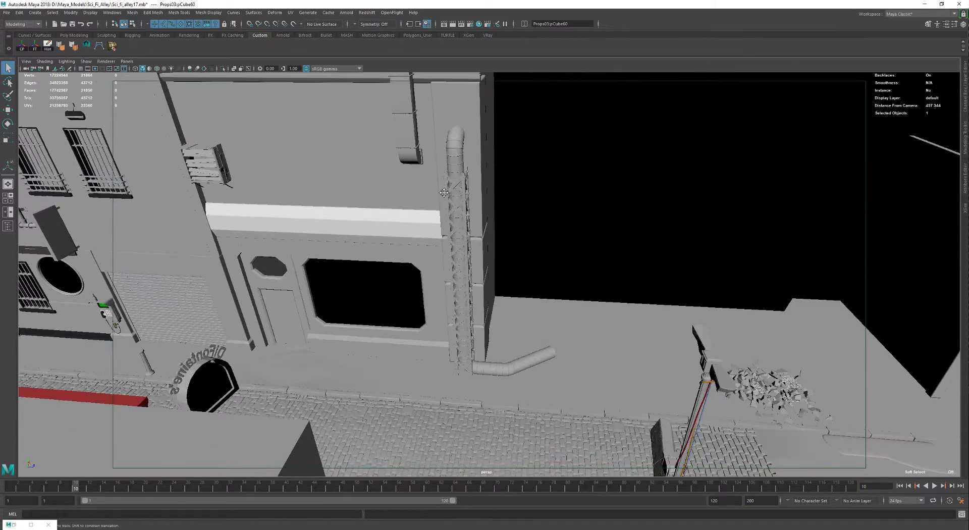
mouse_move(399, 224)
alt+mouse_down()
mouse_move(529, 200)
mouse_move(372, 247)
mouse_move(396, 233)
alt+mouse_up()
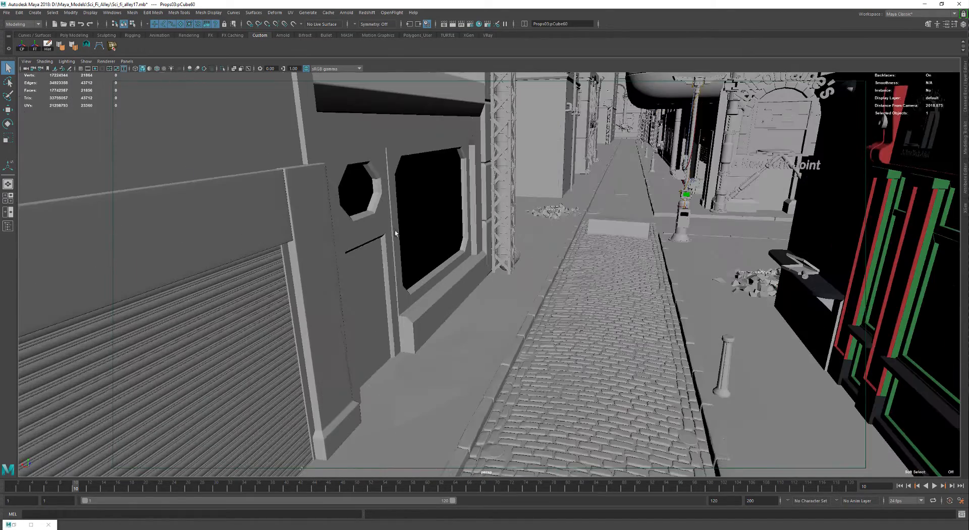
Select the octagonal window frame above the storefront door and view the cobbled street in the opposite direction
alt+drag(418, 263, 394, 280)
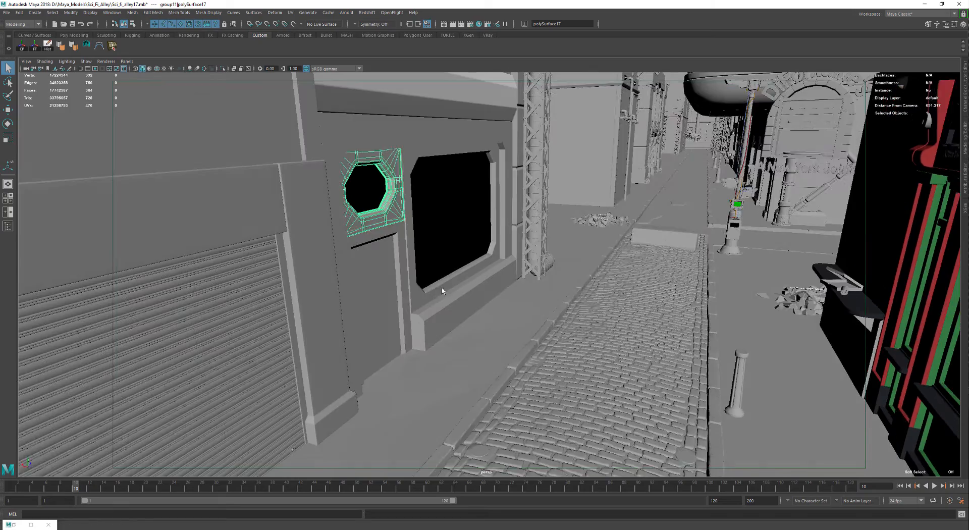
alt+middle_drag(426, 248, 479, 191)
alt+drag(478, 191, 166, 237)
alt+drag(377, 174, 373, 153)
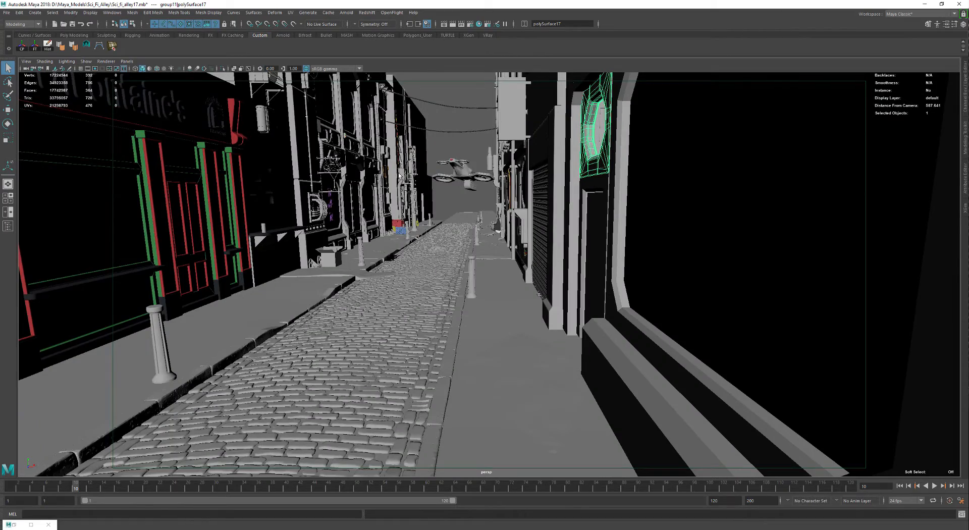
Examine the street-level wall with its payphone, roller shutter, barred windows and round windows
alt+drag(396, 221, 455, 190)
alt+middle_drag(355, 202, 588, 237)
alt+right_drag(589, 238, 444, 227)
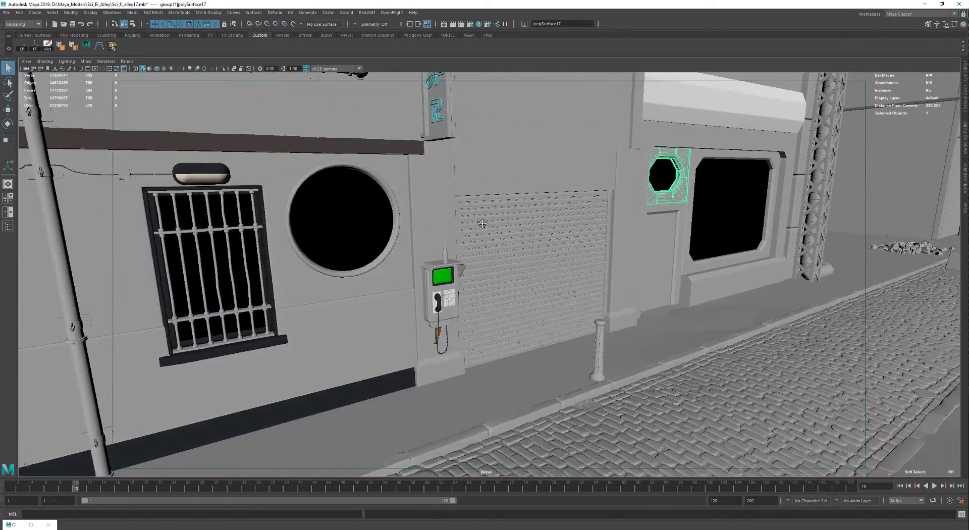
alt+middle_drag(288, 211, 411, 197)
alt+right_drag(411, 197, 567, 210)
alt+middle_drag(343, 217, 476, 221)
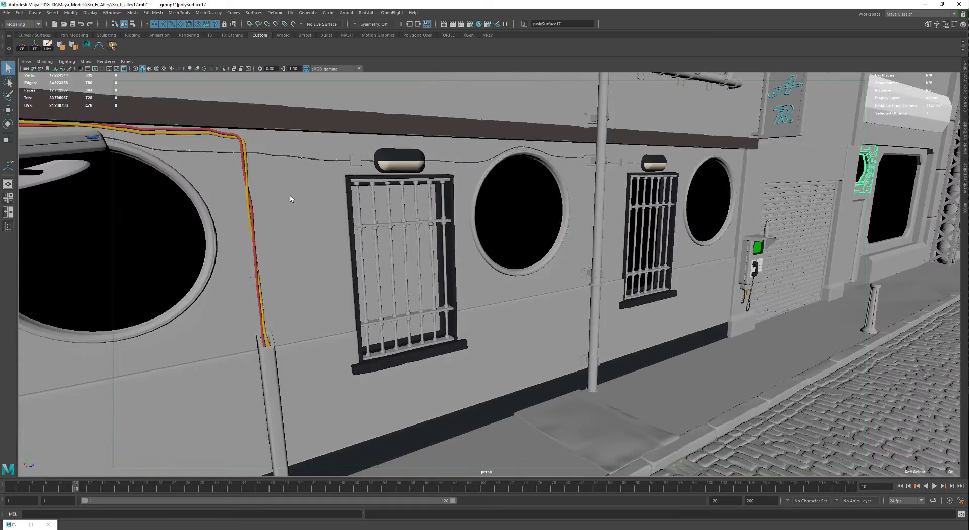
Select the wall section and inspect the oval lamp, junction box and red and yellow cables above the barred window
click(293, 199)
alt+middle_drag(292, 198, 378, 210)
alt+right_drag(378, 210, 449, 215)
alt+middle_drag(449, 214, 509, 297)
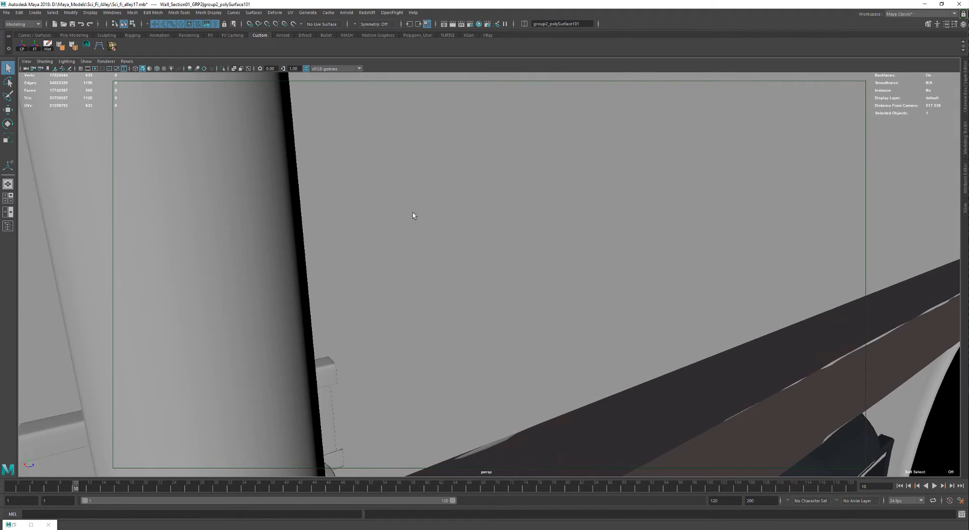
alt+right_drag(413, 214, 356, 204)
alt+middle_drag(374, 273, 395, 216)
alt+right_drag(396, 217, 535, 217)
alt+middle_drag(535, 217, 550, 262)
alt+right_drag(492, 227, 462, 224)
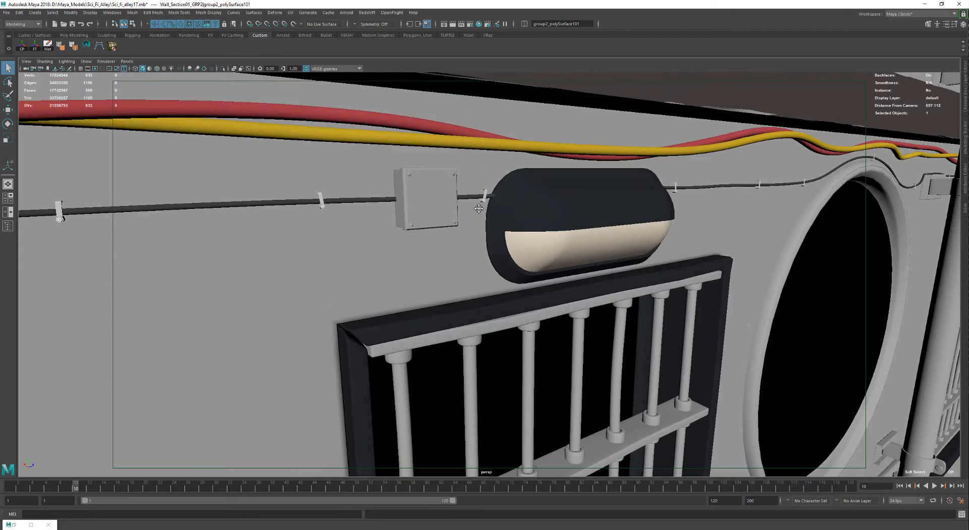
alt+middle_drag(478, 208, 547, 220)
alt+right_drag(474, 212, 489, 212)
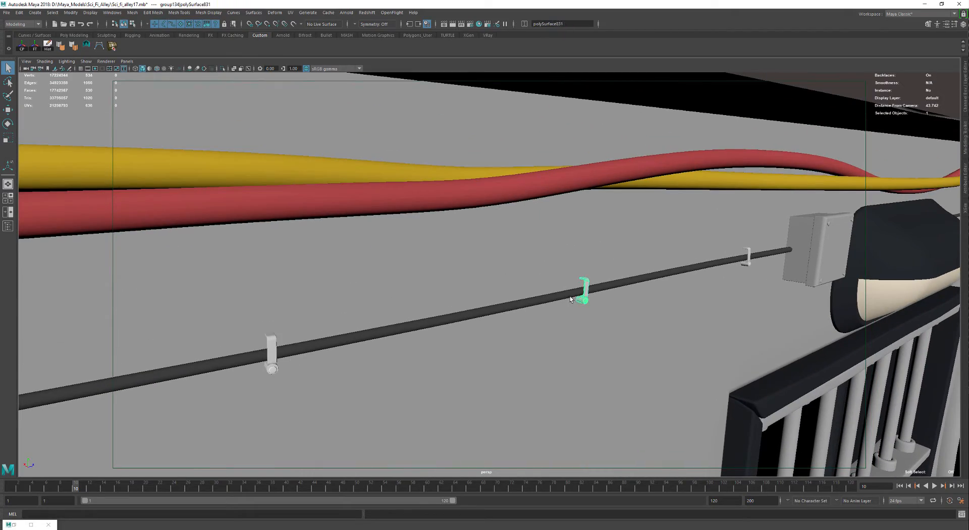
Select one of the clips on the thin black wall cable and view the payphone further along the facade
click(570, 296)
alt+right_drag(570, 296, 444, 298)
alt+middle_drag(631, 343, 550, 283)
alt+right_drag(550, 283, 588, 277)
alt+middle_drag(476, 371, 533, 271)
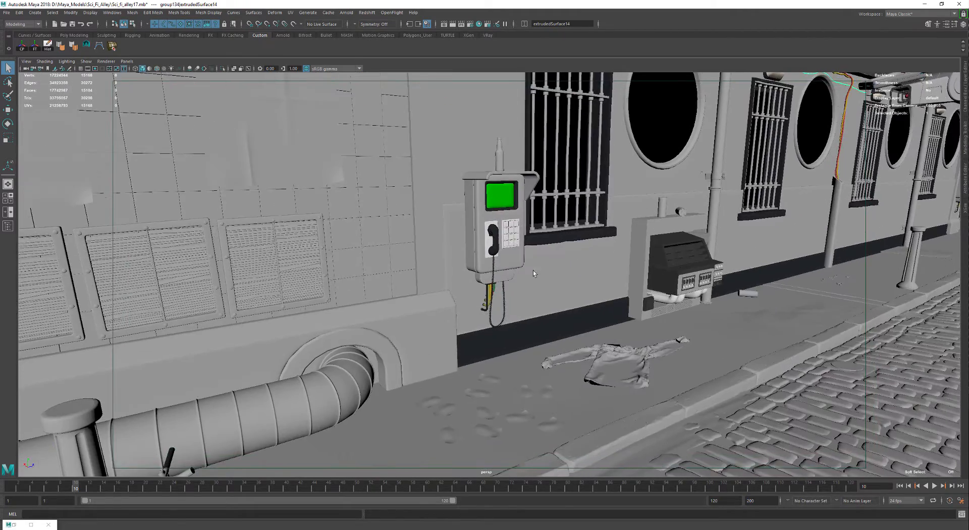
Select the crumpled blouse lying on the pavement, inspect it up close and select the pavement surface beneath it
alt+right_drag(551, 286, 571, 285)
alt+middle_drag(691, 391, 454, 302)
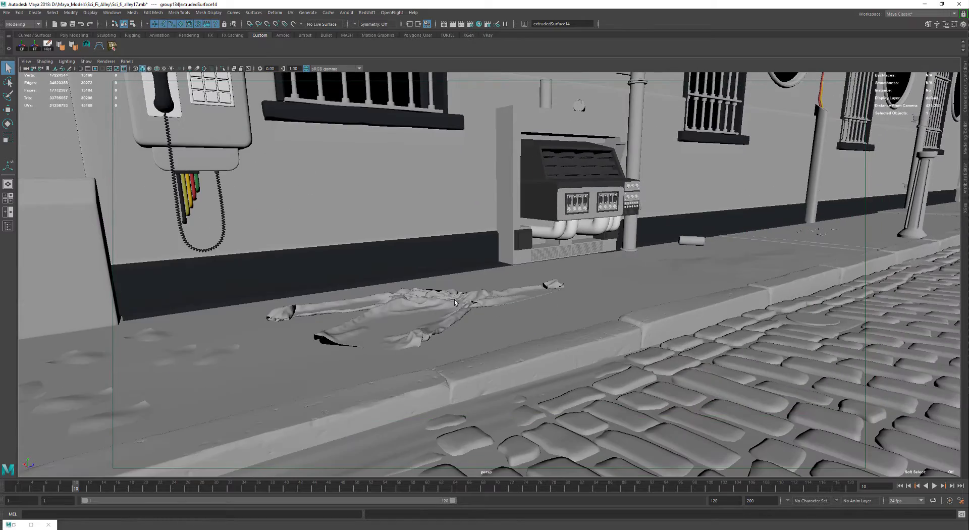
click(445, 297)
scroll(476, 302, up, 4)
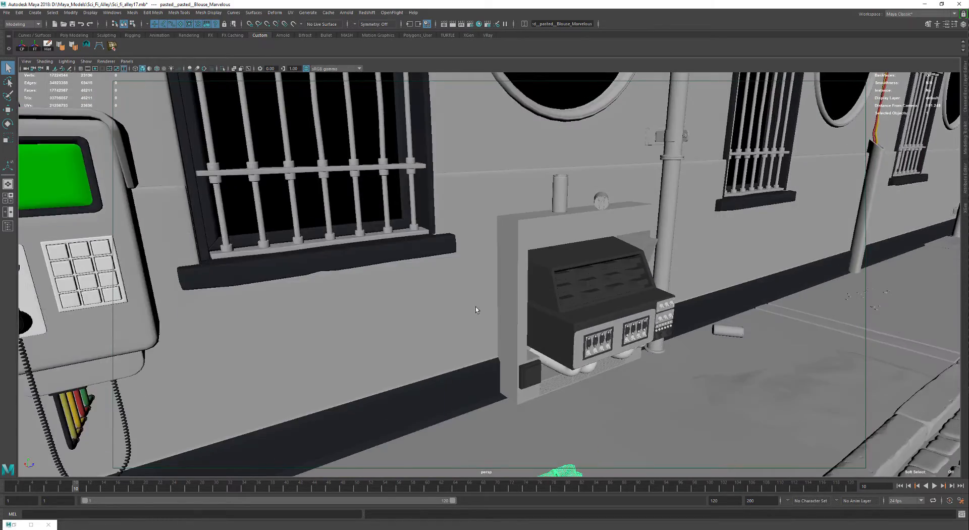
key(f)
alt+drag(489, 302, 494, 325)
click(540, 338)
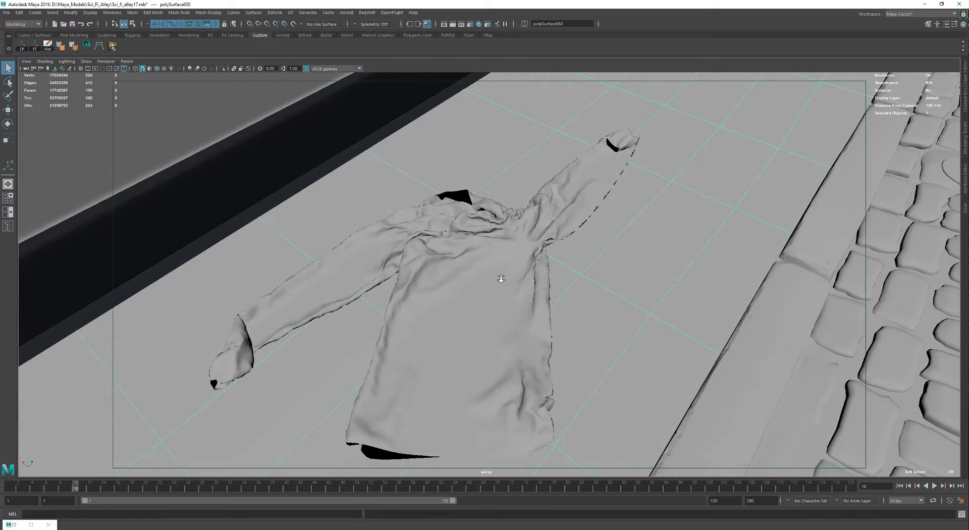
scroll(501, 279, down, 3)
alt+drag(501, 278, 492, 229)
scroll(474, 243, down, 4)
Examine the wall with the recessed control console, barred windows and vertical pipes beyond the blouse
alt+middle_drag(456, 227, 509, 308)
alt+drag(548, 321, 482, 289)
alt+middle_drag(551, 299, 477, 370)
scroll(497, 240, down, 3)
alt+middle_drag(498, 241, 366, 185)
alt+middle_drag(844, 255, 584, 335)
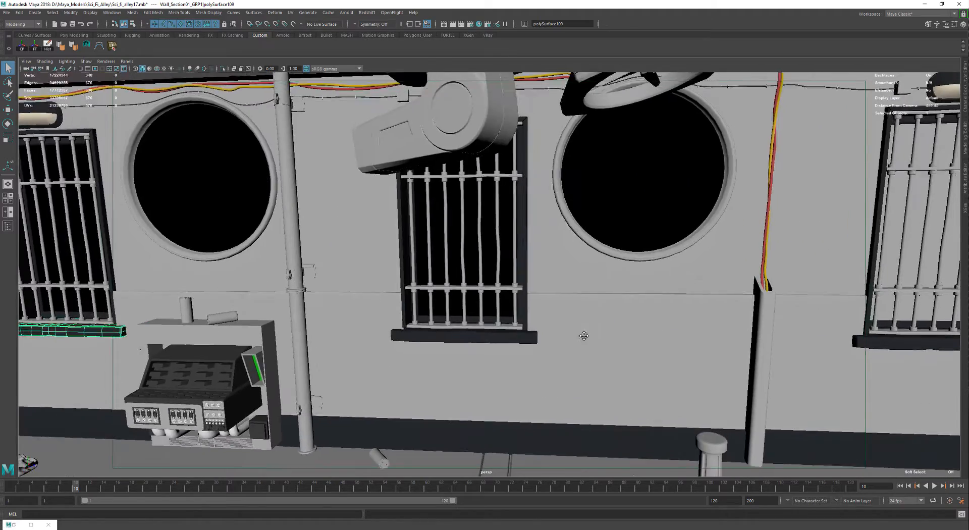
Select the drone's nose and upper body panels and inspect the flying drone above the street
alt+drag(584, 336, 672, 230)
click(672, 230)
key(f)
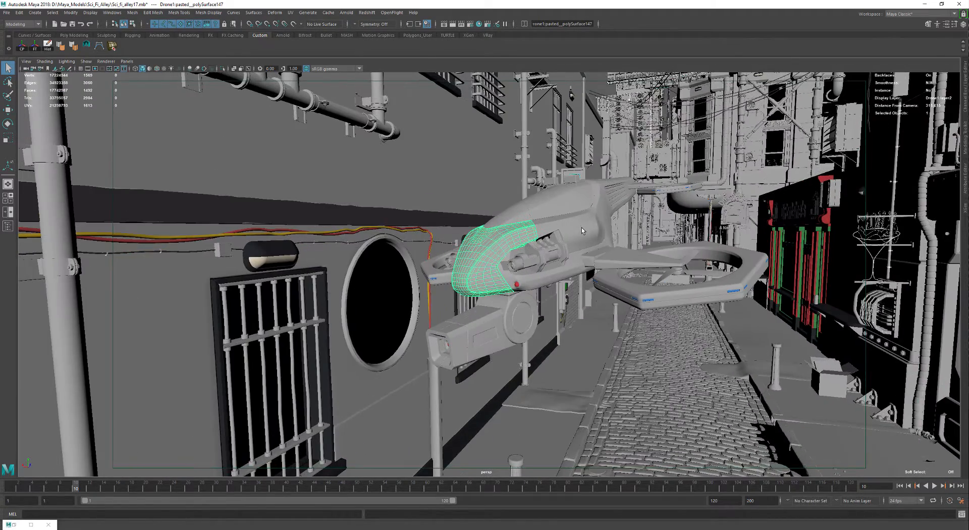
click(565, 202)
alt+middle_drag(565, 202, 671, 292)
alt+drag(671, 292, 374, 279)
Examine the wall pipes above the ledge and the full facade from the drone back to the tiled wall
scroll(374, 279, down, 3)
alt+middle_drag(253, 241, 401, 267)
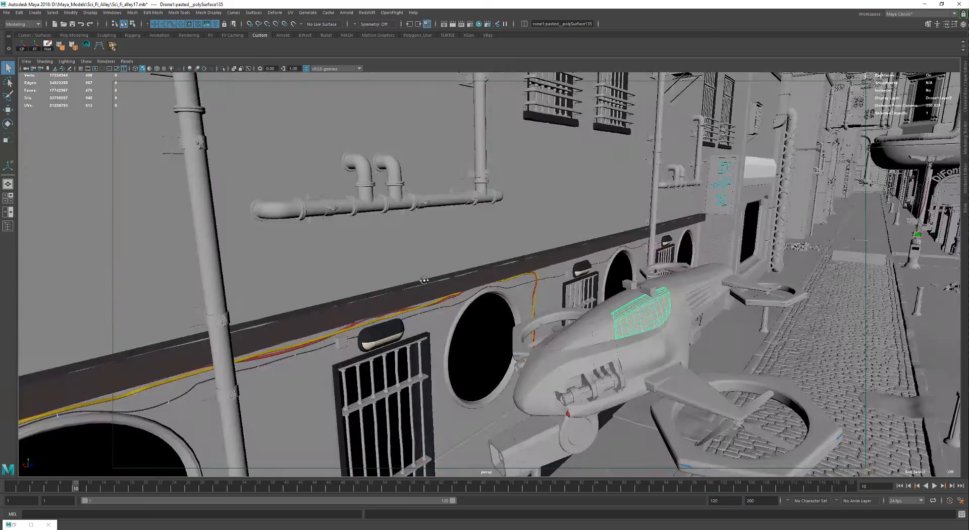
scroll(401, 267, down, 3)
alt+middle_drag(252, 323, 418, 256)
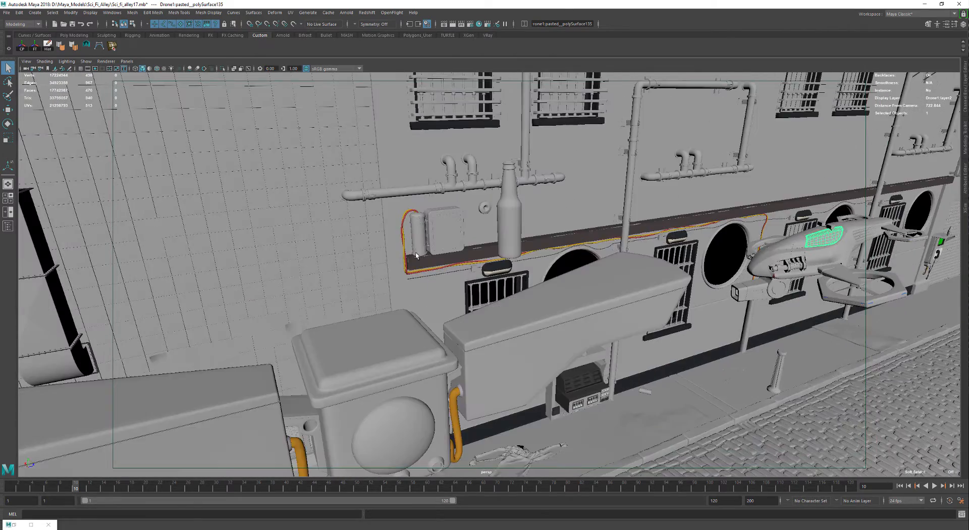
alt+drag(424, 244, 431, 254)
alt+middle_drag(417, 320, 437, 266)
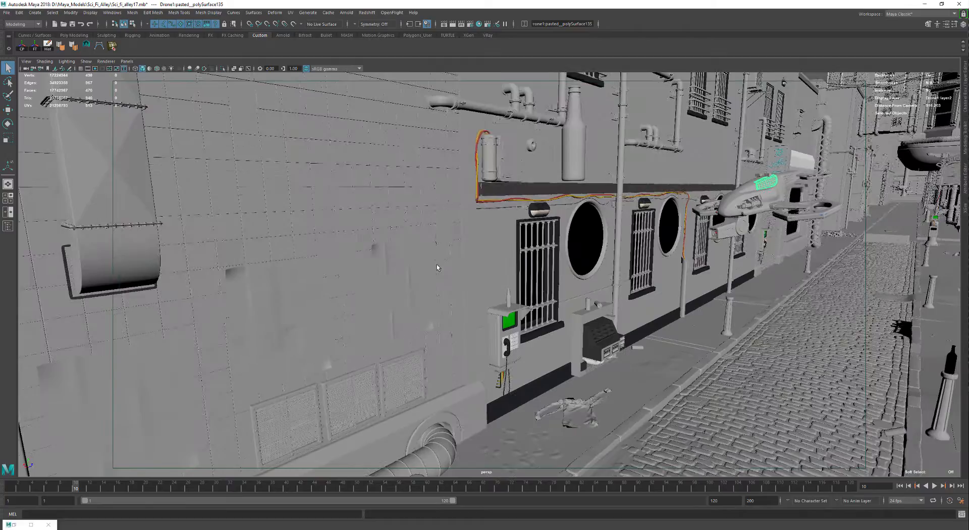
alt+drag(437, 266, 415, 256)
Select the tiled wall and inspect its tiles, vents and the large ribbed pipe running along its base
click(327, 223)
alt+middle_drag(327, 223, 364, 209)
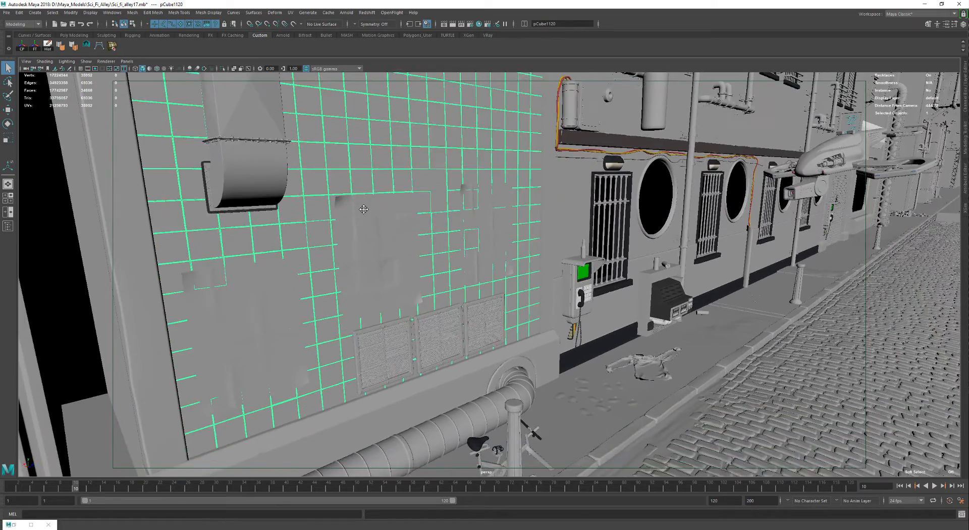
alt+middle_drag(358, 350, 409, 267)
alt+drag(409, 268, 411, 275)
alt+middle_drag(444, 367, 498, 322)
scroll(498, 322, up, 3)
scroll(499, 322, down, 2)
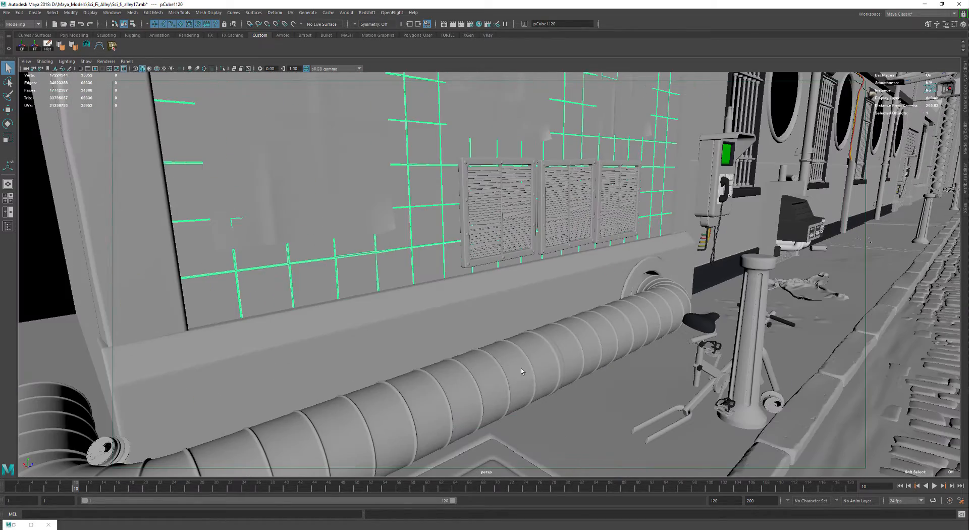
Select the first slatted vent on the tiled wall and inspect its frame, bolts and bent slats up close
drag(520, 365, 450, 382)
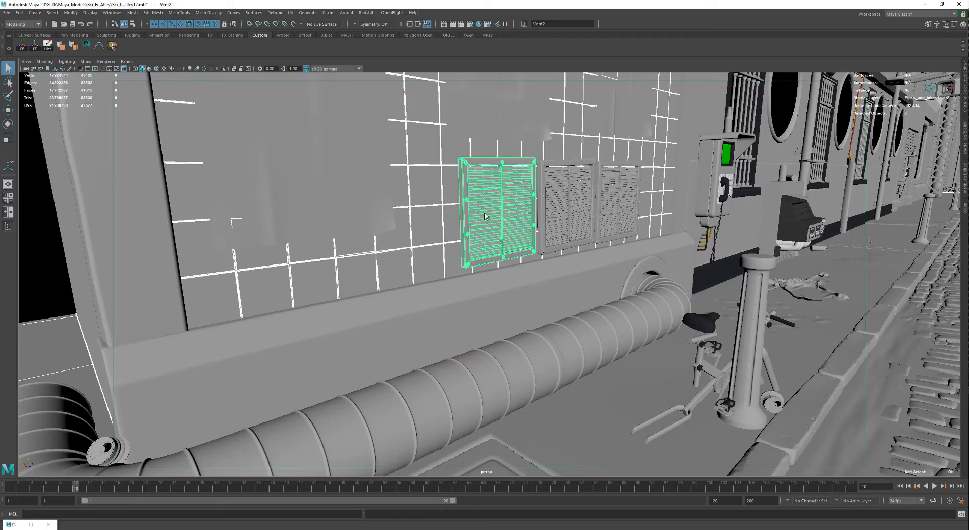
ctrl+alt+drag(453, 123, 524, 241)
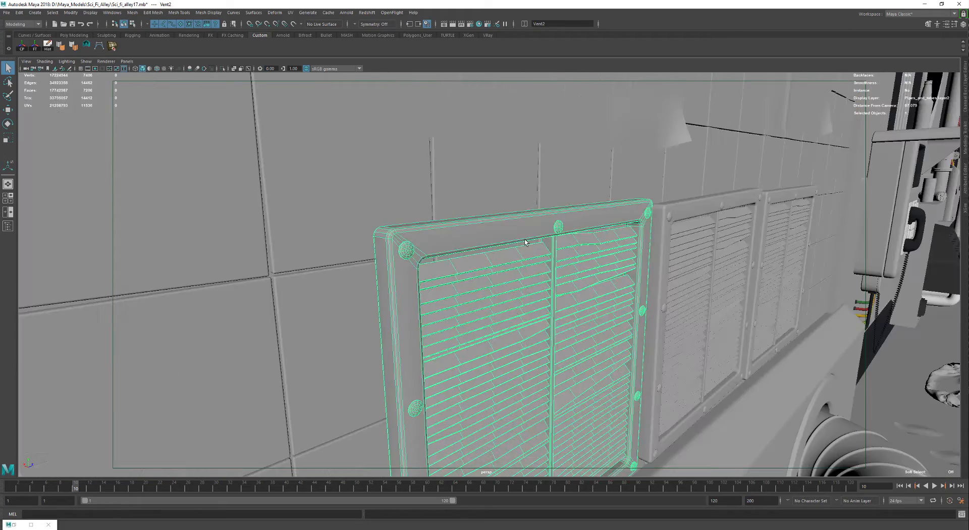
scroll(517, 339, down, 3)
alt+middle_drag(518, 363, 510, 318)
scroll(510, 318, up, 3)
alt+drag(511, 318, 650, 293)
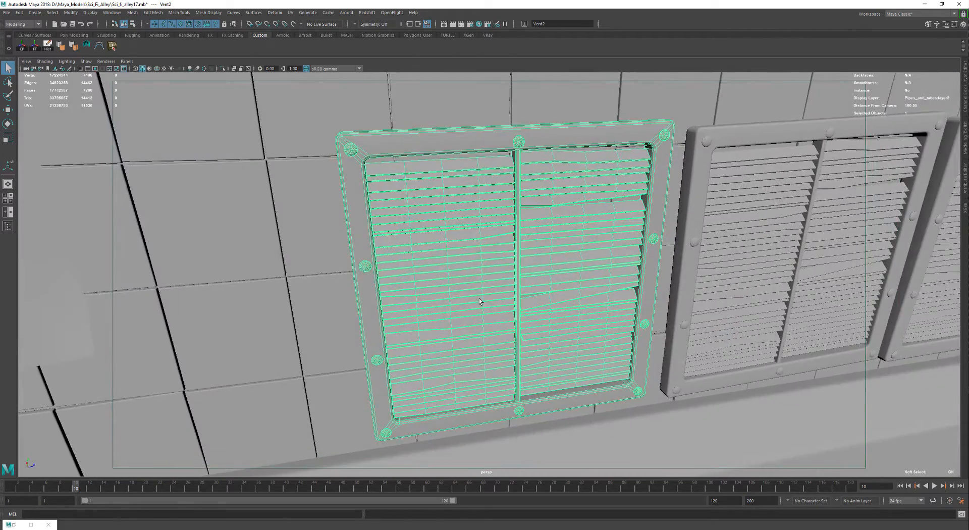
scroll(480, 298, down, 5)
alt+drag(774, 232, 710, 161)
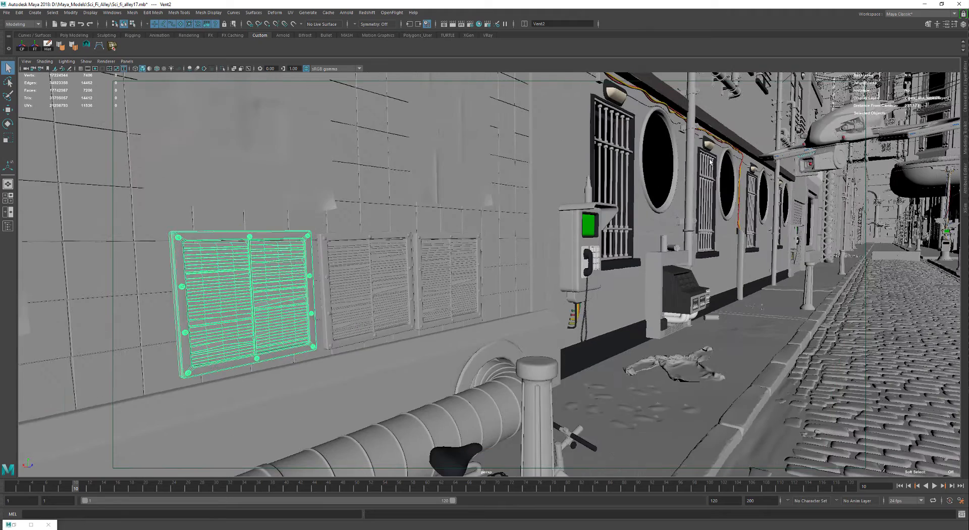
alt+drag(313, 275, 323, 329)
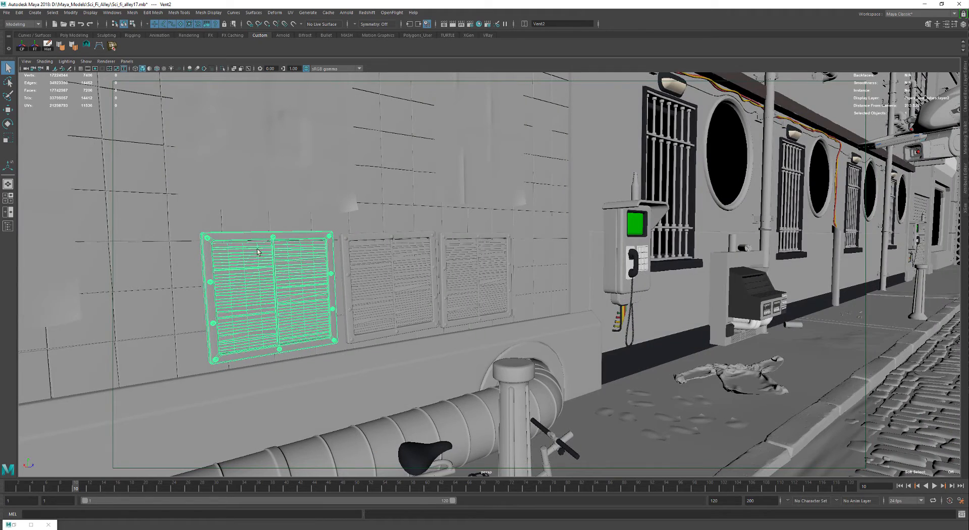
Examine the row of three vents and continue past the payphone and console to the barred windows
scroll(506, 405, up, 4)
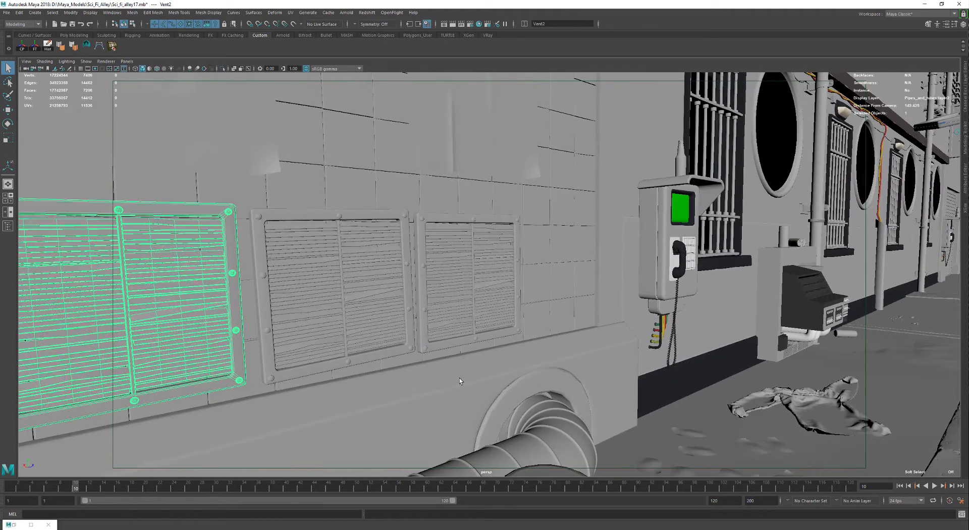
alt+drag(486, 330, 537, 360)
alt+middle_drag(537, 359, 119, 313)
alt+middle_drag(845, 311, 684, 412)
alt+middle_drag(658, 289, 539, 318)
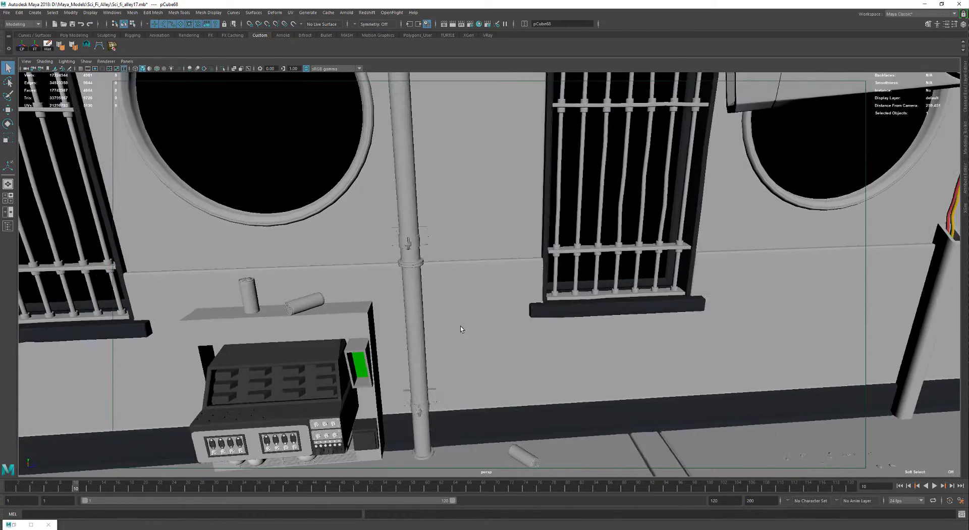
alt+middle_drag(460, 326, 431, 326)
alt+drag(430, 326, 712, 296)
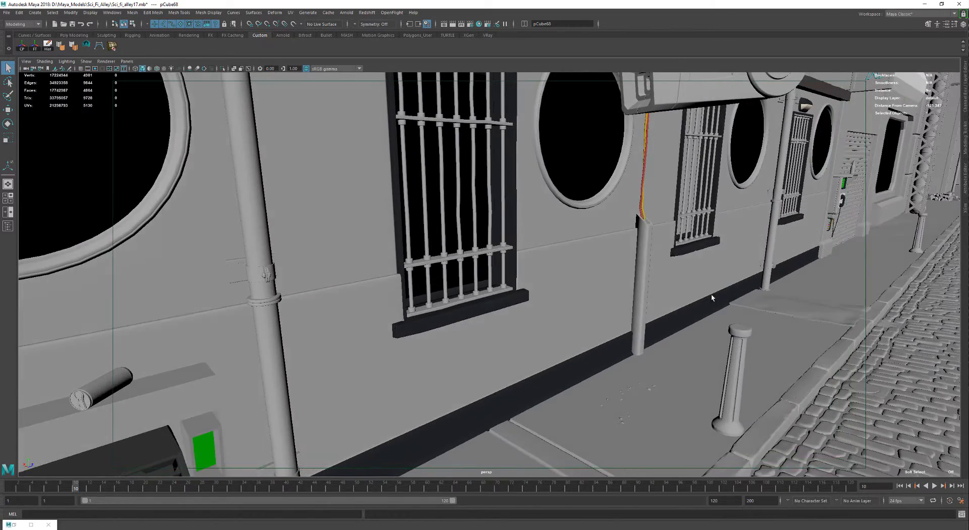
Inspect the small stones scattered on the pavement beside the wall and select one of them
alt+middle_drag(711, 296, 516, 318)
ctrl+alt+drag(541, 374, 474, 342)
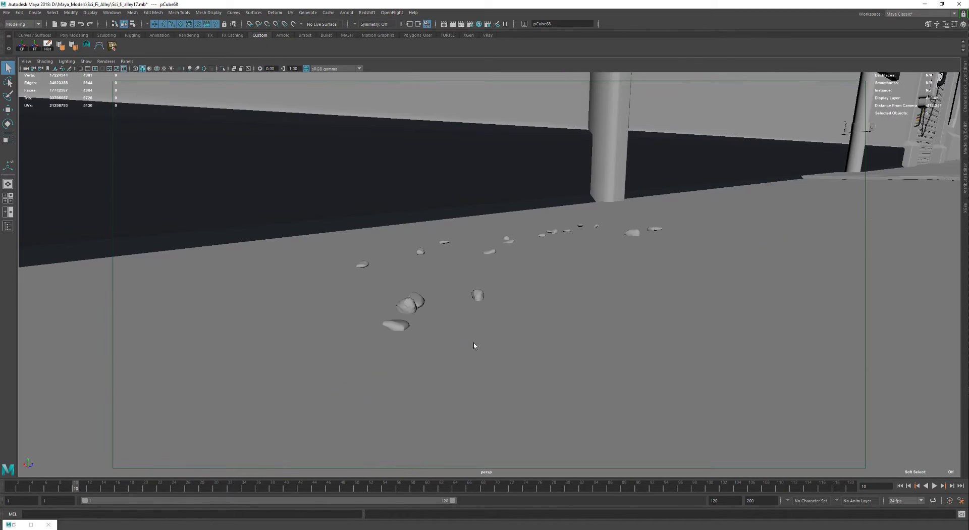
alt+drag(412, 312, 408, 319)
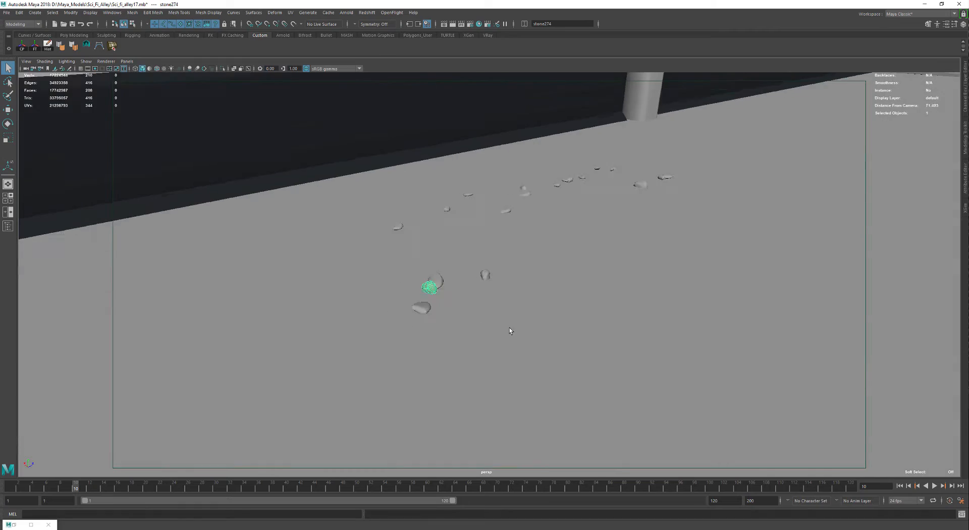
scroll(538, 329, down, 10)
Examine the cobbled road, its kerbs and the street in front of the DiFontaine's storefront
alt+middle_drag(738, 410, 378, 372)
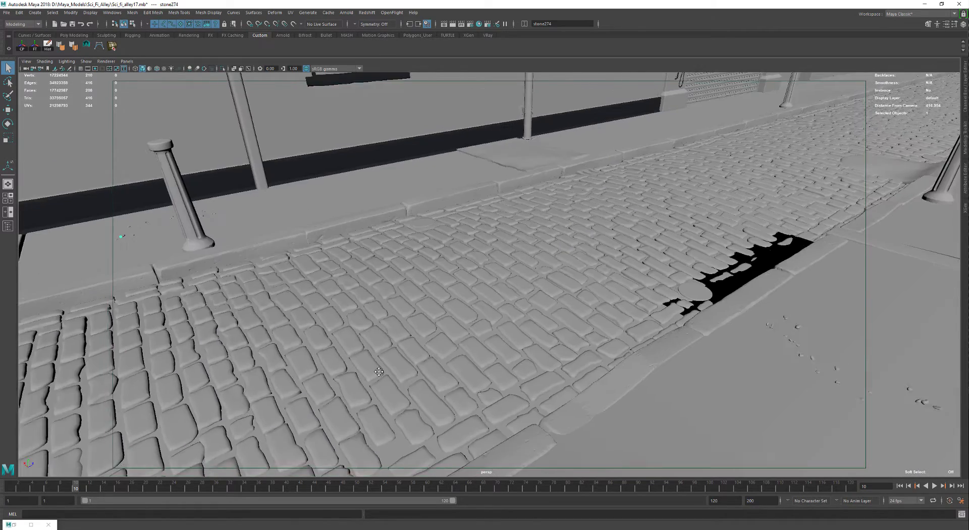
alt+drag(379, 372, 541, 350)
alt+drag(641, 350, 426, 256)
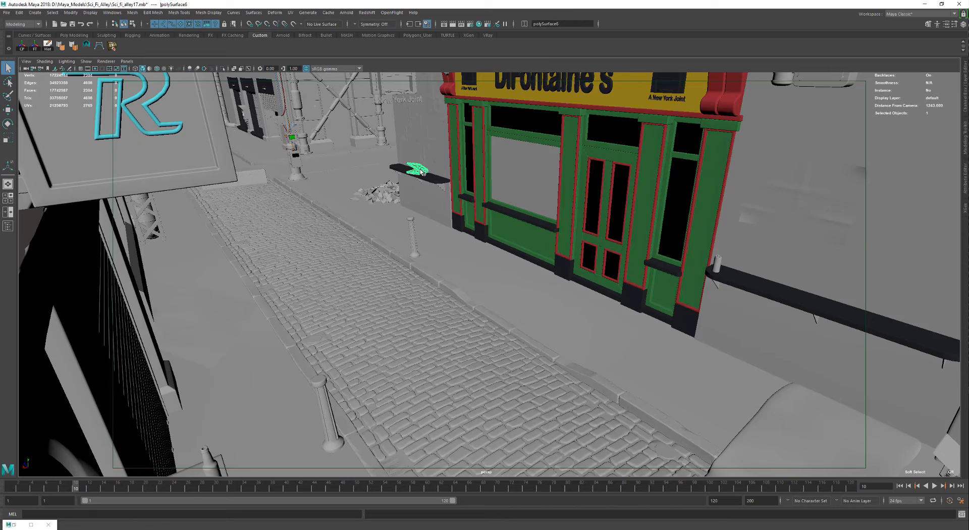
Frame the open box on the wall shelf and examine the adjoining DiFontaine's storefront and its signs
key(f)
scroll(555, 273, down, 5)
alt+drag(449, 286, 670, 300)
alt+middle_drag(671, 301, 435, 234)
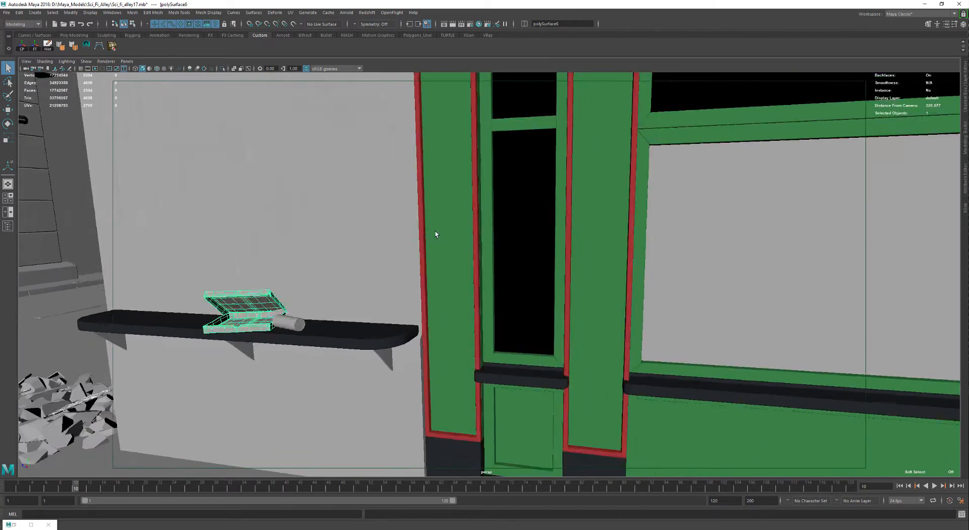
scroll(435, 234, down, 5)
alt+middle_drag(608, 170, 453, 244)
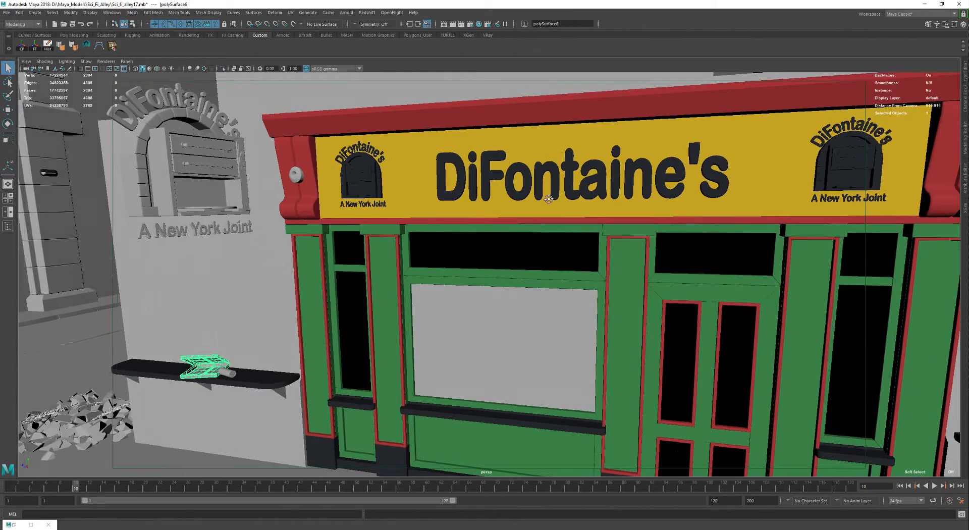
alt+drag(549, 199, 568, 286)
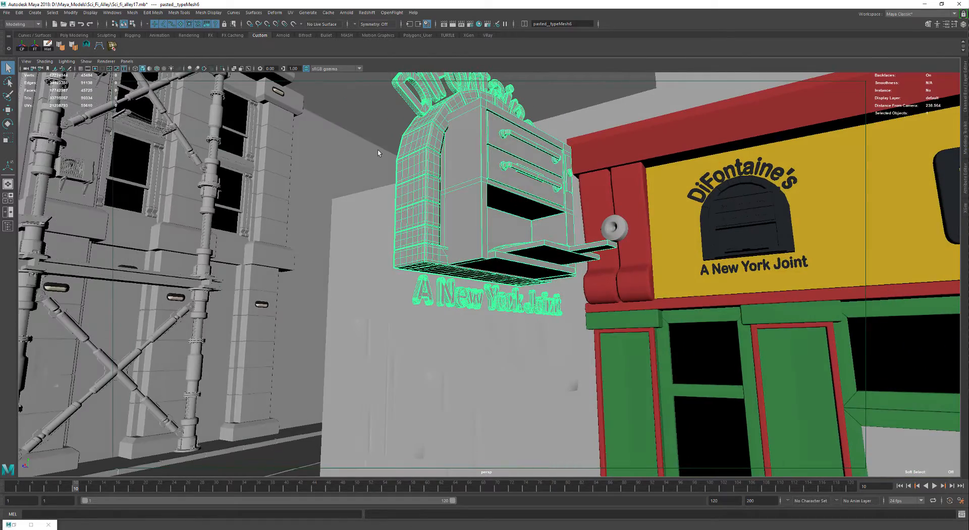
Inspect the side of the oven-shaped DiFontaine's sign and the corner wall with its lamp, poster plane and shelf
click(360, 118)
scroll(359, 117, down, 4)
alt+drag(479, 242, 506, 242)
alt+drag(539, 270, 566, 235)
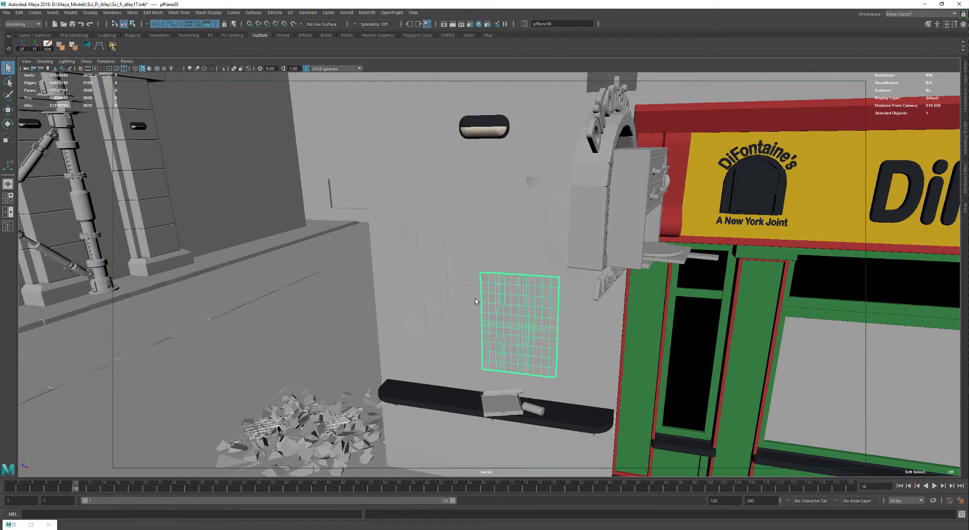
alt+drag(475, 301, 497, 309)
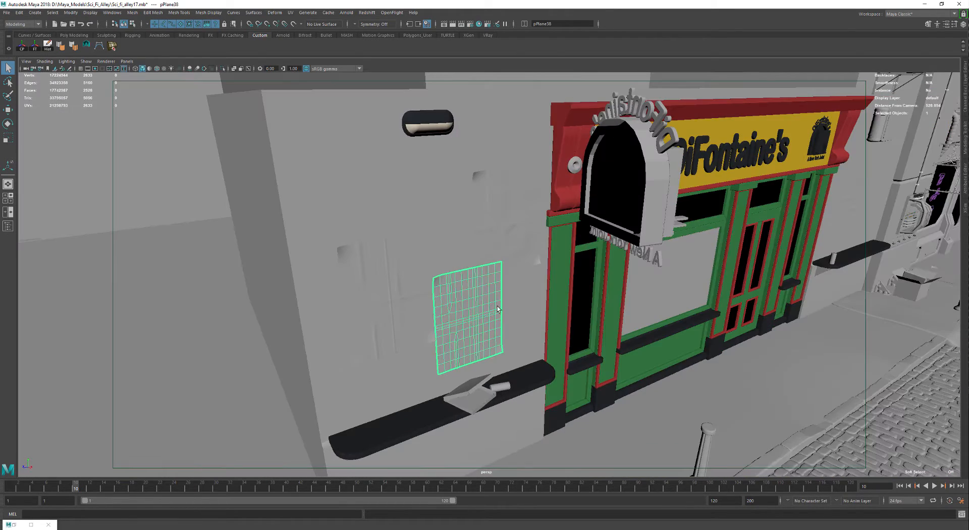
scroll(603, 191, down, 3)
alt+middle_drag(645, 217, 738, 143)
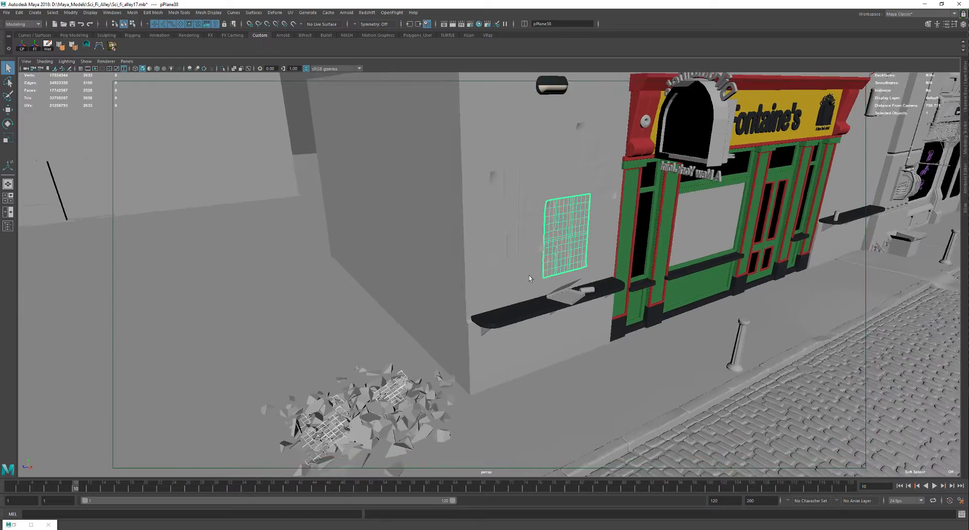
Inspect the cracked concrete barrier across the road up close and select the cobblestones in front of it
alt+drag(529, 274, 428, 275)
alt+middle_drag(428, 276, 568, 297)
alt+drag(569, 296, 508, 341)
key(f)
scroll(504, 297, down, 3)
click(522, 352)
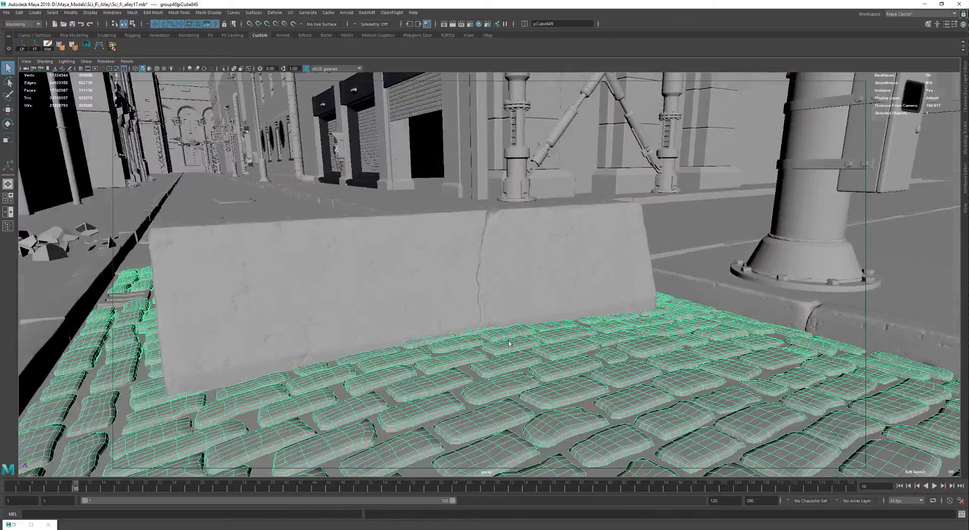
Examine the concrete barrier, its cobblestones and the surrounding street from further back
alt+right_drag(507, 341, 469, 281)
alt+middle_drag(417, 197, 488, 271)
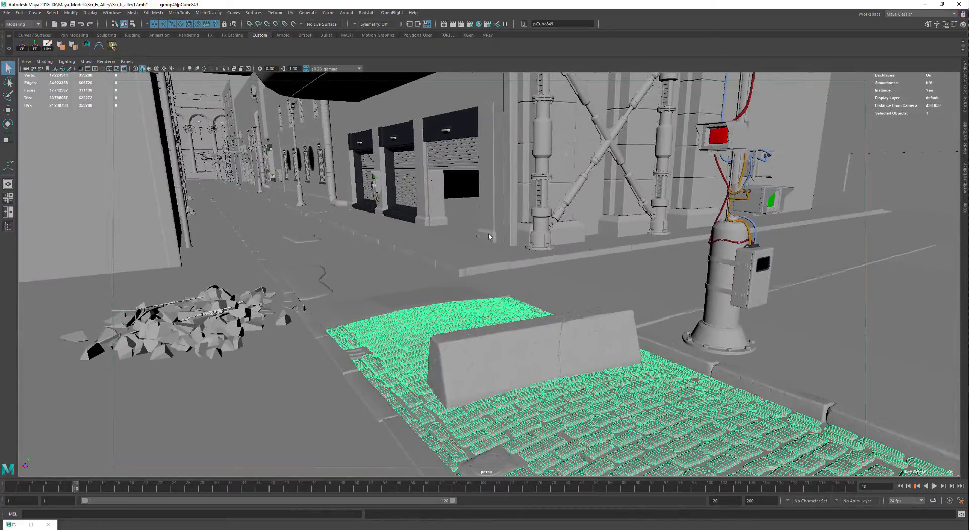
alt+drag(488, 236, 451, 239)
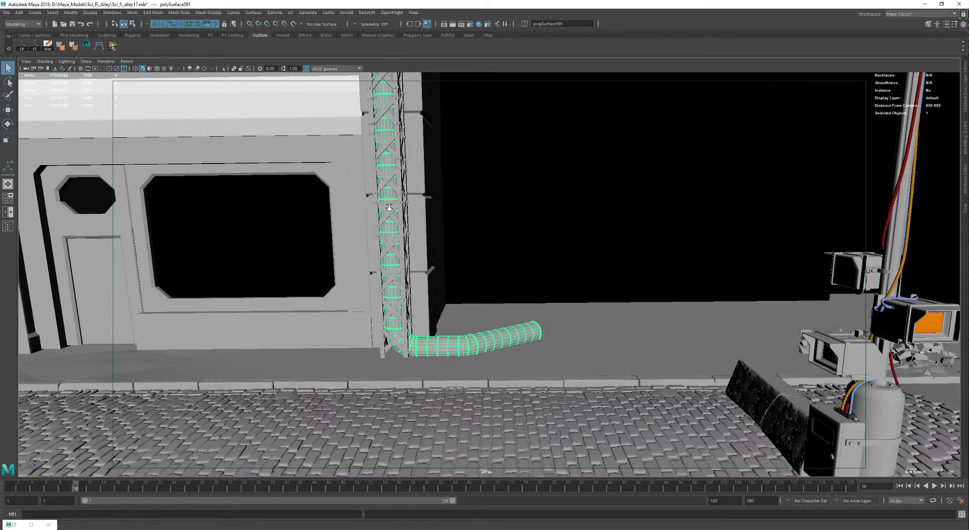
Select the bolted lattice truss around the ribbed duct beside the storefront and inspect it up close and from above
alt+right_drag(390, 207, 450, 231)
click(464, 235)
alt+right_drag(547, 256, 524, 256)
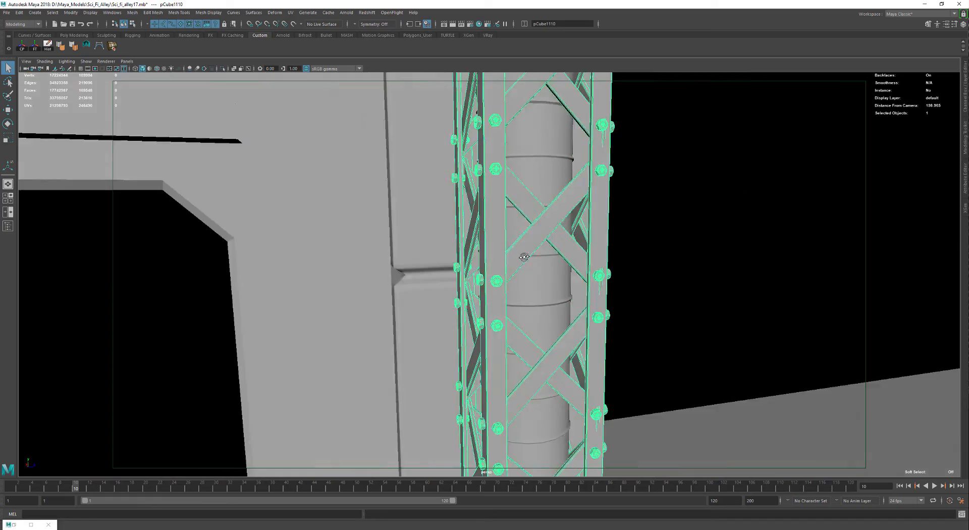
alt+drag(523, 256, 476, 265)
alt+right_drag(500, 249, 492, 327)
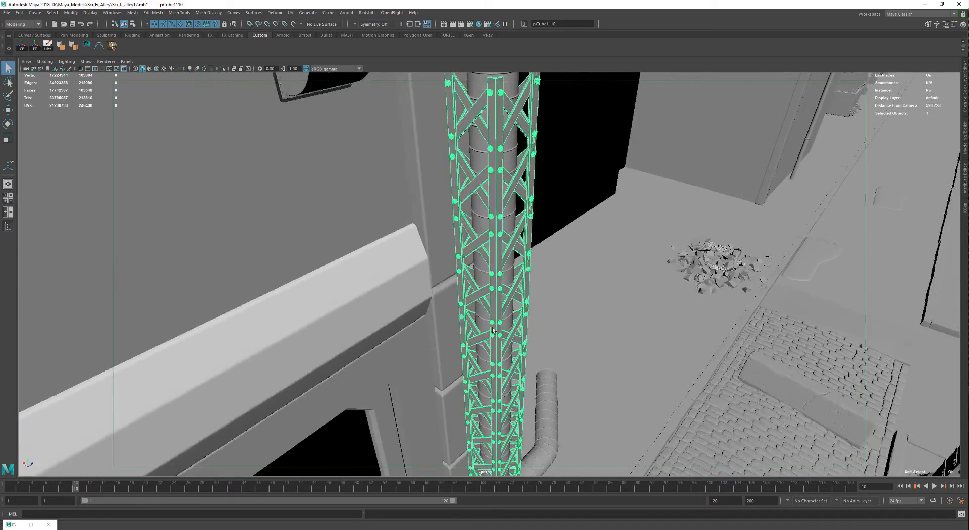
alt+middle_drag(492, 327, 492, 389)
alt+drag(499, 152, 374, 156)
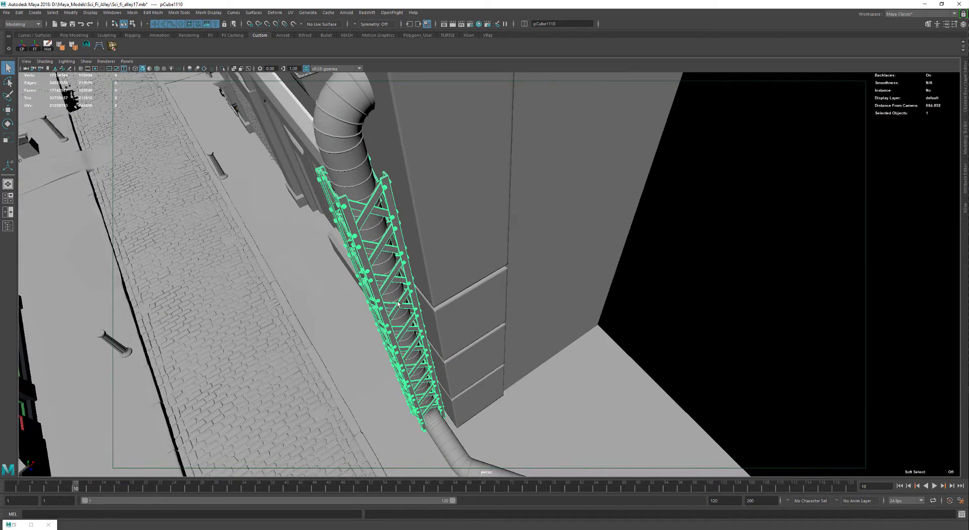
alt+drag(449, 394, 434, 277)
alt+drag(434, 357, 458, 281)
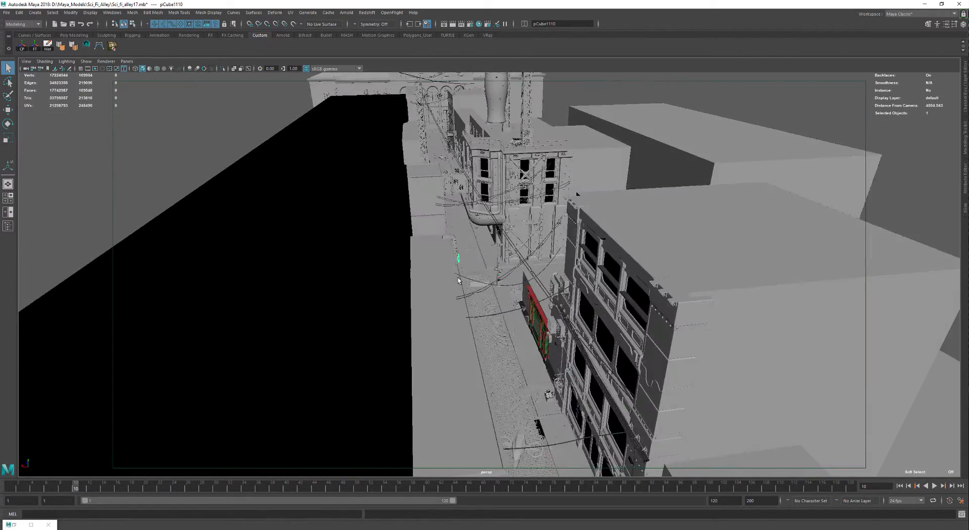
Survey the alley from outside its buildings and look along the cobbled road from its near end
alt+right_drag(458, 281, 383, 302)
alt+middle_drag(455, 353, 454, 272)
alt+drag(505, 353, 504, 308)
alt+right_drag(616, 374, 757, 374)
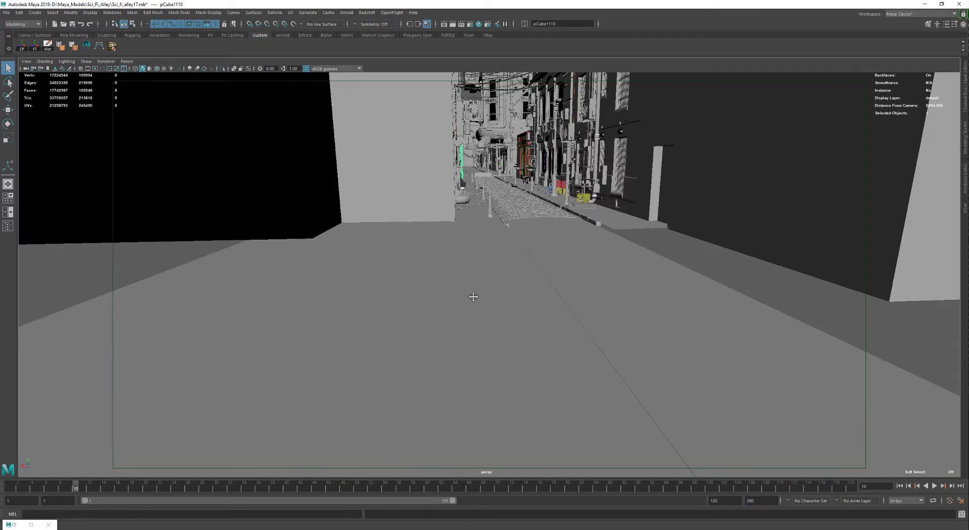
alt+right_drag(473, 297, 696, 393)
alt+middle_drag(567, 351, 573, 389)
alt+right_drag(573, 343, 579, 332)
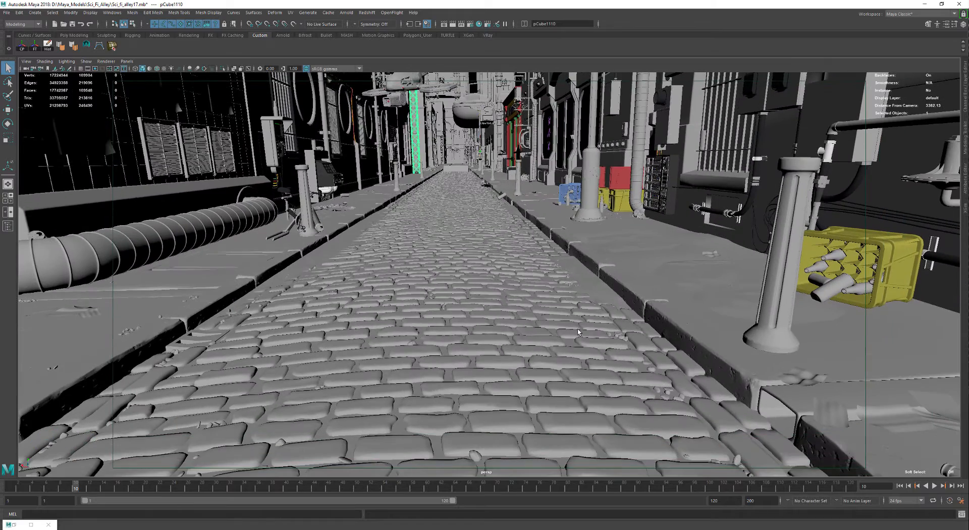
Examine the pavement beside the shuttered wall, with its bollards, loose debris and ribbed ground pipe
alt+right_drag(696, 277, 580, 307)
alt+drag(580, 307, 581, 290)
alt+middle_drag(581, 290, 580, 306)
alt+right_drag(514, 295, 542, 307)
alt+middle_drag(498, 279, 527, 282)
alt+right_drag(491, 282, 500, 282)
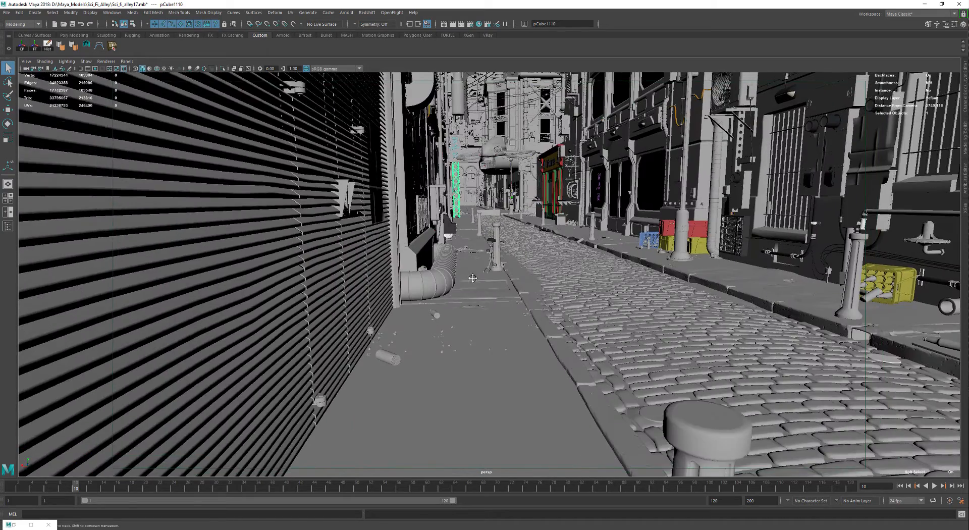
alt+middle_drag(499, 282, 477, 277)
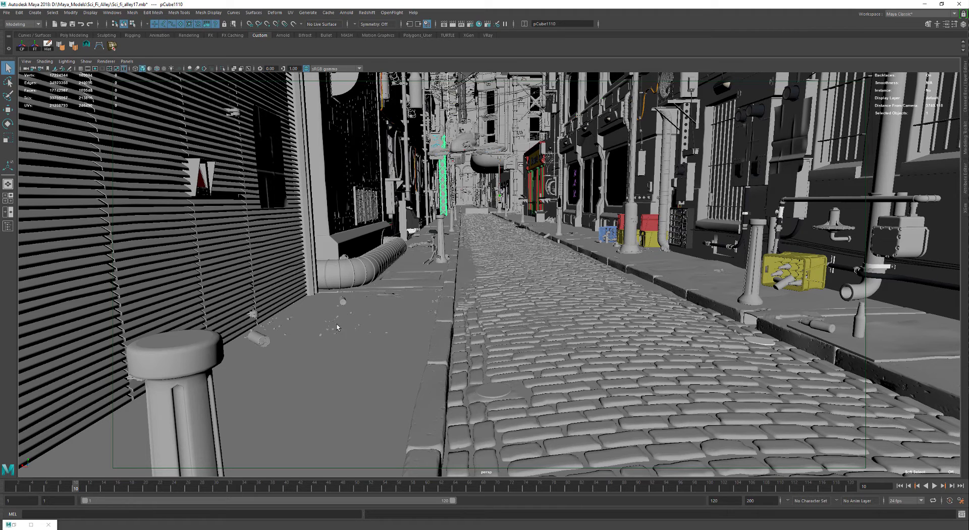
Select a small debris stone by the shuttered wall and the paper piece on the opposite kerb while viewing the alley
click(321, 334)
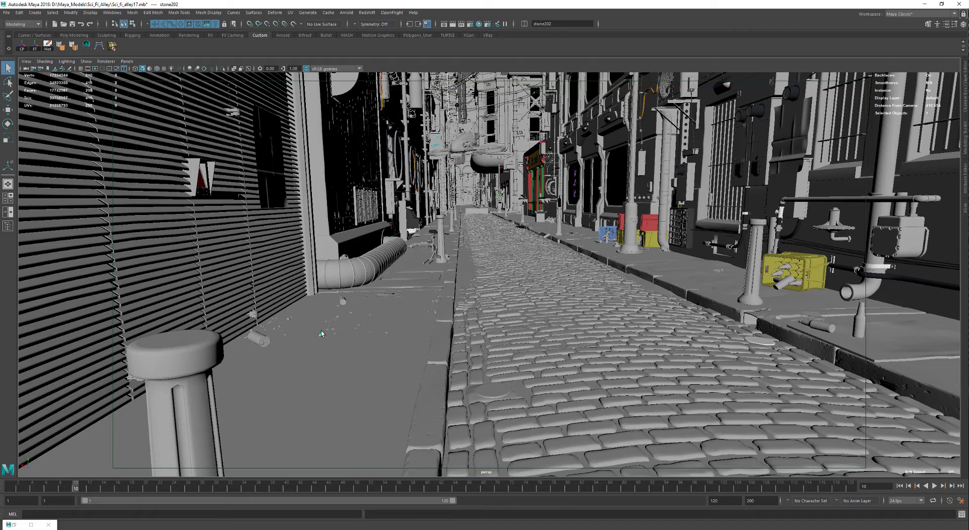
scroll(485, 354, down, 6)
alt+drag(485, 353, 551, 375)
scroll(551, 374, up, 8)
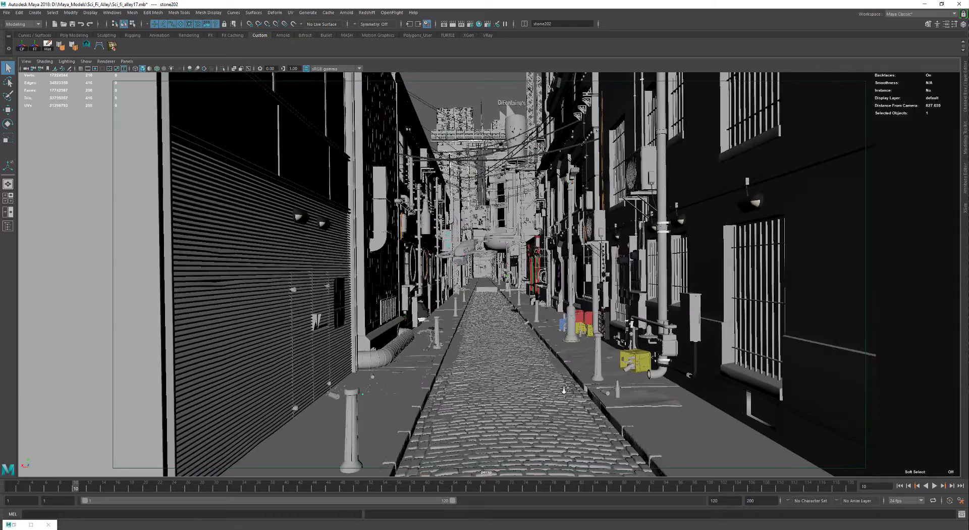
scroll(563, 375, up, 8)
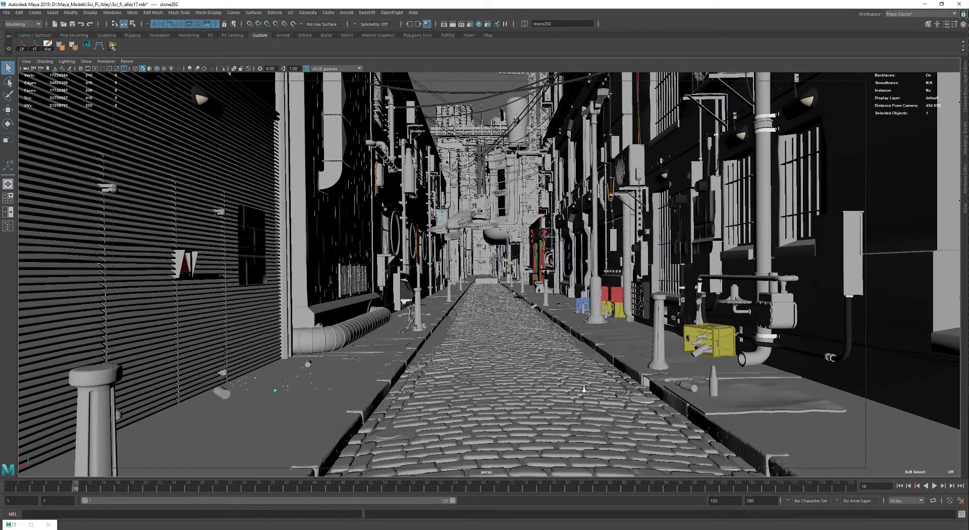
alt+right_drag(584, 389, 587, 392)
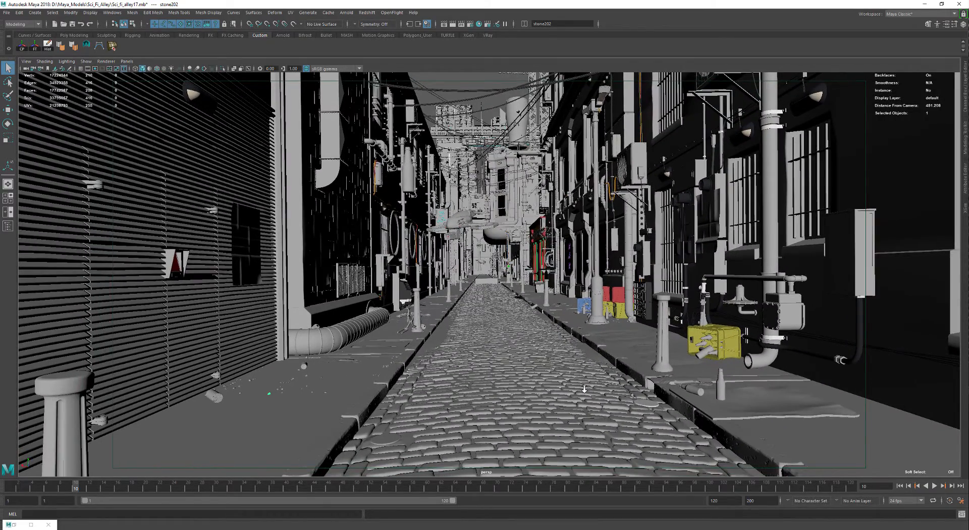
alt+middle_drag(414, 384, 443, 359)
alt+middle_drag(640, 349, 625, 371)
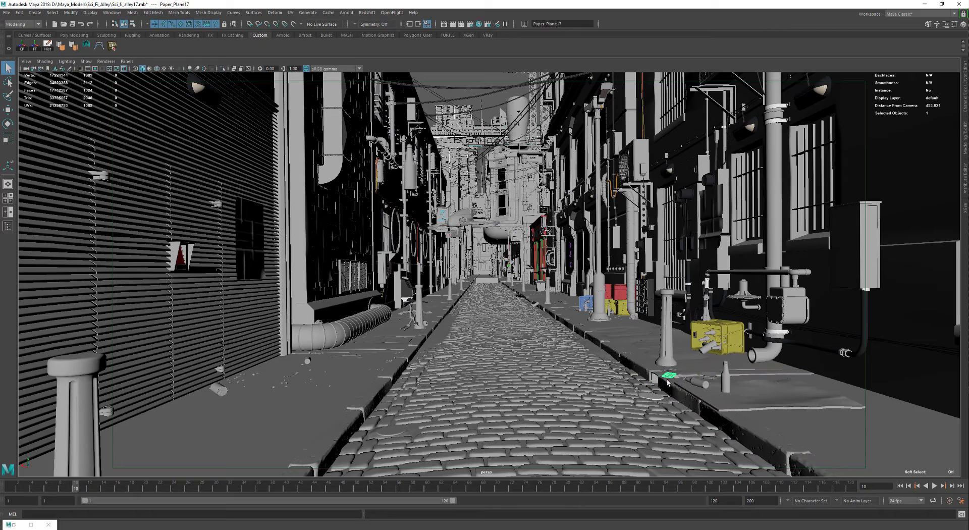
View the scene's lights along the alley beyond the shuttered wall and from above the buildings
alt+middle_drag(444, 217, 444, 272)
mouse_move(432, 272)
alt+right_down()
mouse_move(455, 275)
mouse_move(443, 286)
alt+right_up()
alt+right_drag(440, 279, 361, 285)
alt+middle_drag(361, 286, 437, 322)
alt+right_drag(437, 322, 482, 307)
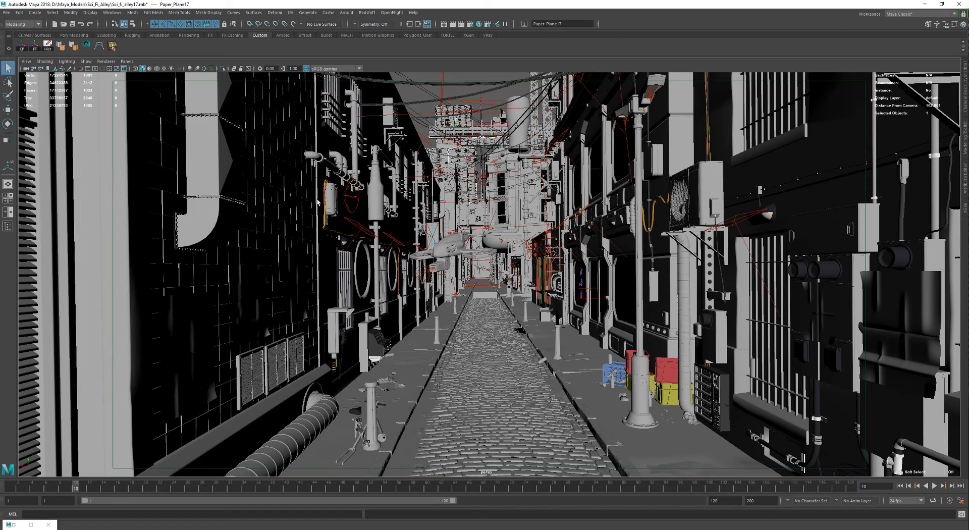
alt+middle_drag(402, 206, 403, 323)
alt+right_drag(404, 207, 511, 276)
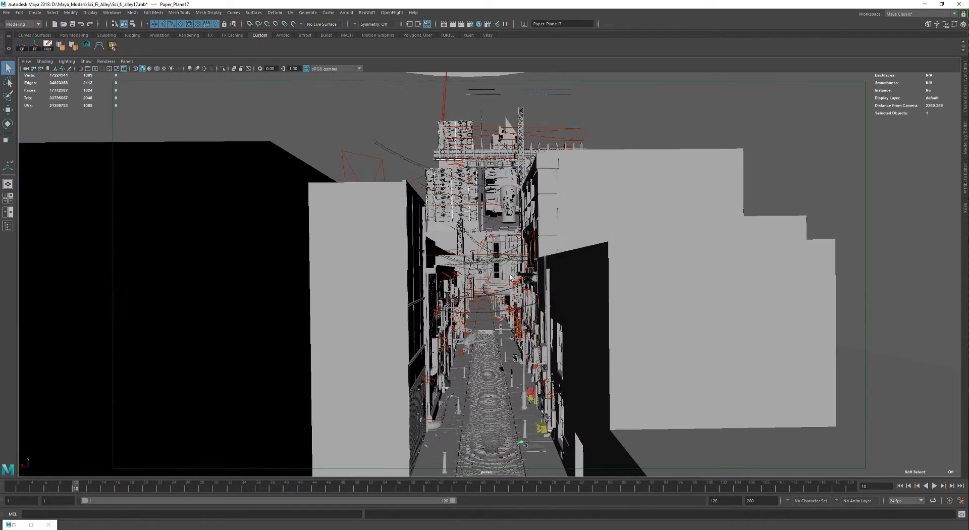
Select the large area light along the multi-storey facade and examine the light placement along both sides of the alley
click(500, 258)
alt+drag(500, 258, 552, 285)
alt+right_drag(552, 285, 529, 270)
alt+drag(479, 243, 477, 255)
alt+right_drag(468, 244, 469, 273)
alt+middle_drag(403, 257, 440, 217)
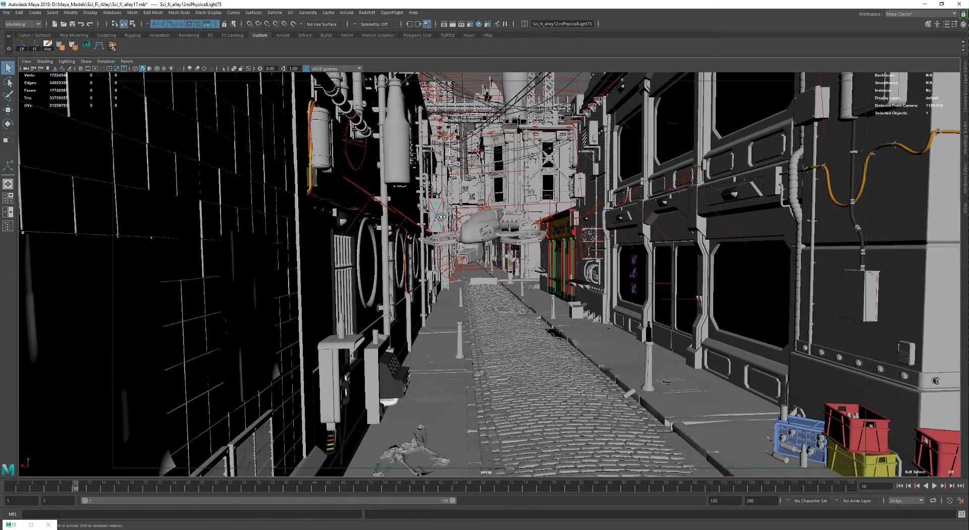
alt+drag(441, 217, 414, 230)
alt+middle_drag(381, 247, 399, 232)
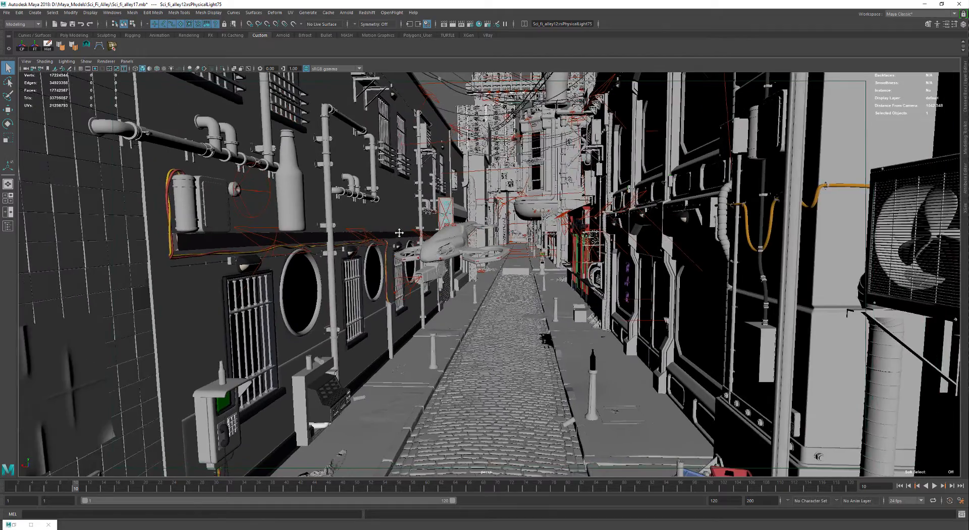
alt+drag(399, 232, 421, 242)
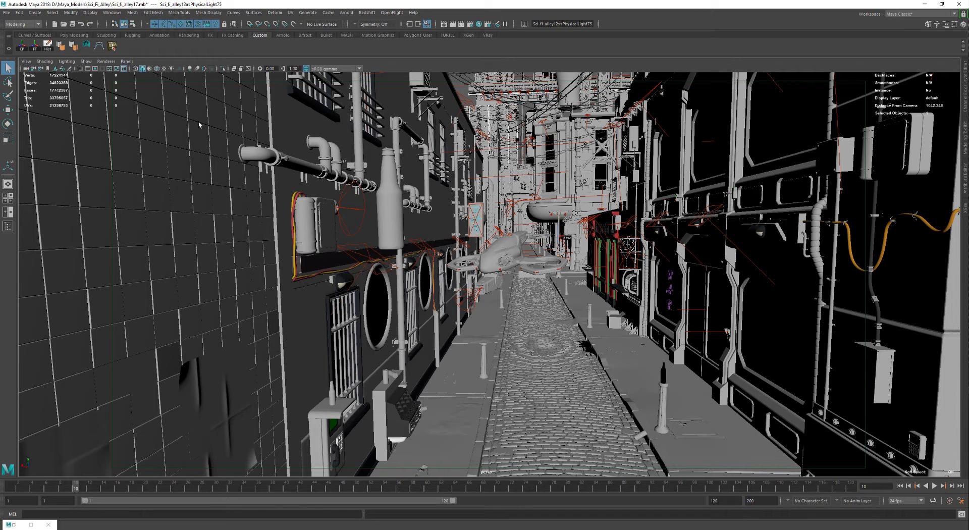
alt+drag(577, 320, 200, 117)
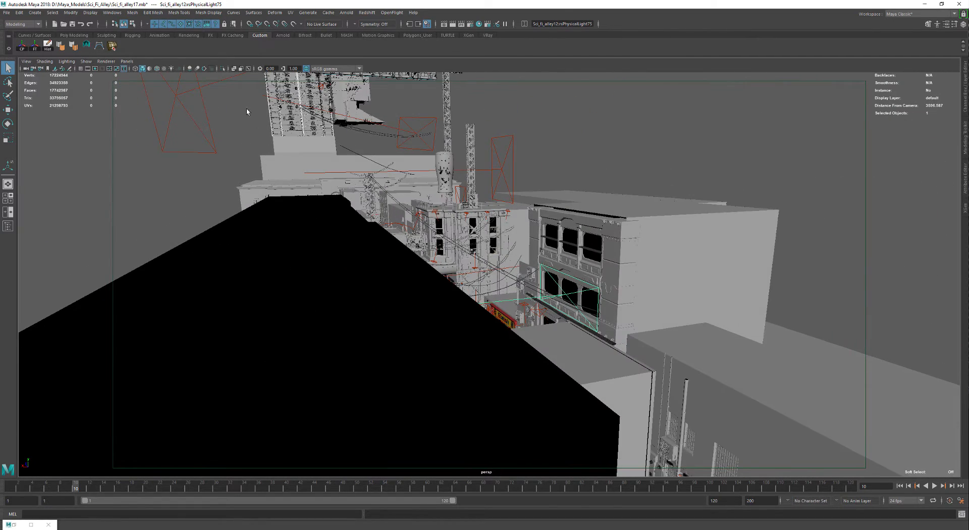
Identify the large area lights above the rooftops by selecting them, adding the one nearest the tall tower to the selection
click(207, 114)
drag(509, 143, 528, 146)
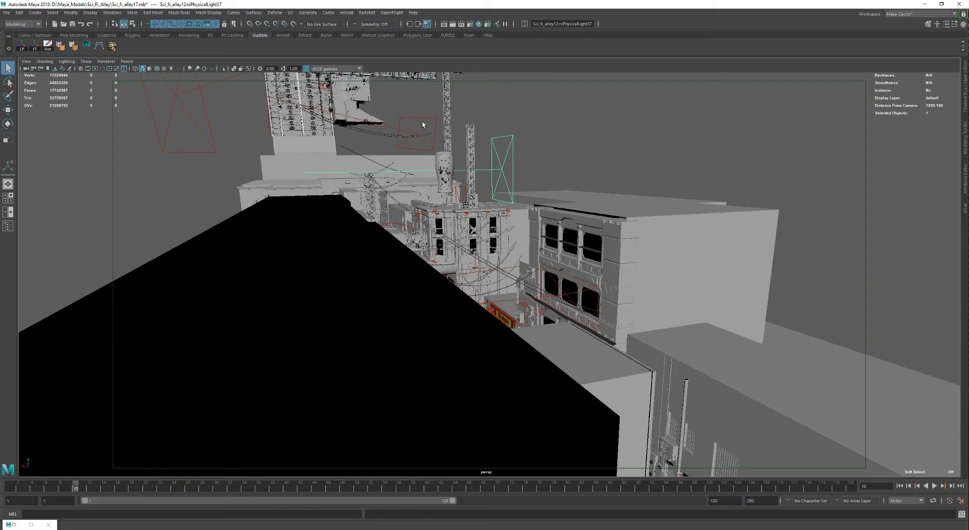
click(422, 122)
click(503, 153)
shift+drag(161, 113, 159, 115)
Select the tall area light beside the highest distant tower and view the whole set with its lights from another side
scroll(379, 189, down, 6)
alt+middle_drag(378, 187, 403, 263)
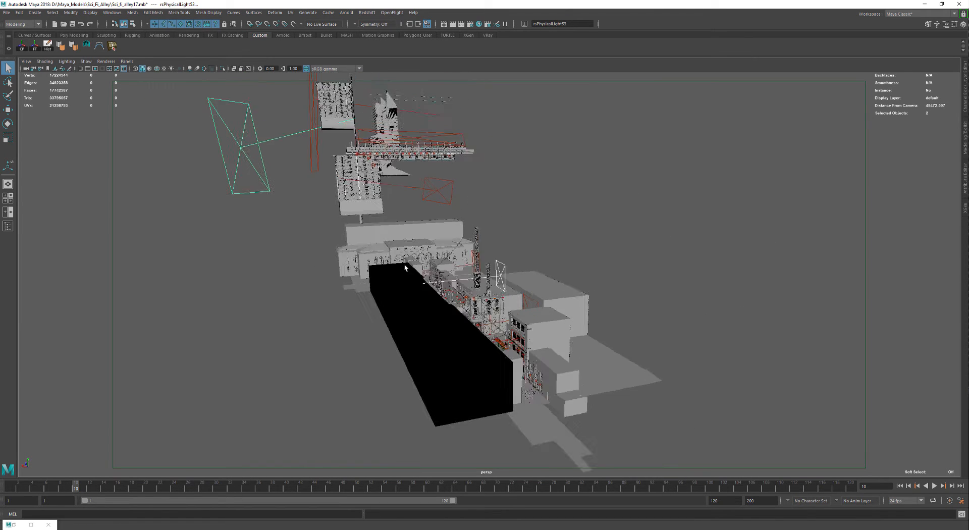
scroll(383, 188, down, 5)
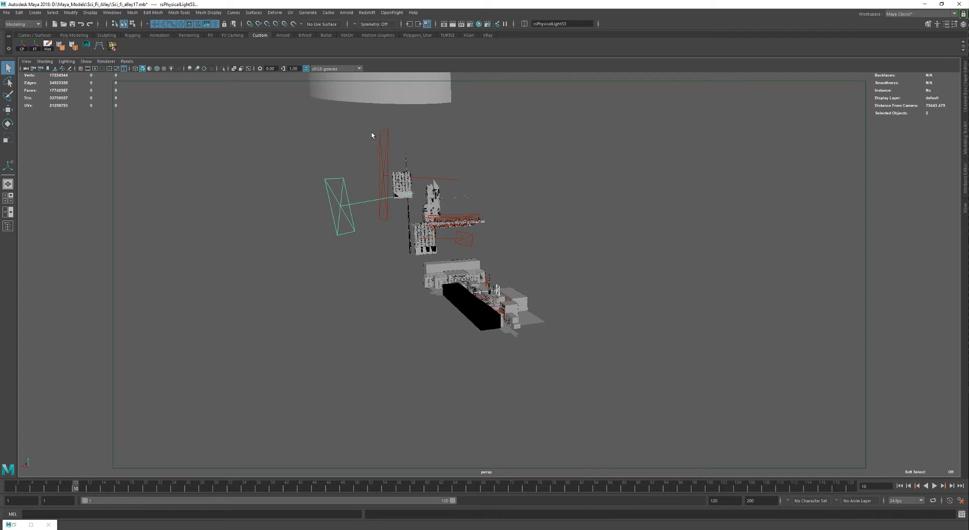
drag(372, 135, 393, 150)
alt+drag(465, 181, 507, 225)
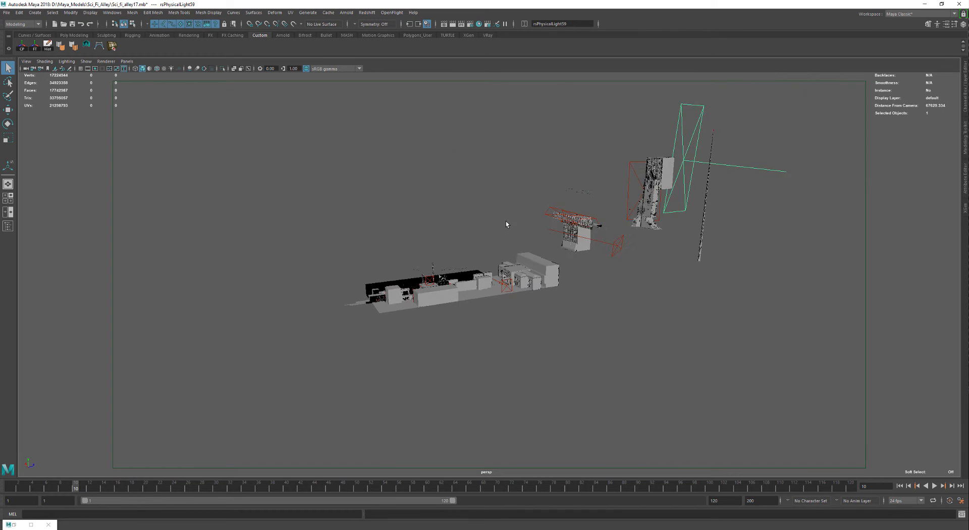
Select the area light aimed at the lower background tower and inspect its placement from several sides
scroll(514, 225, up, 4)
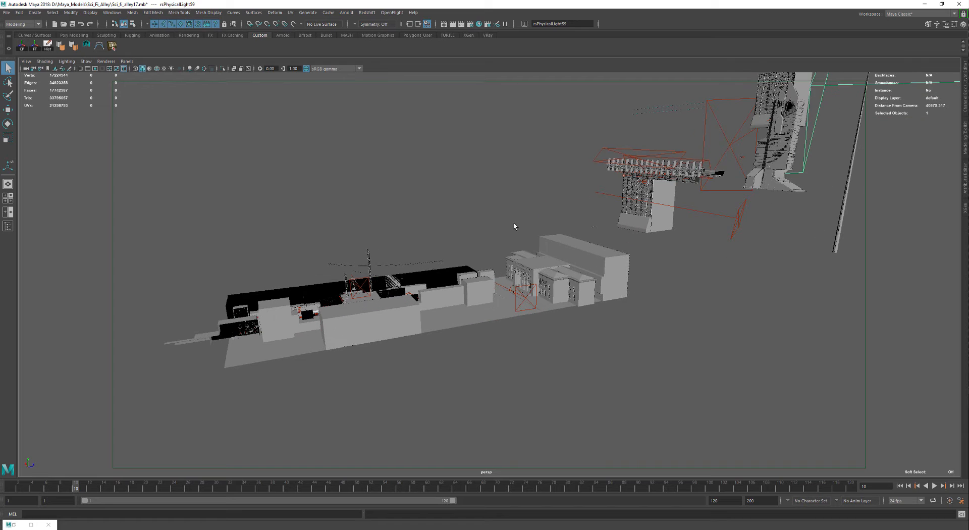
click(736, 235)
scroll(655, 222, down, 3)
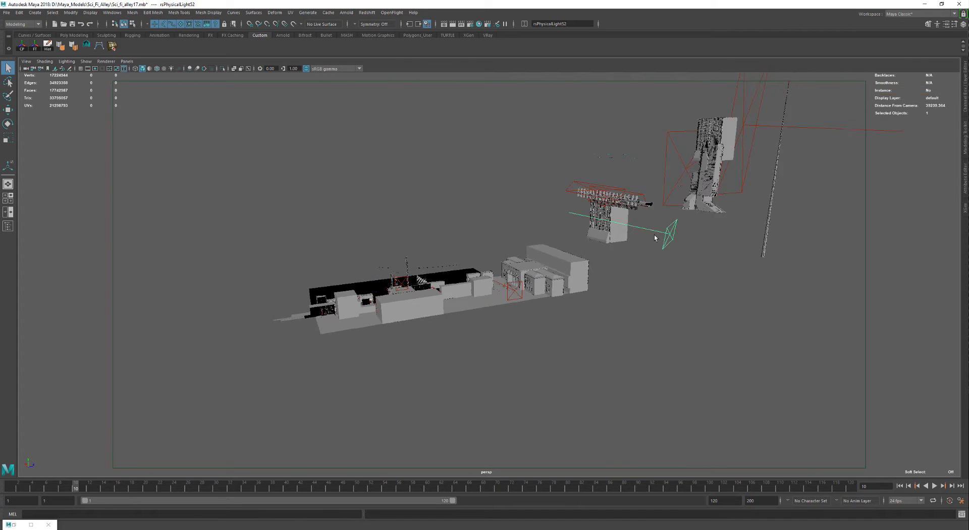
alt+drag(655, 222, 477, 282)
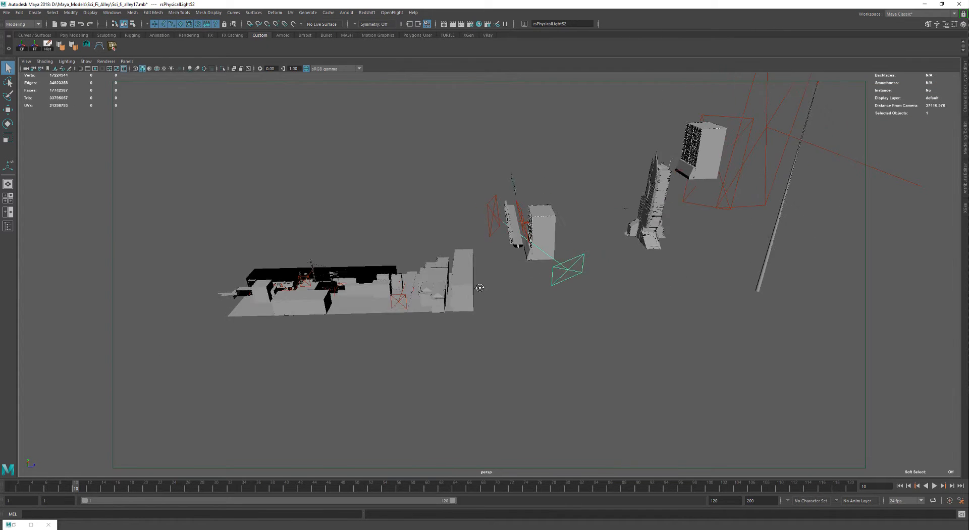
click(519, 281)
alt+drag(549, 277, 485, 271)
click(495, 283)
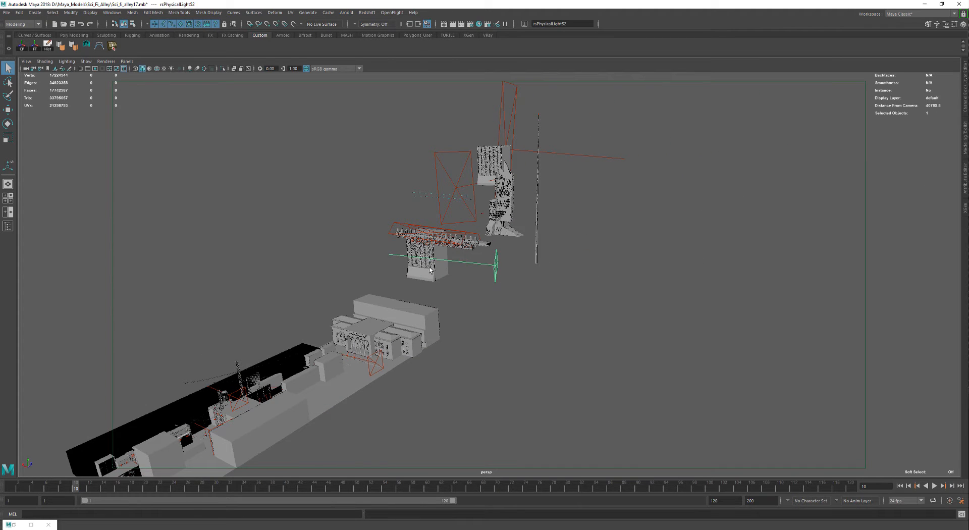
alt+drag(403, 268, 463, 367)
Select the three upright area lights spaced along the side of the alley's buildings
click(376, 365)
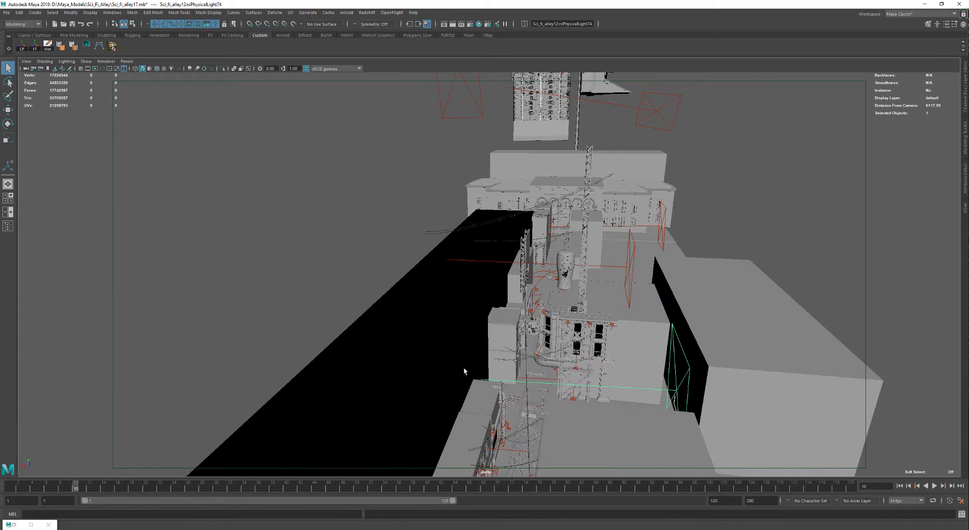
alt+middle_drag(575, 373, 540, 344)
alt+right_drag(540, 344, 530, 262)
alt+middle_drag(530, 262, 528, 289)
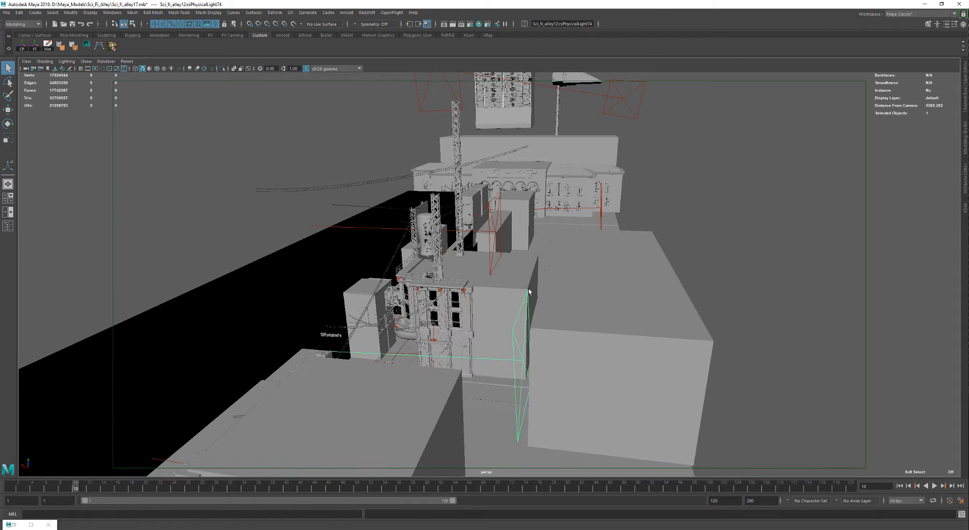
shift+click(498, 222)
shift+click(602, 208)
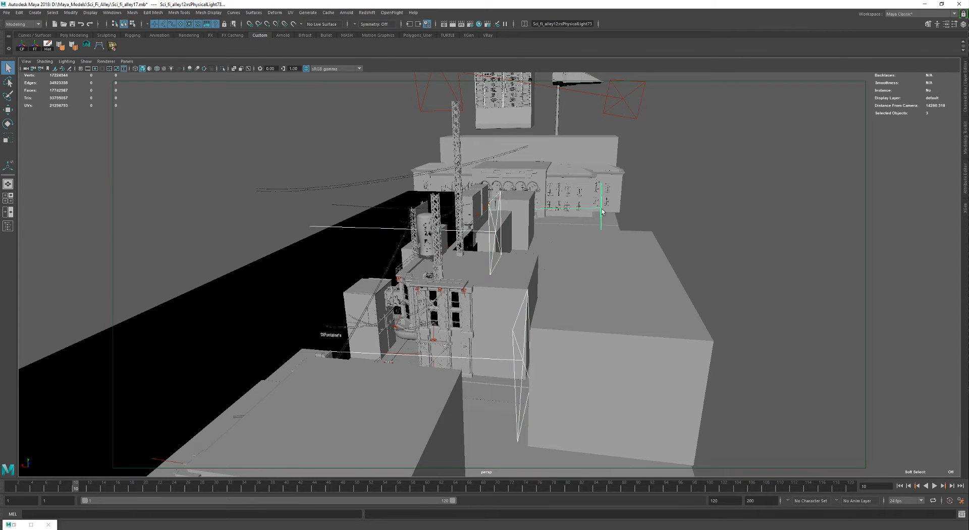
Select the dome light above the alley street and isolate it in the perspective view
alt+drag(562, 243, 550, 212)
alt+right_drag(492, 290, 523, 303)
alt+drag(523, 303, 547, 353)
alt+right_drag(547, 353, 445, 400)
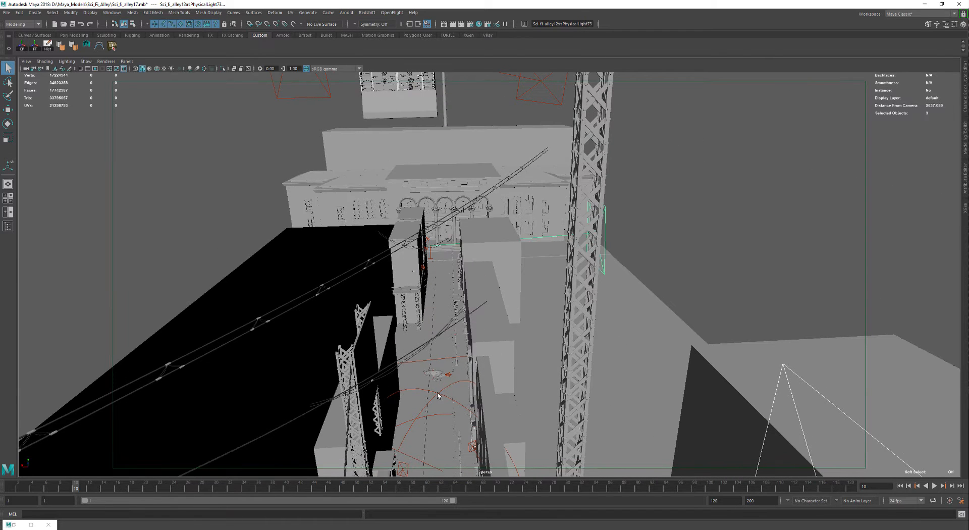
click(438, 396)
scroll(438, 396, down, 3)
alt+middle_drag(437, 396, 452, 340)
key(ctrl+1)
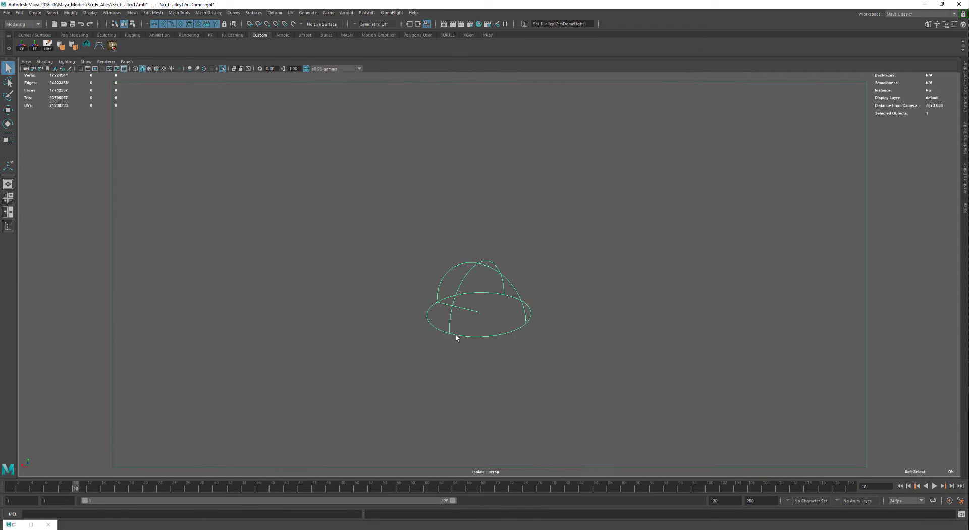
key(ctrl+q)
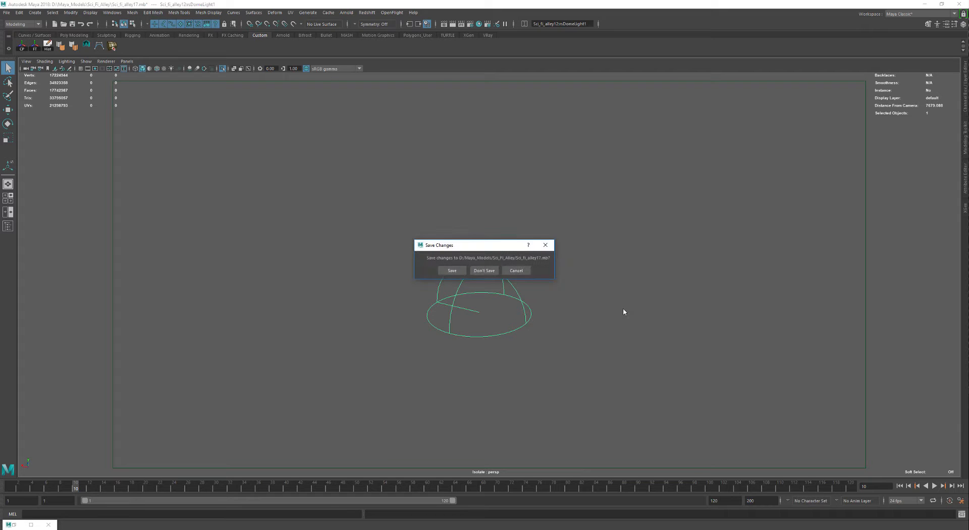
click(523, 273)
Inspect the dome light's HDRI file path in its Dome Map attribute and bring the full scene back into view
key(ctrl+a)
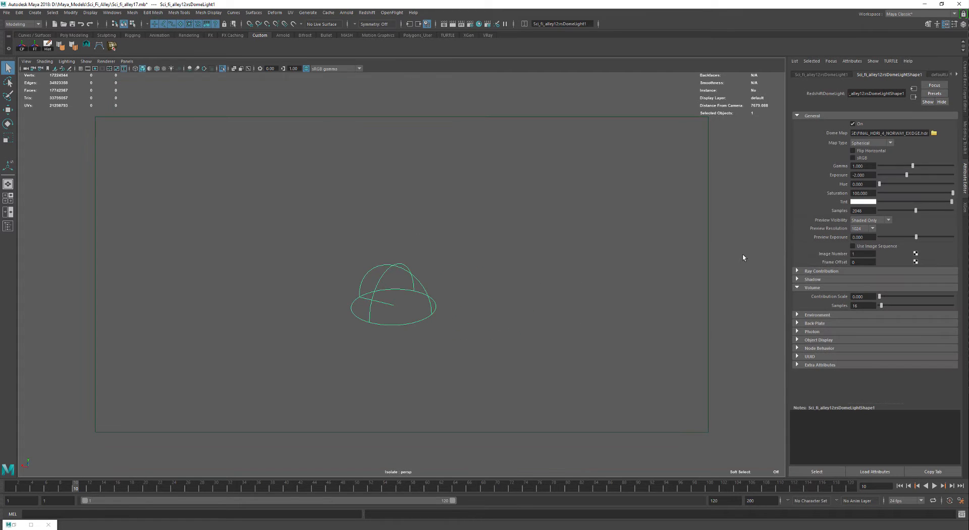
drag(873, 133, 797, 136)
drag(894, 132, 928, 133)
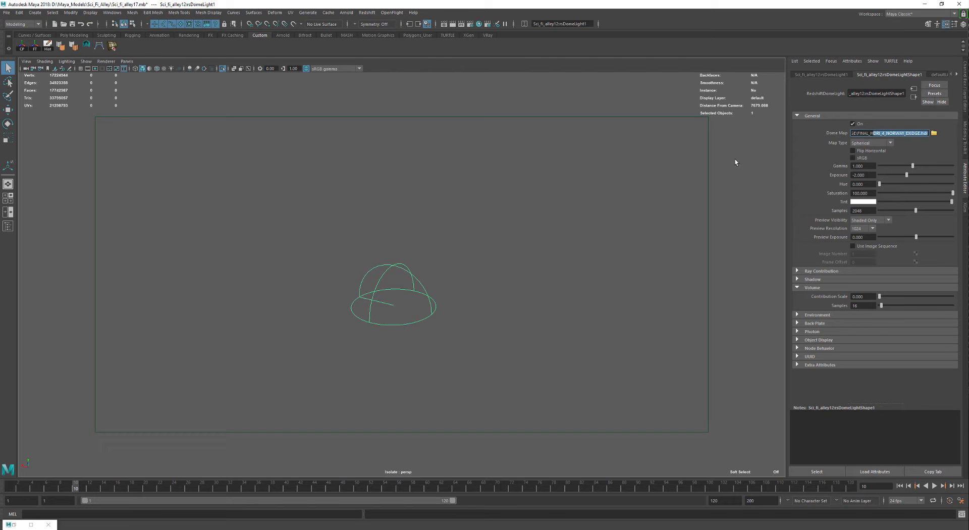
click(575, 234)
alt+middle_drag(575, 234, 615, 189)
click(223, 71)
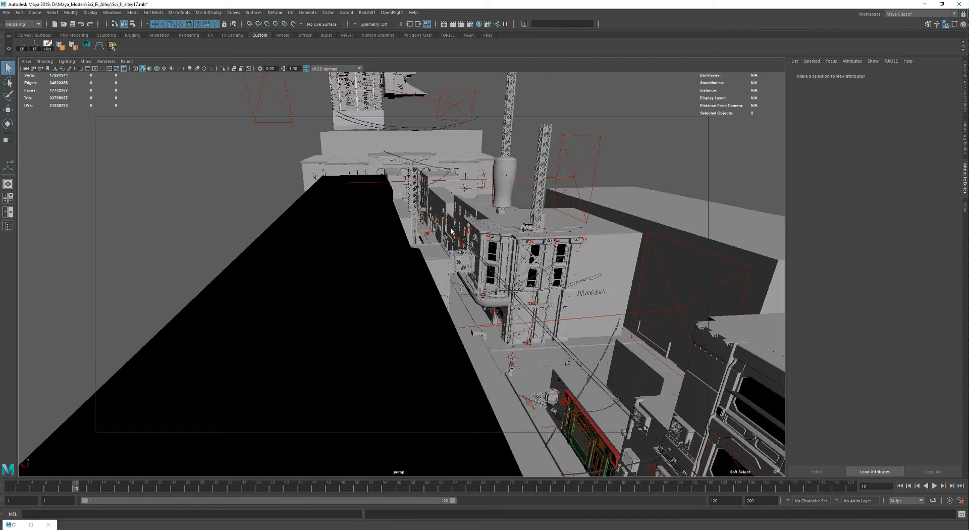
Examine the rooftops, the corner building and the cobbled street with their area lights from above and close up
alt+middle_drag(454, 253, 390, 187)
scroll(390, 187, up, 4)
alt+middle_drag(354, 152, 370, 236)
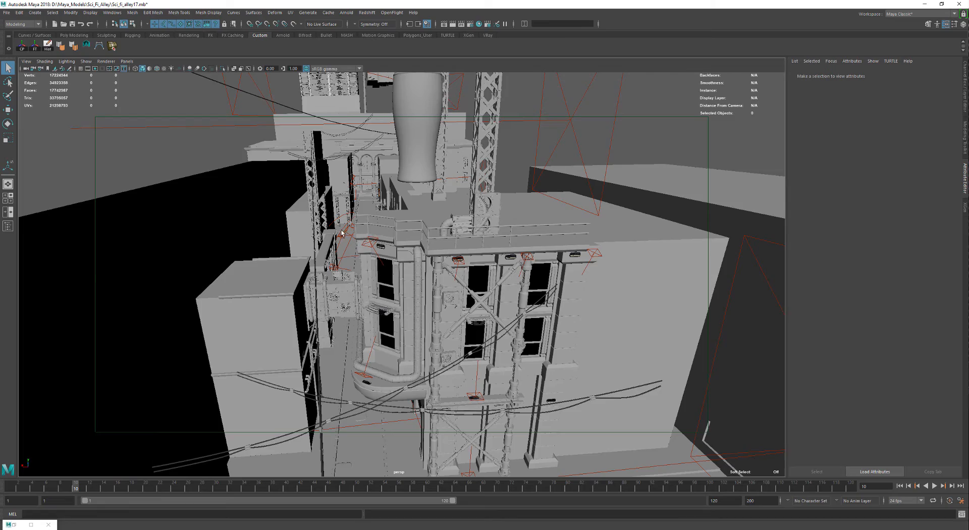
alt+middle_drag(388, 271, 497, 325)
alt+right_drag(439, 282, 505, 296)
alt+middle_drag(504, 295, 444, 272)
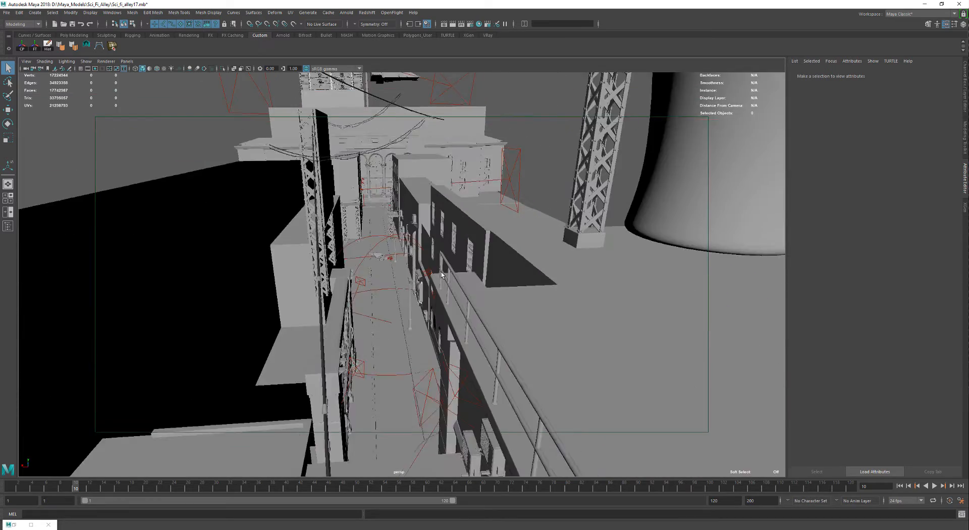
alt+right_drag(444, 273, 374, 246)
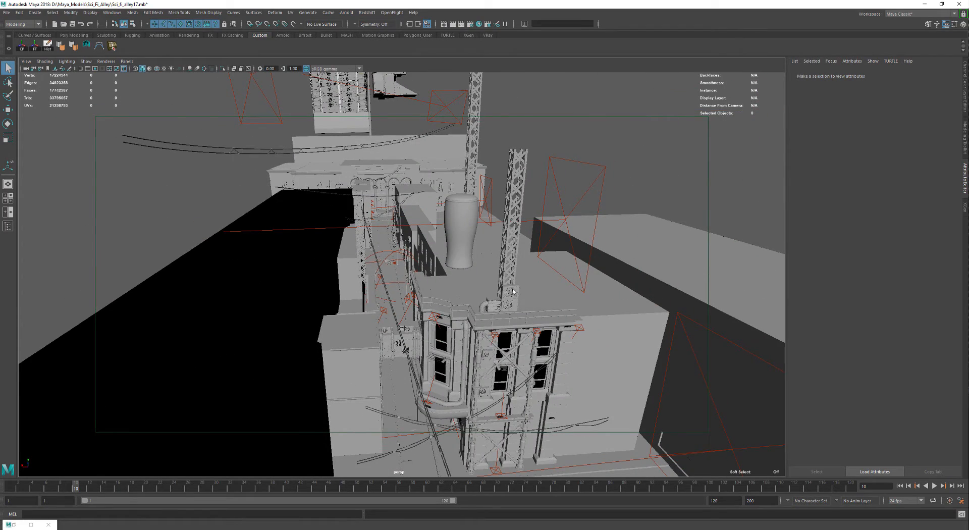
alt+middle_drag(494, 281, 459, 186)
alt+right_drag(460, 186, 487, 318)
alt+middle_drag(477, 331, 492, 197)
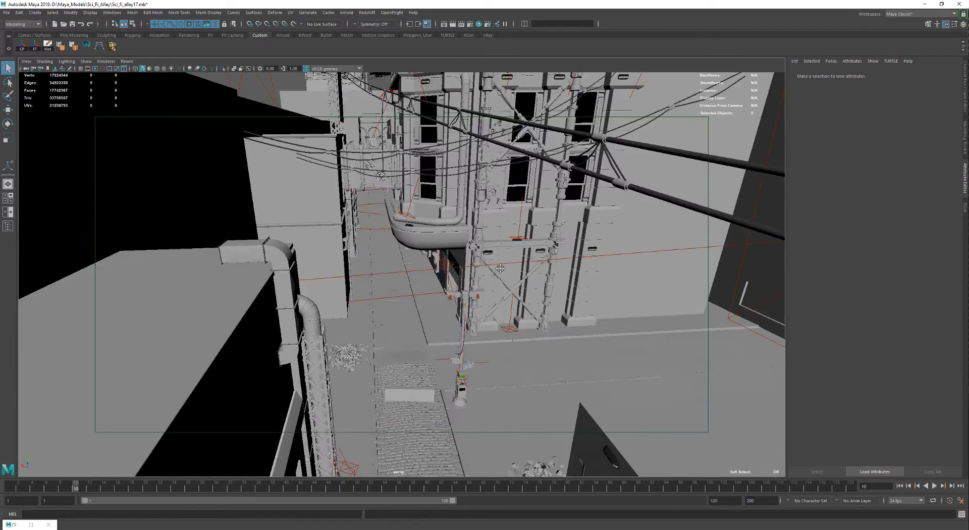
alt+right_drag(447, 270, 508, 273)
scroll(504, 268, down, 5)
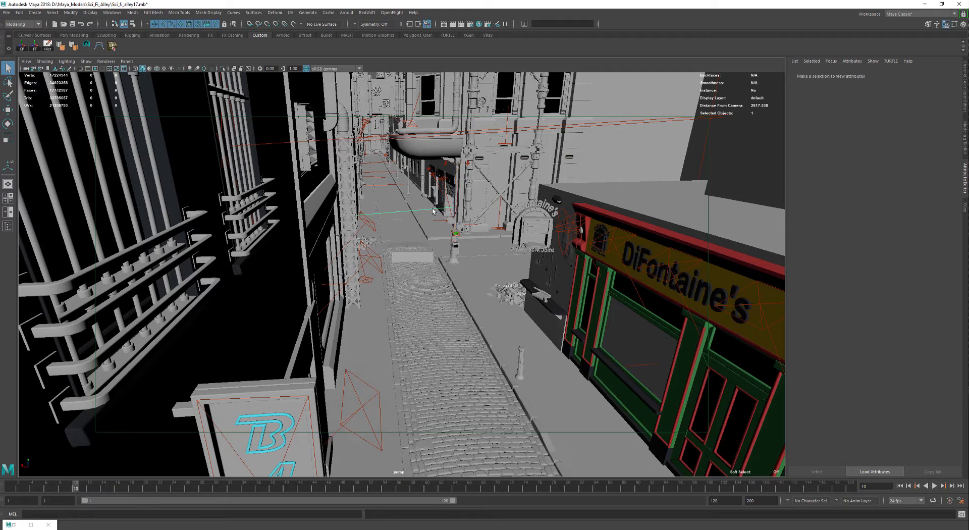
Select and frame the small area light beneath the corner building's rounded bay, and inspect its placement
click(442, 182)
key(f)
scroll(441, 263, down, 4)
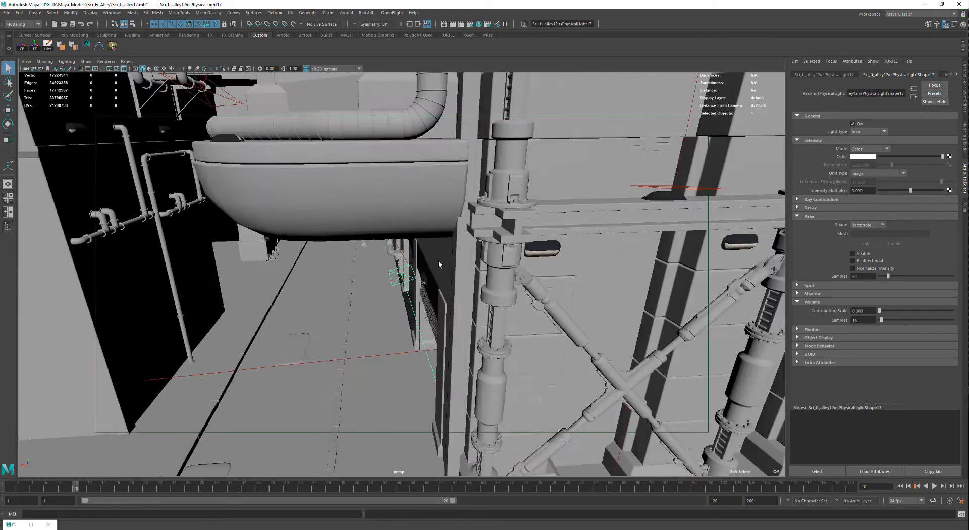
alt+drag(424, 297, 410, 289)
alt+middle_drag(411, 288, 355, 323)
alt+right_drag(423, 305, 488, 317)
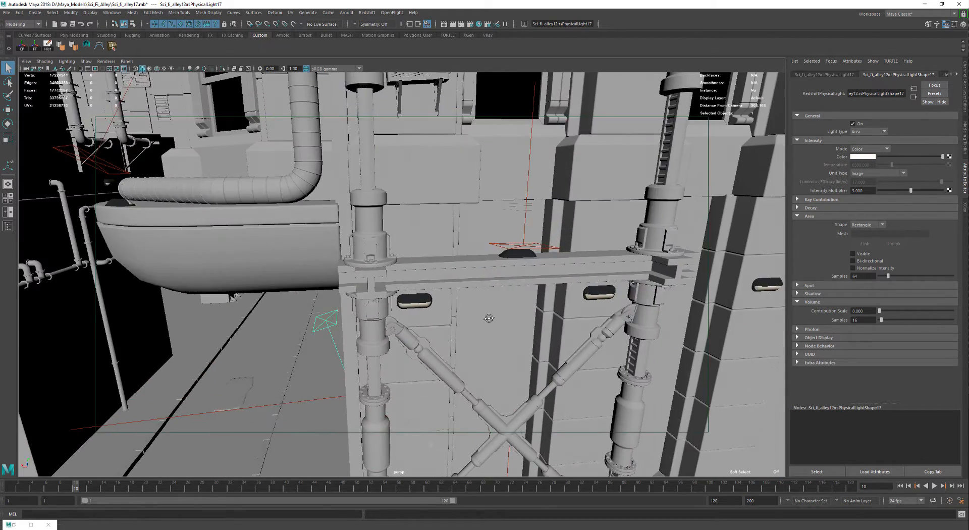
Inspect the small lamp model on the corner building's scaffold ledge and select the area light just above it
alt+drag(488, 318, 656, 323)
alt+right_drag(428, 282, 494, 272)
alt+middle_drag(495, 272, 450, 265)
click(454, 265)
click(454, 271)
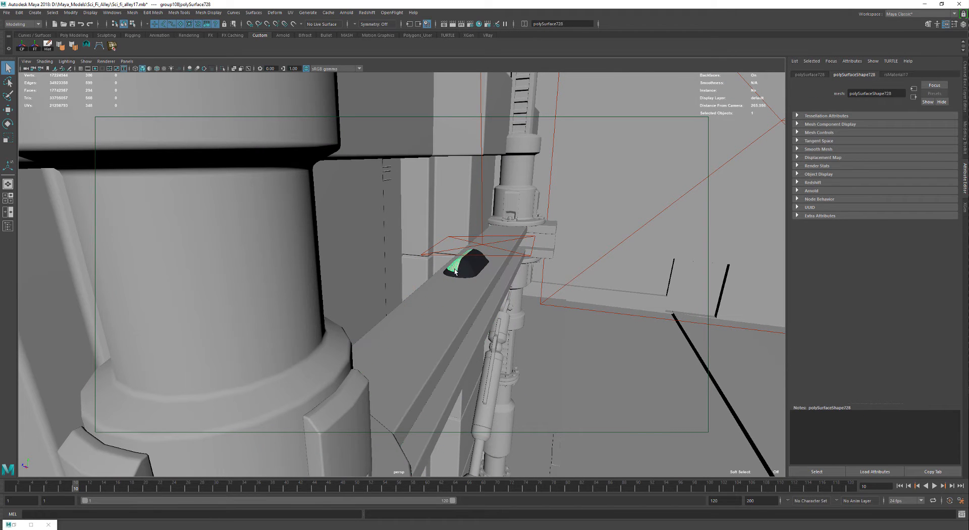
scroll(464, 267, down, 3)
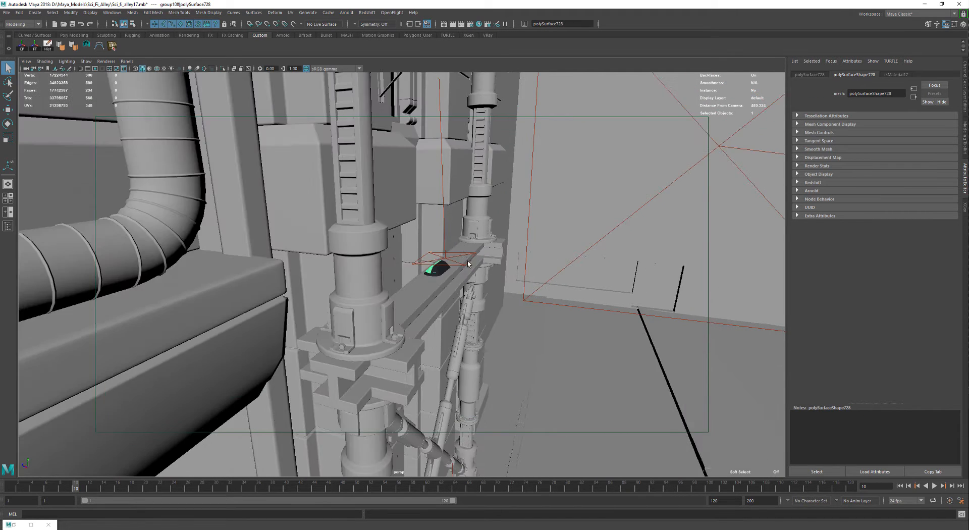
click(450, 259)
scroll(437, 266, down, 3)
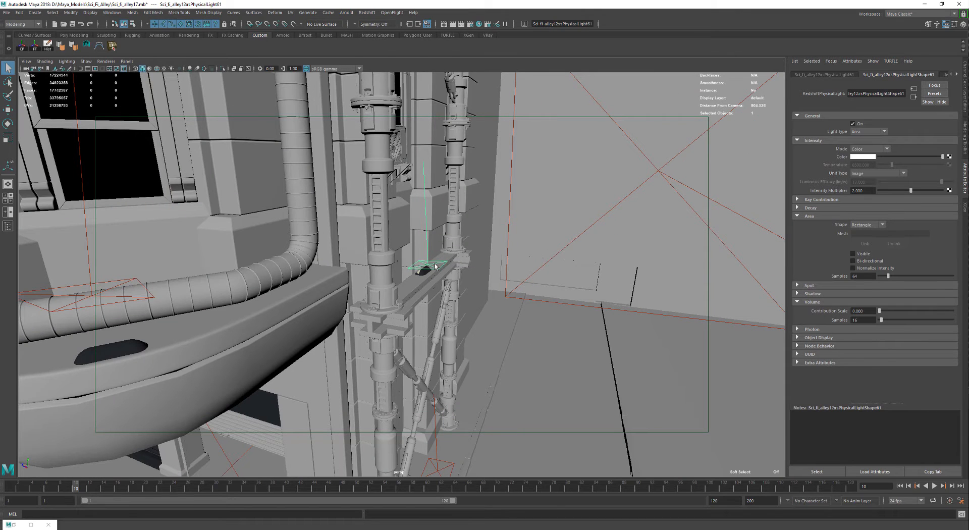
alt+drag(431, 266, 450, 300)
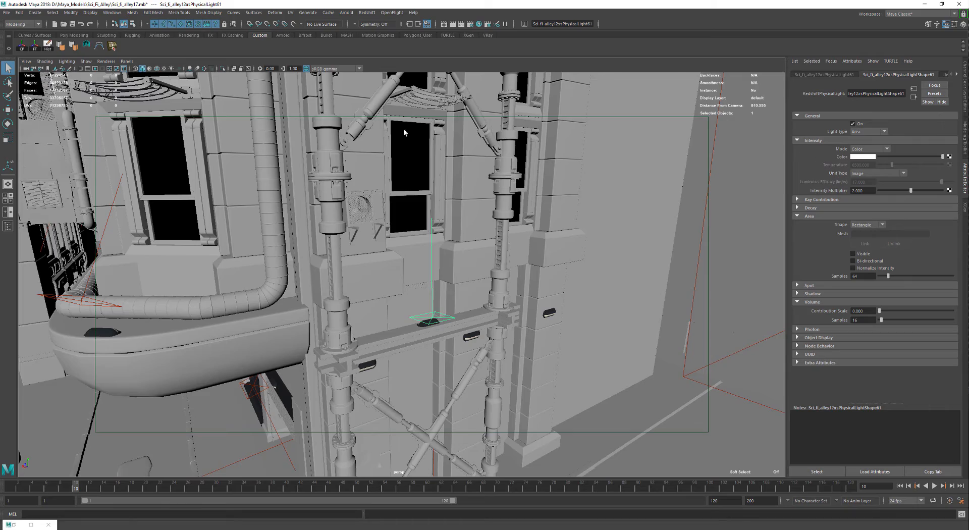
Select two of the lamp models mounted under the corner building's roof edge to identify the fixtures
alt+middle_drag(531, 315, 467, 305)
alt+right_drag(467, 305, 368, 262)
alt+drag(368, 262, 374, 251)
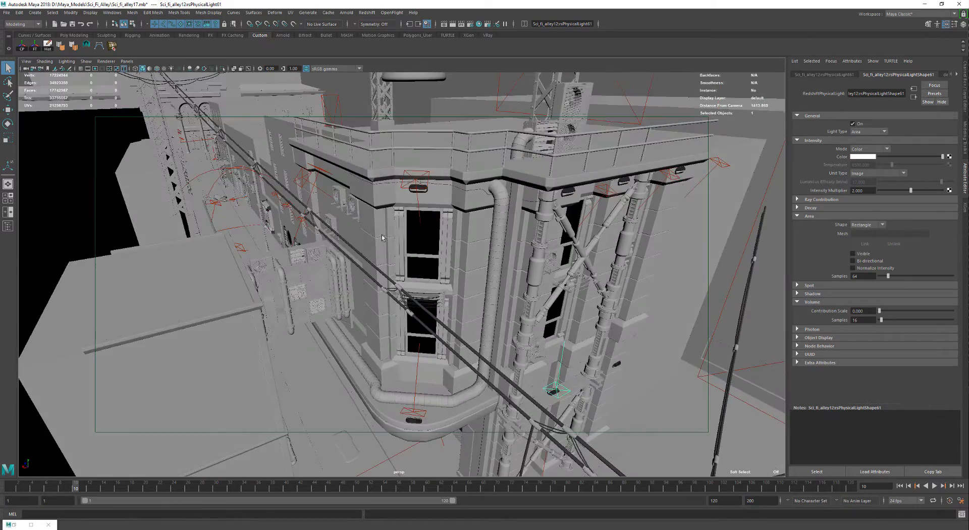
alt+right_drag(374, 252, 565, 363)
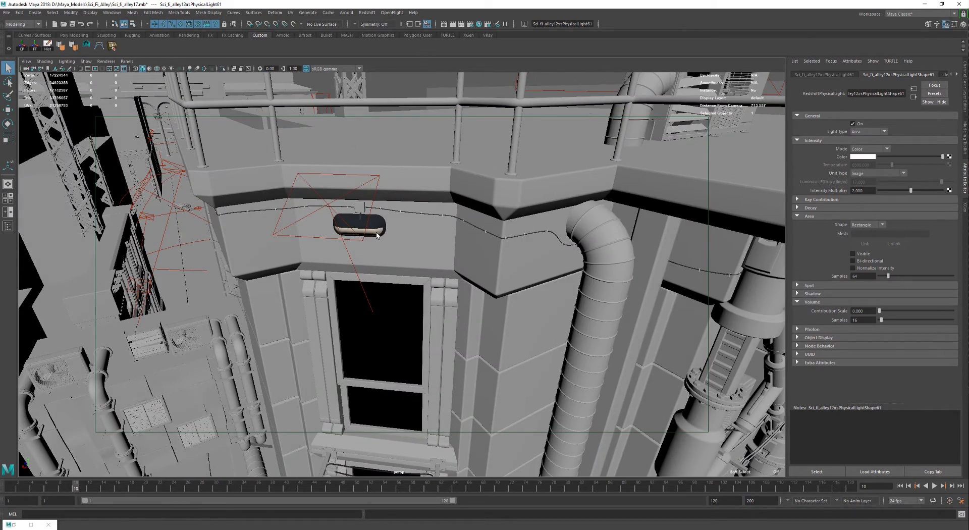
click(377, 235)
alt+drag(377, 235, 324, 224)
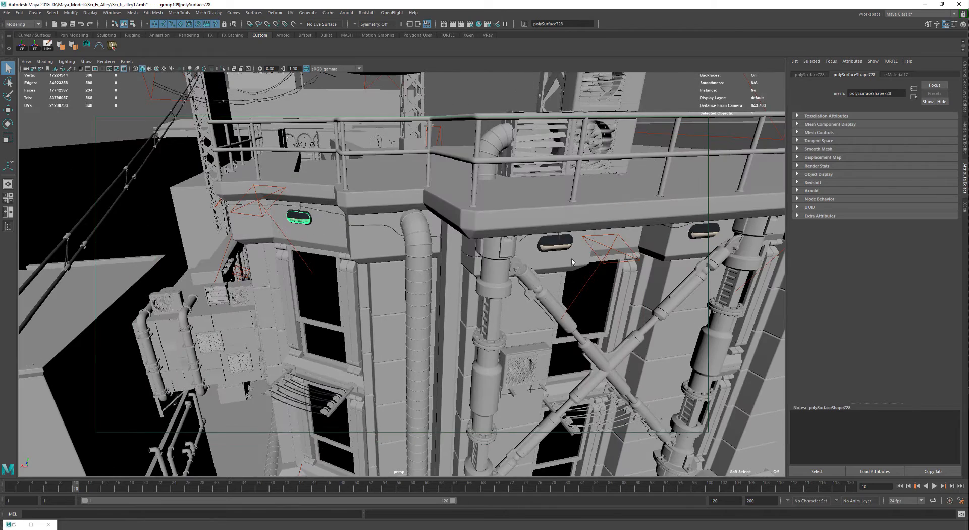
click(554, 251)
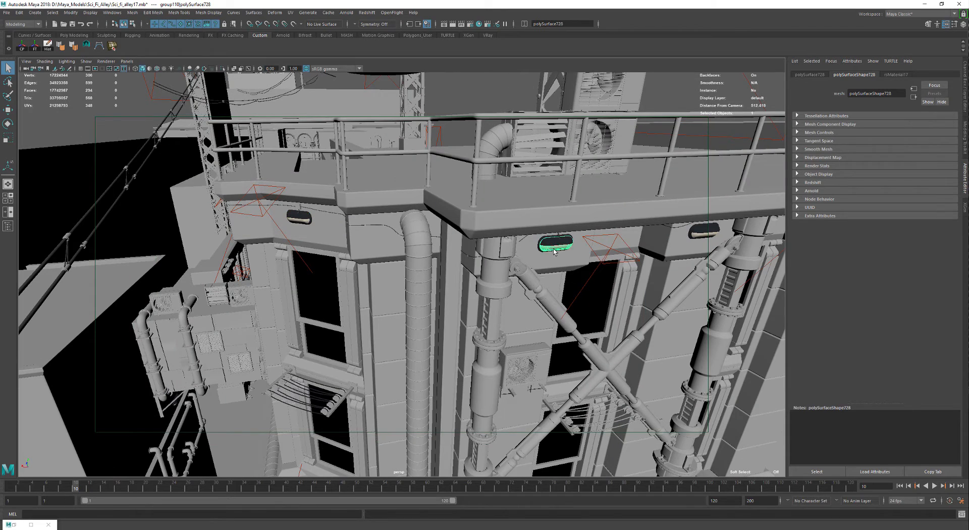
Select the area light above the bay window's roof-edge lamp and inspect its placement from another side
click(260, 200)
alt+drag(297, 226, 479, 217)
click(307, 212)
alt+middle_drag(480, 217, 328, 275)
alt+right_drag(328, 275, 545, 245)
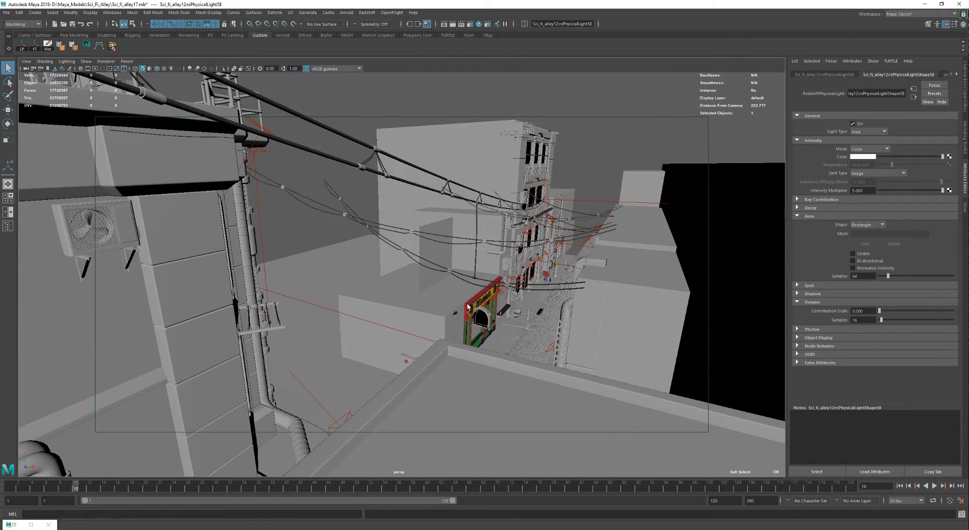
Select the area light placed inside the large window of the DiFontaine's shopfront
alt+right_drag(467, 307, 492, 320)
alt+right_drag(532, 246, 469, 258)
alt+drag(469, 258, 428, 273)
alt+right_drag(429, 272, 474, 282)
mouse_move(475, 283)
alt+middle_down()
mouse_move(490, 295)
mouse_move(474, 273)
alt+middle_up()
alt+drag(474, 272, 508, 357)
click(467, 319)
click(467, 319)
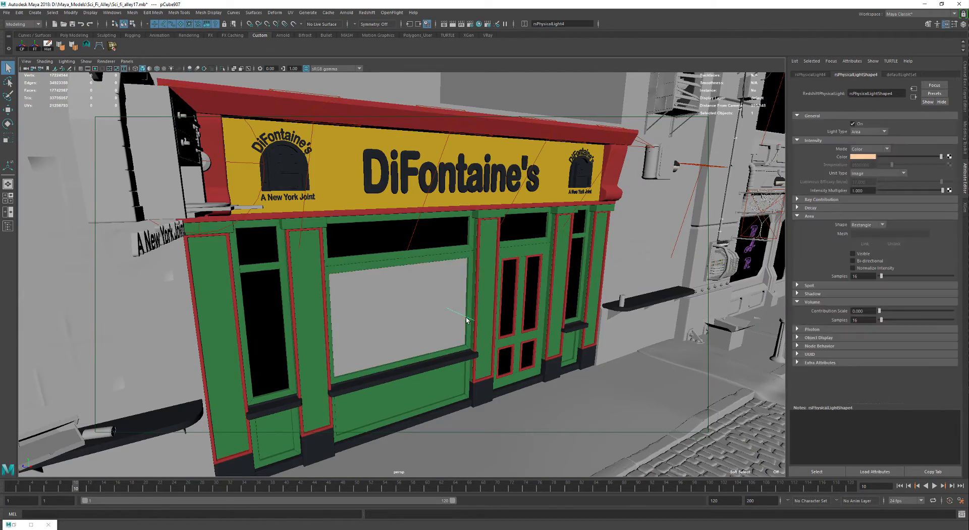
Isolate the DiFontaine's window light to examine its shape and restore the full scene
alt+right_drag(451, 303, 406, 302)
alt+drag(406, 301, 352, 293)
key(ctrl+1)
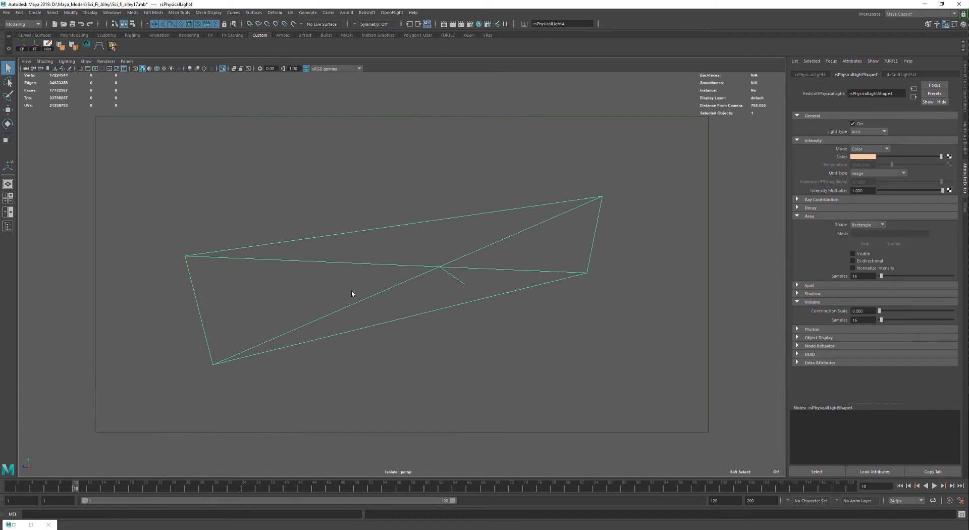
key(ctrl+1)
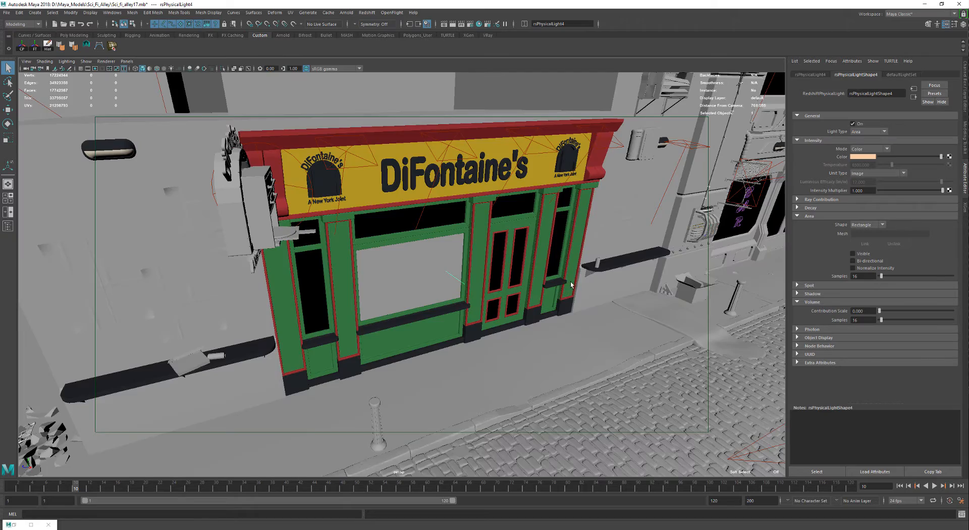
Check the intensity multiplier of the DiFontaine's window light and view the shopfront and street from several angles
key([)
key([)
key([)
key([)
key([)
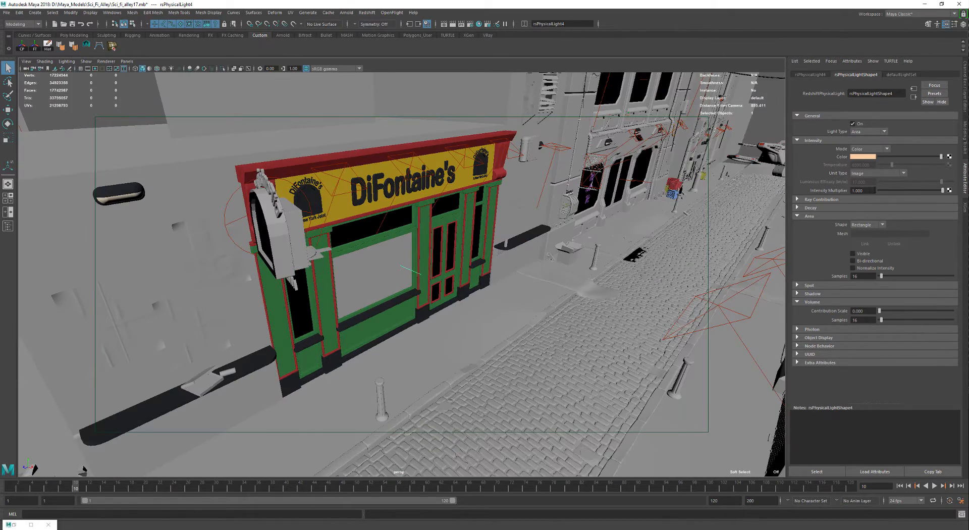
drag(874, 191, 775, 202)
alt+right_drag(369, 210, 479, 257)
alt+drag(480, 257, 500, 143)
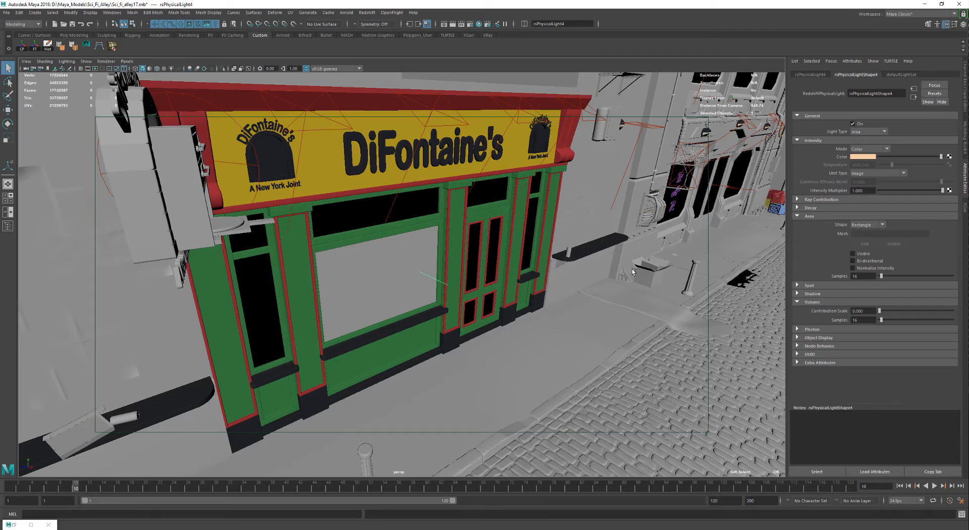
alt+right_drag(634, 273, 582, 230)
key([)
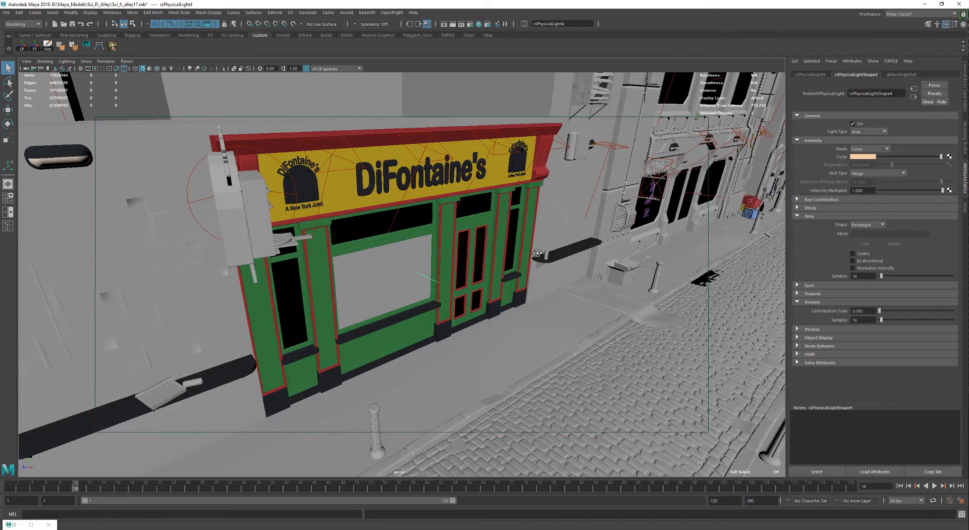
alt+drag(538, 252, 563, 249)
alt+middle_drag(563, 249, 555, 282)
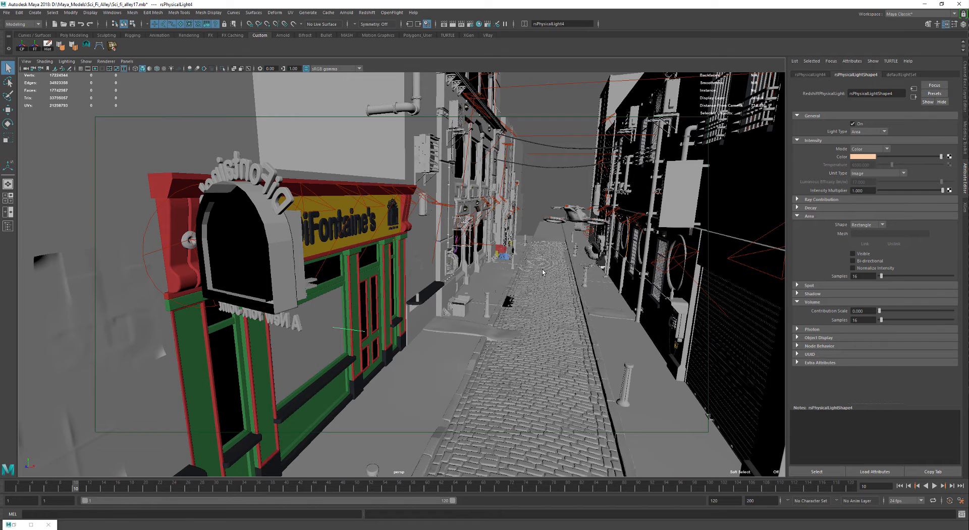
Create a Redshift physical area light in the alley, view its default attributes, and delete it
click(554, 96)
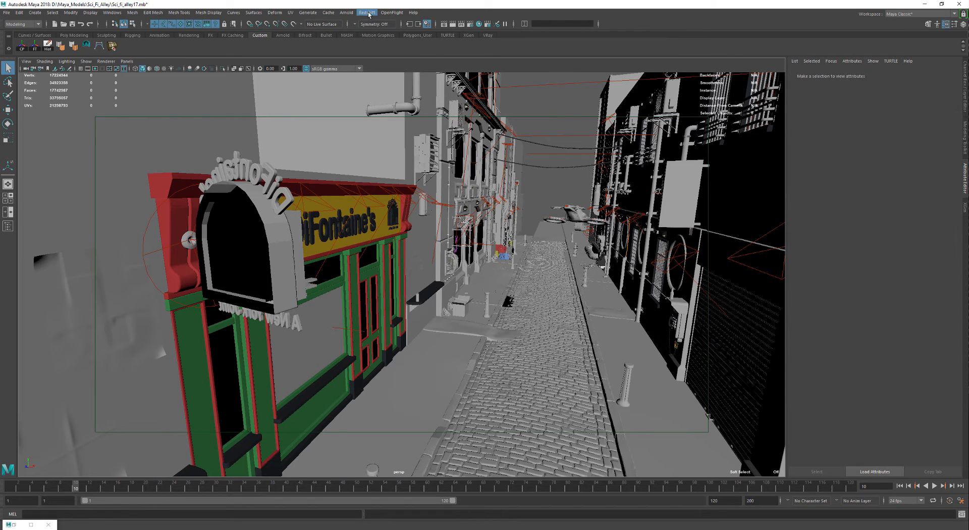
click(366, 12)
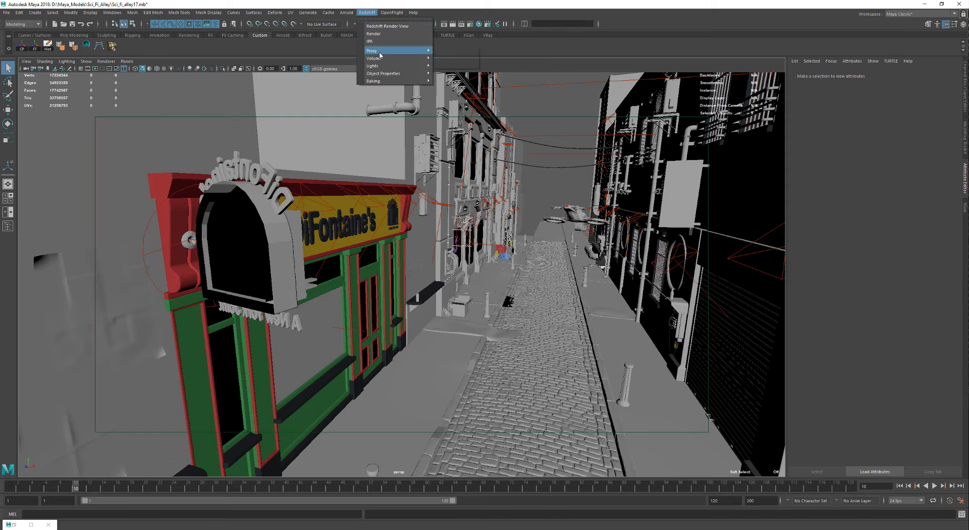
mouse_move(398, 66)
click(474, 72)
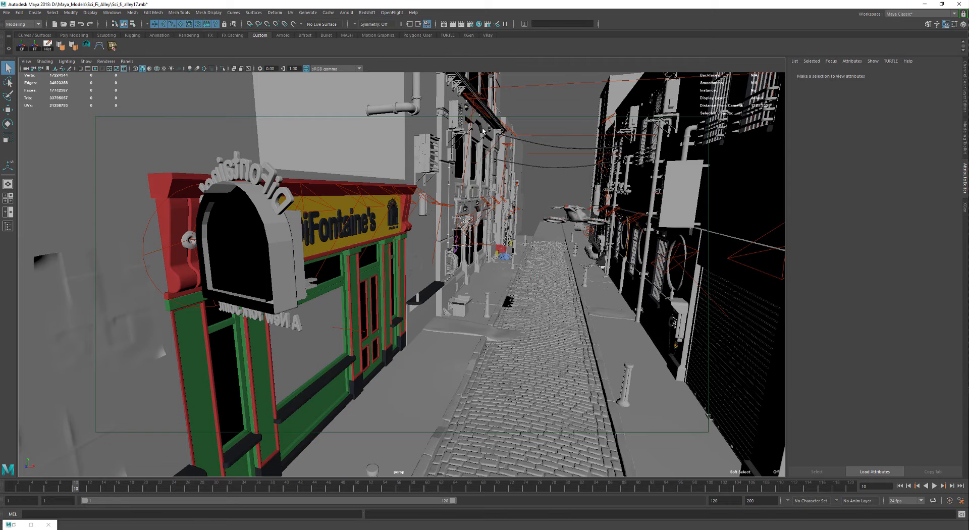
mouse_move(458, 212)
alt+right_down()
mouse_move(484, 222)
mouse_move(455, 217)
alt+right_up()
key(w)
alt+right_drag(530, 275, 493, 269)
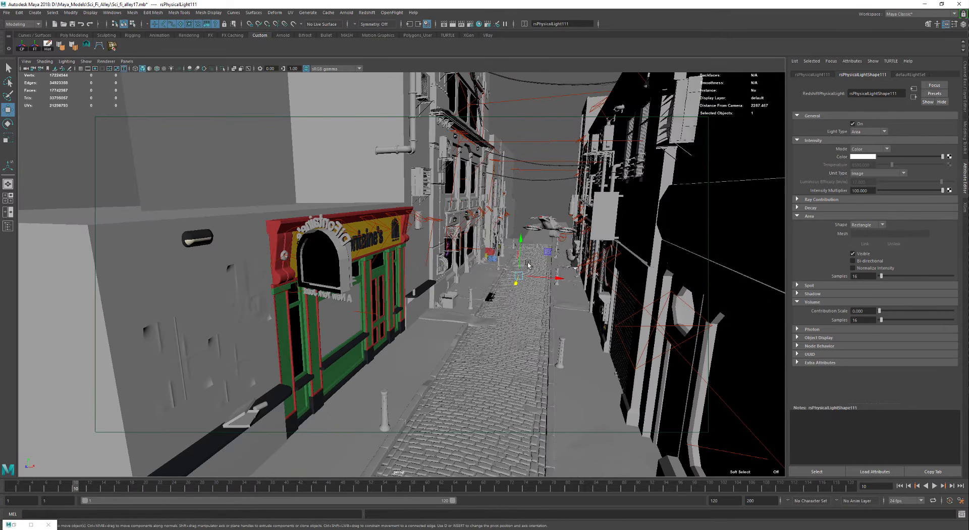
key(Delete)
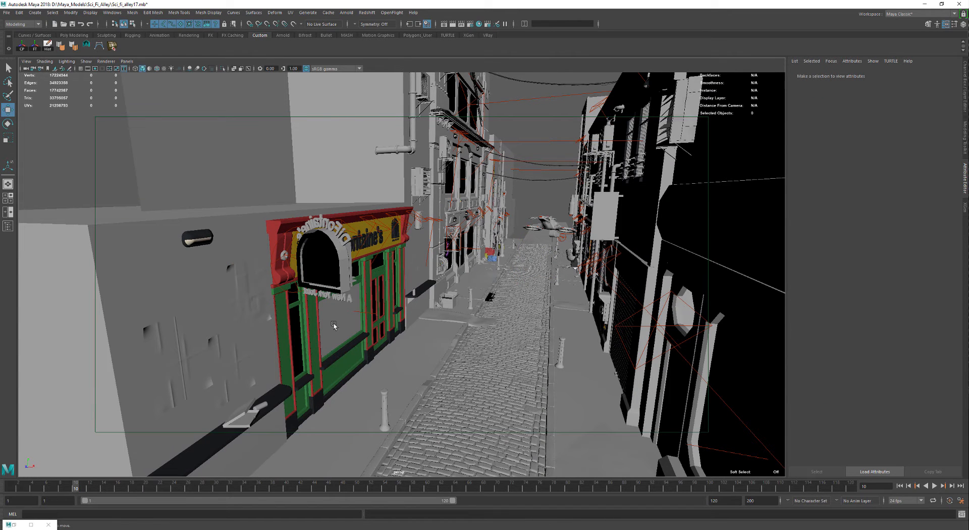
Reselect the area light in the DiFontaine's window and view it closer with the shopfront
click(373, 313)
alt+drag(434, 328, 411, 328)
alt+right_drag(333, 319, 363, 319)
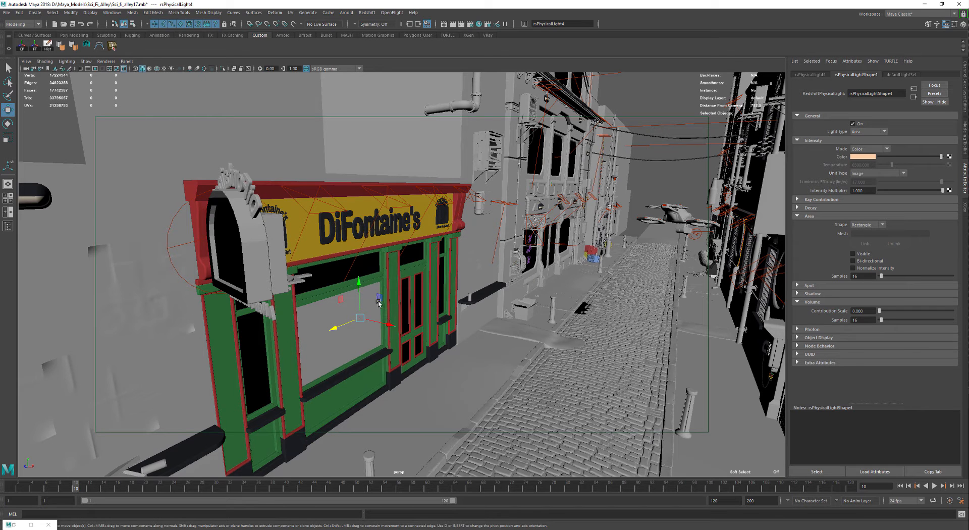
Examine the DiFontaine's shopfront and the street beside it, selecting the can on the wall ledge next to the shop
alt+drag(346, 304, 317, 303)
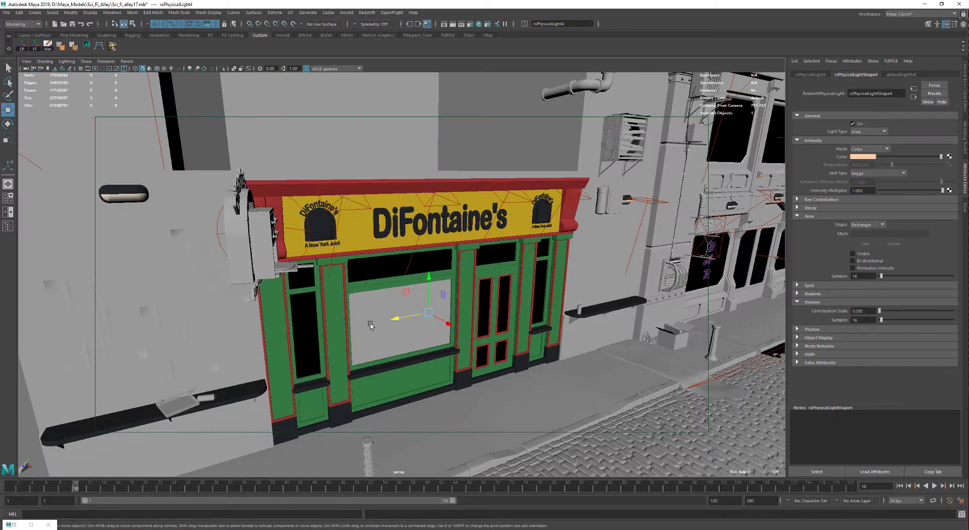
alt+middle_drag(460, 263, 212, 236)
alt+drag(212, 235, 348, 227)
alt+right_drag(348, 227, 367, 192)
scroll(366, 192, up, 3)
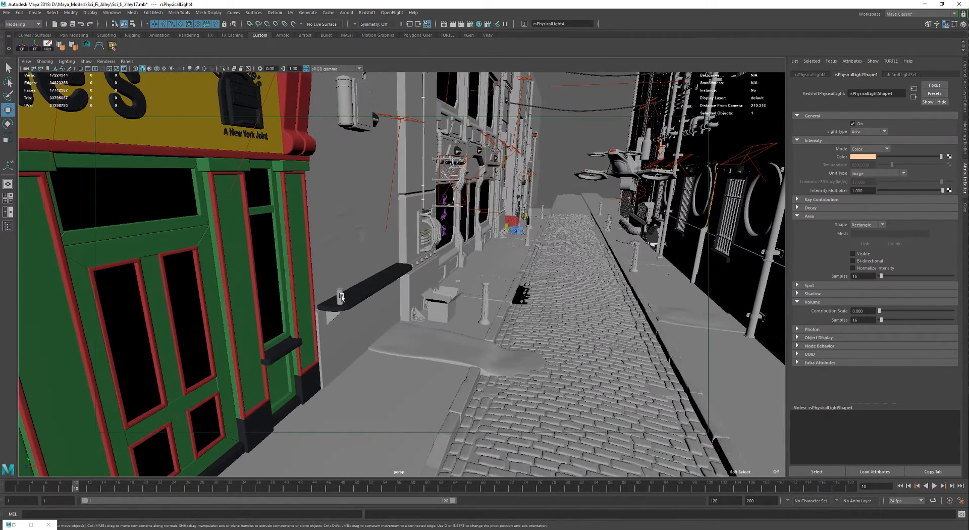
click(342, 294)
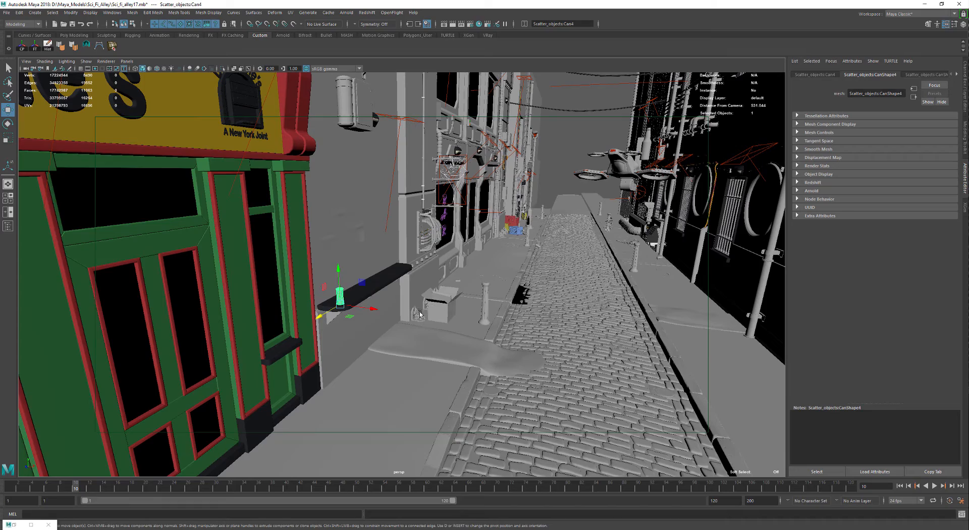
scroll(477, 306, down, 3)
alt+middle_drag(512, 250, 460, 266)
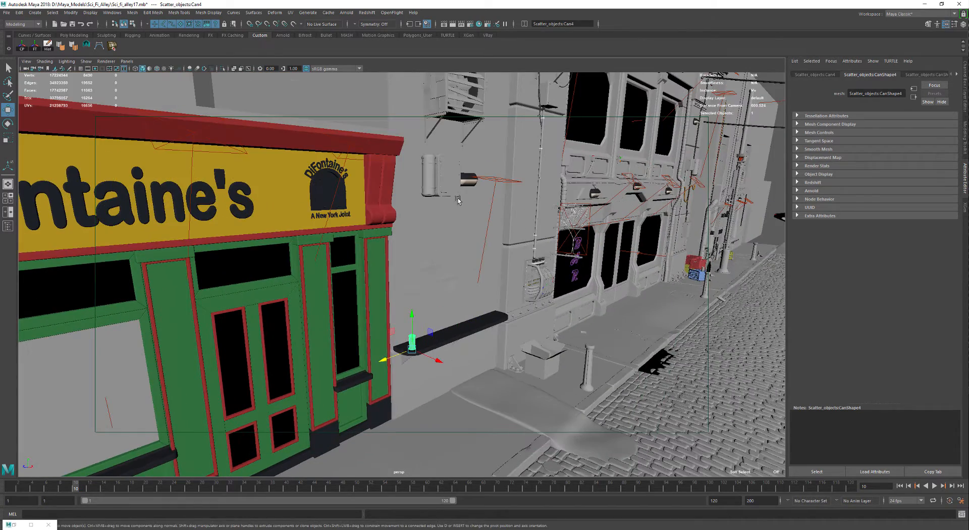
Select the wall section around the roller shutter across the street and view it together with the area light in front
click(518, 185)
alt+drag(518, 185, 514, 343)
click(516, 322)
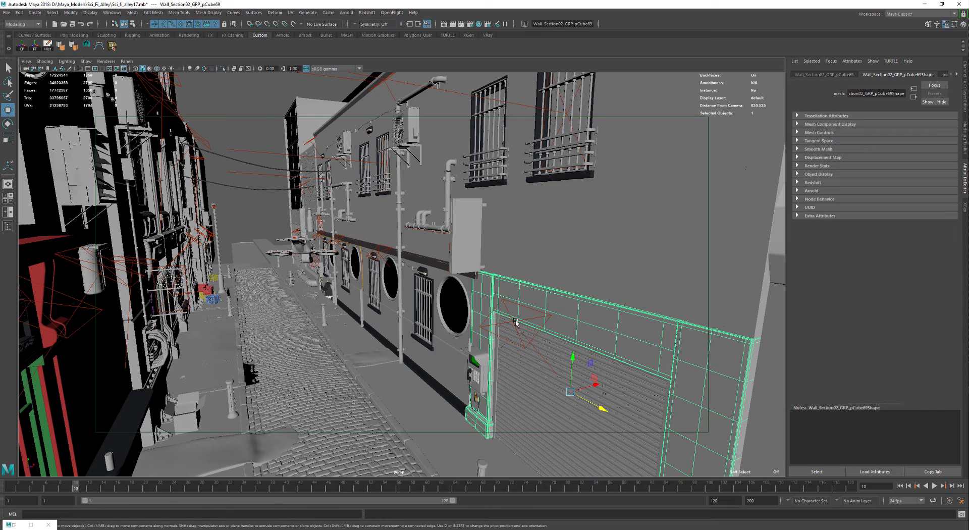
click(515, 321)
alt+drag(524, 322, 484, 294)
Select the blue area light on the wall-mounted BAR sign and examine its attributes and placement against the wall
click(434, 243)
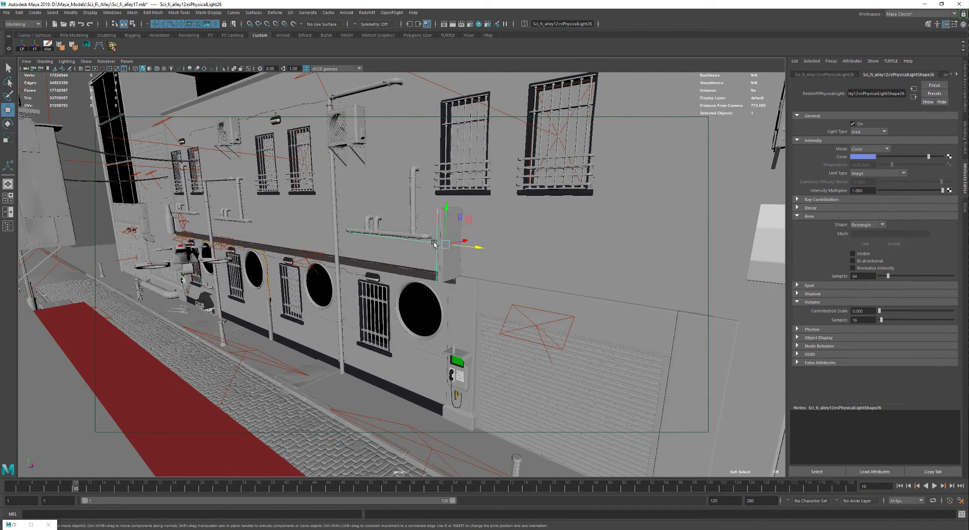
key(f)
alt+drag(404, 260, 441, 256)
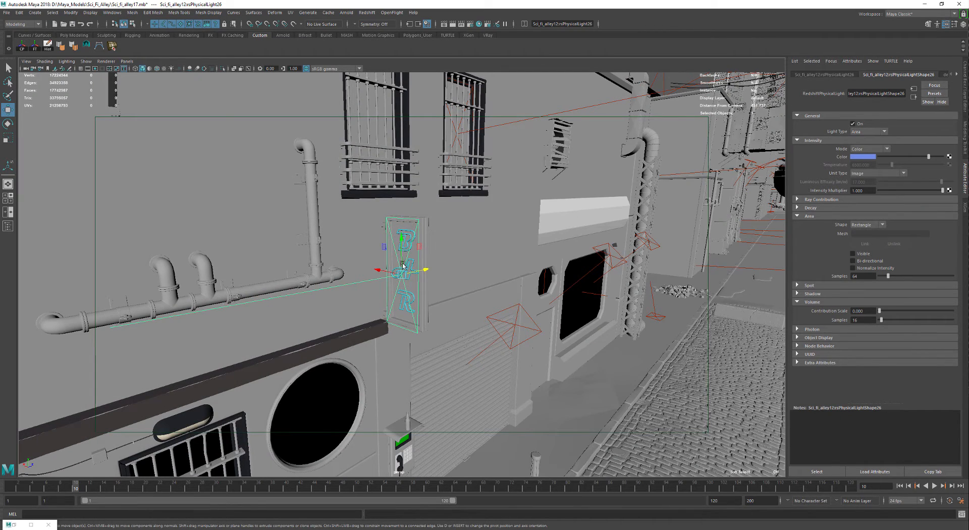
alt+right_drag(332, 316, 279, 327)
alt+middle_drag(279, 326, 499, 283)
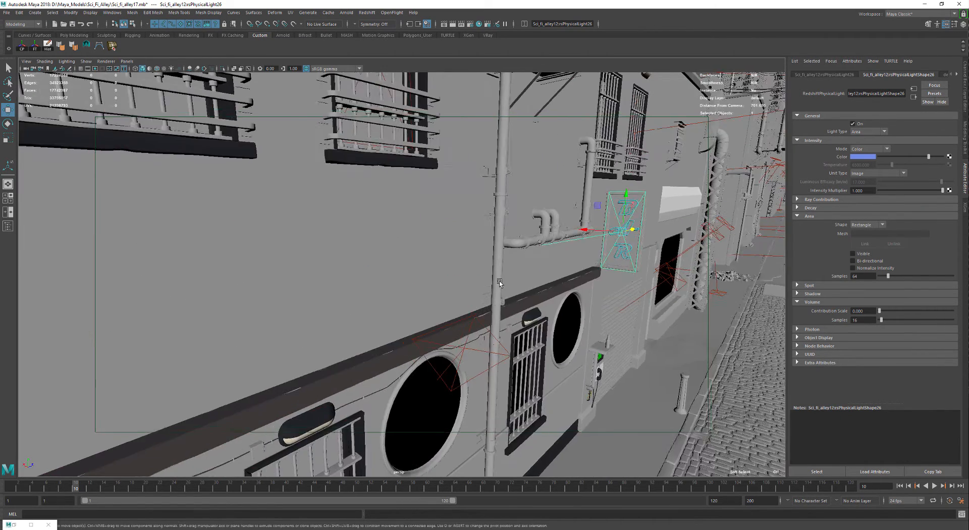
Select the lamp above the barred window behind the drone, then its area light, and examine the light's attributes and position
alt+drag(499, 283, 373, 293)
scroll(373, 293, up, 3)
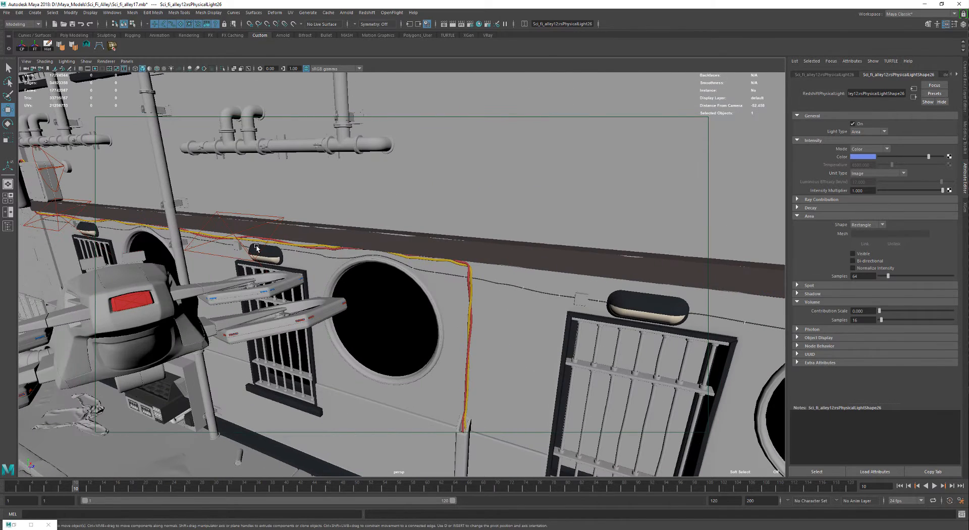
click(258, 252)
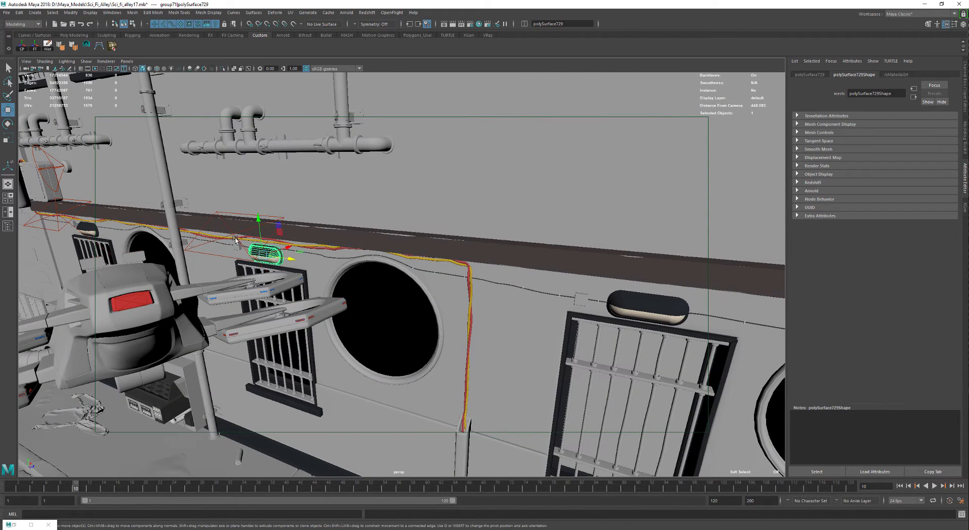
click(225, 250)
alt+middle_drag(225, 251, 424, 242)
alt+right_drag(424, 242, 363, 258)
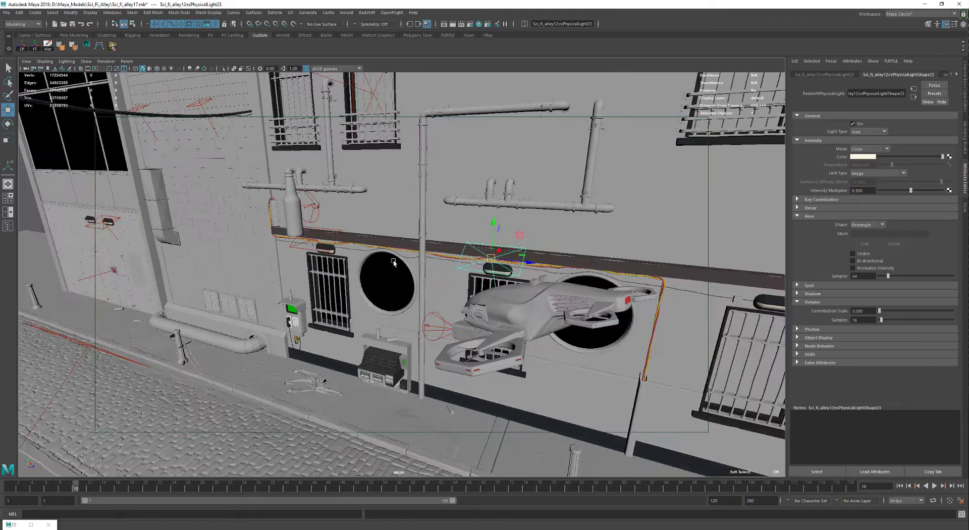
alt+drag(364, 257, 505, 298)
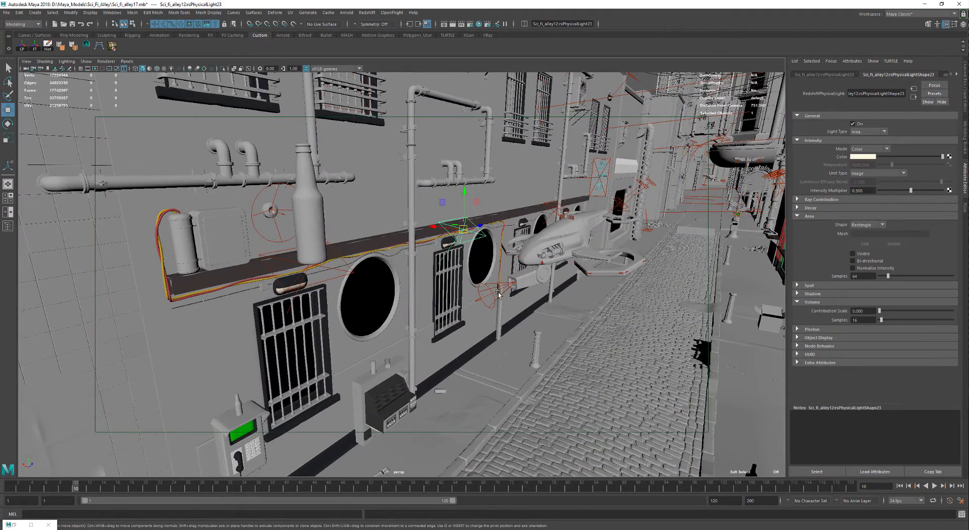
Examine the elevated train and its track structure above the alley, selecting an area light below the track and a train roof part
alt+right_drag(499, 294, 444, 272)
alt+drag(444, 272, 497, 340)
alt+right_drag(497, 339, 448, 124)
alt+middle_drag(446, 226, 439, 282)
scroll(419, 120, up, 8)
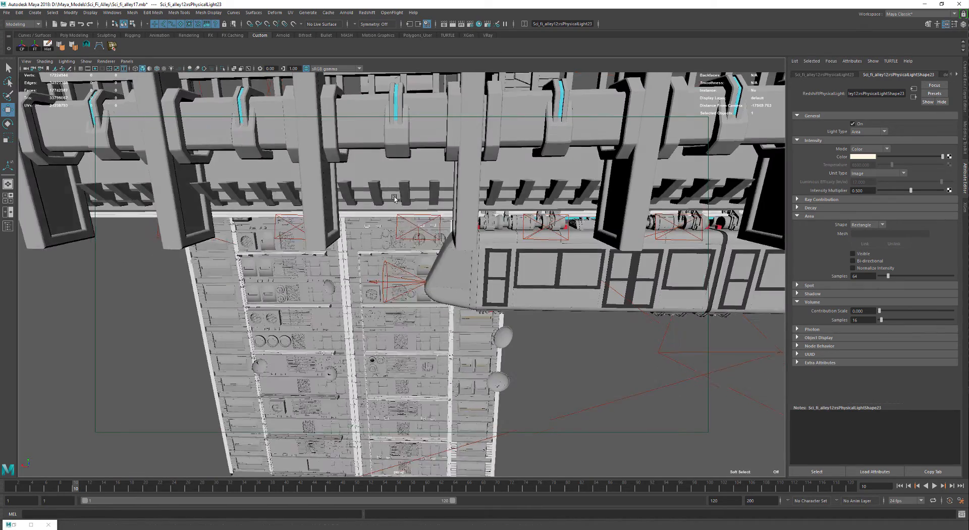
alt+drag(394, 198, 366, 156)
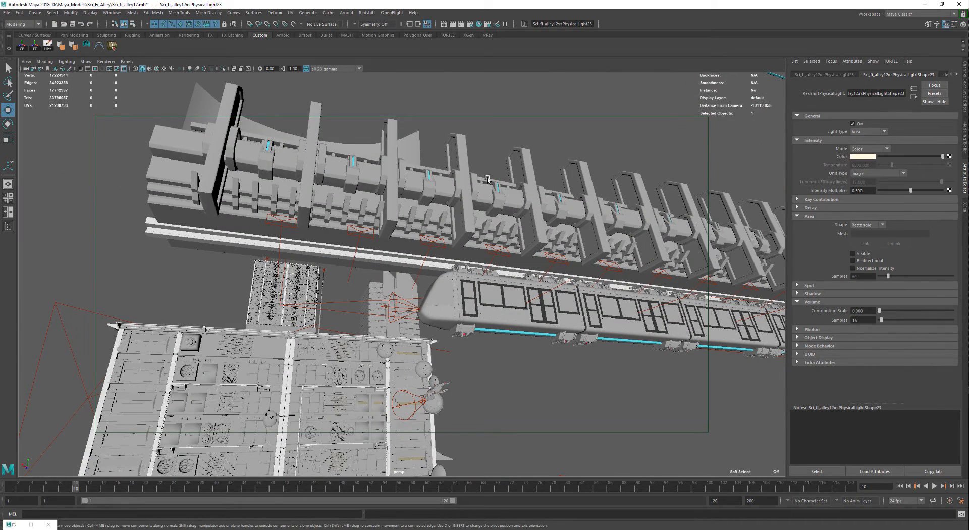
alt+drag(605, 211, 354, 212)
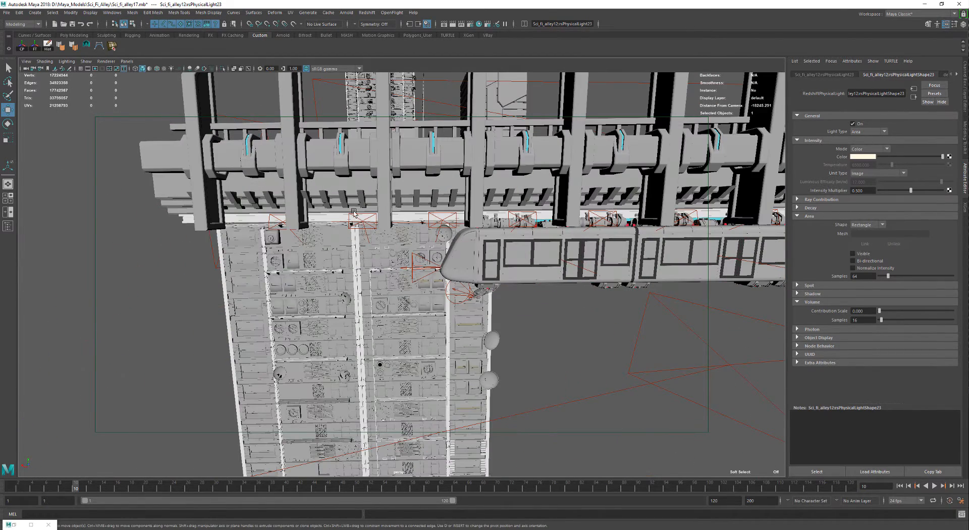
click(520, 220)
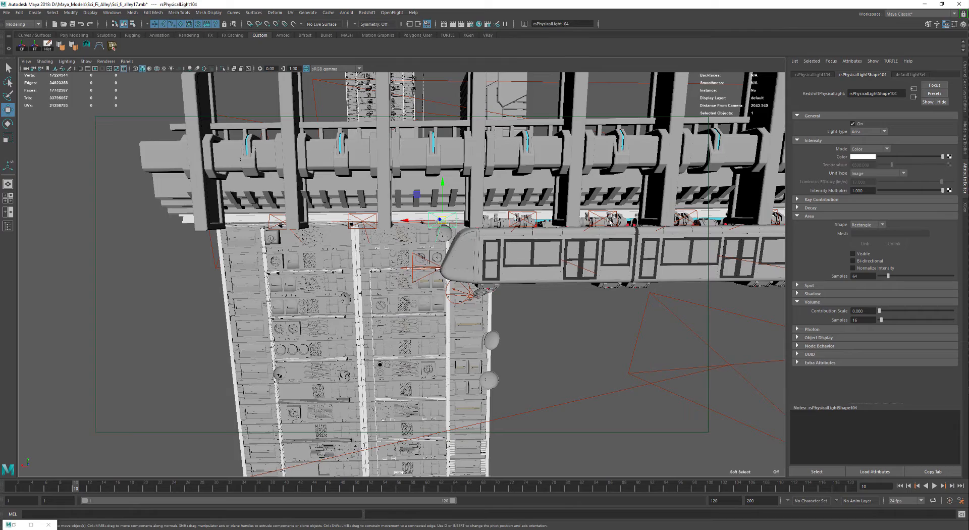
click(613, 220)
alt+drag(612, 220, 440, 163)
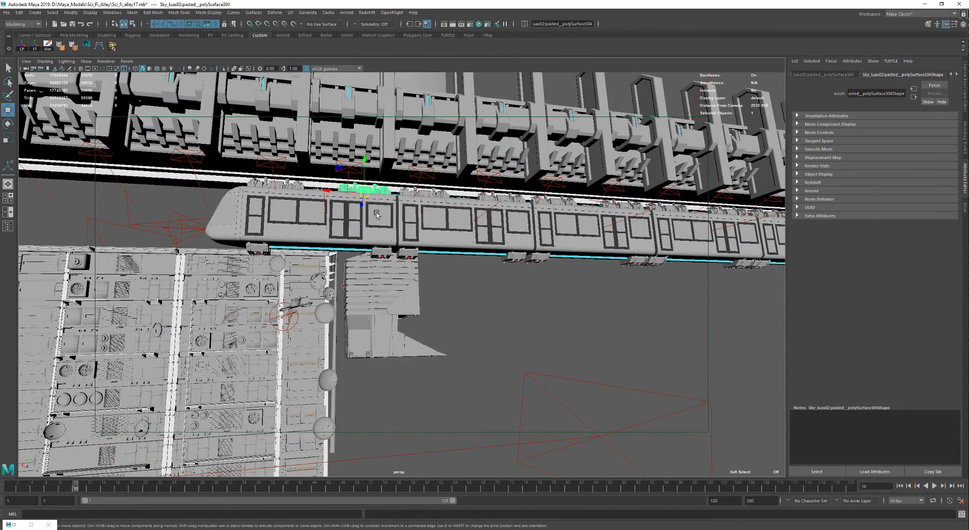
Return from the elevated train to a street-level view looking down the cobbled alley
scroll(365, 215, down, 8)
alt+drag(392, 258, 428, 227)
alt+middle_drag(428, 228, 431, 301)
alt+middle_drag(333, 211, 443, 264)
scroll(359, 264, up, 2)
scroll(443, 264, down, 6)
alt+middle_drag(374, 337, 439, 260)
scroll(440, 263, up, 6)
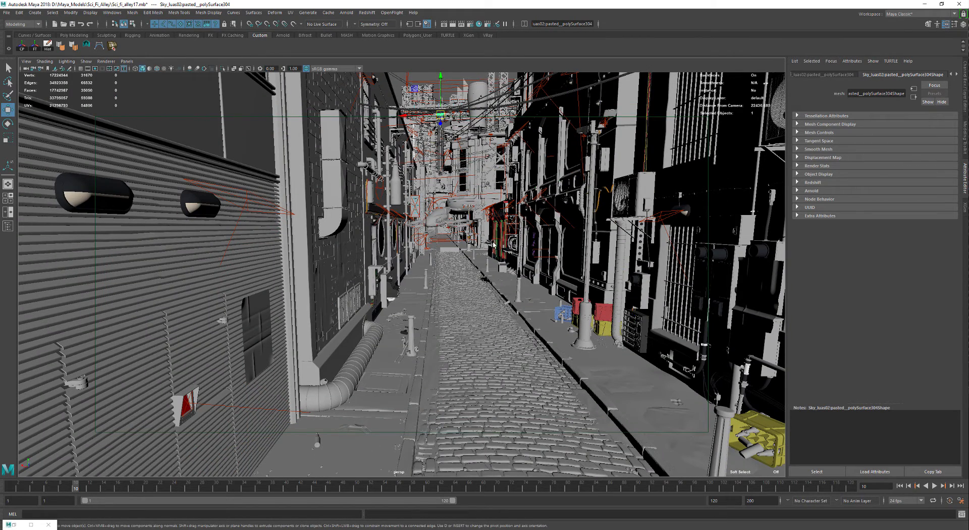
Compare views down the alley from near and far along the cobbled street to examine its layout and depth
scroll(497, 246, down, 6)
scroll(526, 264, up, 5)
scroll(558, 270, up, 3)
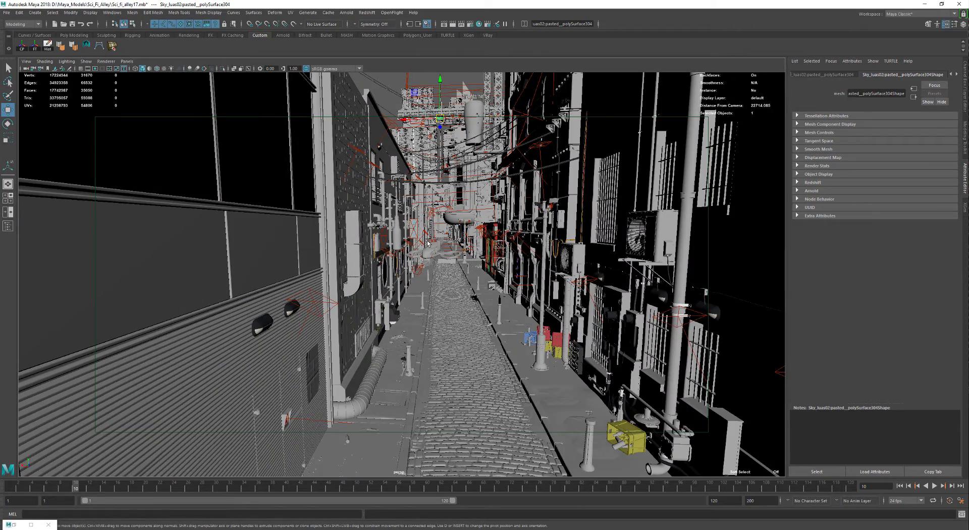
alt+middle_drag(428, 241, 418, 230)
mouse_move(418, 231)
alt+mouse_down()
mouse_move(417, 219)
mouse_move(412, 232)
alt+mouse_up()
scroll(412, 231, up, 4)
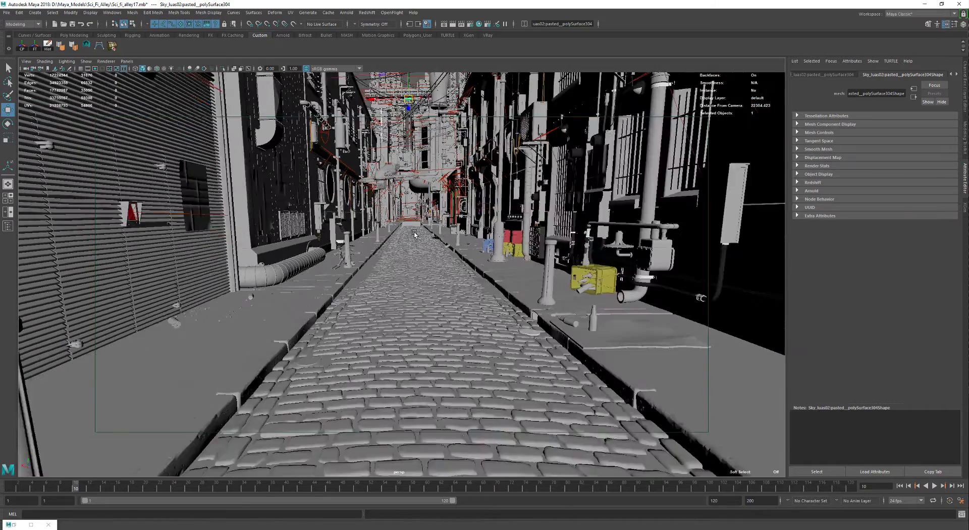
scroll(414, 233, down, 2)
scroll(410, 233, down, 2)
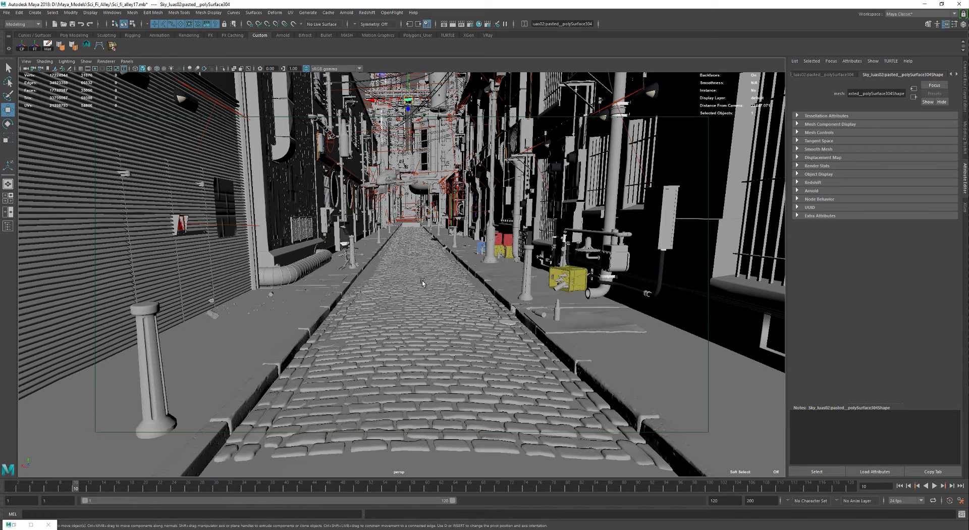
scroll(433, 280, up, 10)
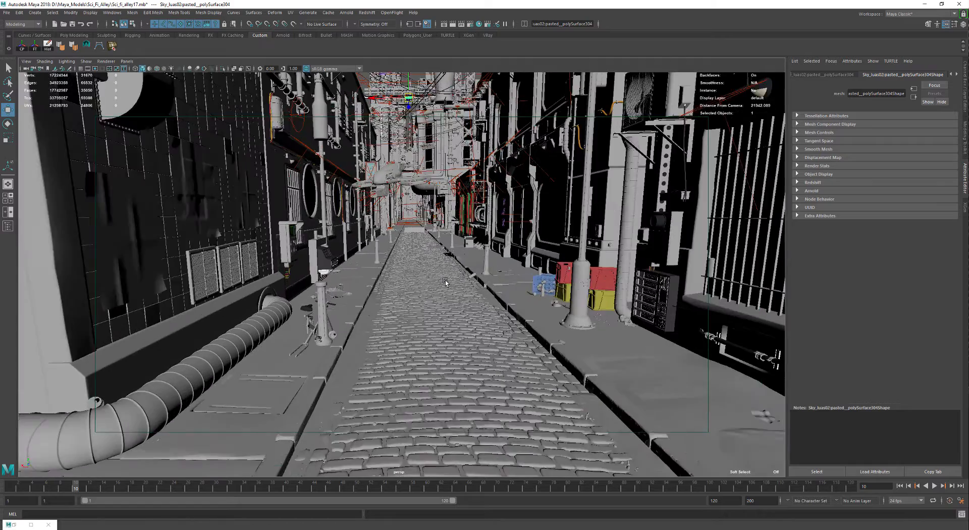
scroll(445, 282, down, 15)
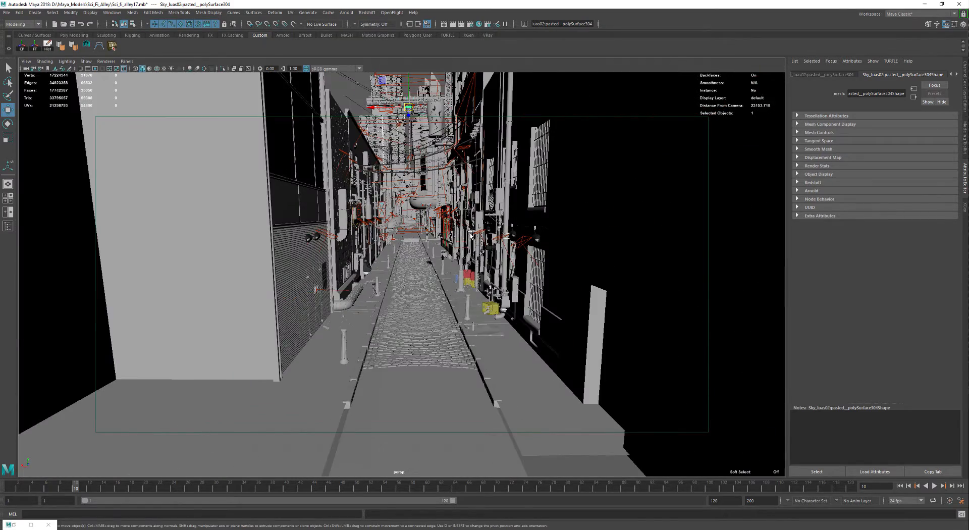
scroll(474, 237, up, 9)
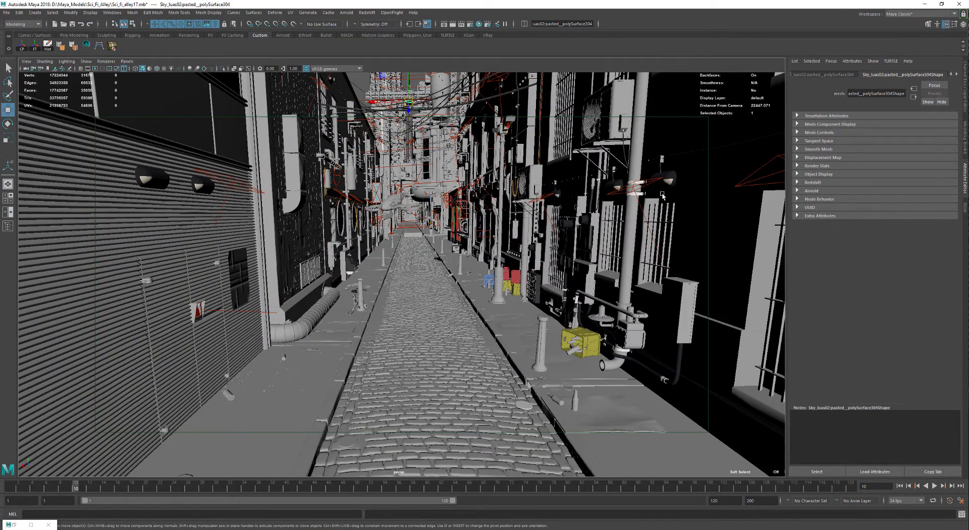
Select the area light at the wall lamp beside the vertical pipe and view the alley entrance and surrounding blocks from farther back
click(655, 183)
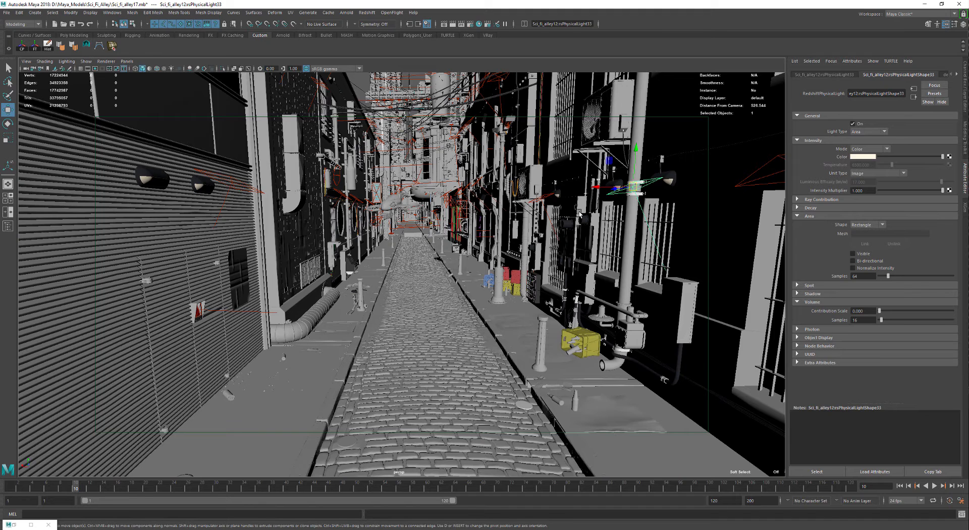
scroll(462, 234, down, 6)
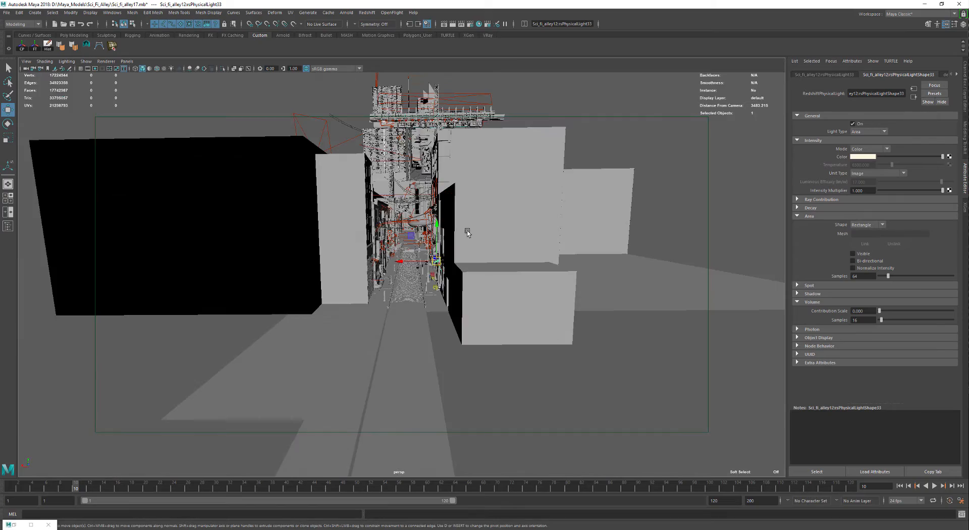
scroll(467, 233, up, 5)
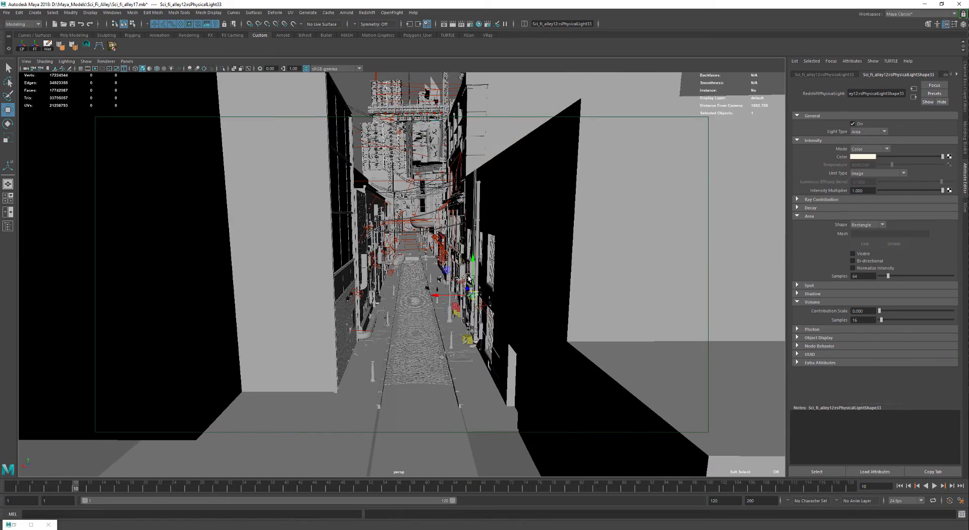
scroll(468, 277, up, 5)
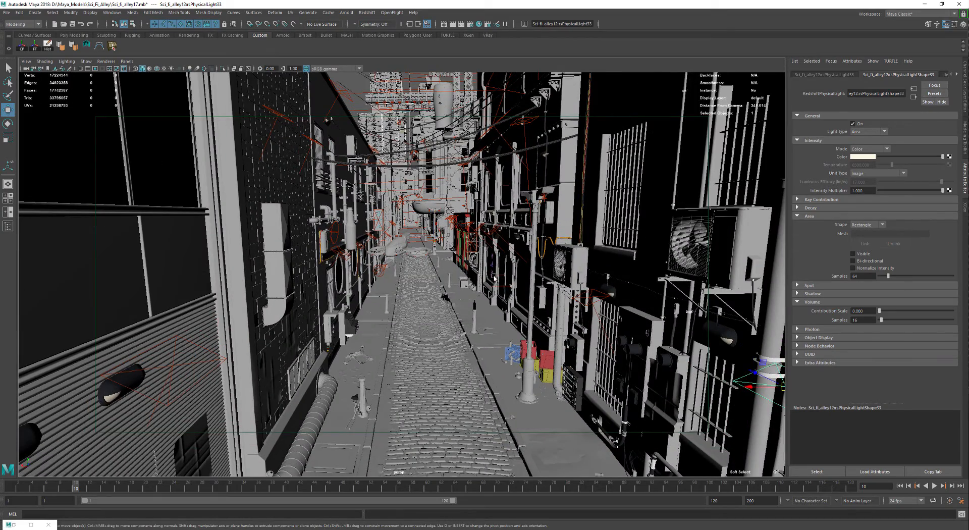
Select the neon BAR lettering in the bar window and examine it up close from several angles
click(492, 273)
click(492, 274)
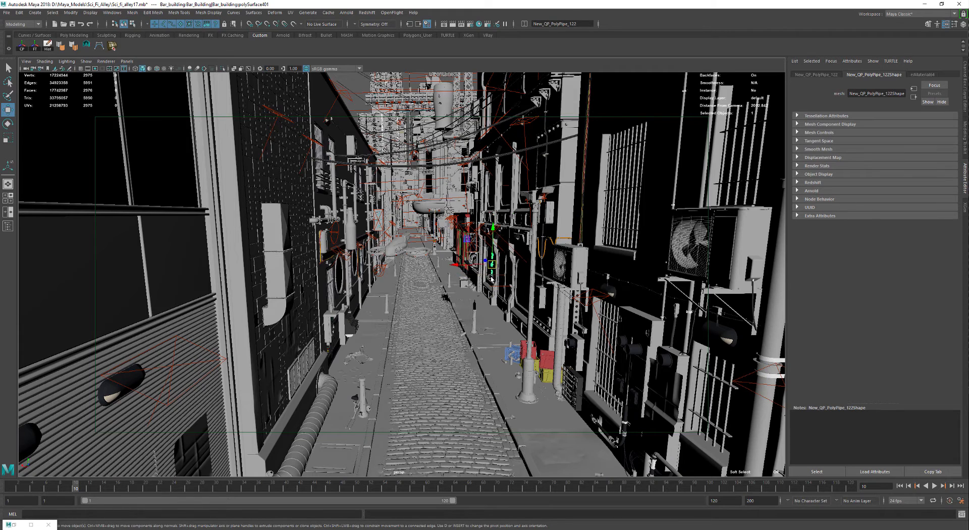
key(f)
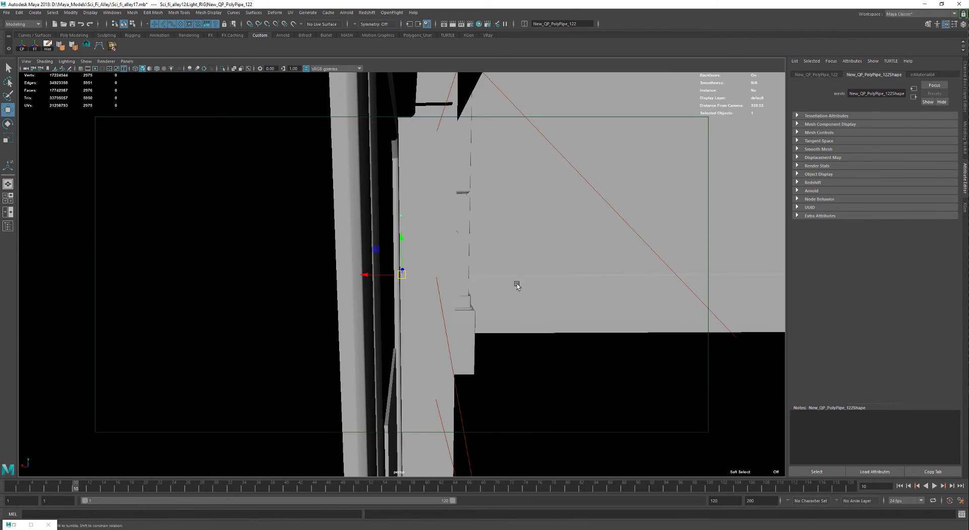
mouse_move(516, 284)
alt+mouse_down()
mouse_move(545, 285)
mouse_move(507, 279)
alt+mouse_up()
scroll(427, 227, down, 4)
alt+drag(403, 232, 371, 184)
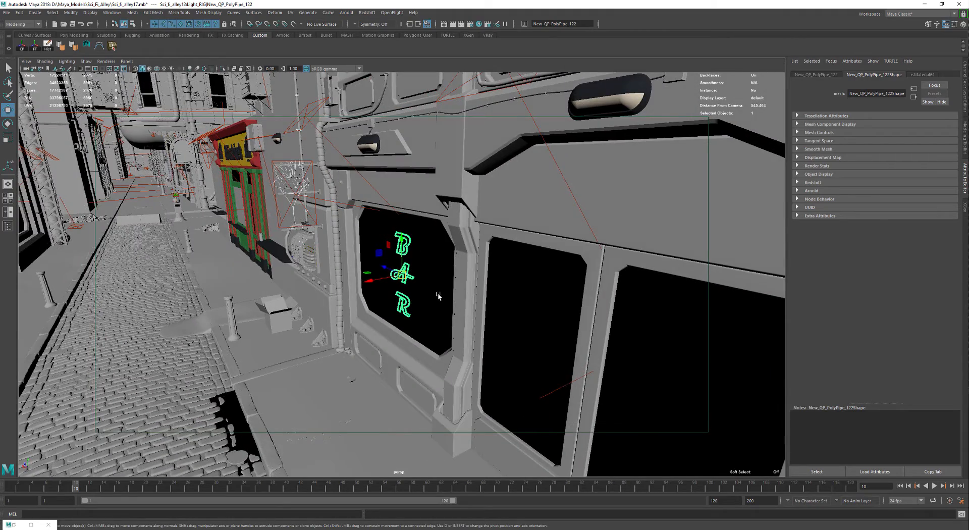
alt+drag(439, 292, 463, 302)
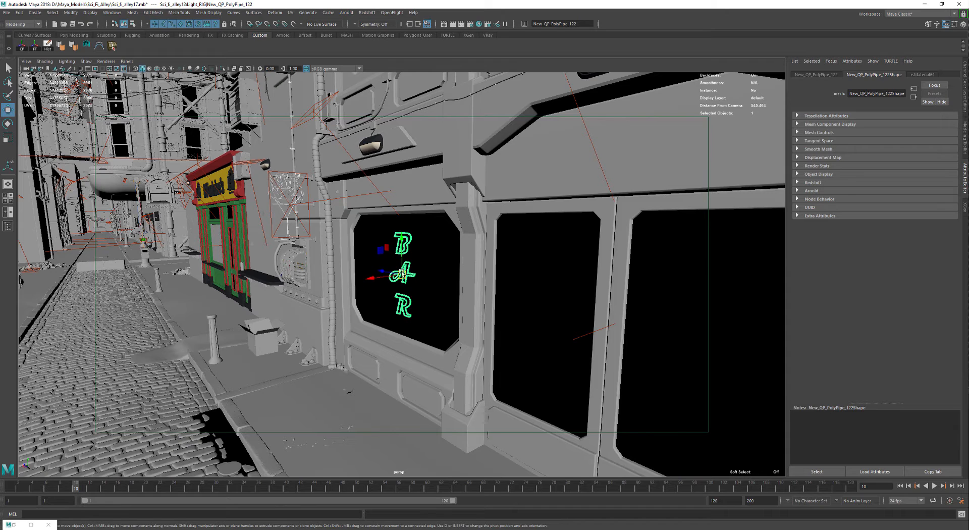
alt+drag(401, 264, 425, 248)
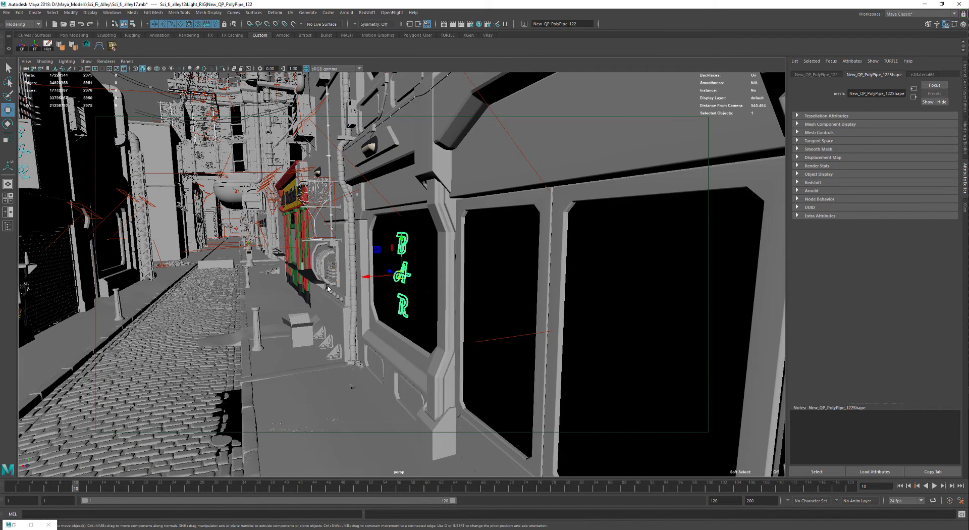
View the neon BAR lettering from farther back along the street with the bar facade and flying drone
scroll(327, 287, down, 4)
alt+drag(389, 295, 368, 298)
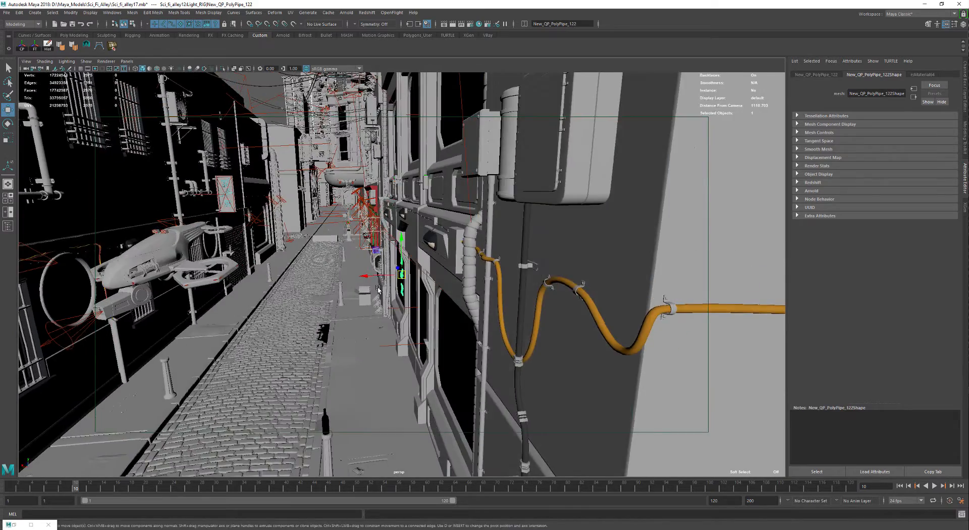
alt+middle_drag(368, 299, 455, 296)
alt+drag(455, 295, 459, 291)
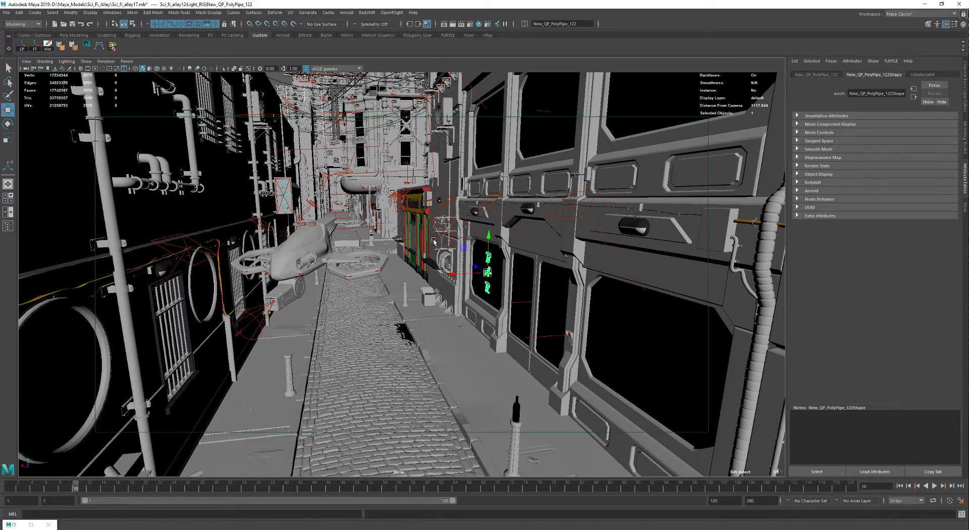
Open the Hypershade and browse through the scene's full list of materials
click(31, 524)
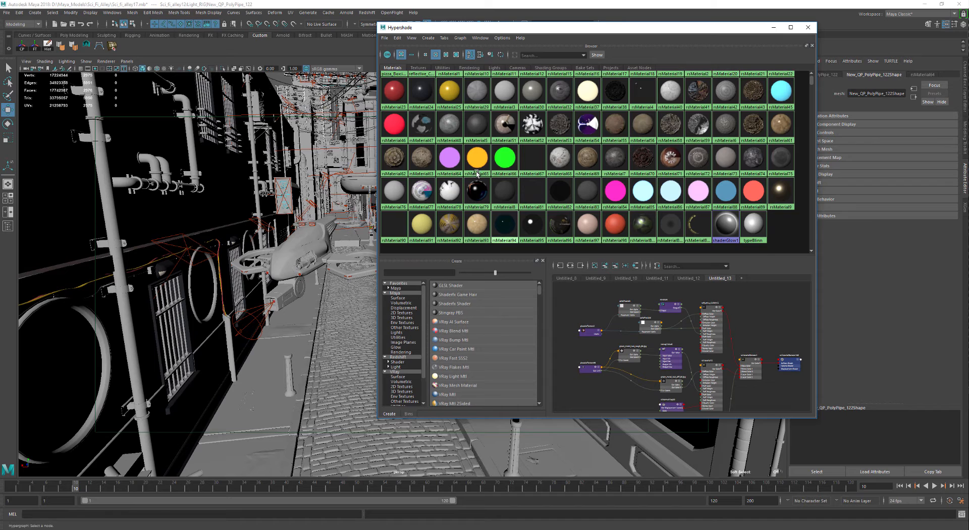
scroll(469, 171, up, 5)
scroll(468, 171, down, 5)
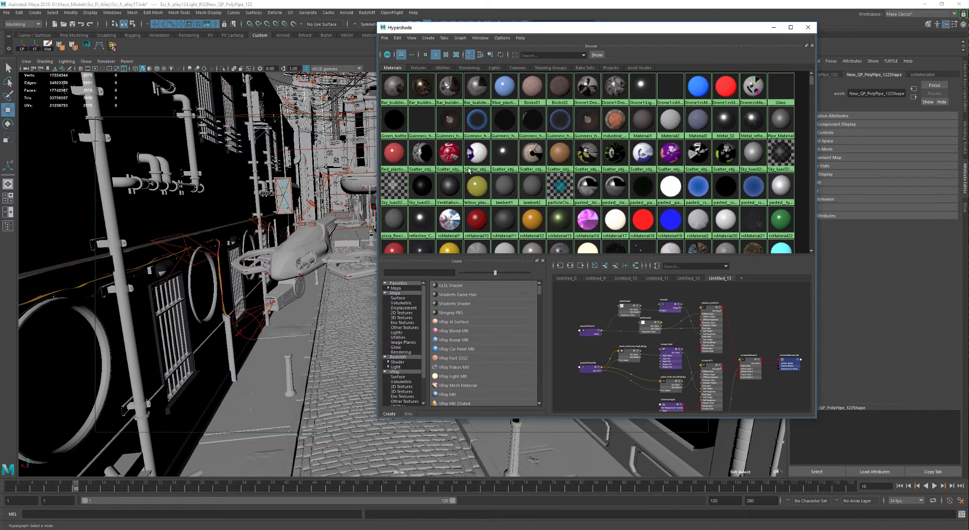
scroll(471, 166, up, 5)
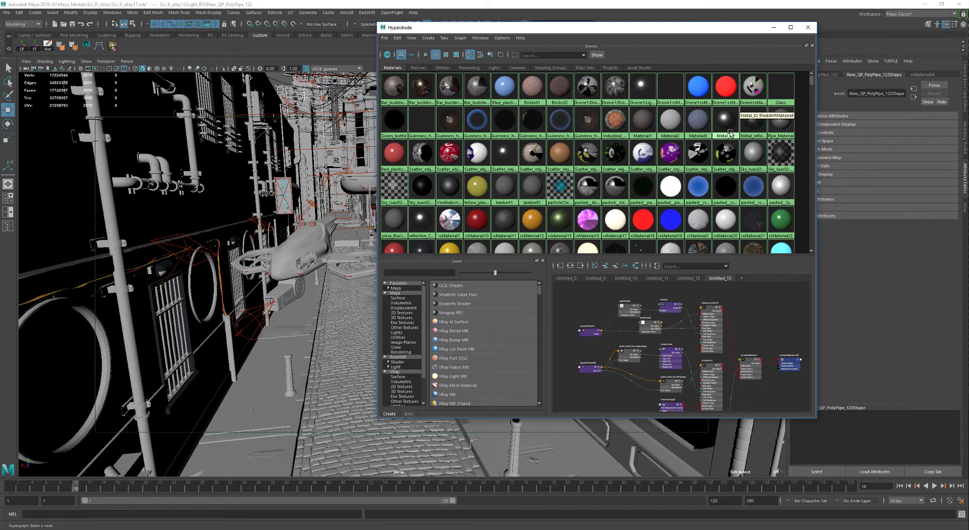
scroll(729, 132, down, 1)
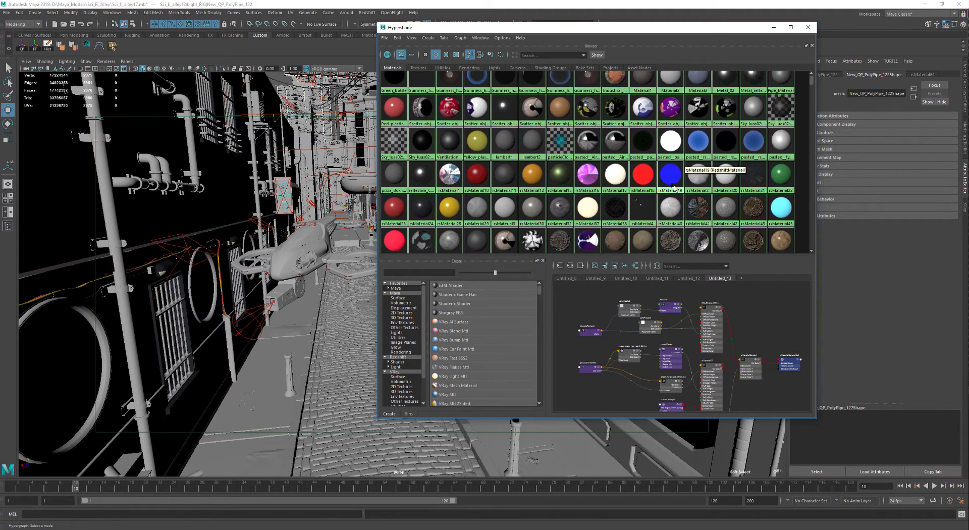
scroll(674, 184, down, 1)
scroll(674, 184, down, 3)
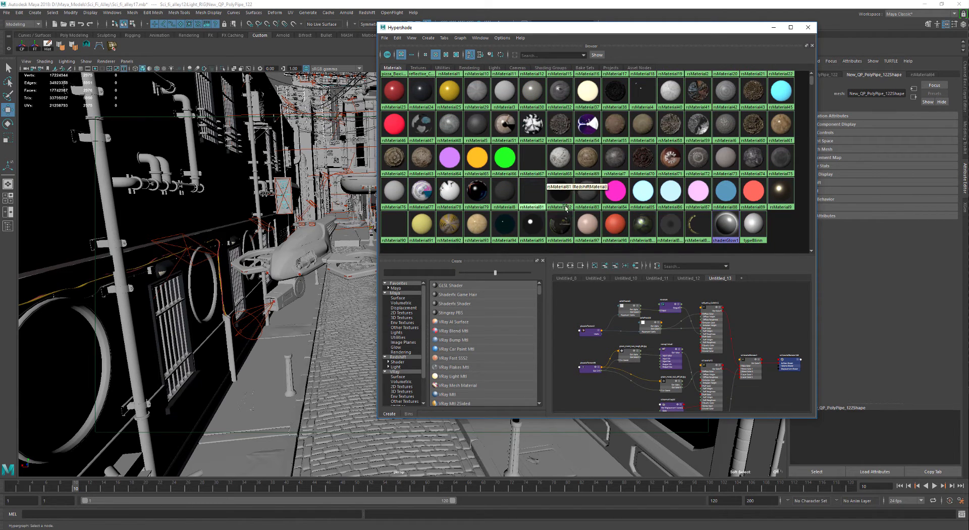
Select the pavement bollard beside the bicycle saddle and view it with the street behind, keeping only the bollard selected
alt+drag(271, 289, 248, 298)
alt+middle_drag(247, 298, 313, 217)
alt+right_drag(178, 298, 232, 227)
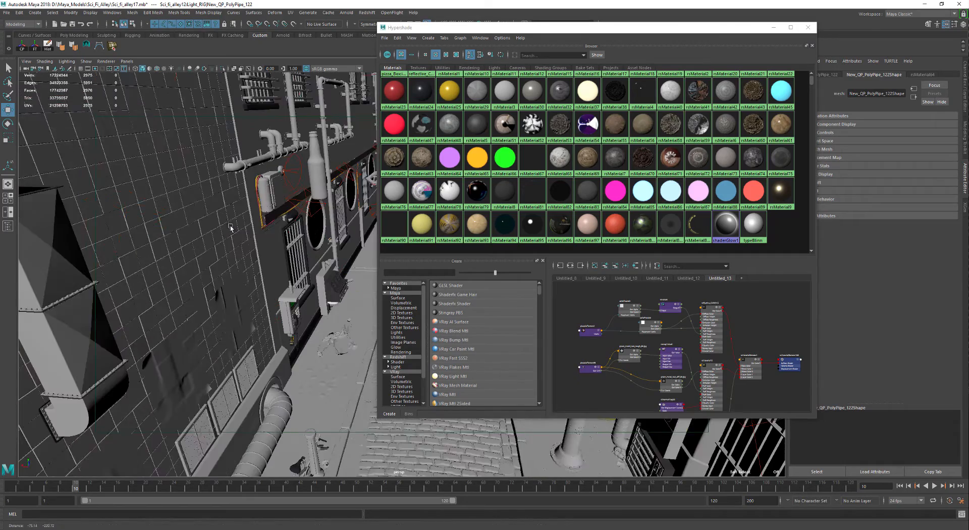
mouse_move(232, 228)
alt+middle_down()
mouse_move(201, 222)
mouse_move(242, 243)
alt+middle_up()
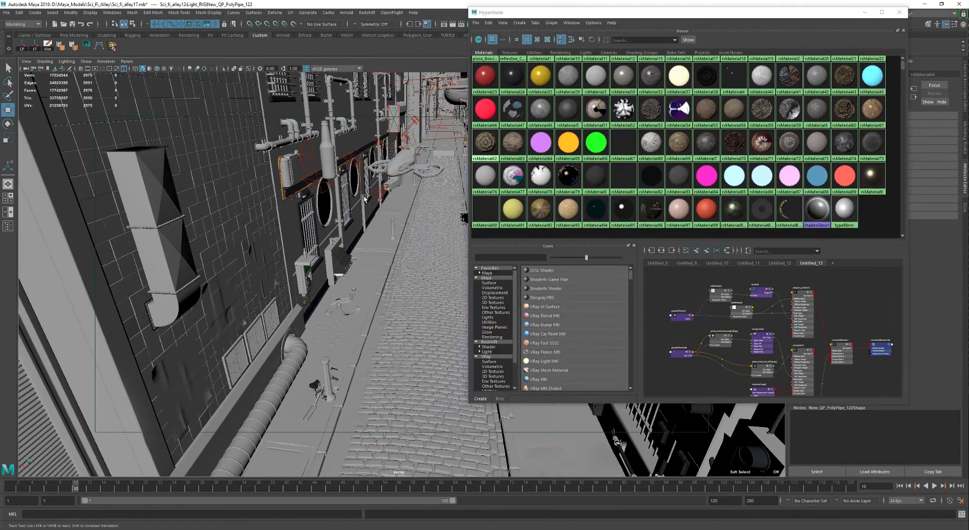
alt+middle_drag(328, 192, 332, 169)
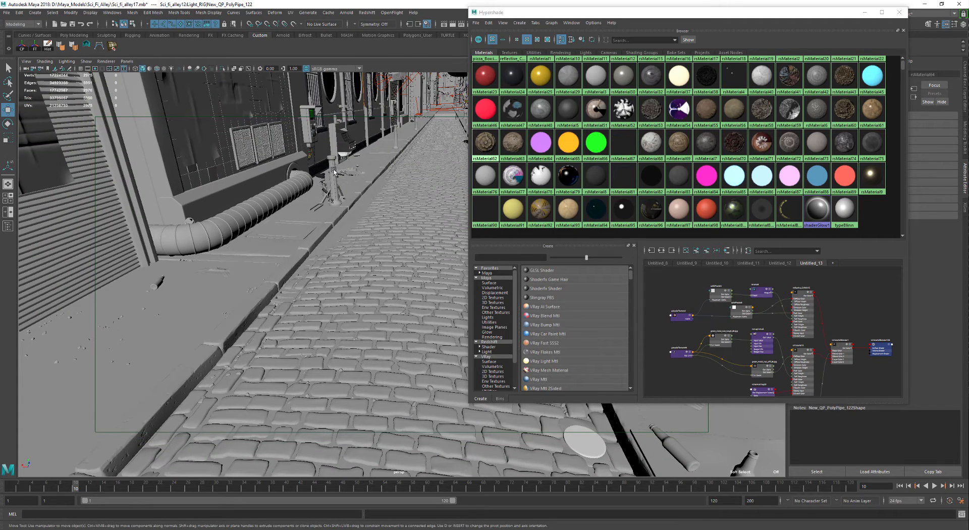
click(333, 174)
key(f)
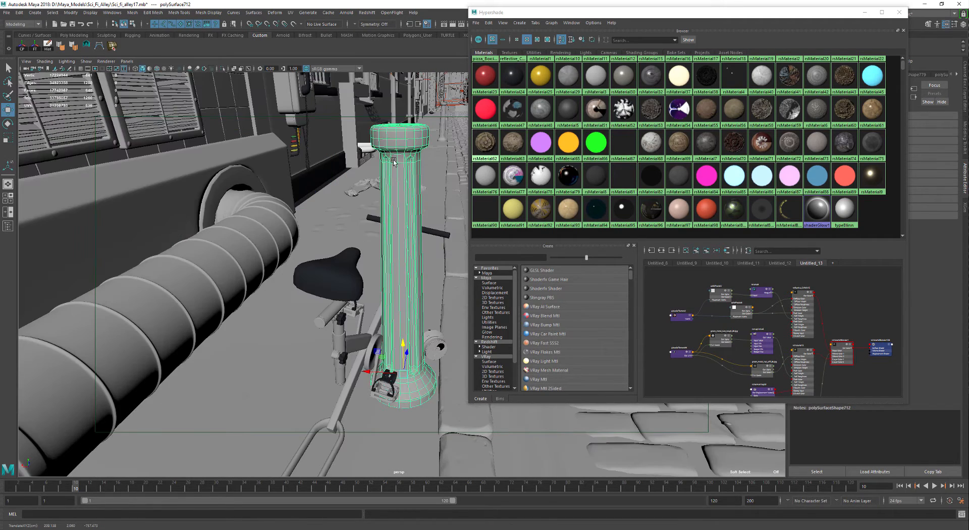
alt+right_drag(374, 169, 292, 243)
alt+drag(291, 242, 333, 182)
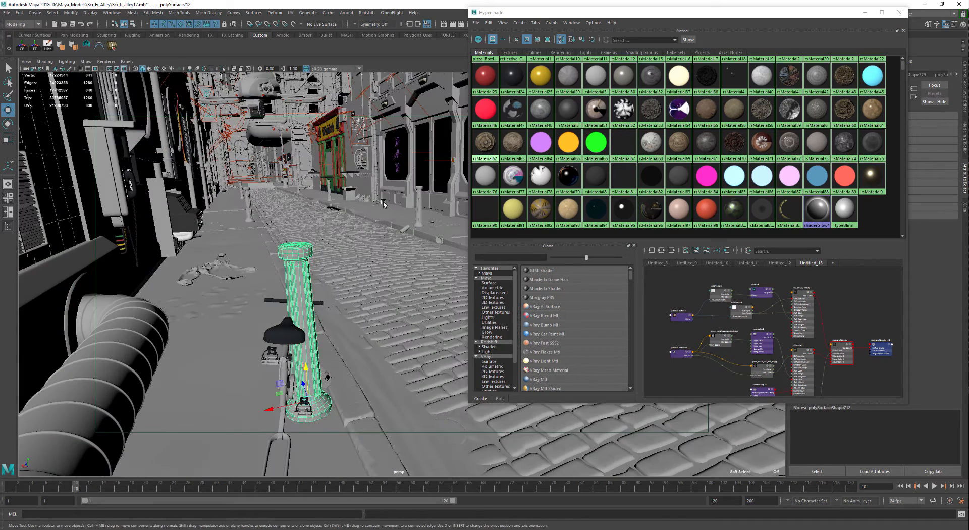
click(281, 138)
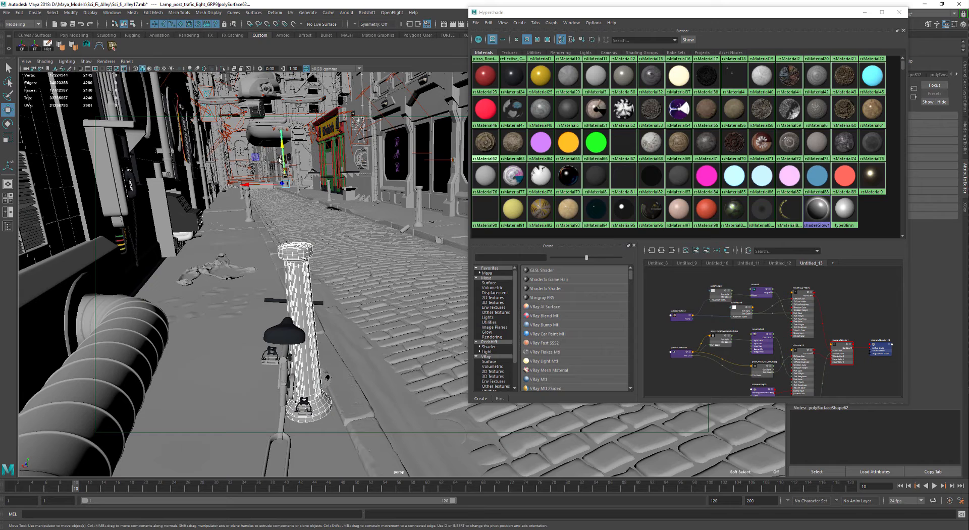
key(ctrl+z)
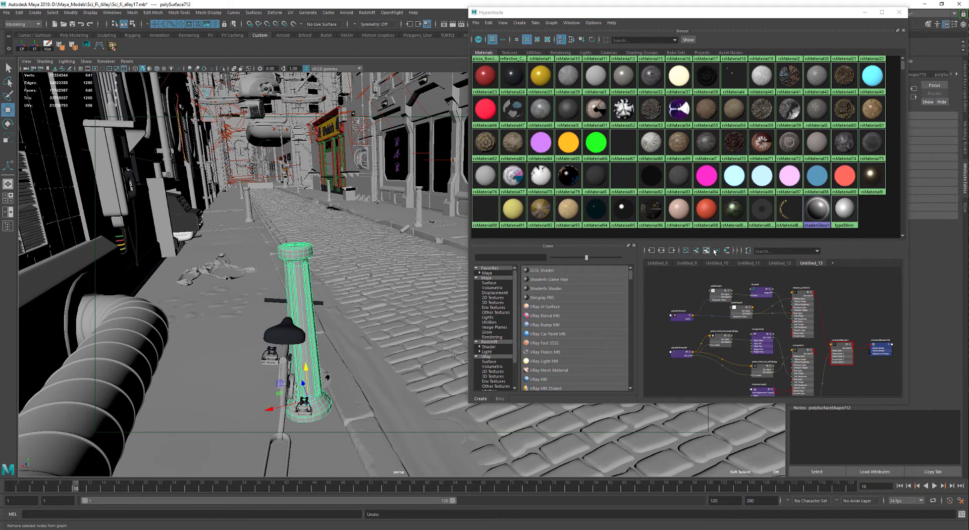
Graph the selected bollard's material network in a maximized Hypershade and enlarge the node graph area
click(727, 250)
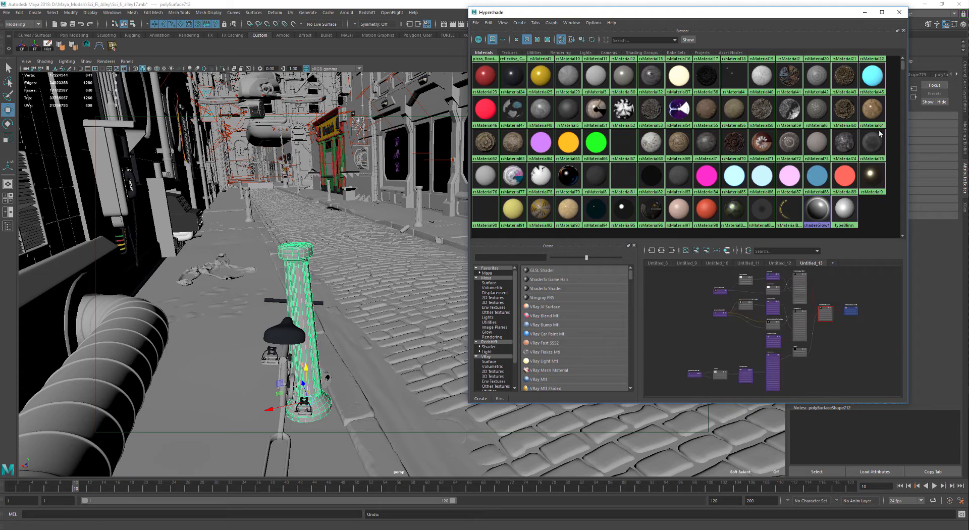
click(882, 12)
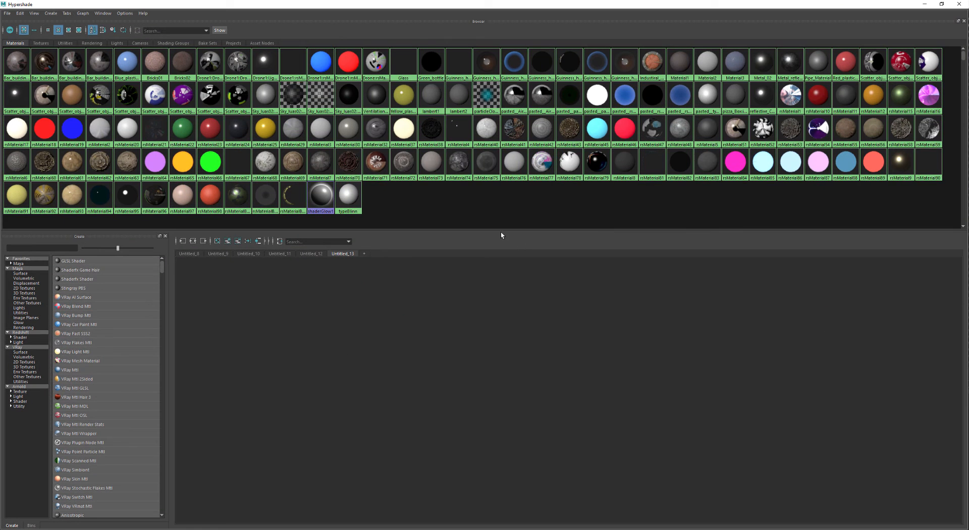
click(258, 241)
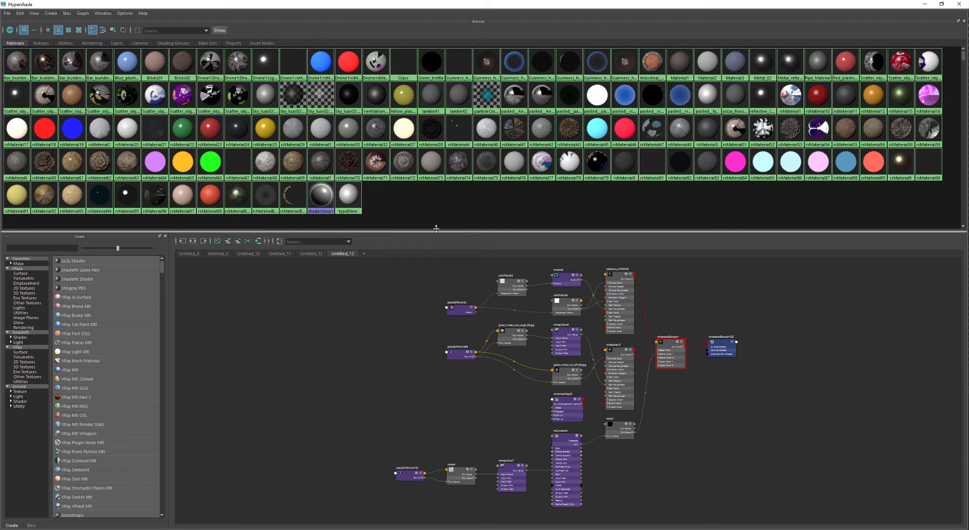
drag(436, 228, 436, 107)
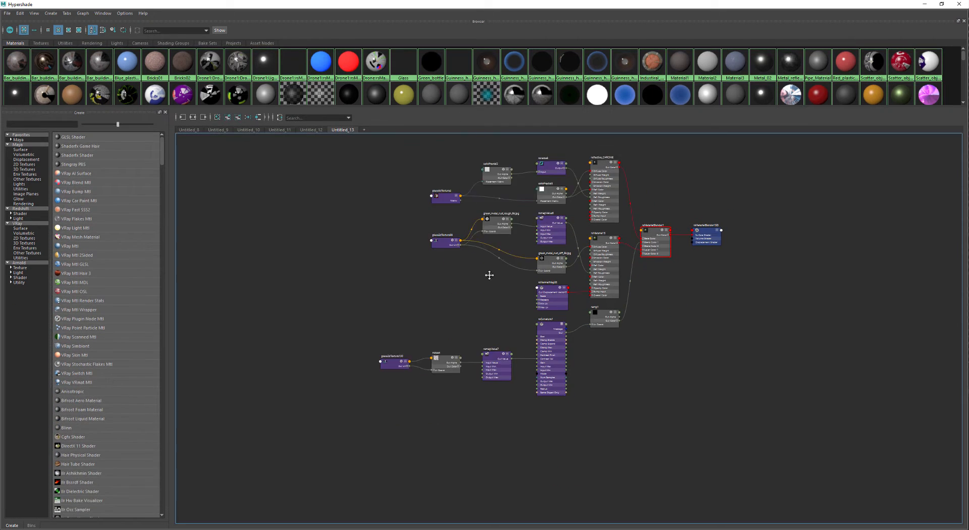
Examine the rsMaterialBlender1 network and the materials and textures feeding its base, layer and blend colors
scroll(639, 319, up, 8)
scroll(532, 302, down, 6)
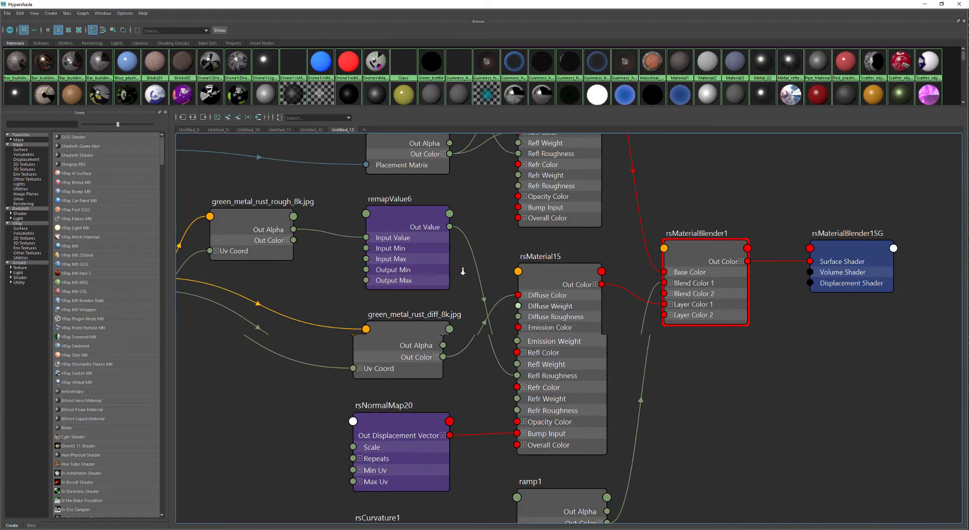
scroll(559, 329, up, 3)
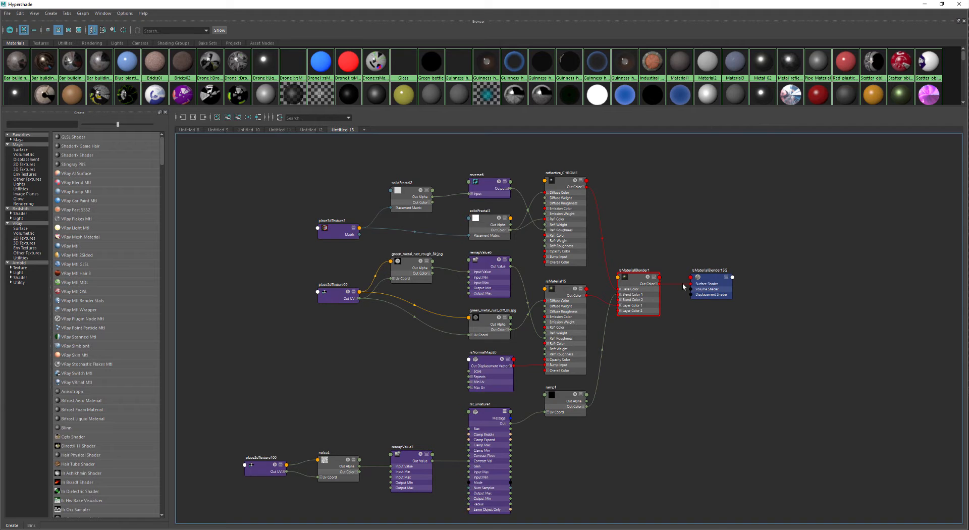
Move the reflective_CHROME material and its fractal nodes apart from the other branches and select reflective_CHROME for a closer look
alt+middle_drag(557, 330, 563, 393)
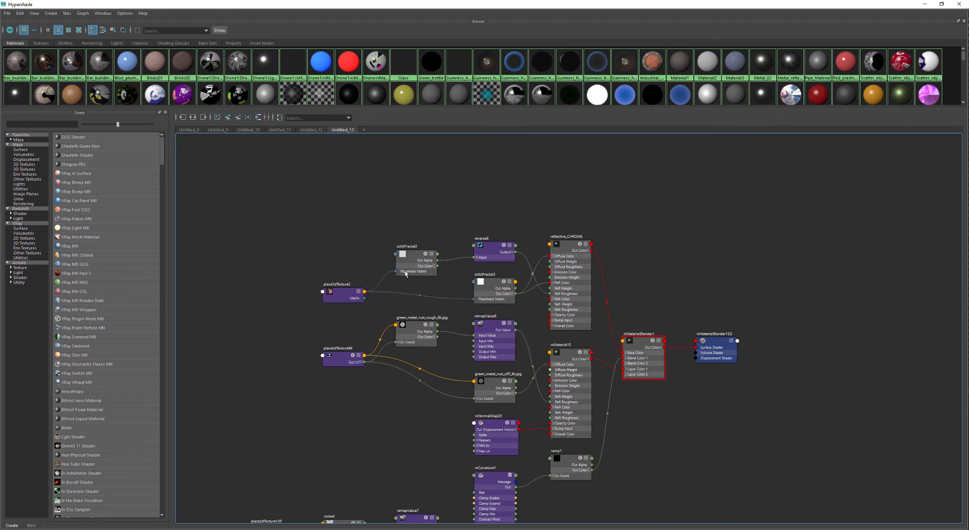
drag(293, 217, 546, 210)
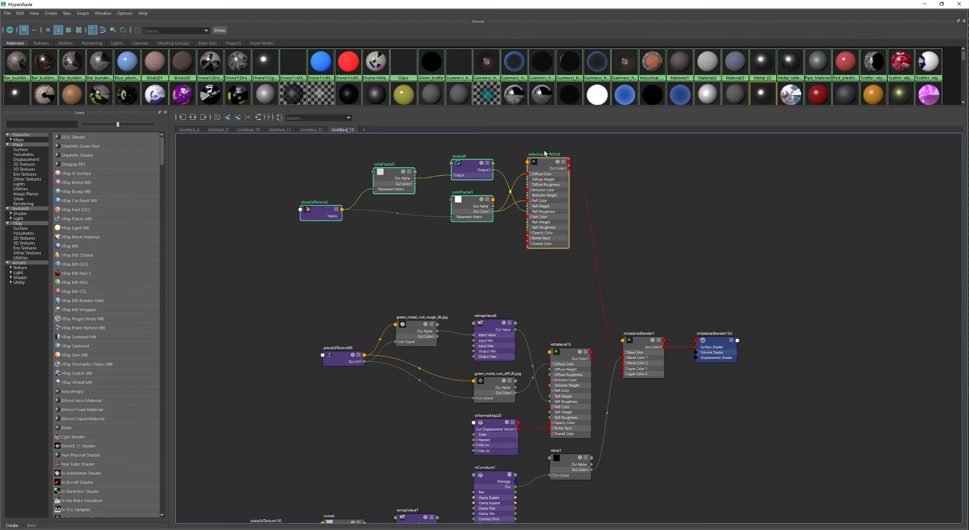
click(549, 285)
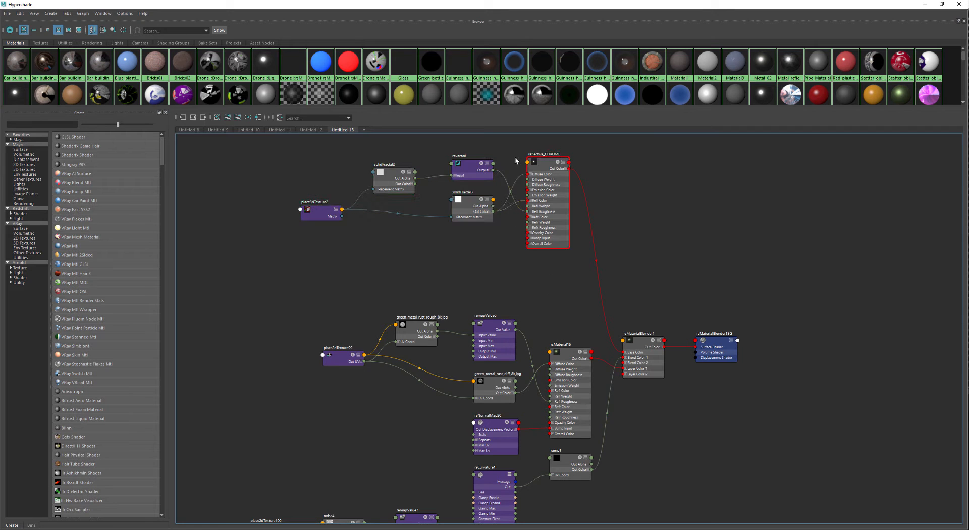
scroll(536, 163, up, 3)
scroll(535, 161, down, 10)
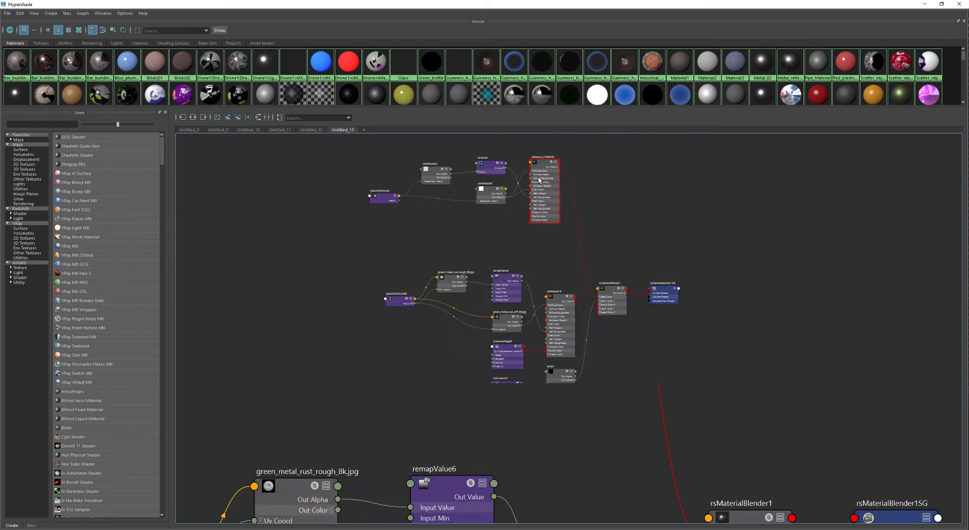
Move the rsCurvature1 chain and its ramp1 node below the rest of the network as a separate branch
scroll(530, 229, up, 8)
scroll(495, 279, down, 2)
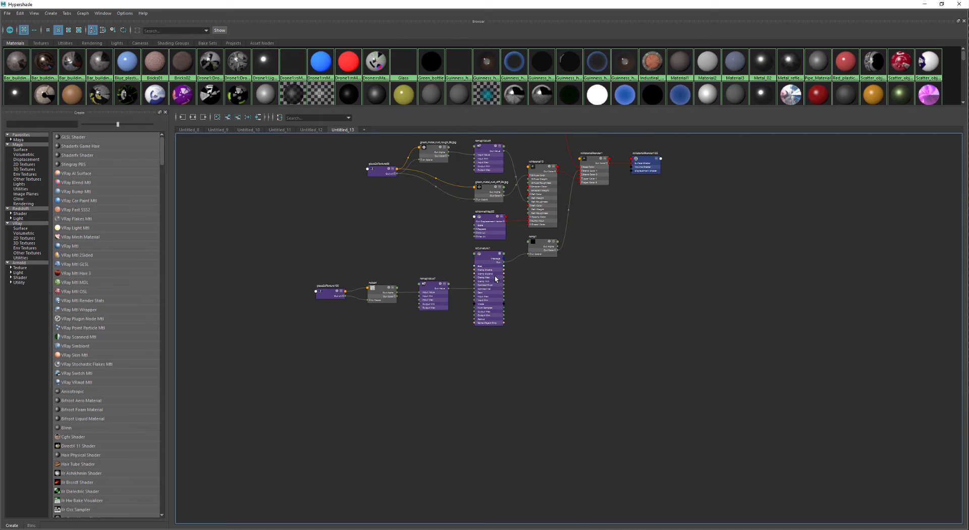
drag(327, 267, 312, 262)
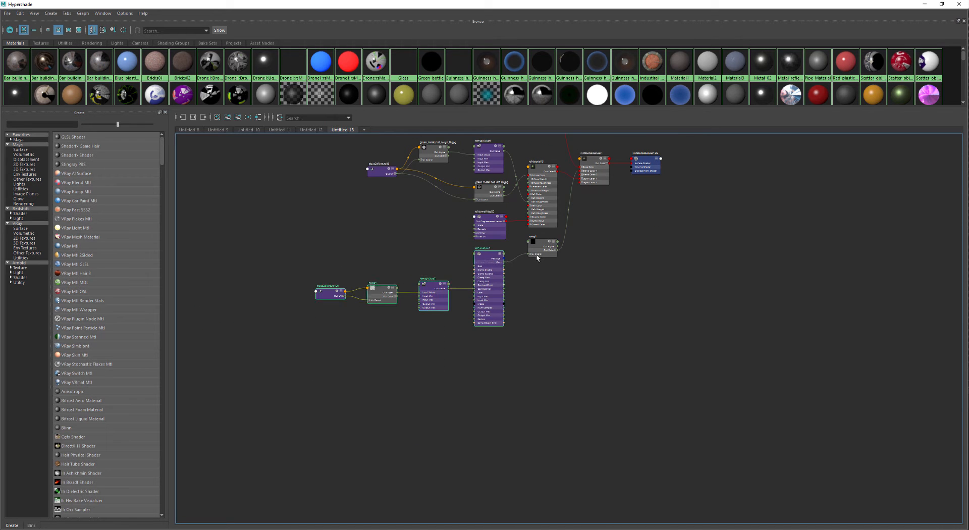
drag(481, 287, 500, 301)
key(3)
drag(541, 255, 548, 316)
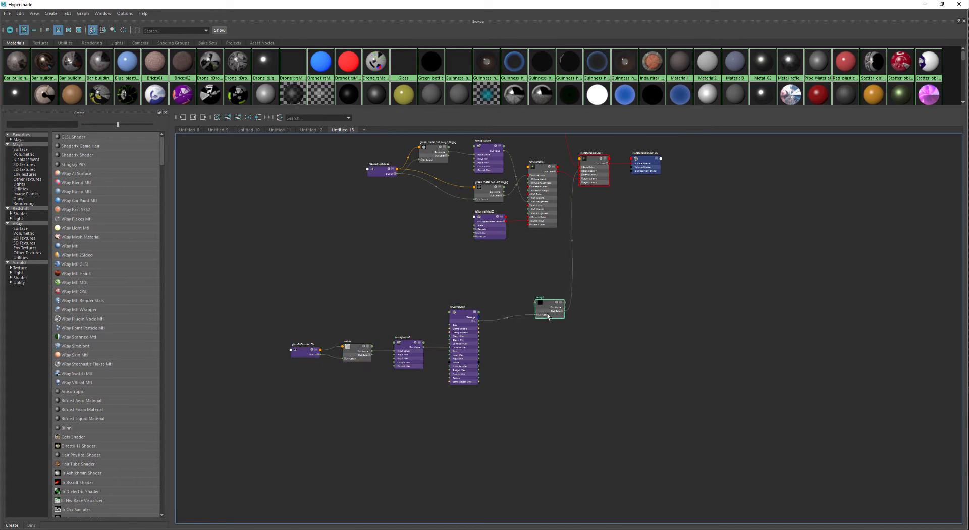
Move the rsMaterial15 branch away from the blender node, select rsMaterial15 and examine its texture connections up close
drag(386, 181, 364, 147)
drag(542, 198, 431, 203)
click(424, 191)
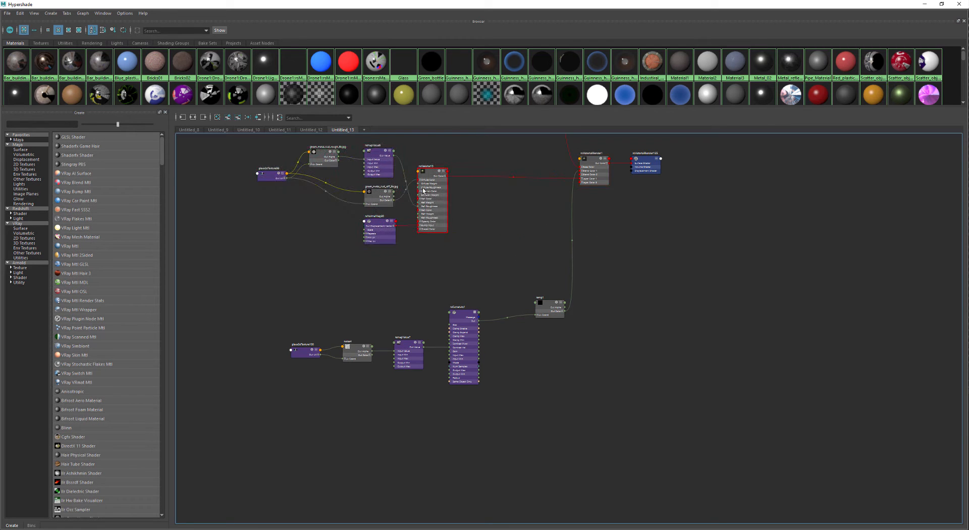
scroll(421, 173, up, 10)
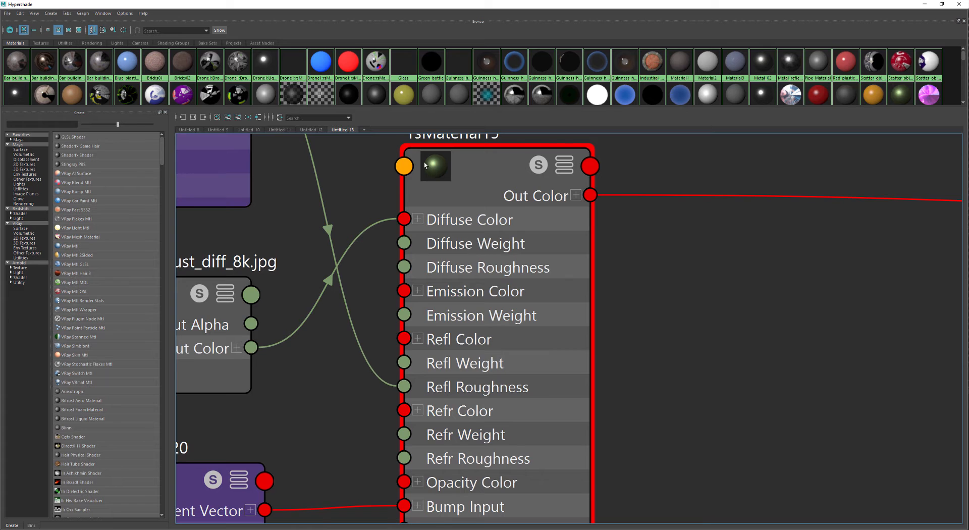
scroll(595, 228, down, 3)
scroll(597, 230, down, 2)
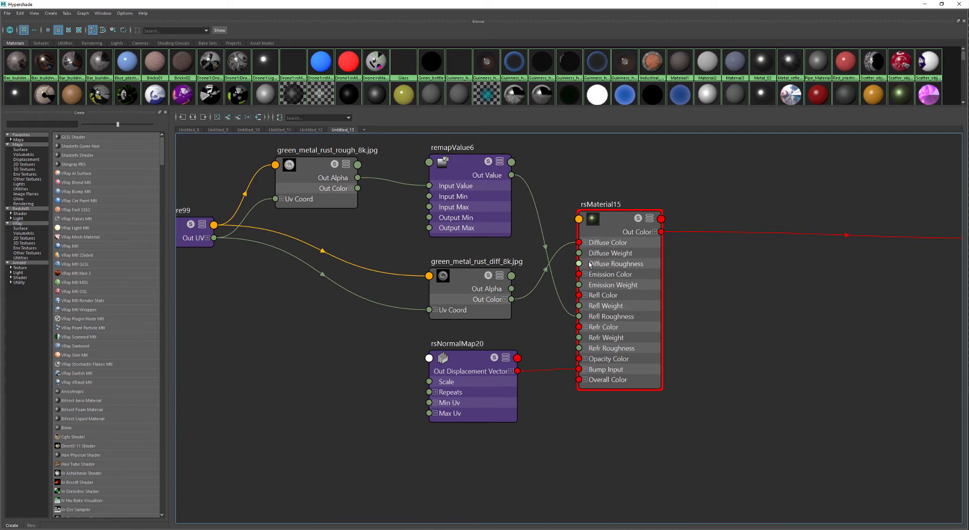
Select the green_metal_rust_diff_8k.jpg file node, shrink the Hypershade to show its attributes, and view the texture image
drag(613, 217, 614, 213)
drag(470, 296, 462, 288)
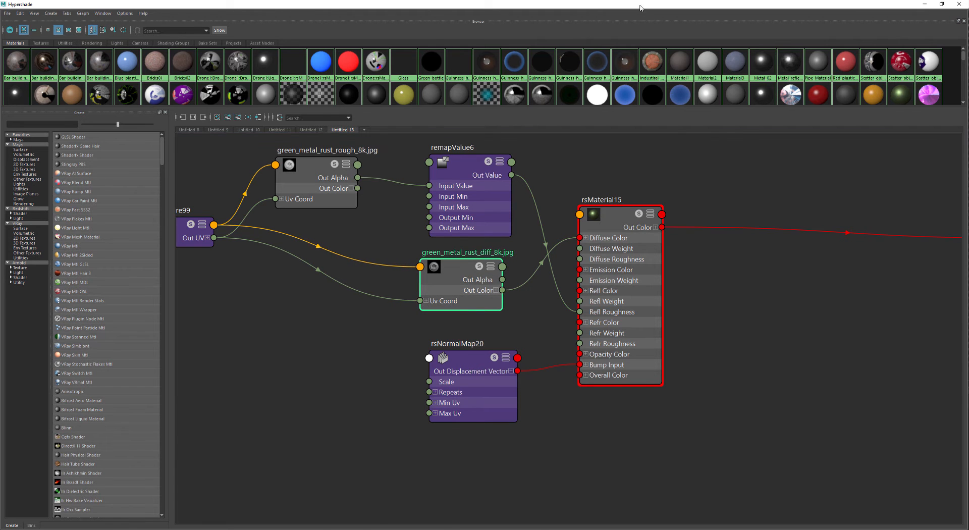
drag(639, 8, 465, 39)
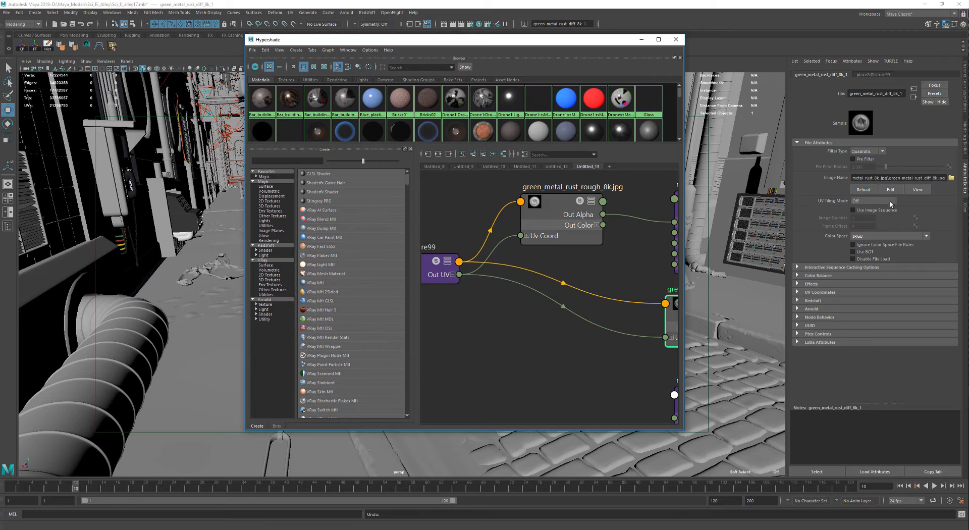
click(916, 191)
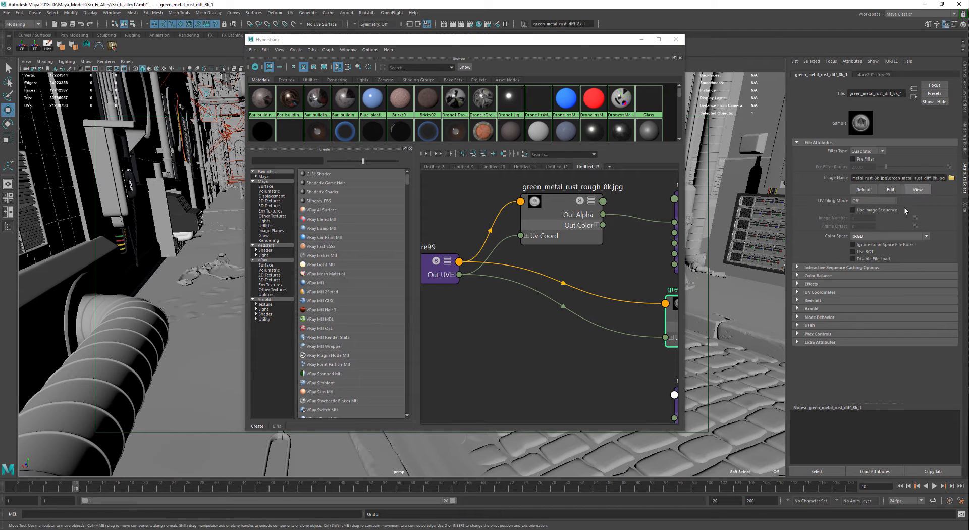
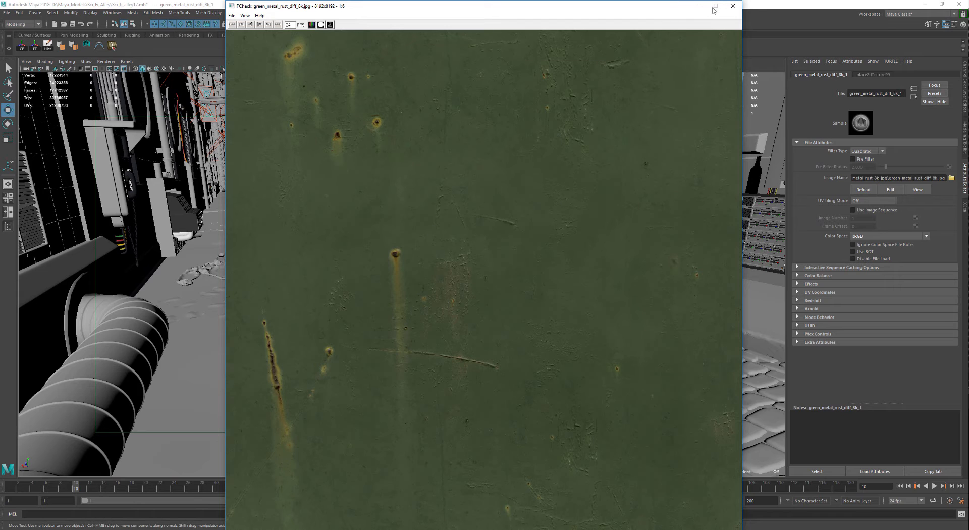
click(733, 8)
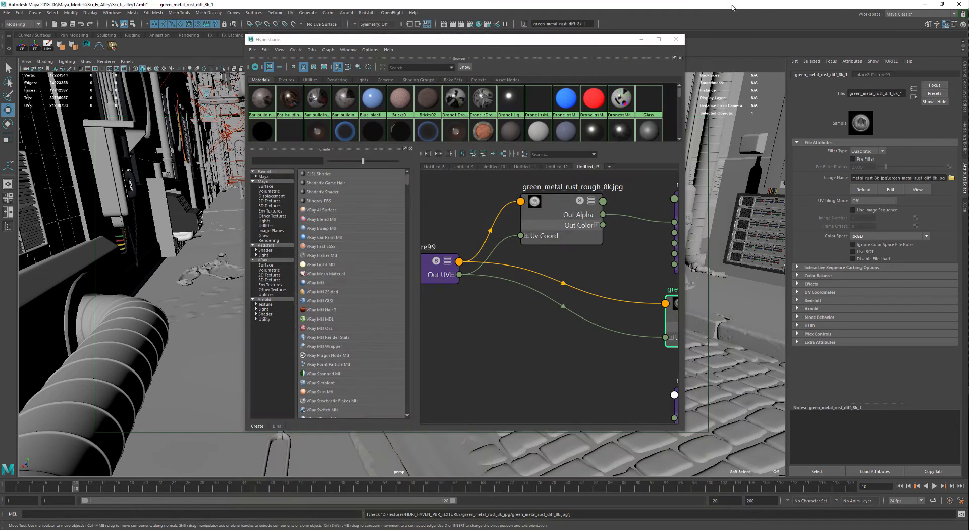
Select the place2dTexture99 node to examine its placement attributes and view the whole three-branch material network
scroll(563, 295, down, 5)
scroll(561, 295, up, 5)
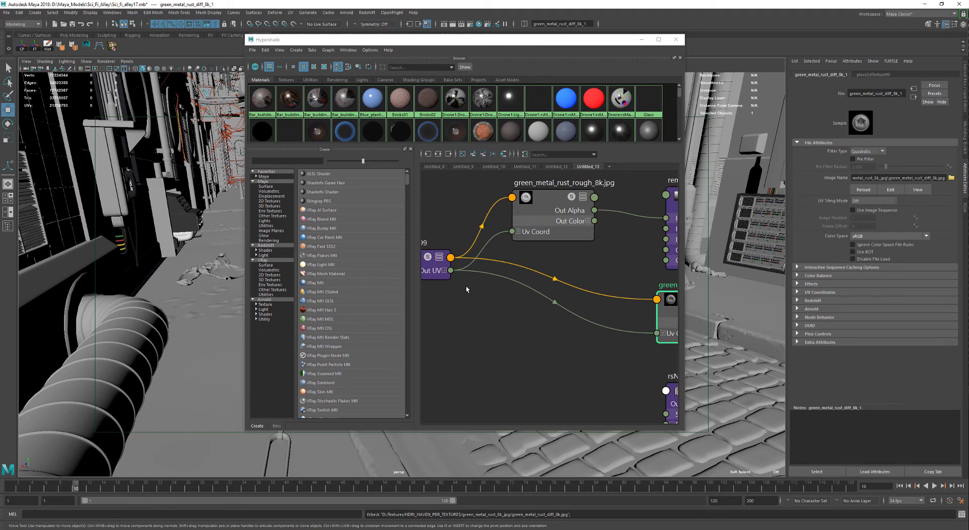
click(438, 271)
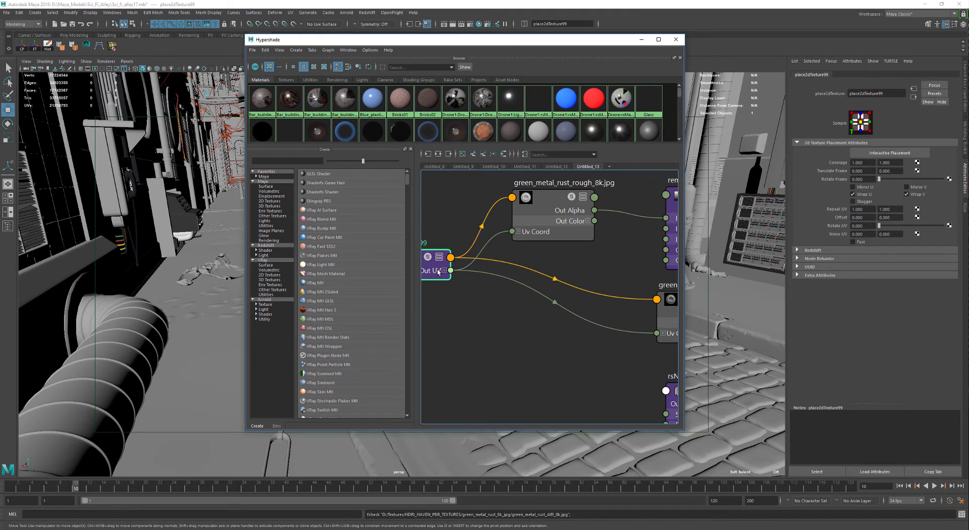
scroll(499, 309, down, 3)
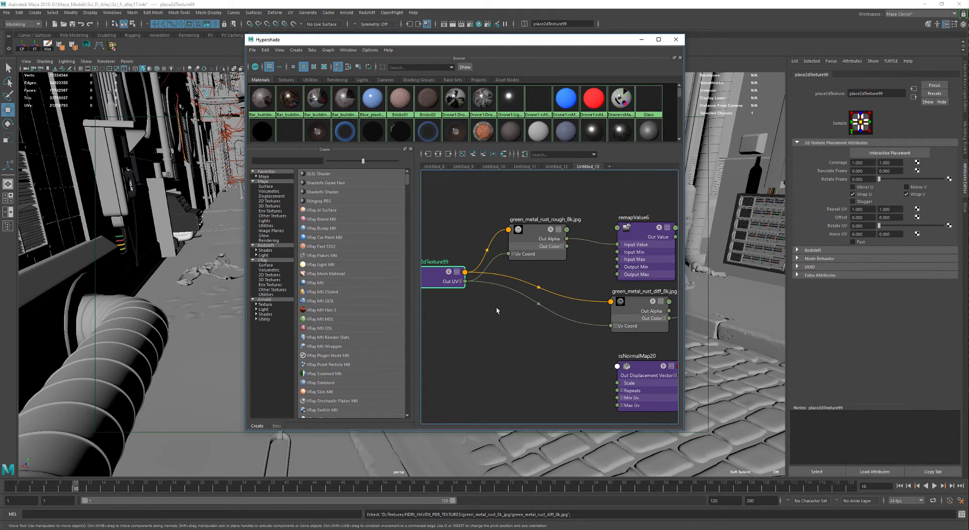
scroll(496, 307, up, 3)
scroll(517, 307, down, 3)
scroll(514, 305, down, 5)
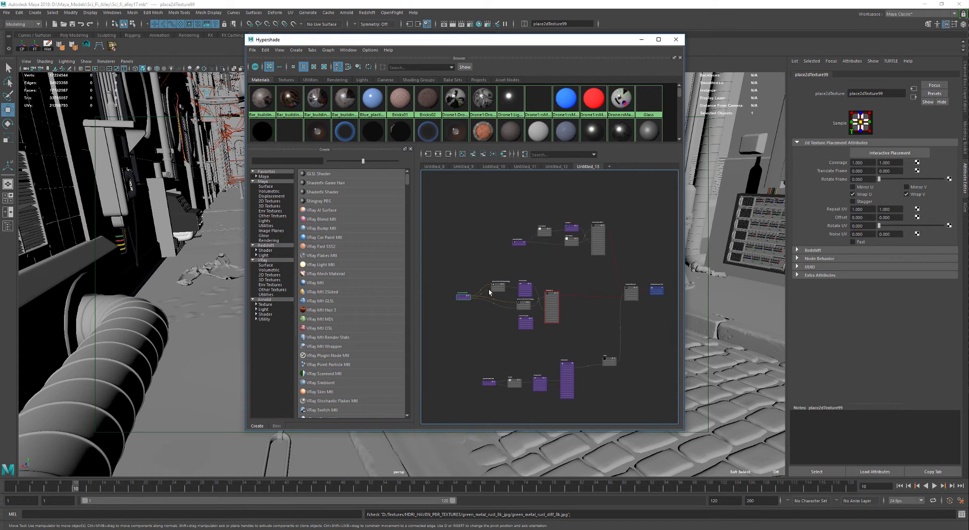
Inspect the place2dTexture99 node and its connections to the green_metal_rust textures
scroll(459, 299, up, 5)
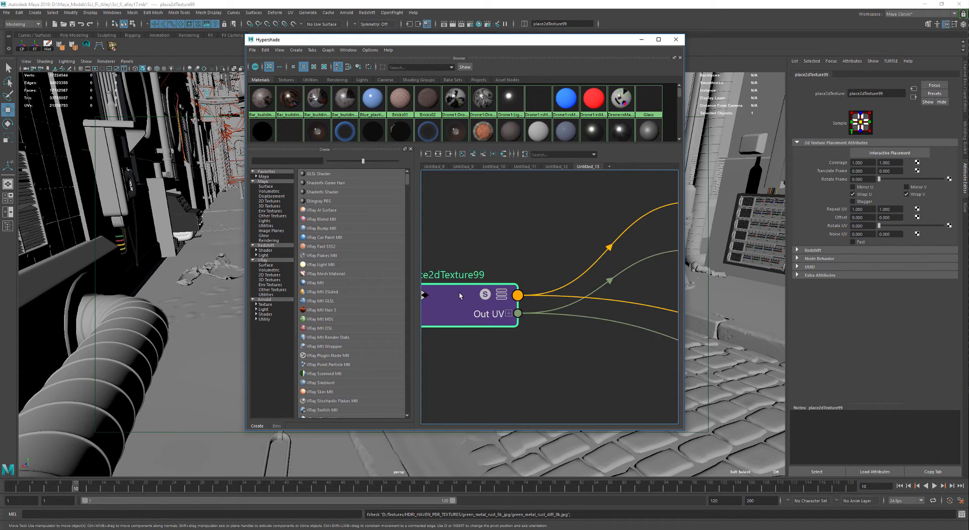
scroll(459, 298, down, 4)
click(542, 340)
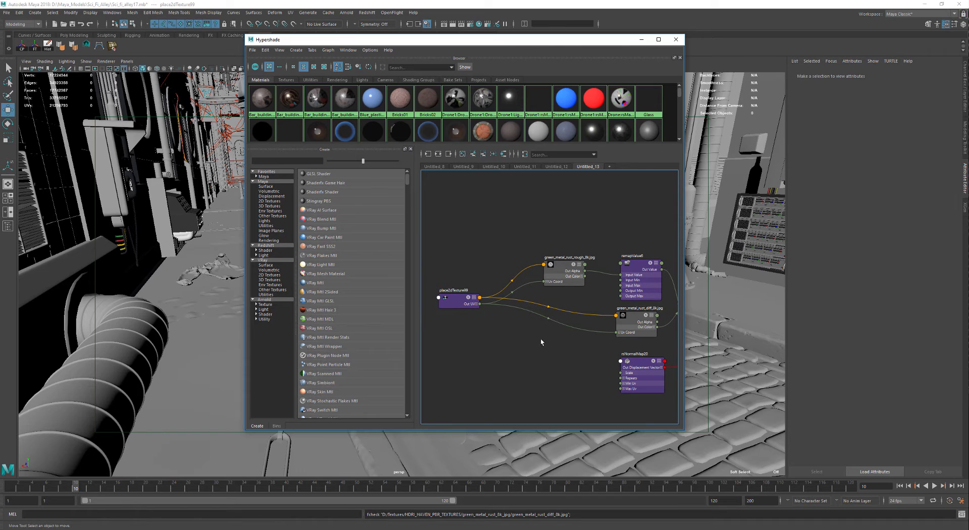
click(464, 303)
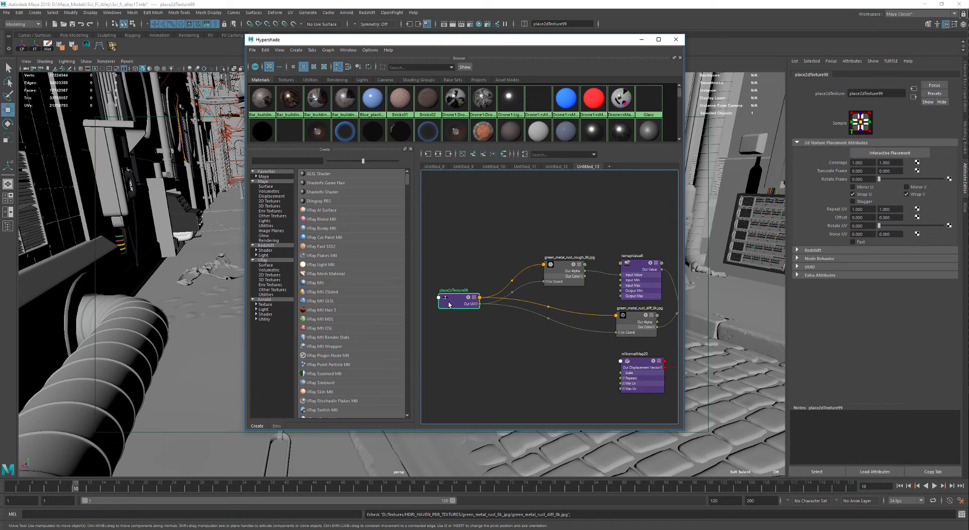
alt+middle_drag(578, 321, 541, 318)
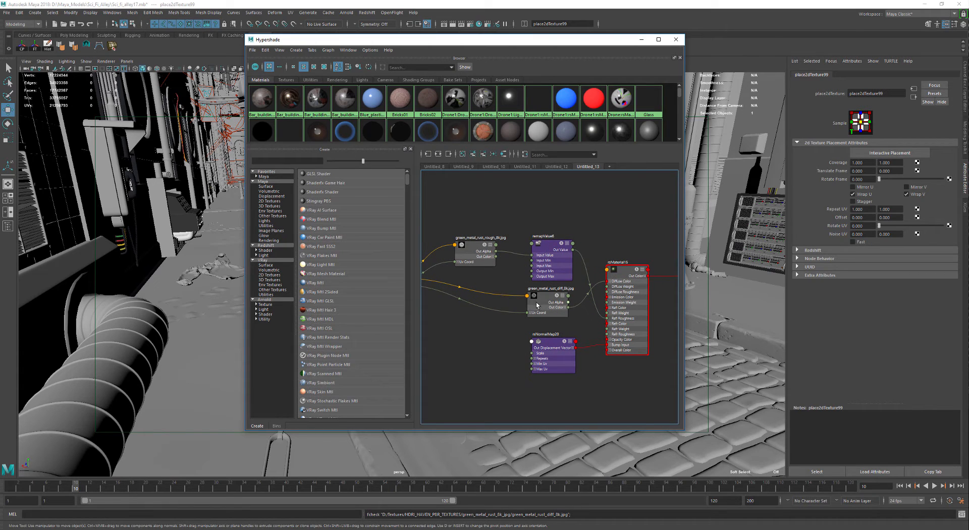
Examine the remapValue node linking the green_metal_rust roughness texture to the material's reflection roughness
click(538, 271)
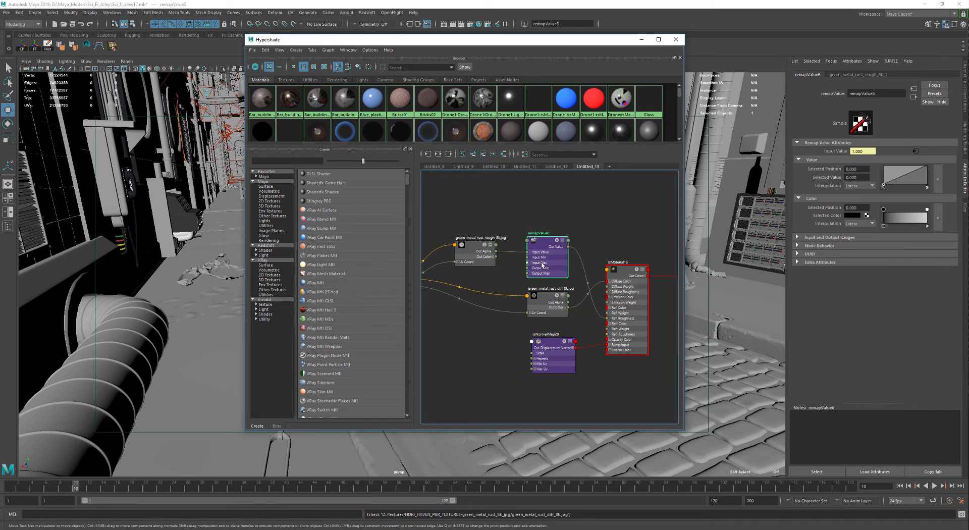
drag(542, 268, 541, 267)
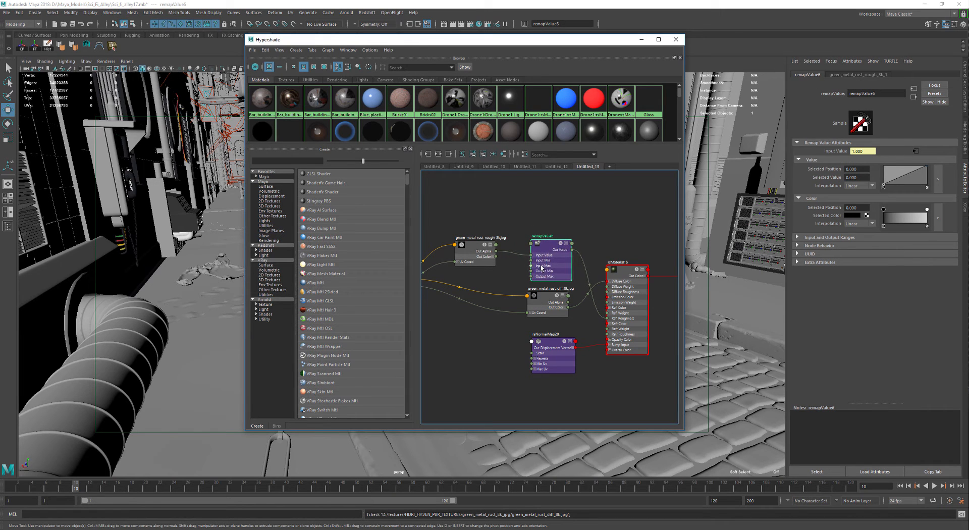
scroll(547, 261, up, 3)
scroll(542, 272, down, 3)
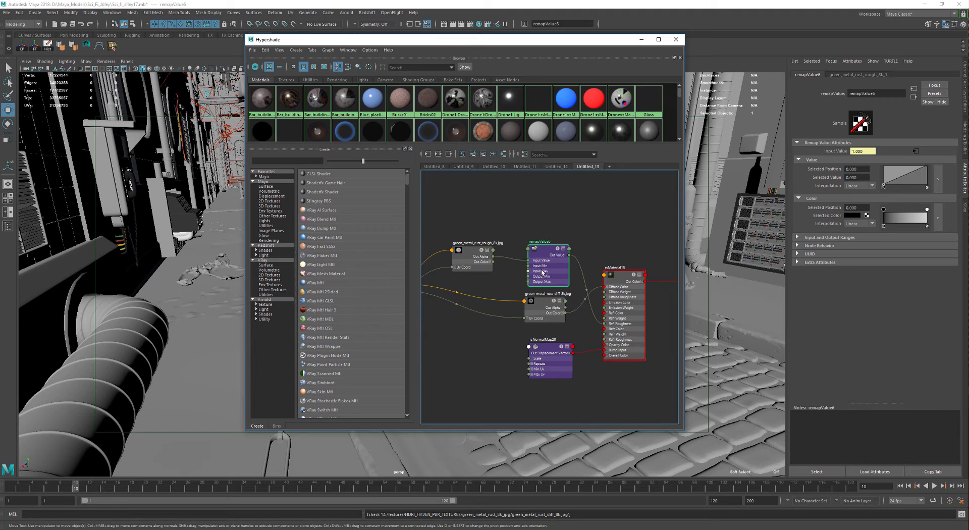
alt+middle_drag(550, 281, 543, 261)
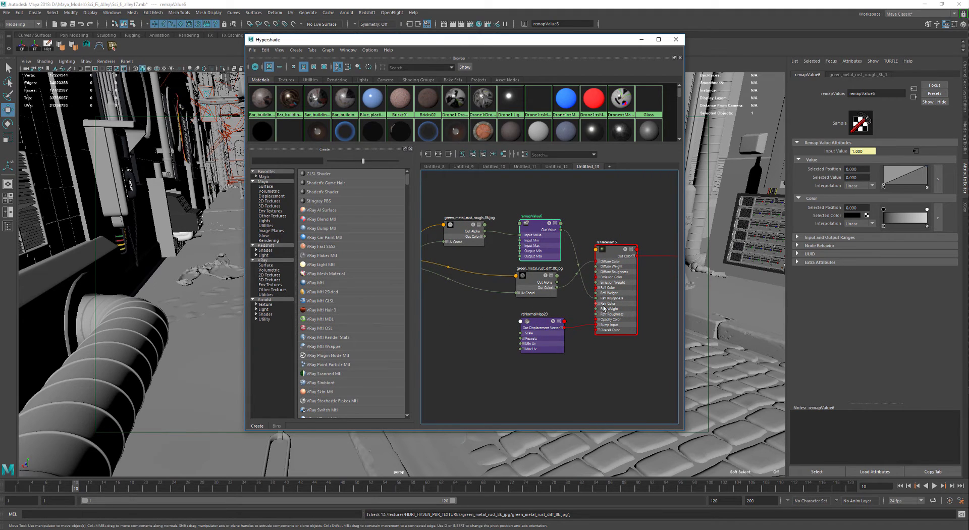
Move the green_metal_rust diffuse texture node above the others, and line up the roughness texture and remapValue nodes above the normal map
alt+middle_drag(526, 337, 535, 326)
drag(535, 326, 531, 321)
drag(531, 272, 526, 184)
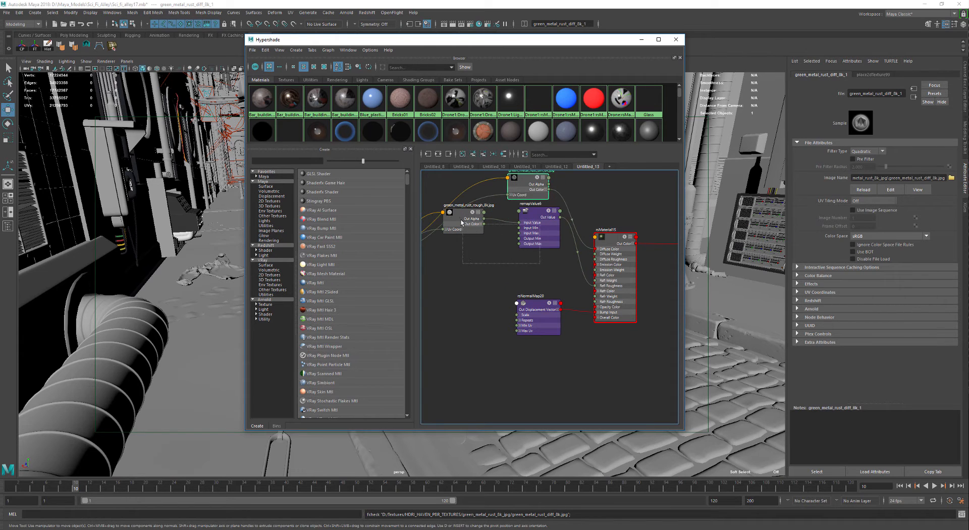
drag(461, 222, 461, 223)
drag(542, 244, 542, 284)
drag(541, 326, 542, 345)
drag(538, 276, 535, 280)
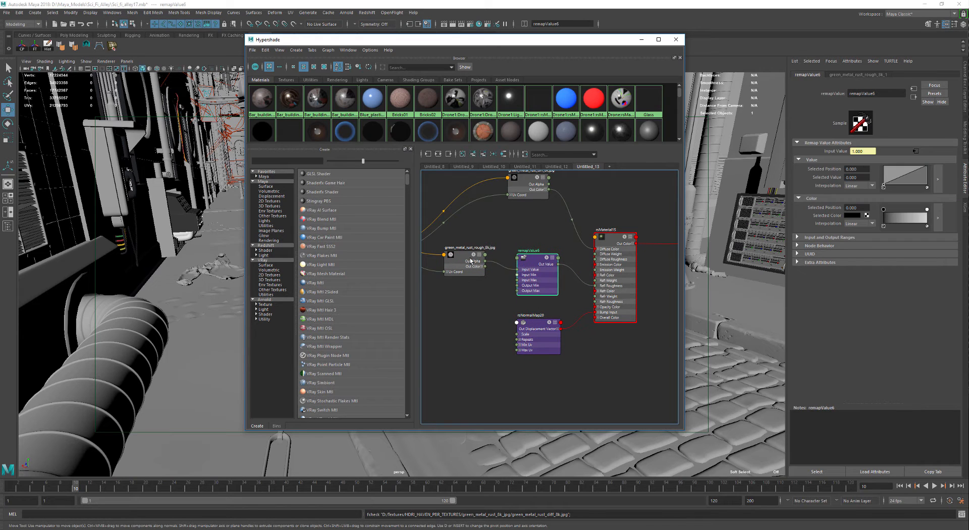
drag(471, 261, 480, 268)
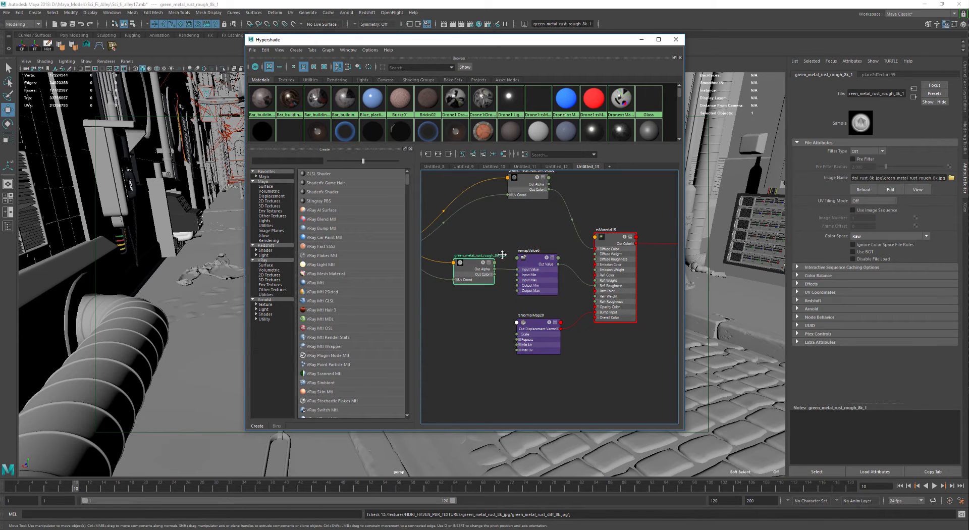
Adjust the positions of the place2dTexture99, green_metal_rust diffuse texture and rsNormalMap20 nodes to tidy the network
alt+middle_drag(502, 254, 607, 275)
drag(464, 267, 437, 264)
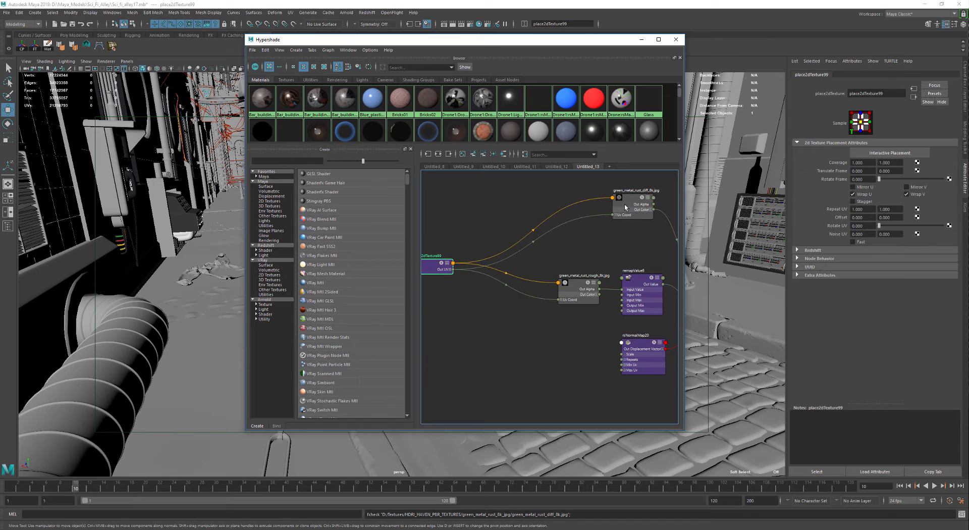
drag(626, 207, 634, 226)
alt+middle_drag(643, 357, 559, 344)
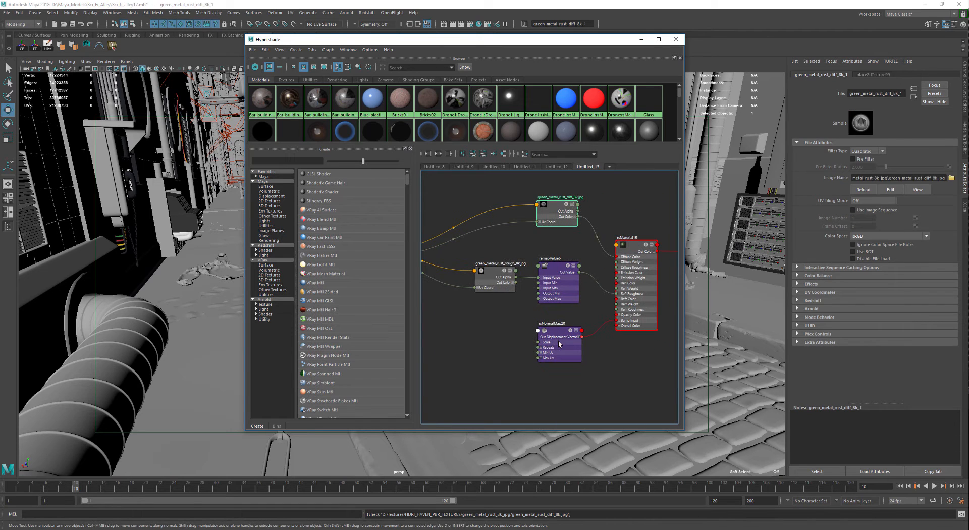
drag(559, 344, 556, 346)
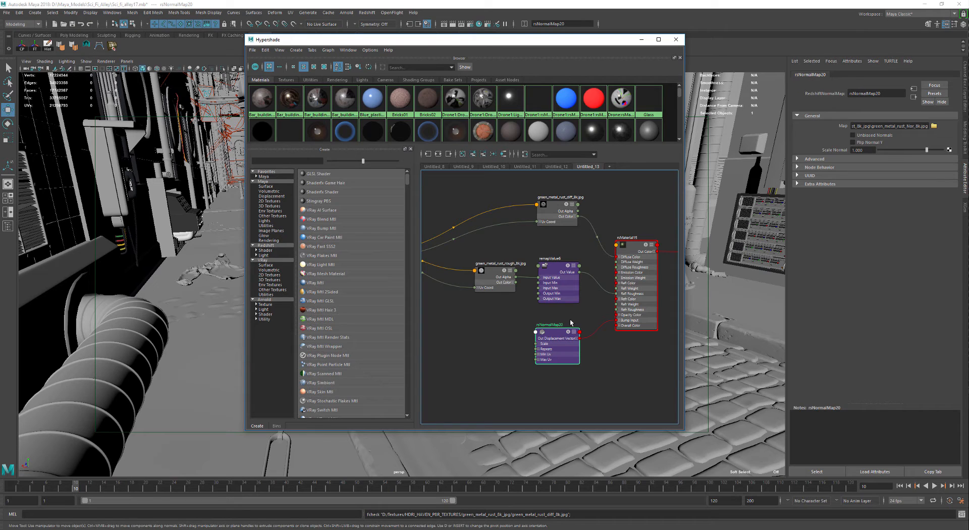
mouse_move(564, 350)
mouse_down()
mouse_move(553, 349)
mouse_move(562, 346)
mouse_up()
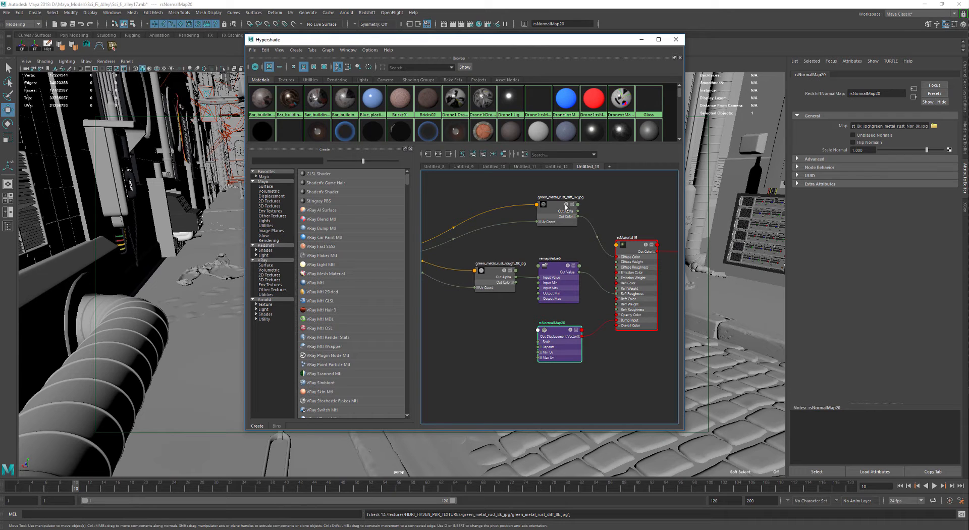
drag(566, 207, 562, 205)
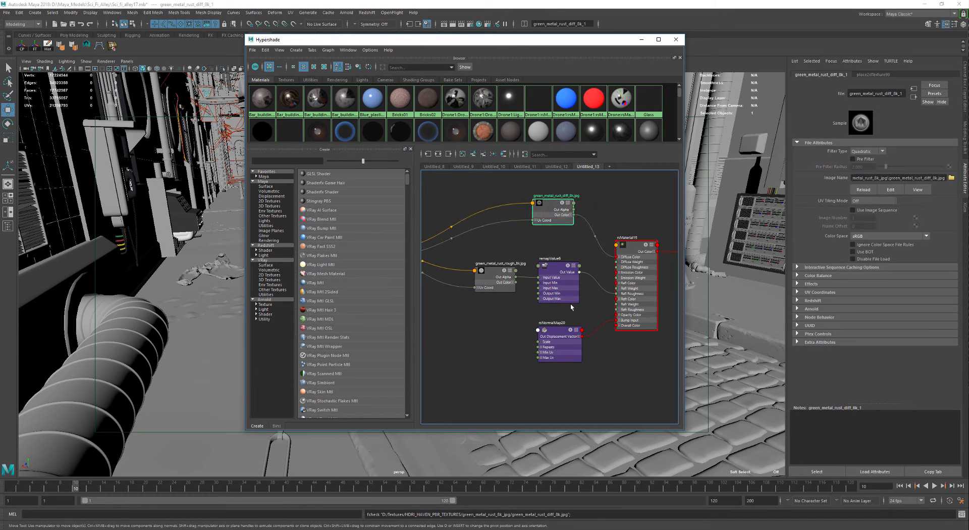
Inspect rsMaterial15's reflection attributes and its Fresnel Type options, choosing Metalness
scroll(572, 304, down, 3)
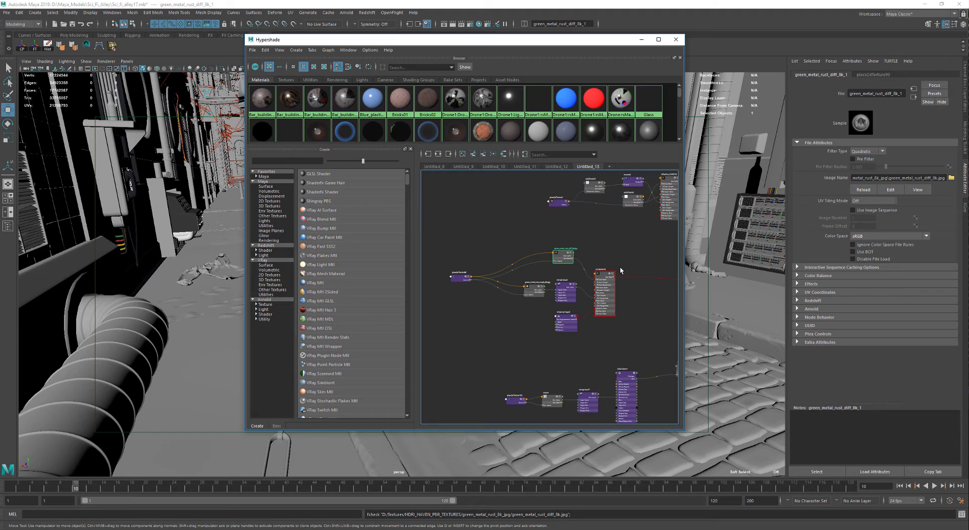
alt+middle_drag(613, 294, 584, 299)
click(582, 298)
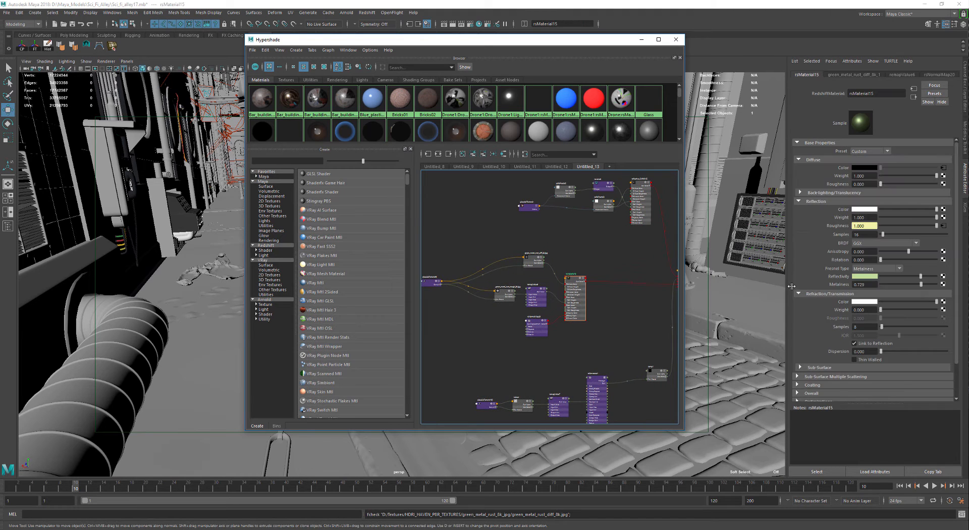
click(858, 269)
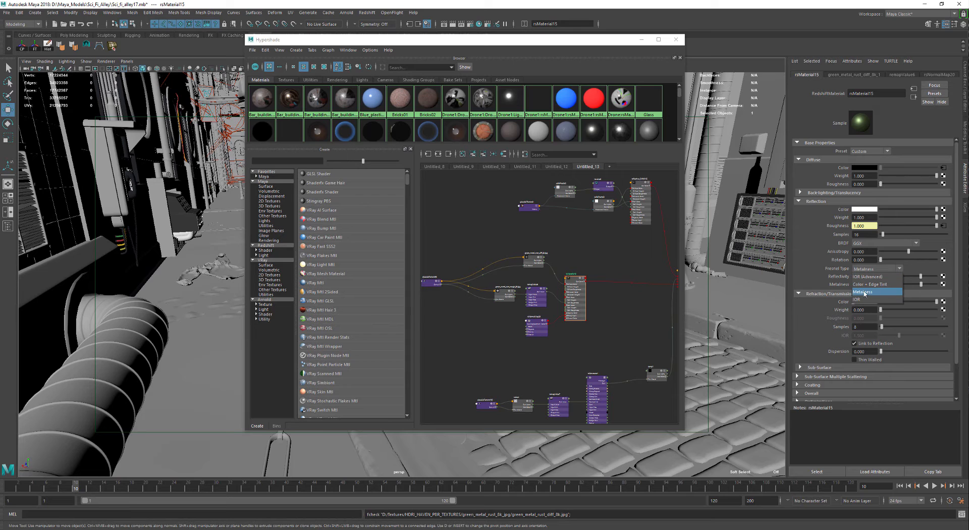
click(863, 293)
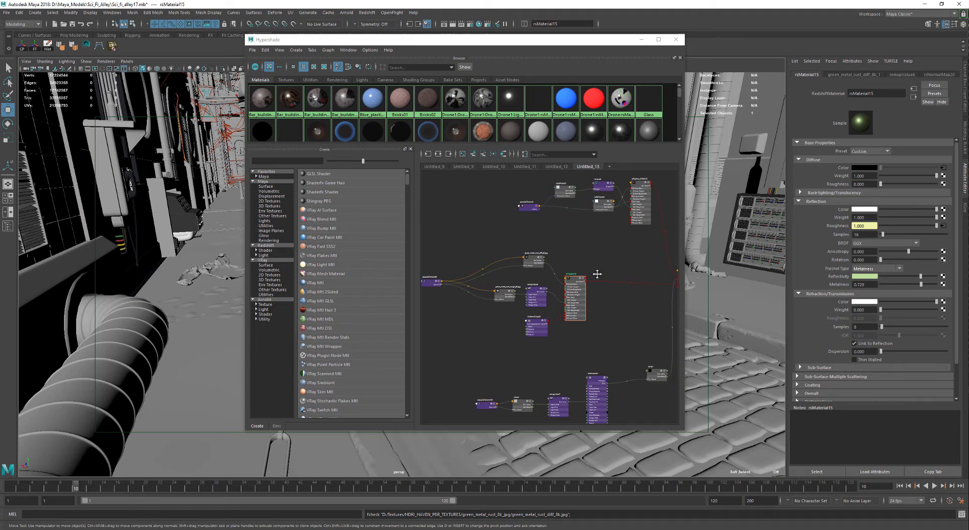
Examine the reflective_CHROME material's attributes and the fractal network feeding it
scroll(575, 281, up, 5)
click(611, 228)
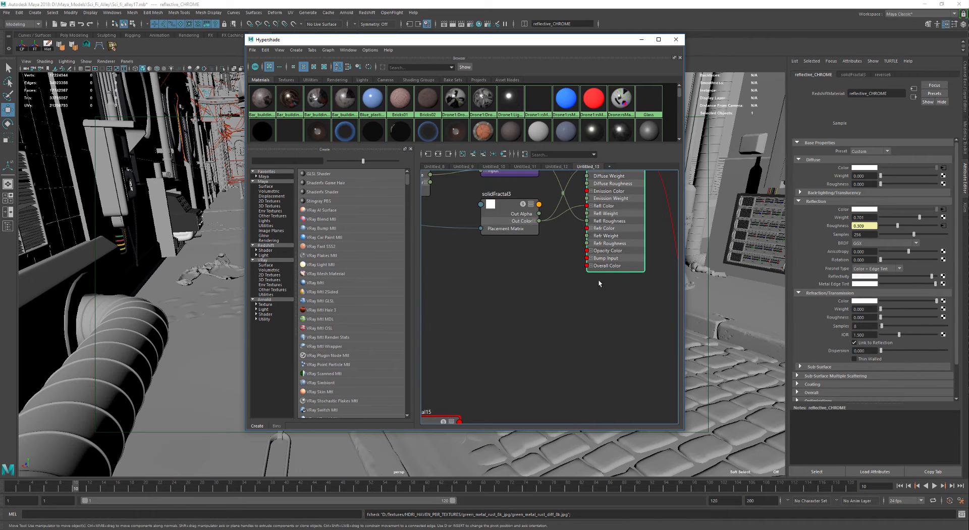
alt+middle_drag(611, 214, 663, 263)
scroll(616, 275, down, 1)
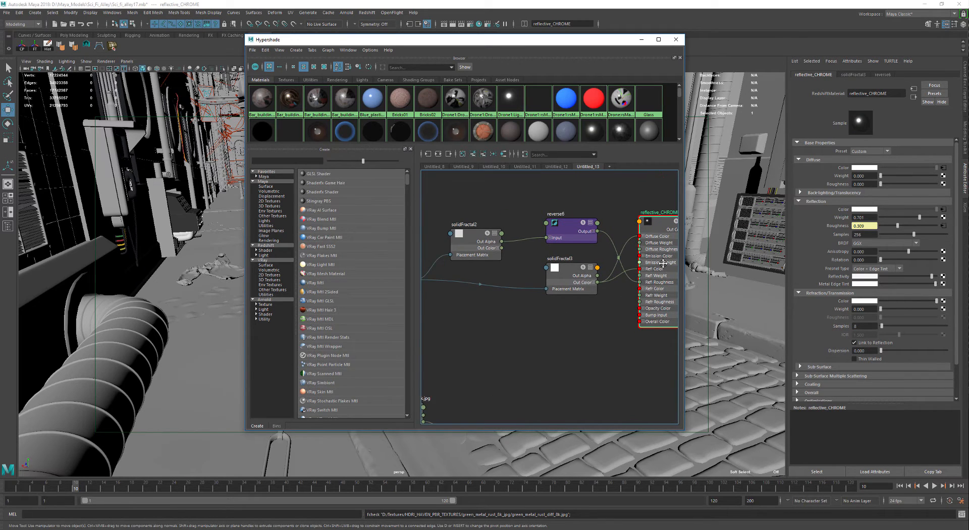
scroll(662, 263, down, 2)
scroll(661, 268, up, 2)
scroll(660, 271, down, 2)
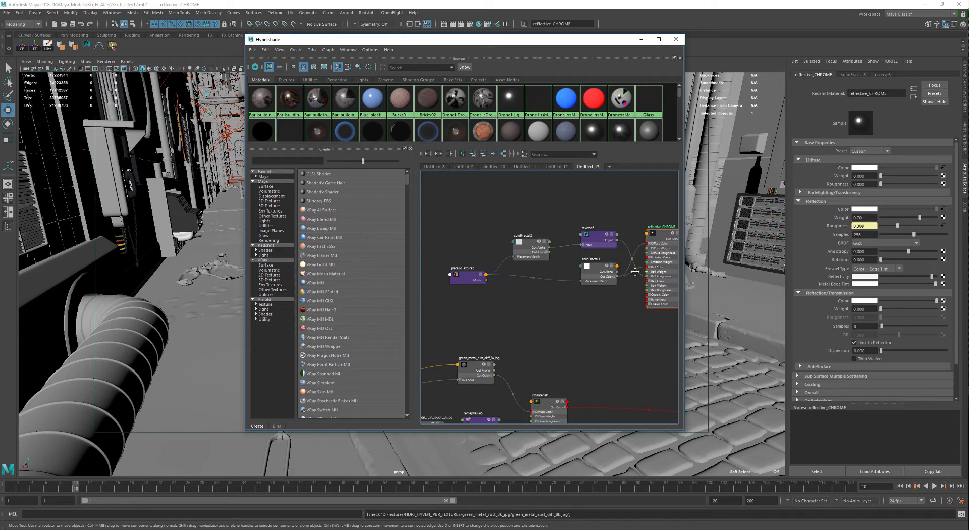
alt+middle_drag(635, 272, 613, 273)
Move the solidFractal3 node slightly away from reflective_CHROME and examine its connections to the Diffuse Color and Refl Color inputs
click(571, 284)
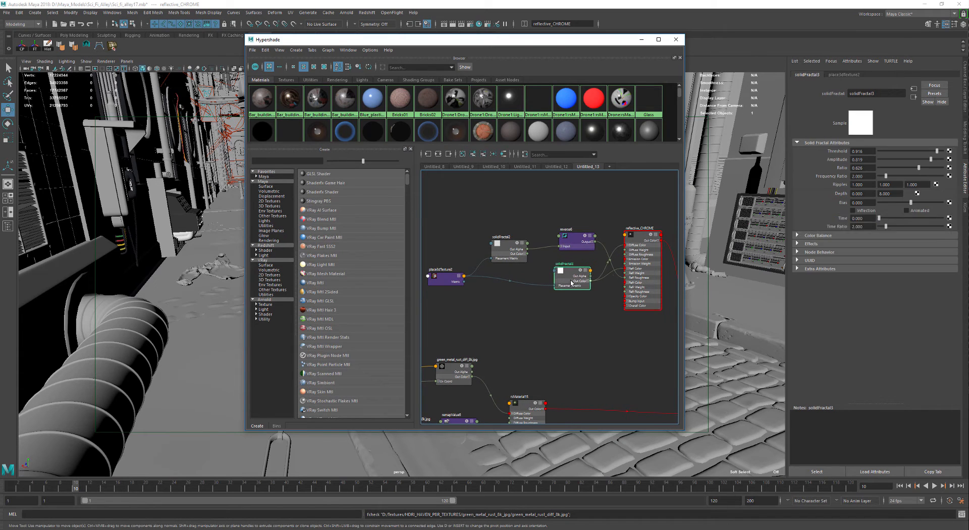
drag(571, 283, 570, 283)
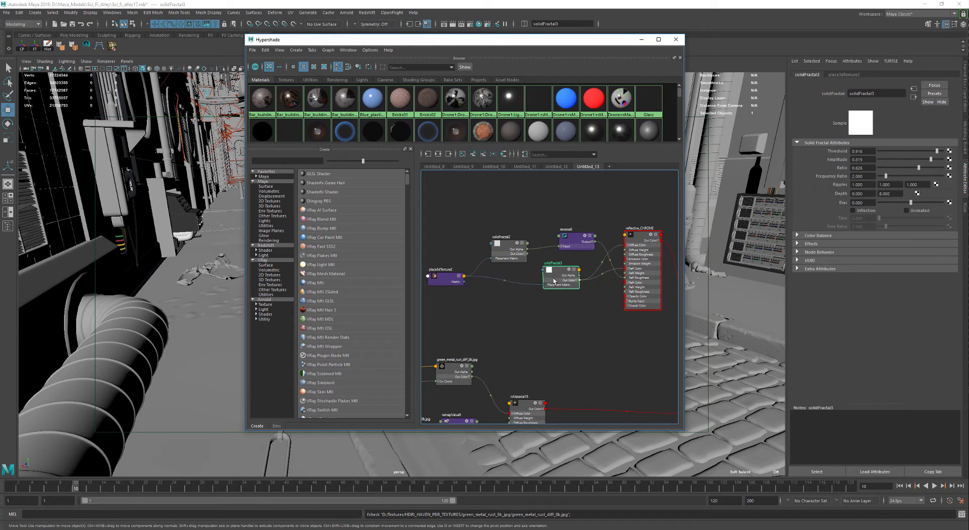
scroll(593, 276, up, 3)
alt+middle_drag(652, 248, 611, 251)
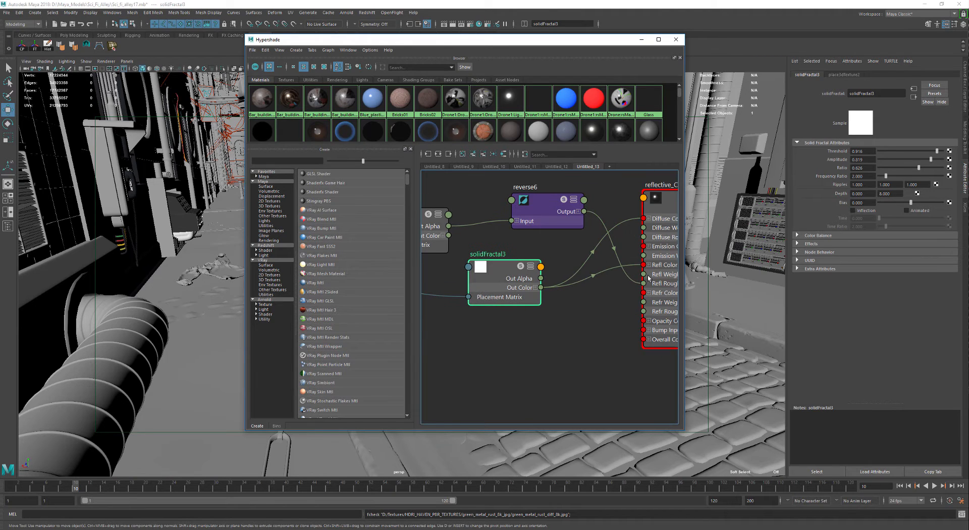
alt+middle_drag(670, 272, 625, 275)
scroll(622, 271, down, 2)
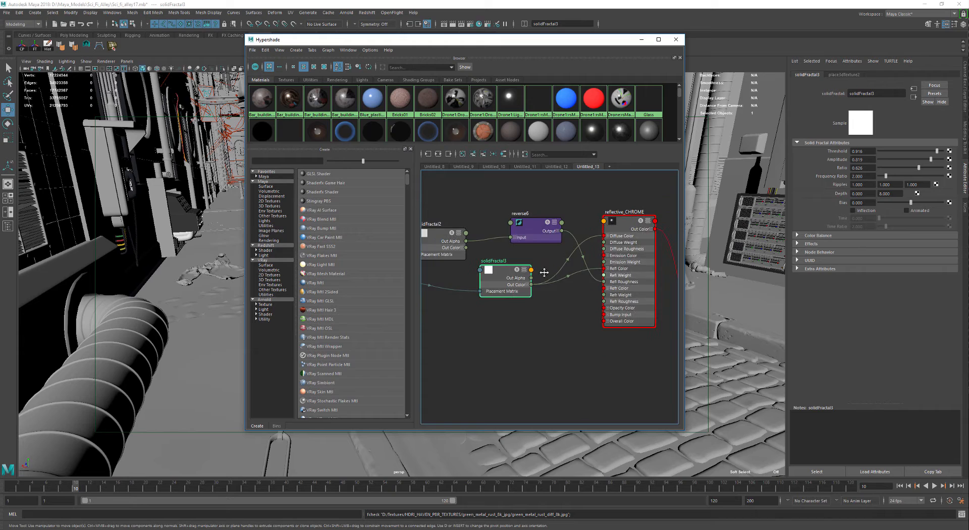
Reposition the solidFractal2 node above solidFractal3, beside the reverse6 node that drives the chrome's reflection roughness
alt+middle_drag(444, 252, 515, 253)
drag(494, 248, 498, 231)
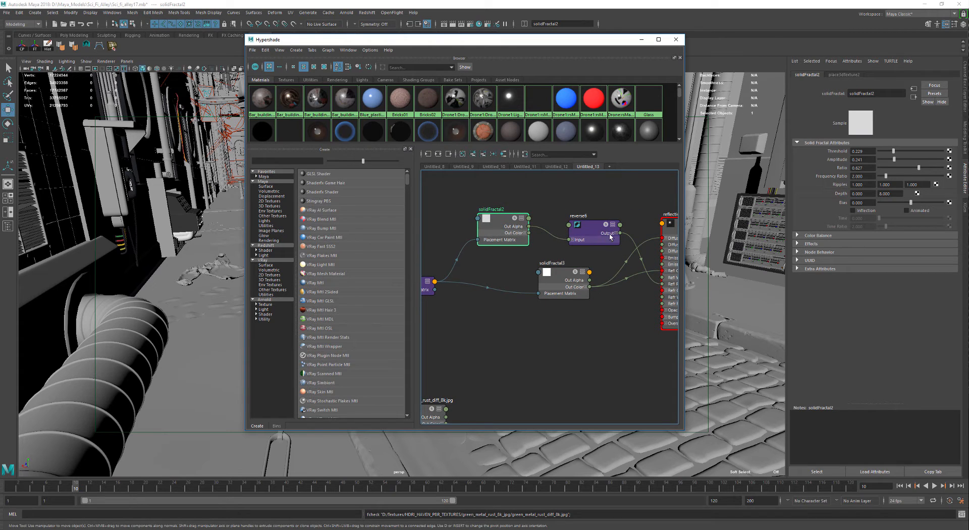
alt+middle_drag(610, 238, 556, 242)
scroll(632, 284, down, 2)
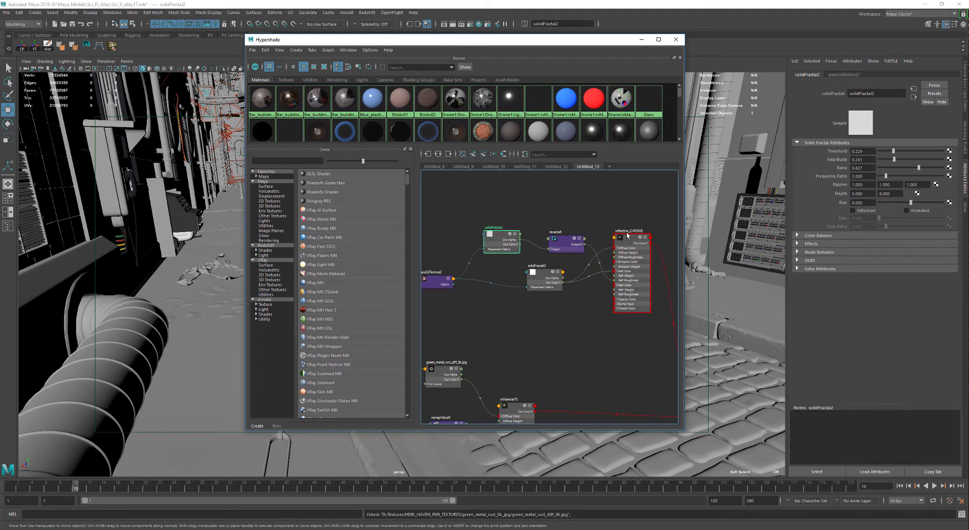
scroll(630, 226, up, 6)
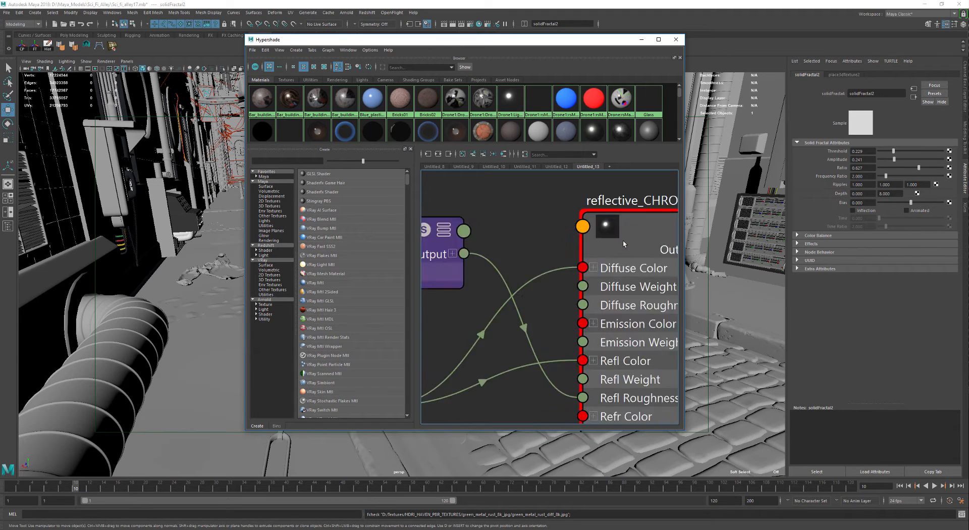
scroll(469, 241, down, 5)
drag(469, 240, 491, 235)
click(481, 237)
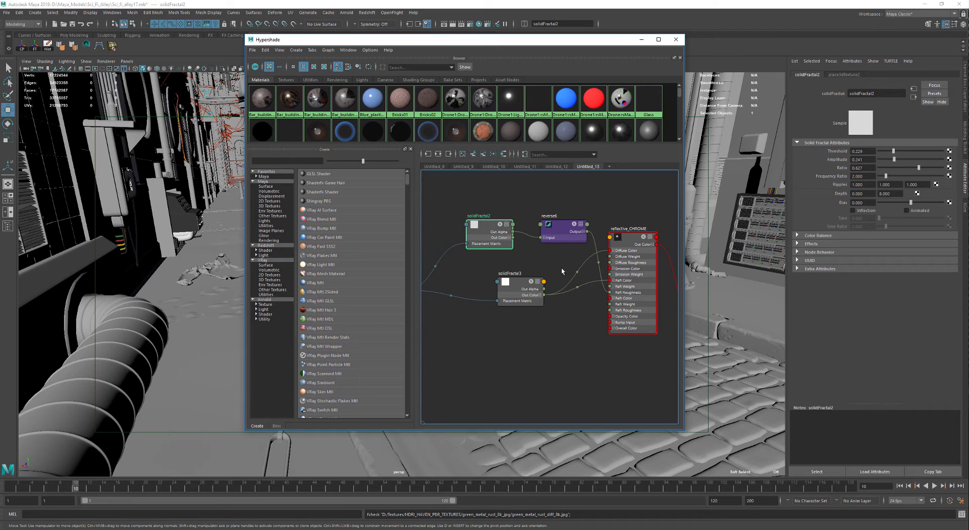
Shift the whole green_metal_rust network closer to the final nodes that combine the materials
scroll(626, 251, up, 4)
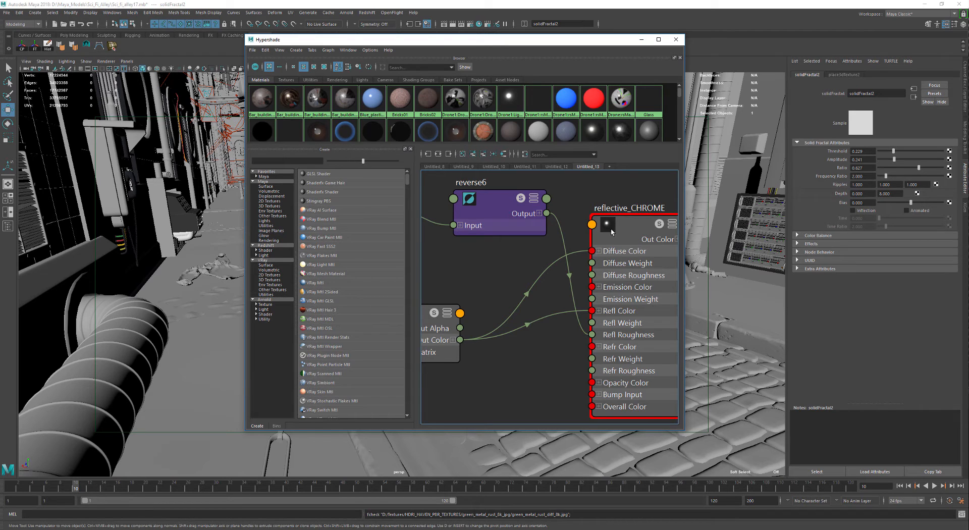
scroll(603, 249, down, 6)
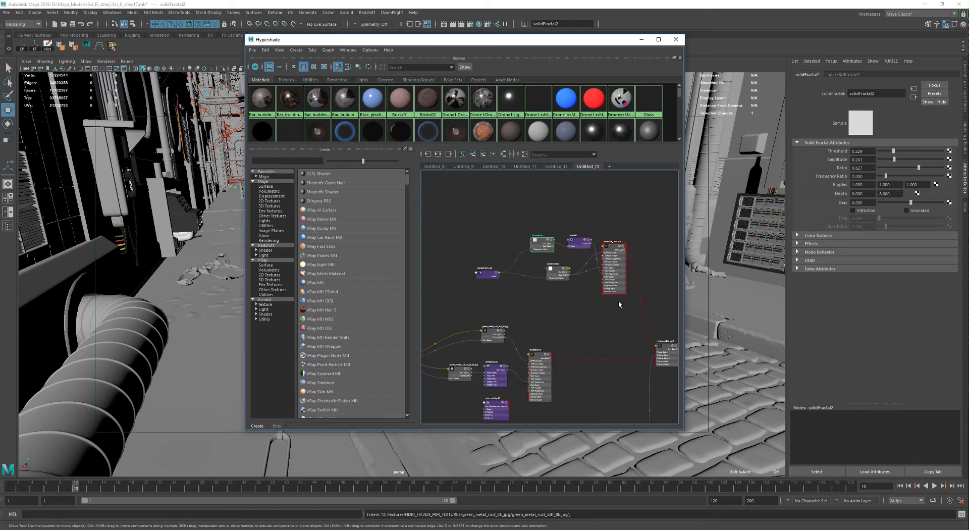
alt+middle_drag(619, 302, 572, 199)
alt+middle_drag(513, 206, 545, 244)
scroll(545, 245, down, 2)
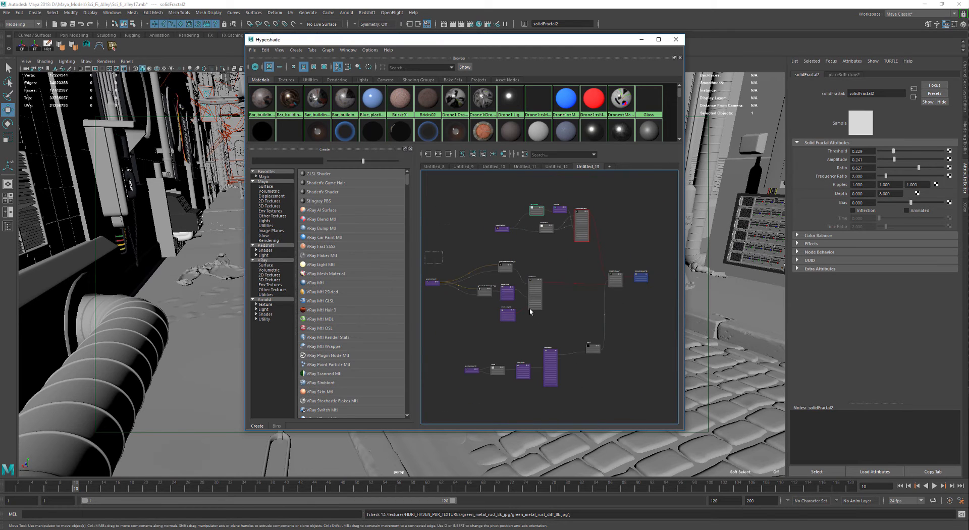
drag(529, 308, 546, 308)
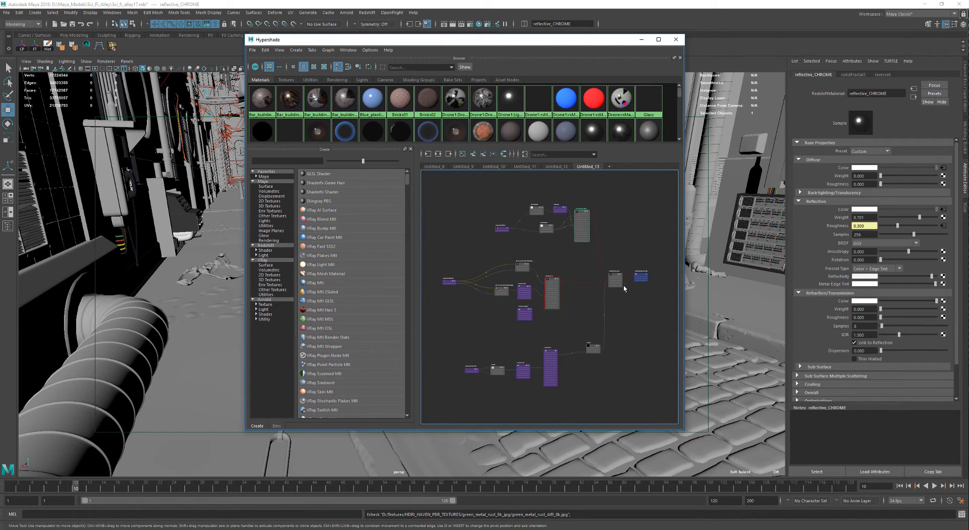
Reposition the rsMaterialBlender1 node above the shading group, check its Layer 1 material, and nudge the ramp1 node that drives its blend
drag(623, 288, 624, 259)
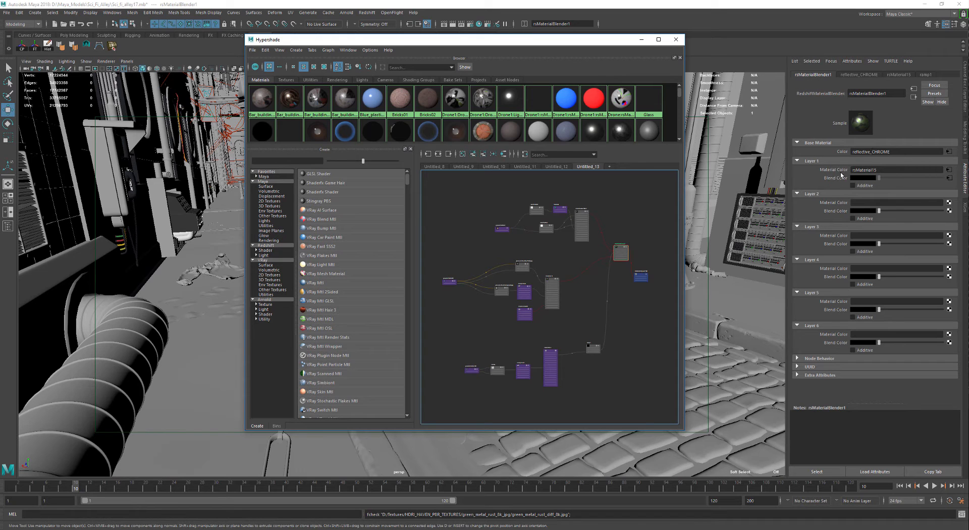
click(919, 170)
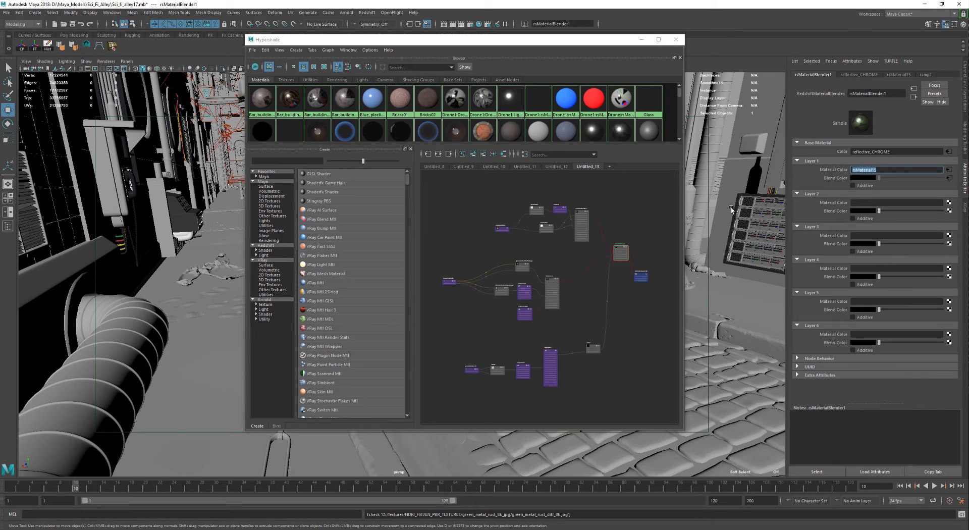
drag(593, 348, 586, 348)
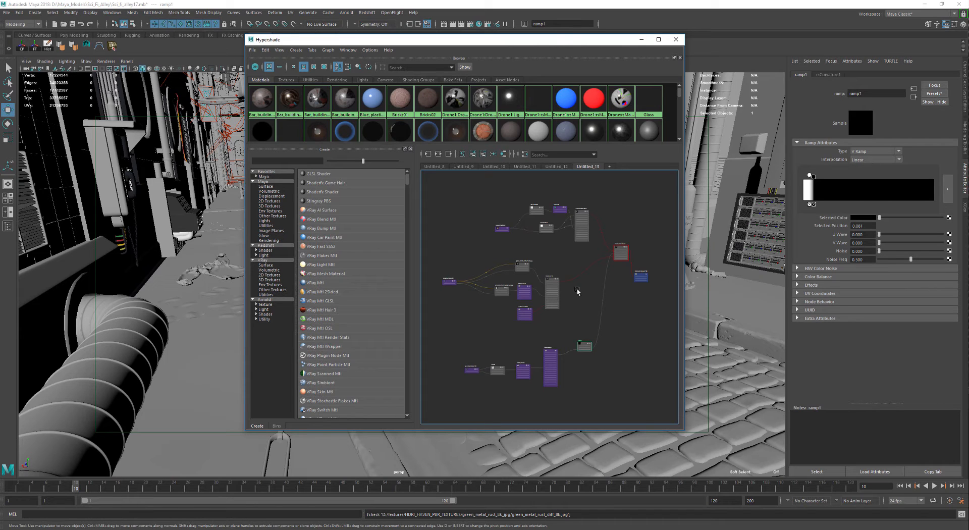
Examine the rsCurvature1 node's mode, radius and sample settings, and move it slightly up and closer to ramp1
alt+middle_drag(564, 285, 599, 245)
scroll(595, 320, up, 8)
scroll(587, 321, down, 6)
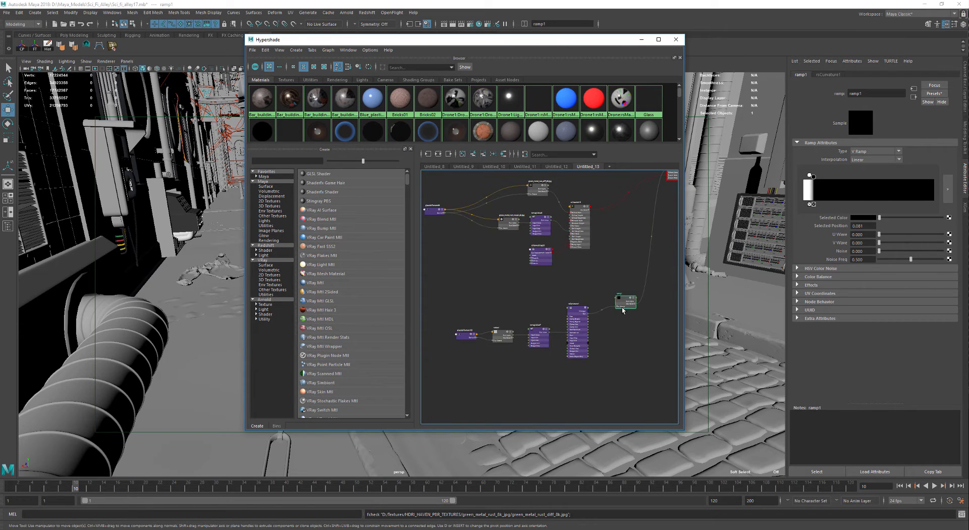
click(576, 326)
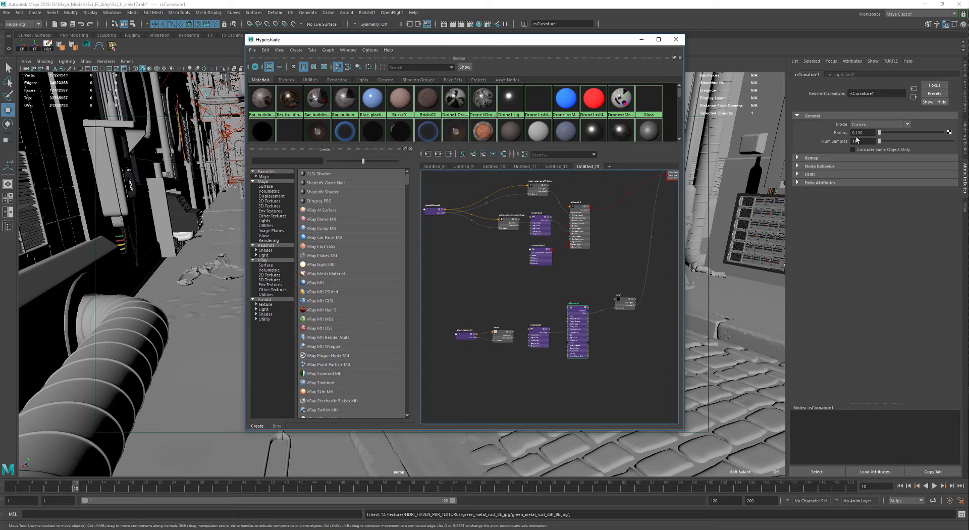
scroll(617, 304, up, 5)
scroll(620, 302, down, 6)
scroll(620, 303, up, 2)
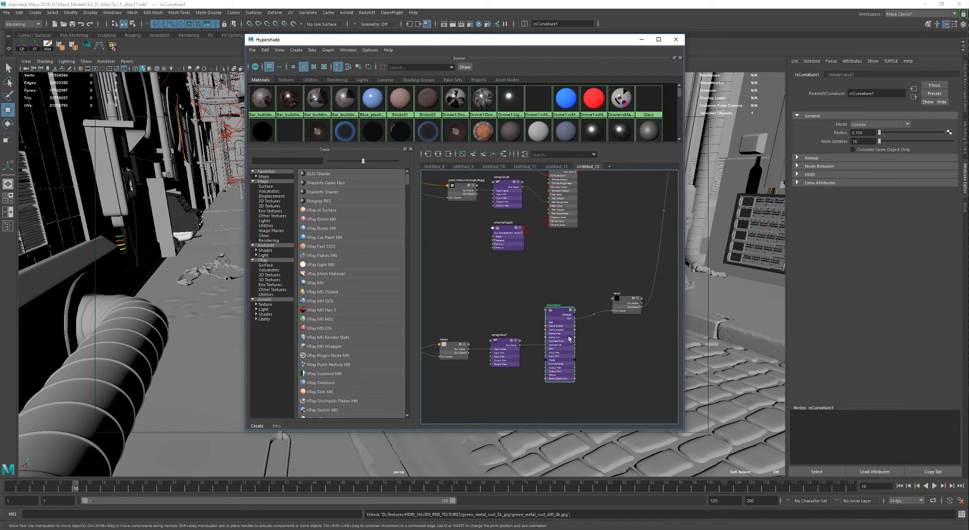
mouse_move(568, 338)
mouse_down()
mouse_move(576, 315)
mouse_move(572, 332)
mouse_move(564, 302)
mouse_move(577, 288)
mouse_move(574, 328)
mouse_move(581, 296)
mouse_move(567, 320)
mouse_up()
scroll(568, 323, up, 2)
scroll(566, 320, down, 2)
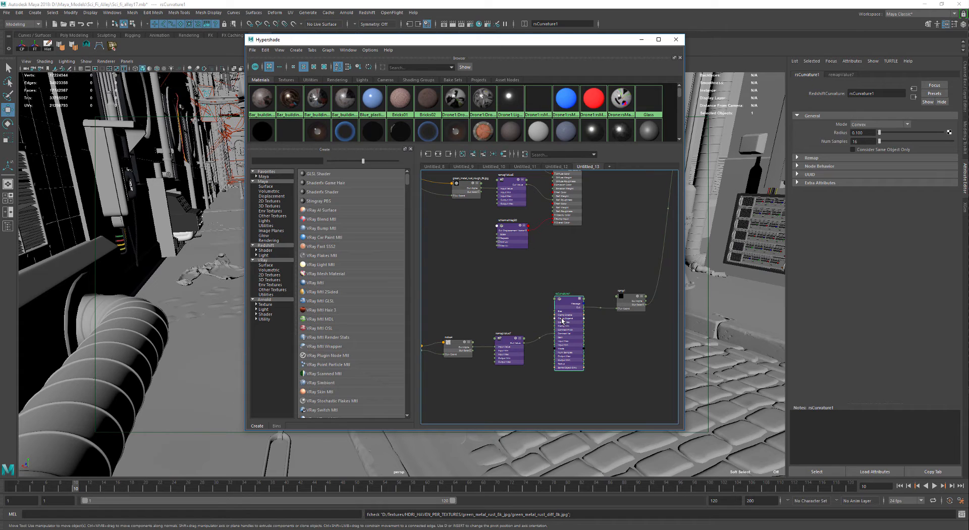
drag(567, 313, 573, 312)
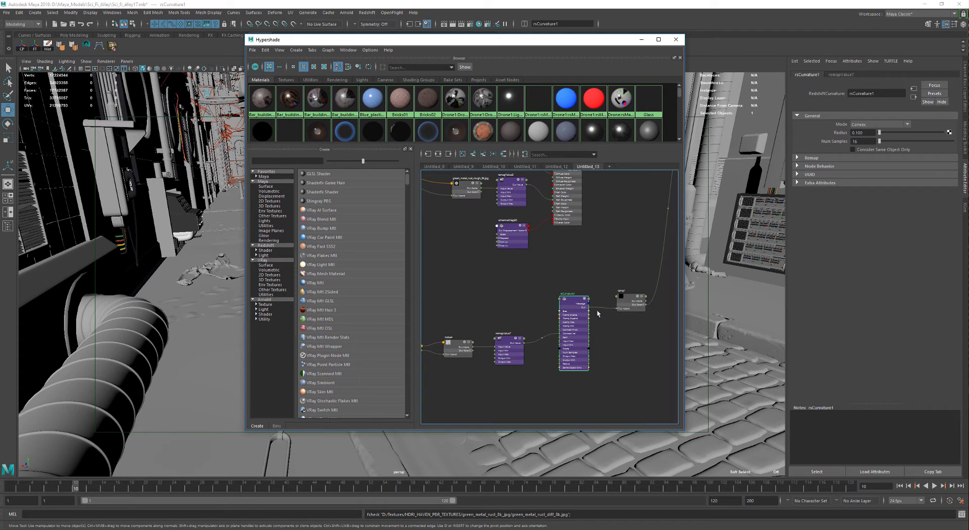
Test a wider falloff in ramp1, and set the black color marker's position to 0.087
click(629, 302)
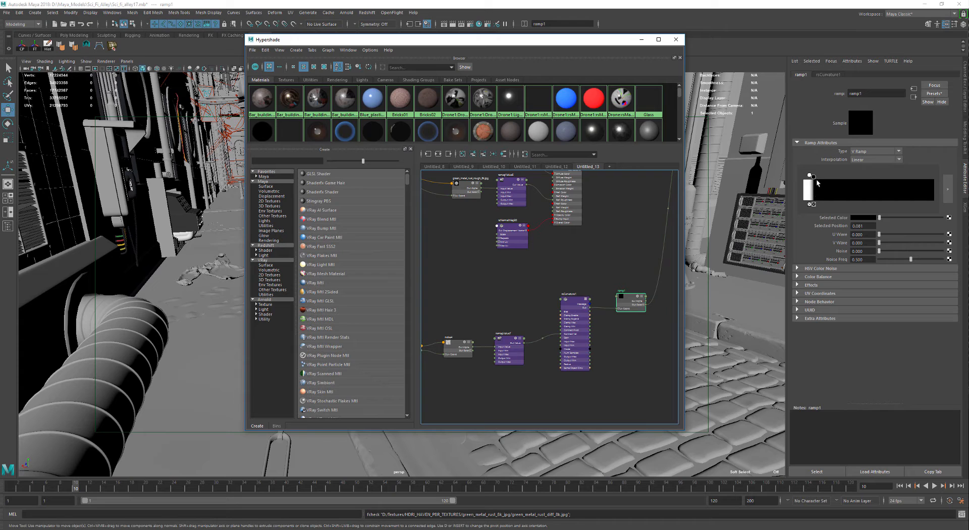
mouse_move(816, 178)
mouse_down()
mouse_move(932, 176)
mouse_move(813, 178)
mouse_move(869, 176)
mouse_move(811, 186)
mouse_up()
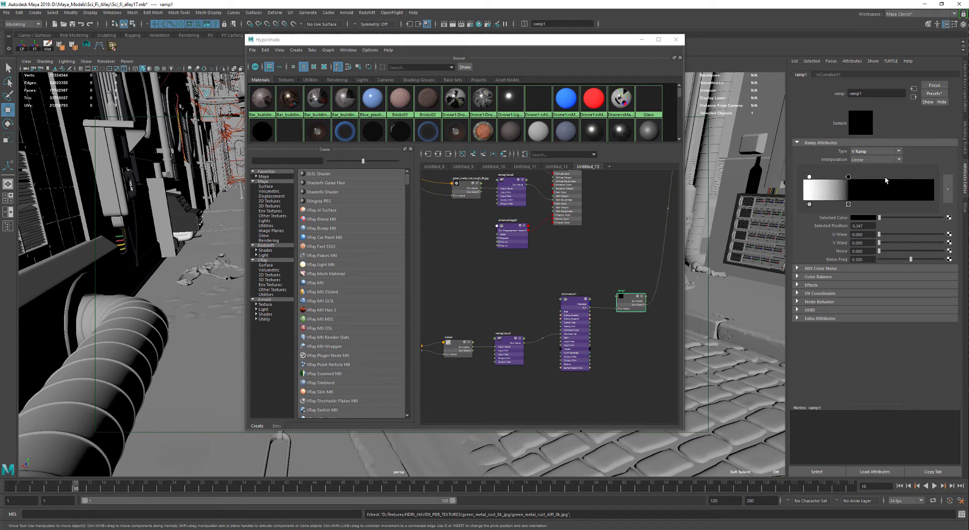
drag(885, 180, 814, 186)
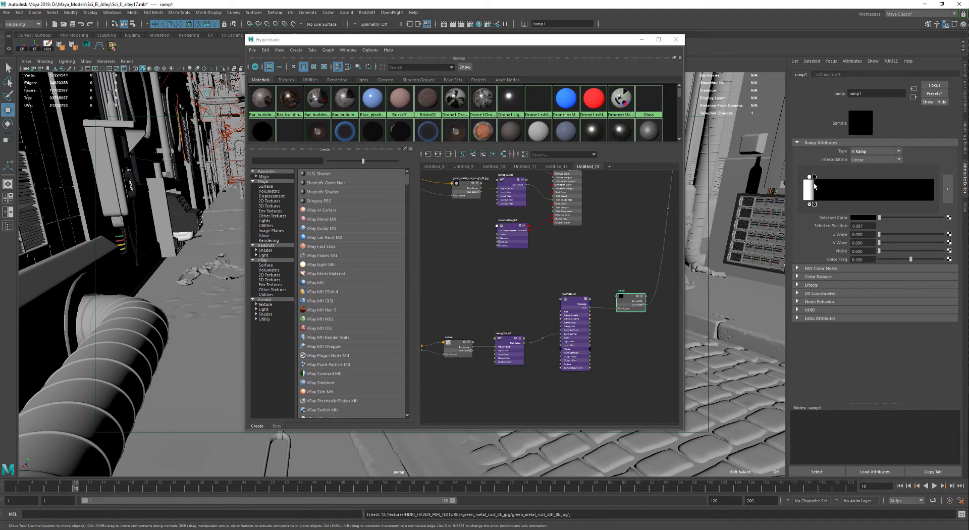
Examine remapValue7's link into the Contrast Val of rsCurvature1 and the noise4 node's attributes, nudging the nodes slightly
scroll(591, 338, up, 3)
alt+middle_drag(575, 338, 641, 304)
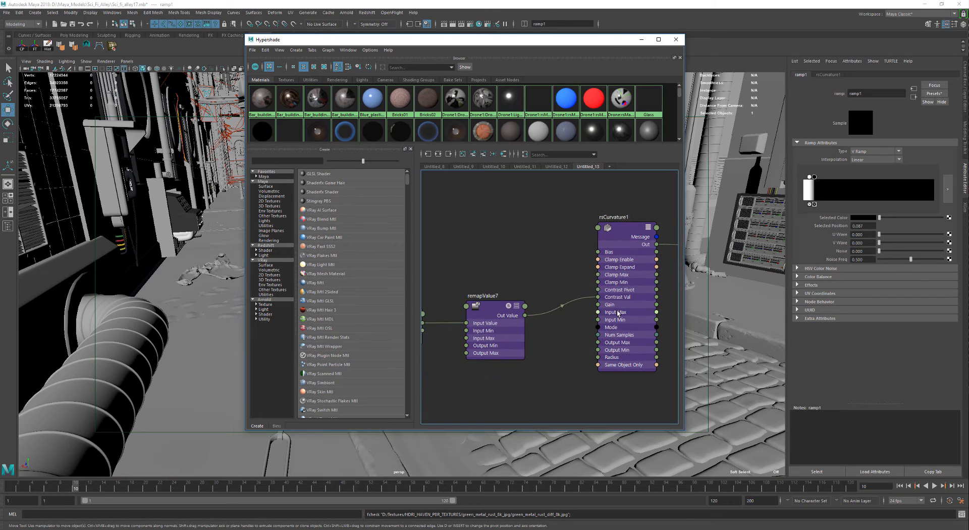
drag(627, 239, 624, 244)
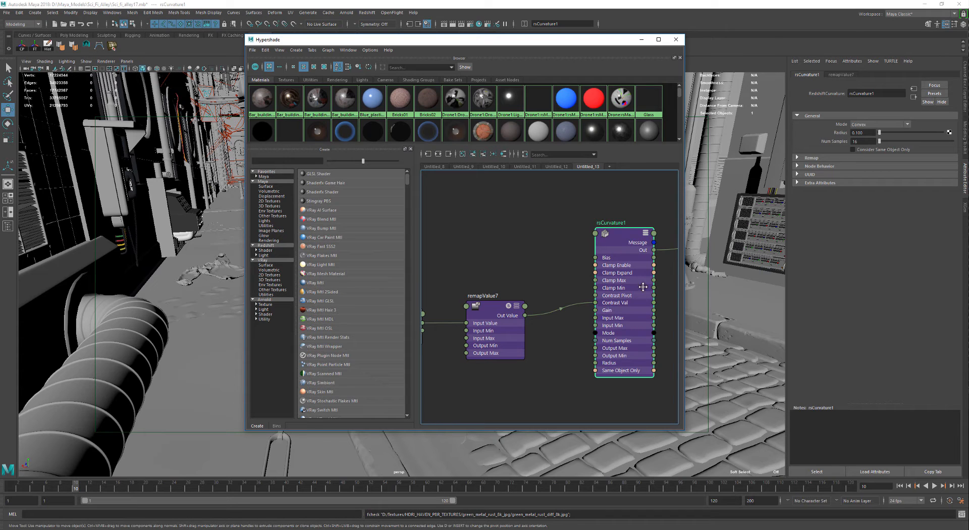
alt+middle_drag(643, 286, 722, 256)
alt+right_drag(618, 299, 576, 303)
drag(599, 294, 604, 284)
drag(505, 301, 503, 296)
scroll(539, 292, down, 2)
alt+middle_drag(587, 290, 541, 286)
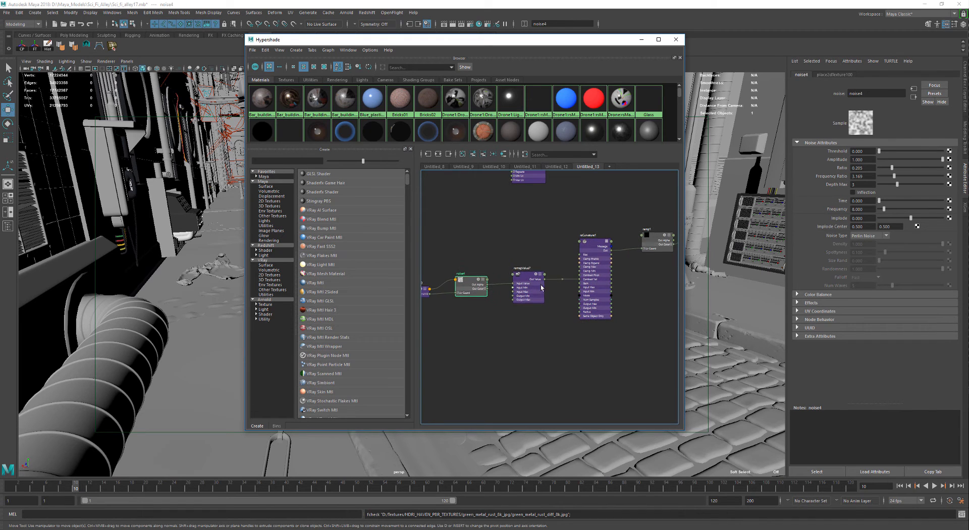
Rearrange the remapValue7 and ramp1 nodes on either side of rsCurvature1 while checking their attributes
mouse_move(541, 287)
mouse_down()
mouse_move(531, 216)
mouse_move(525, 285)
mouse_move(537, 280)
mouse_move(544, 295)
mouse_move(535, 285)
mouse_move(532, 295)
mouse_move(535, 287)
mouse_up()
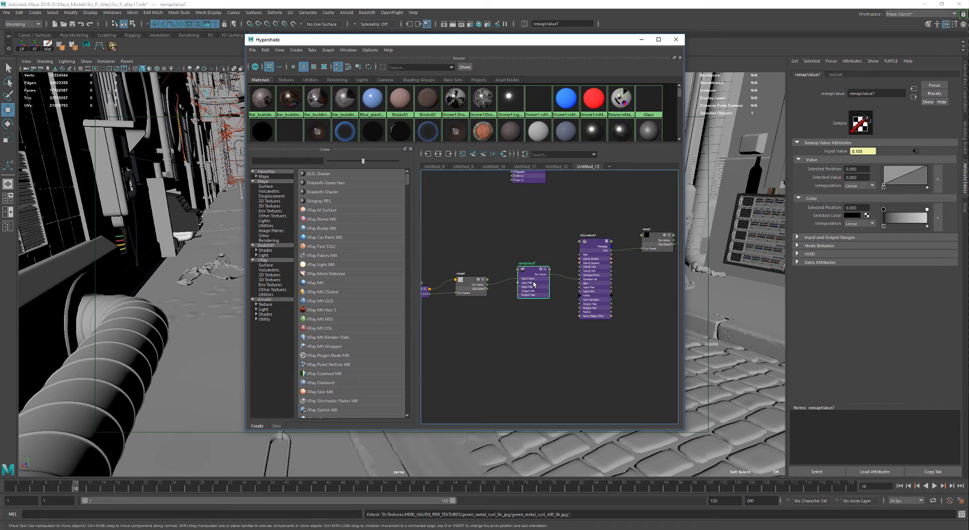
drag(530, 284, 550, 267)
alt+middle_drag(550, 267, 486, 279)
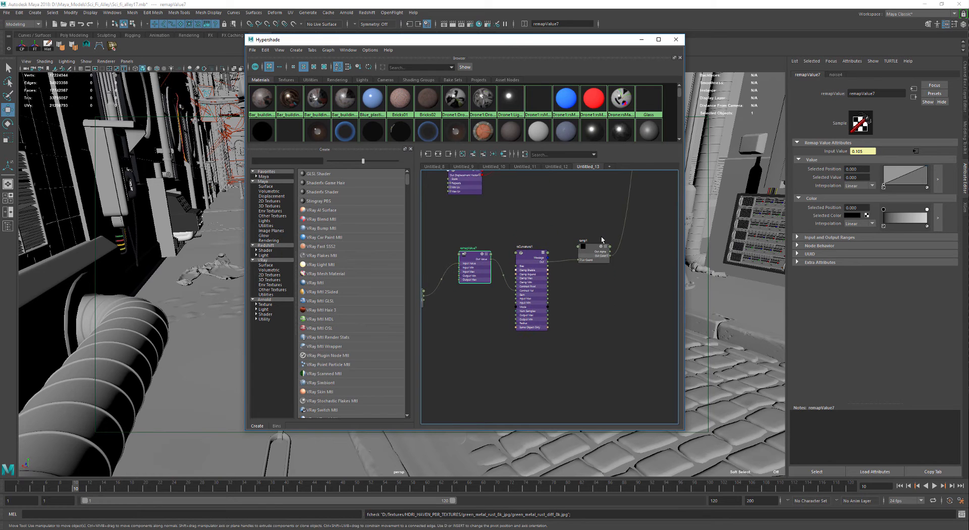
drag(604, 256, 602, 232)
drag(474, 265, 467, 285)
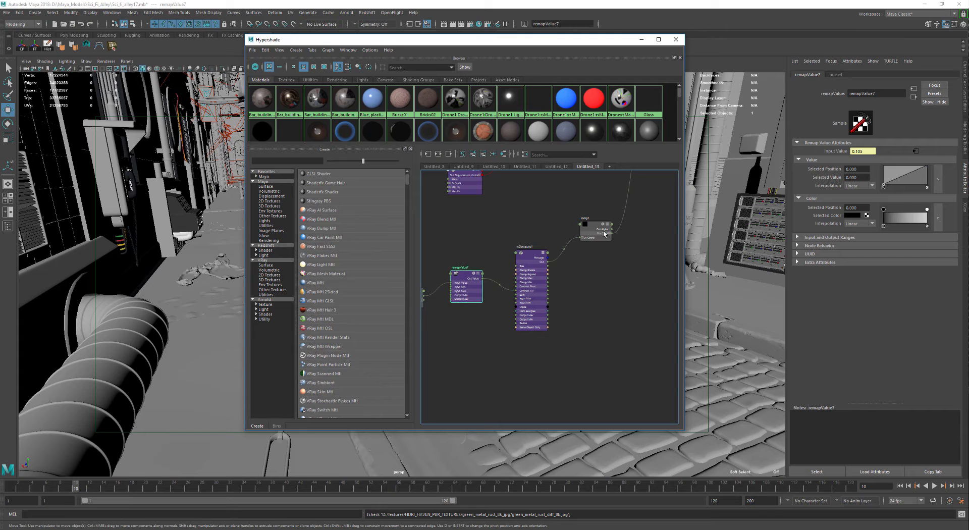
drag(599, 227, 598, 245)
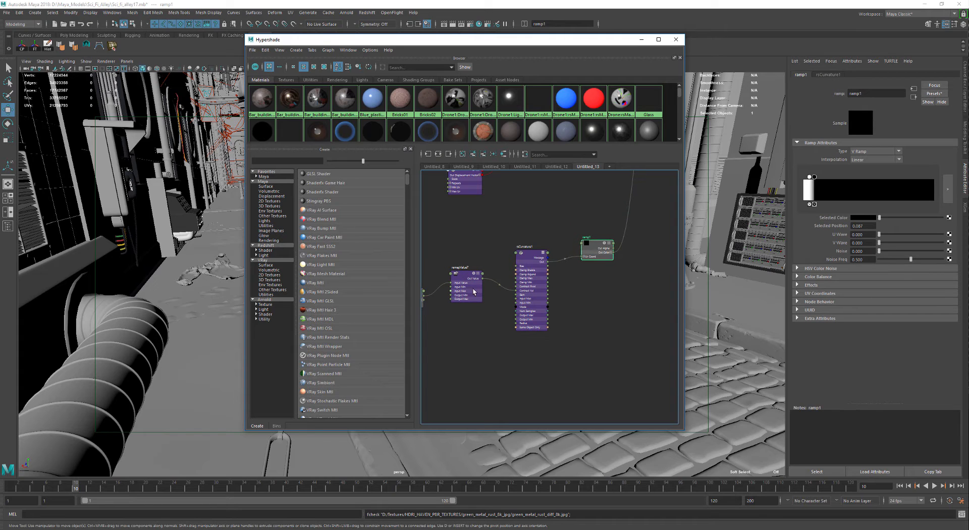
Trace the ramp1 output to rsMaterialBlender1, moving ramp1 closer to rsCurvature1 and adjusting the placement of remapValue7
alt+middle_drag(550, 295, 483, 350)
scroll(521, 318, down, 1)
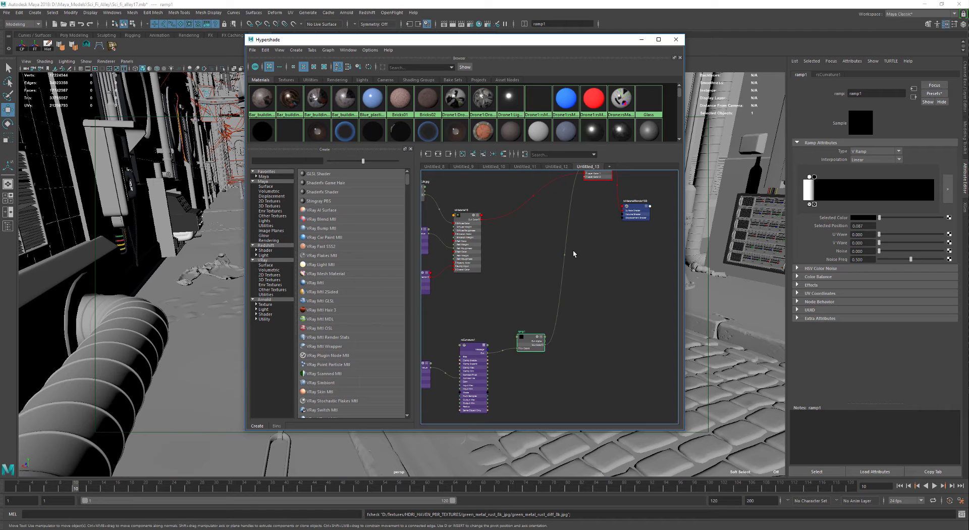
drag(535, 339, 528, 340)
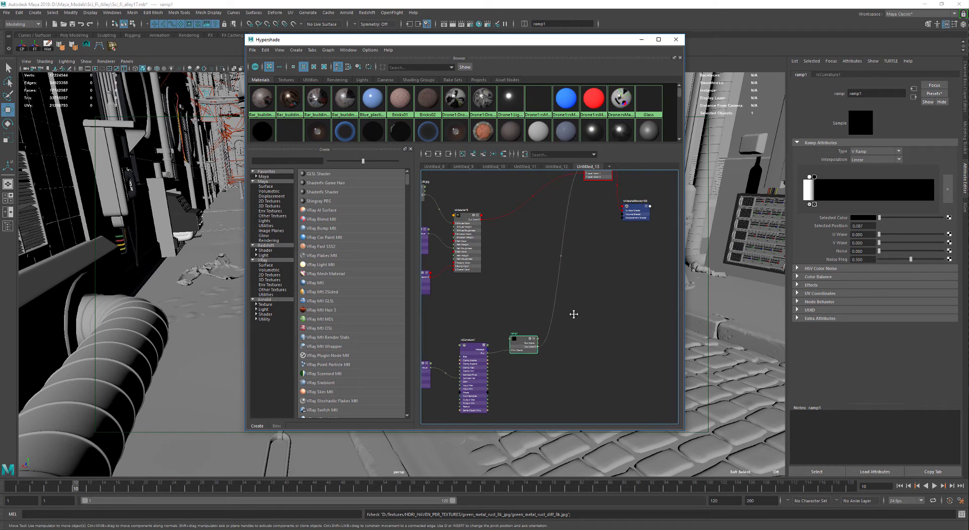
alt+middle_drag(574, 314, 646, 278)
drag(488, 332, 487, 339)
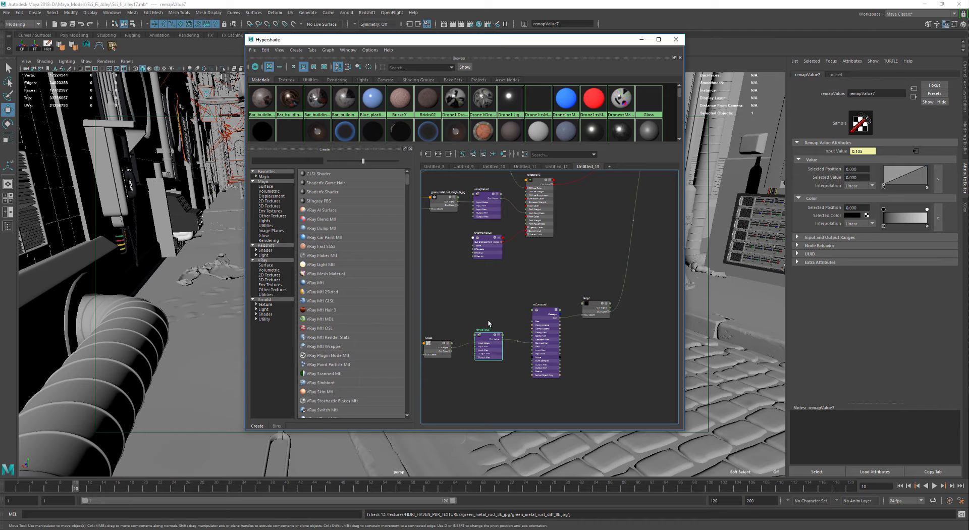
scroll(499, 325, down, 5)
scroll(528, 247, up, 5)
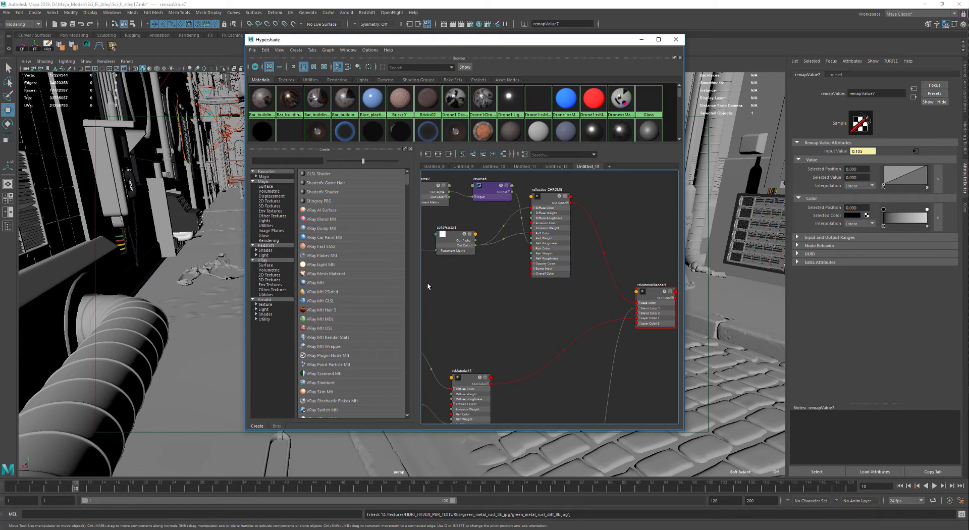
Select the pCube1120 wall mesh behind the grille panels and graph its material network
alt+middle_drag(207, 220, 203, 267)
alt+drag(202, 268, 192, 229)
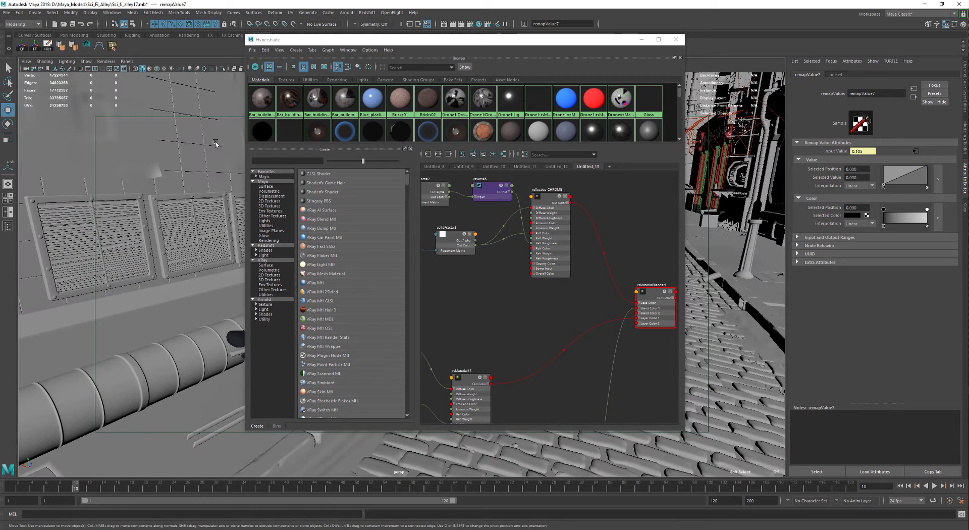
click(216, 144)
click(504, 154)
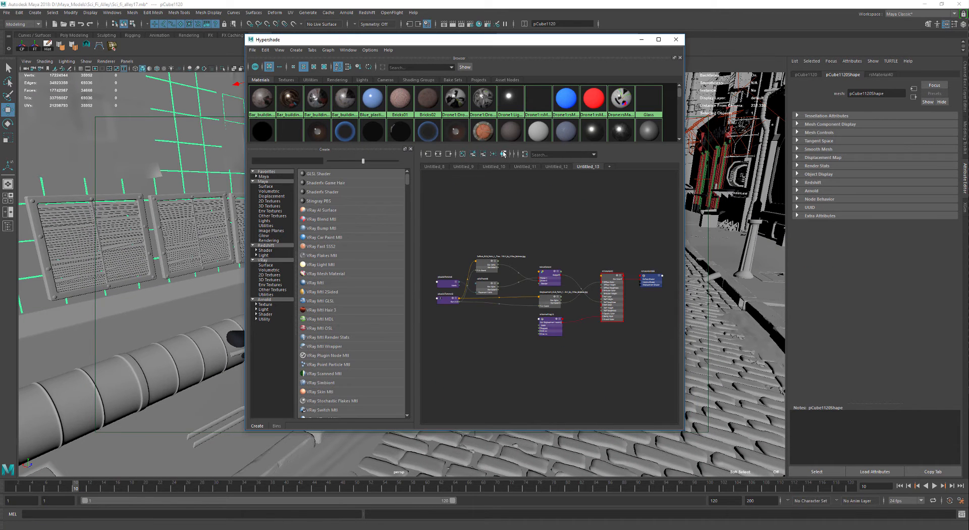
Move the blendColors4 node, the Reflect_OLD_Paint texture and the solid fractal node feeding it upward to spread out the network
drag(547, 279, 548, 272)
drag(489, 270, 489, 252)
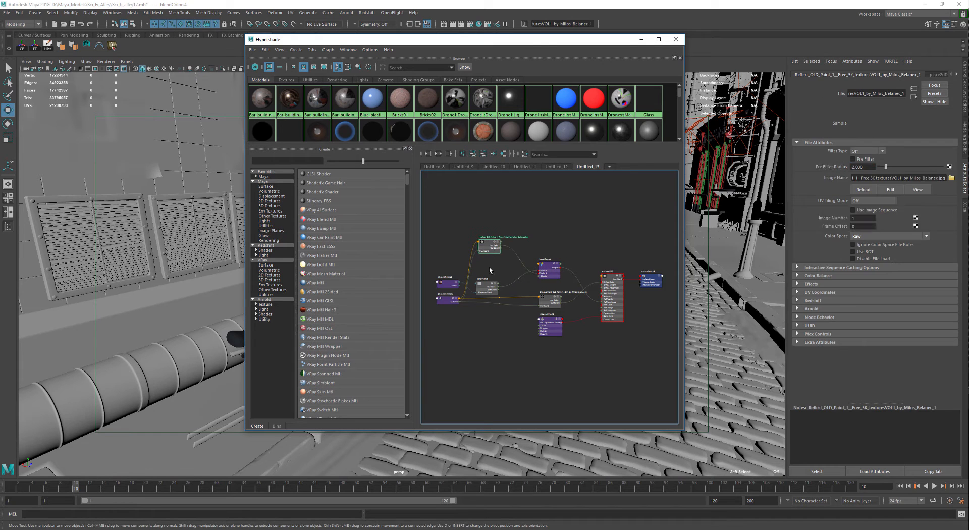
drag(491, 288, 494, 265)
Examine the Displacement_OLD_Paint texture feeding rsMaterial40, and move the rsNormalMap12 node slightly below it
scroll(625, 305, up, 3)
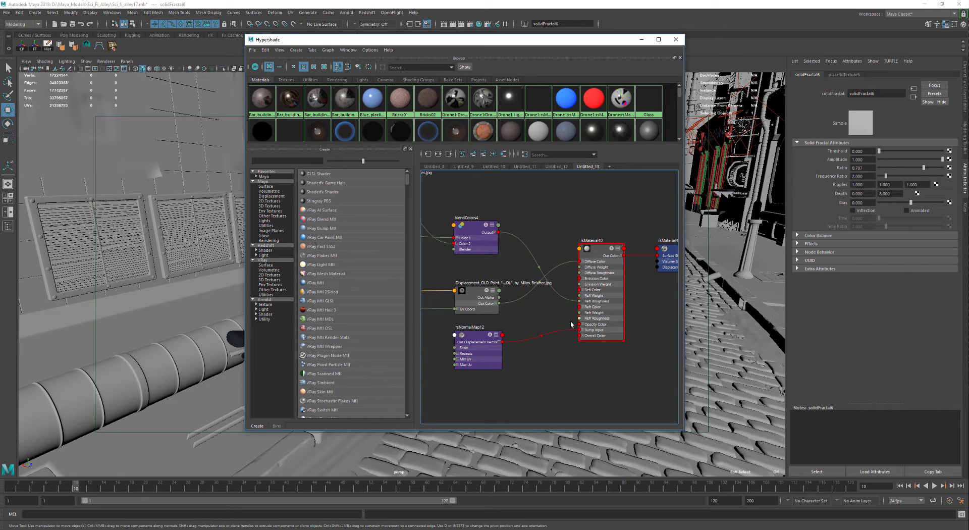
alt+middle_drag(568, 322, 612, 320)
click(525, 297)
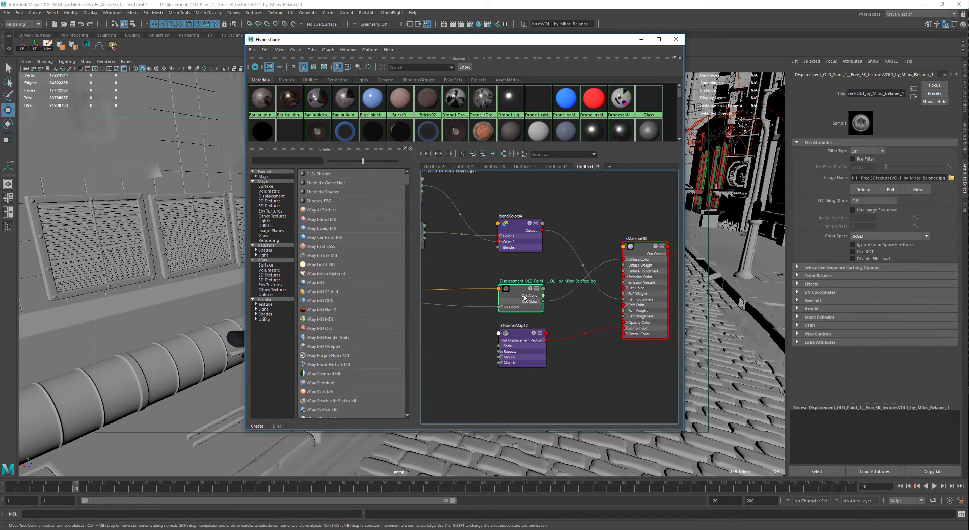
scroll(524, 298, down, 3)
alt+middle_drag(525, 297, 557, 293)
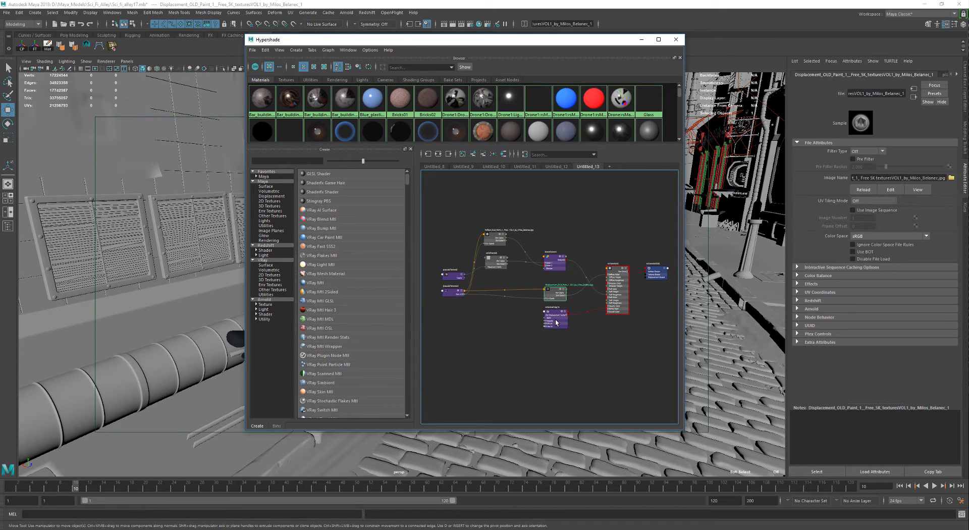
drag(555, 321, 558, 327)
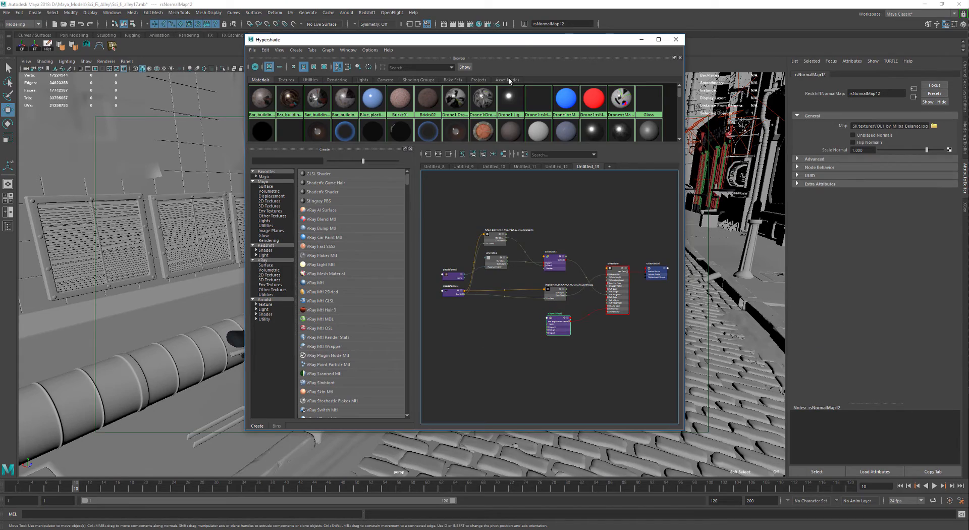
Move the Hypershade window aside and minimize it to clear the viewport
drag(523, 41, 274, 58)
alt+middle_drag(581, 258, 571, 369)
alt+drag(572, 369, 581, 289)
alt+drag(593, 281, 511, 173)
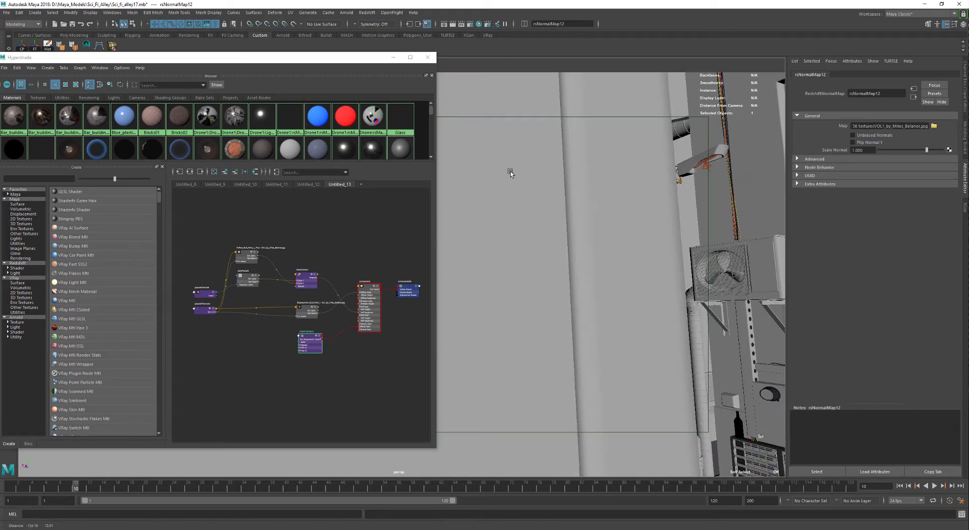
click(393, 57)
Examine the alley scene, from the cobbled street and bar facade to the corner wall with its pipes and cables
alt+drag(538, 235, 403, 266)
alt+middle_drag(403, 265, 491, 201)
alt+middle_drag(376, 285, 426, 284)
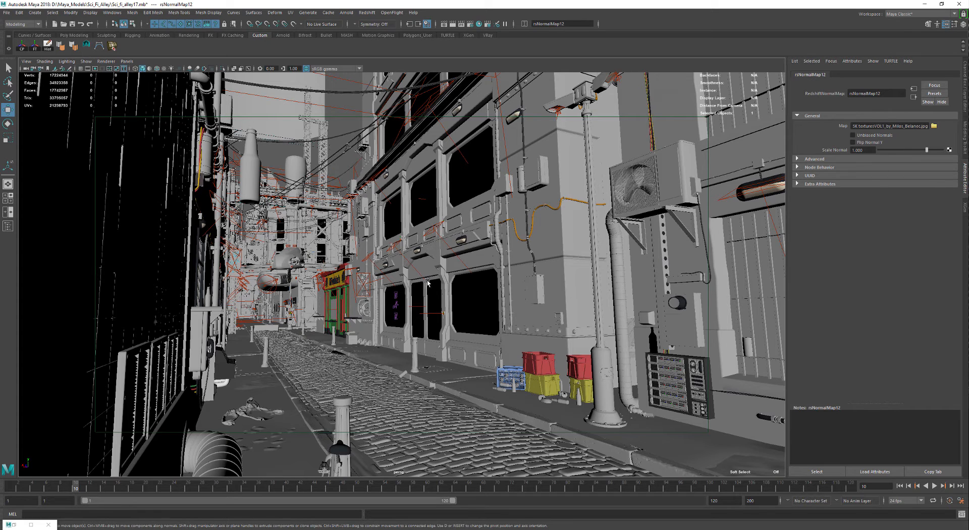
alt+drag(427, 281, 414, 283)
scroll(363, 276, up, 5)
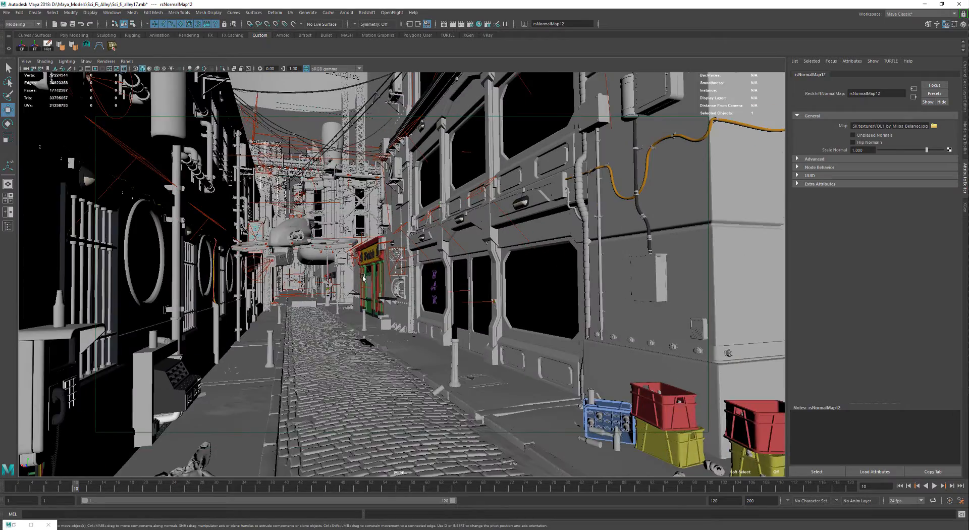
scroll(364, 275, up, 8)
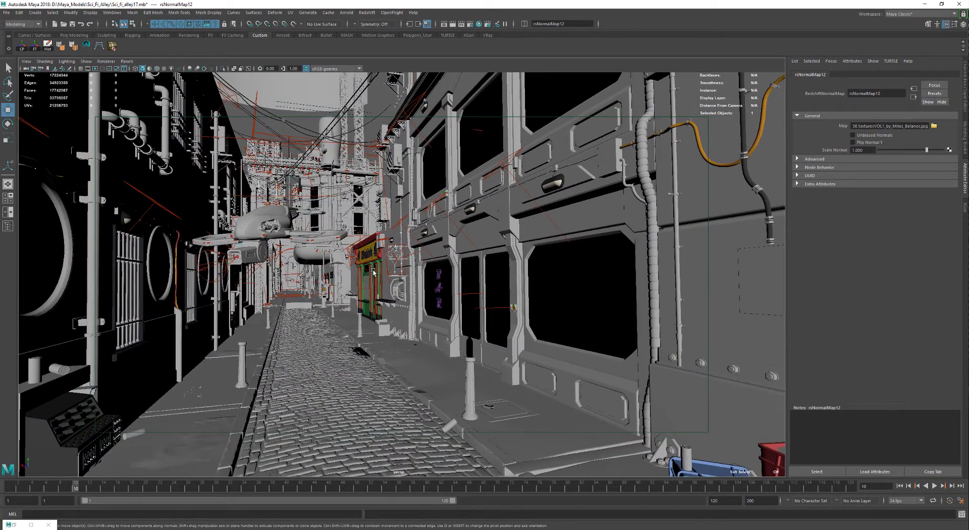
alt+drag(373, 272, 355, 198)
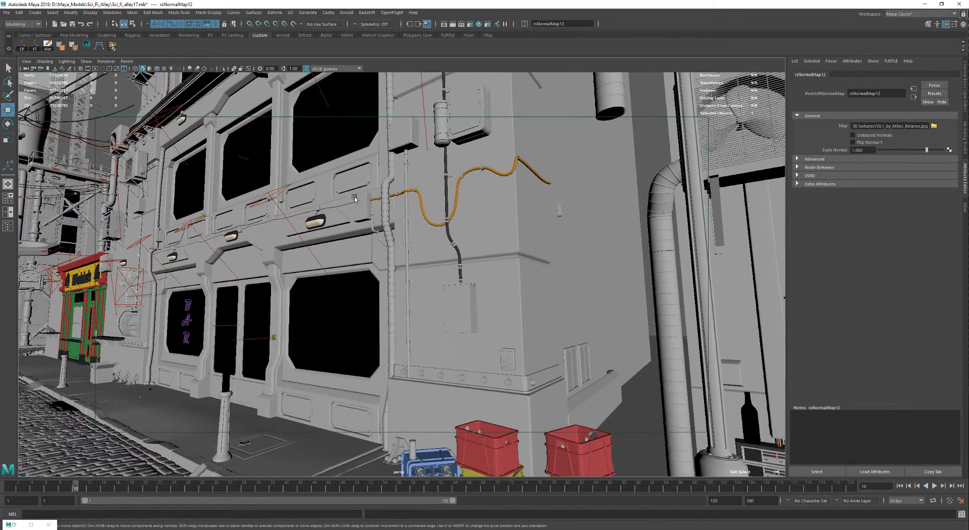
scroll(355, 198, up, 10)
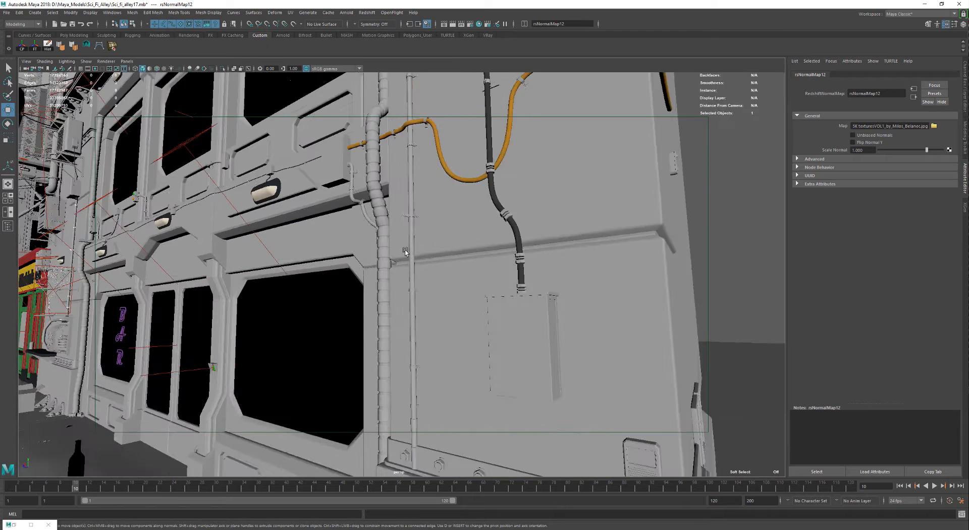
Examine the corner wall's ribbed pipe, orange cable and junction box, and the adjoining bar facade with its wall lamps
scroll(405, 251, up, 8)
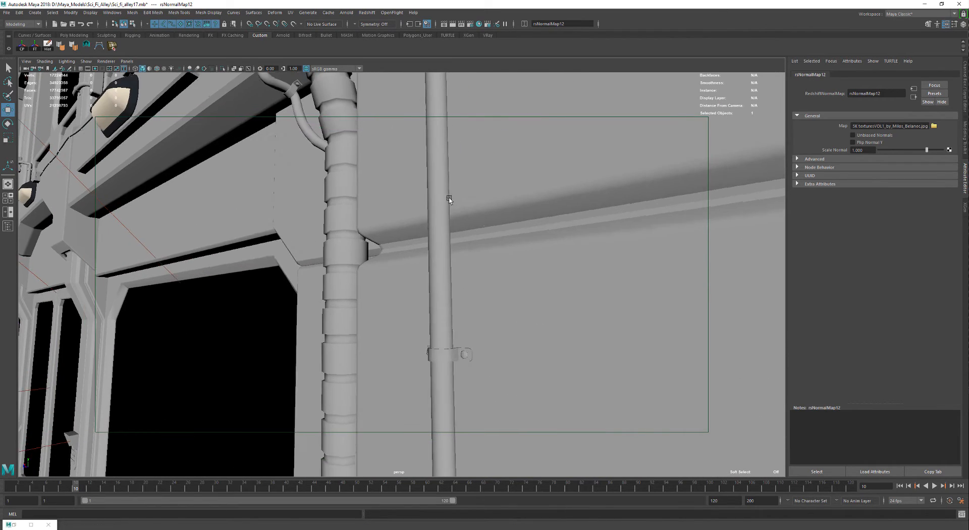
alt+middle_drag(448, 198, 431, 346)
alt+middle_drag(466, 100, 468, 252)
alt+middle_drag(476, 154, 471, 281)
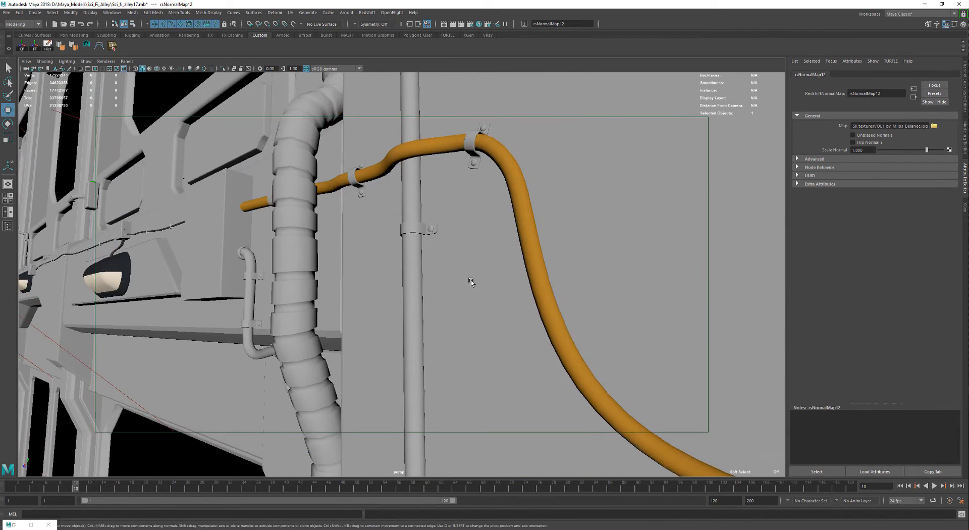
mouse_move(474, 177)
alt+middle_down()
mouse_move(476, 299)
mouse_move(494, 305)
alt+middle_up()
alt+middle_drag(515, 201, 521, 314)
scroll(400, 235, down, 5)
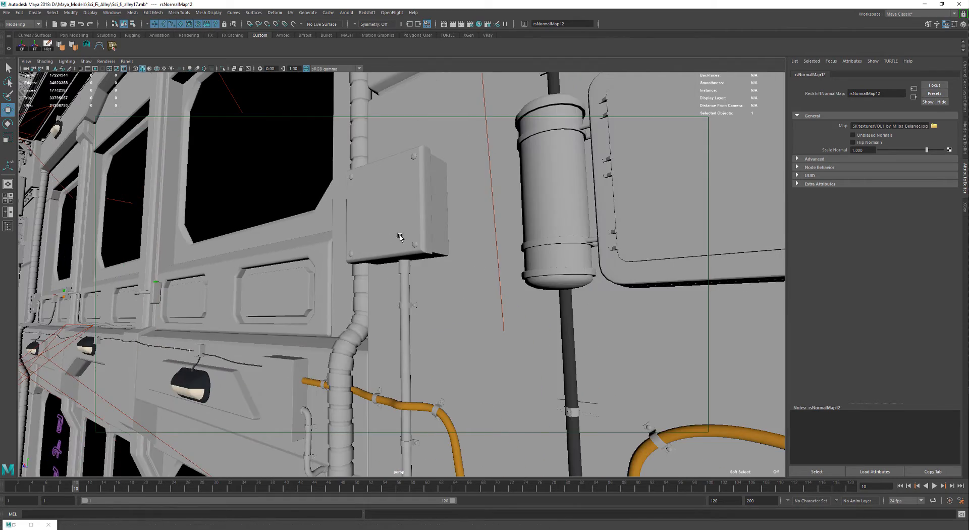
alt+drag(400, 235, 765, 200)
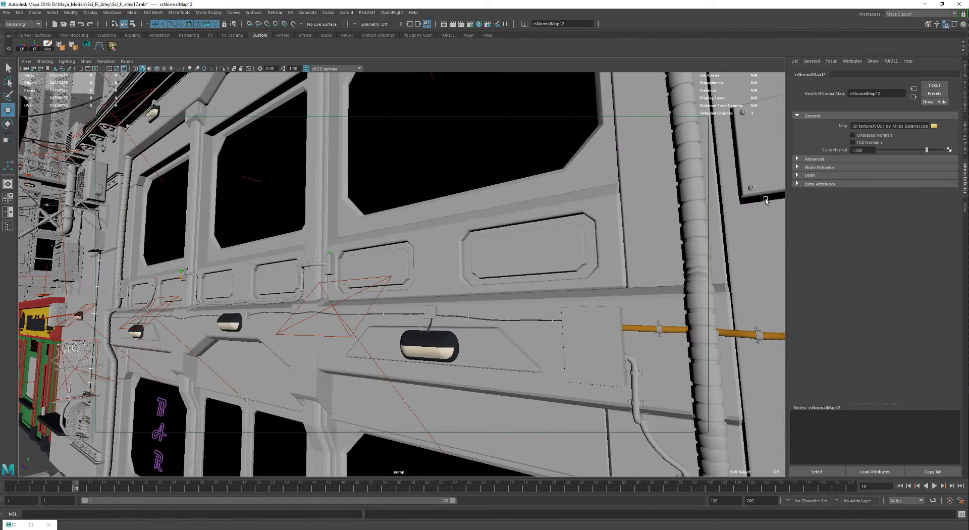
alt+middle_drag(364, 230, 595, 183)
scroll(425, 232, up, 3)
alt+middle_drag(434, 260, 524, 241)
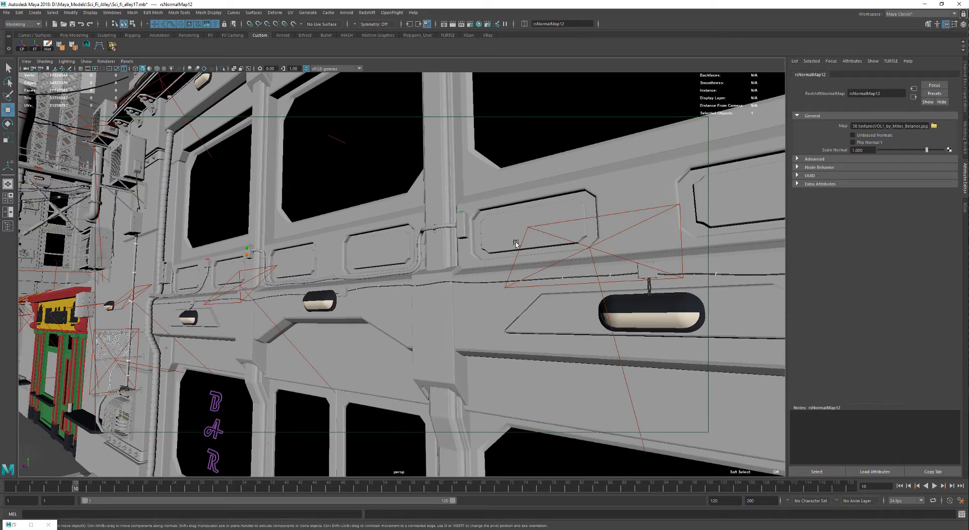
scroll(466, 245, down, 8)
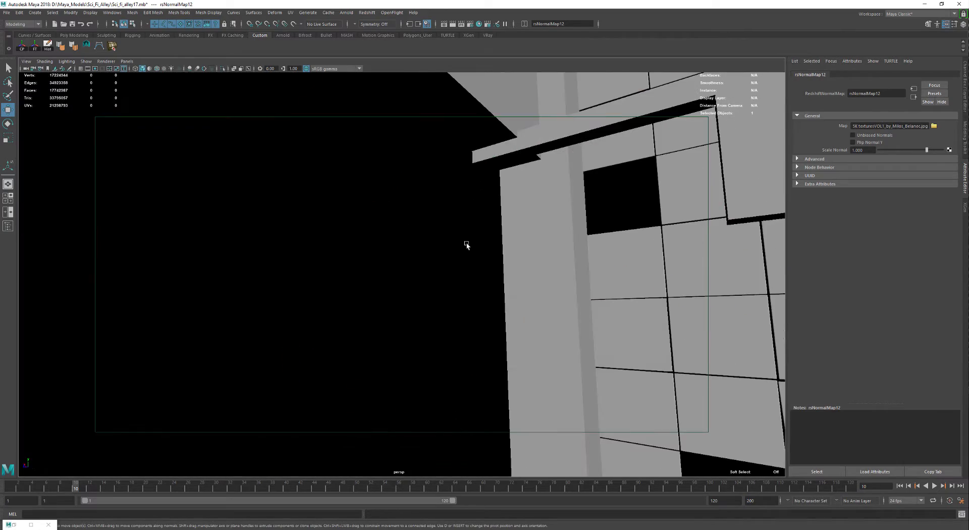
Examine the whole alley from a distance, including the air-conditioning units, overhead cables, hovering vehicle and upper facade
alt+drag(515, 245, 449, 232)
scroll(447, 214, down, 4)
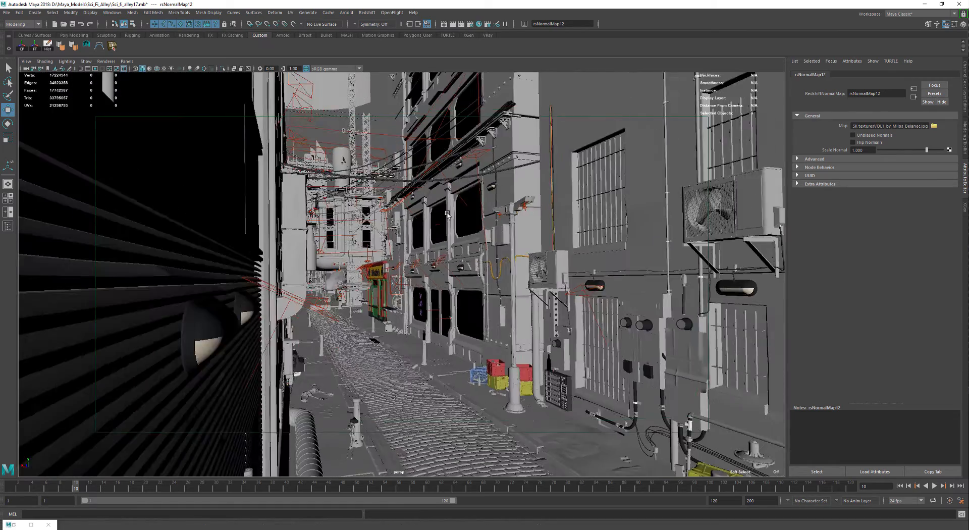
scroll(447, 217, down, 3)
alt+middle_drag(473, 189, 425, 209)
scroll(425, 209, up, 5)
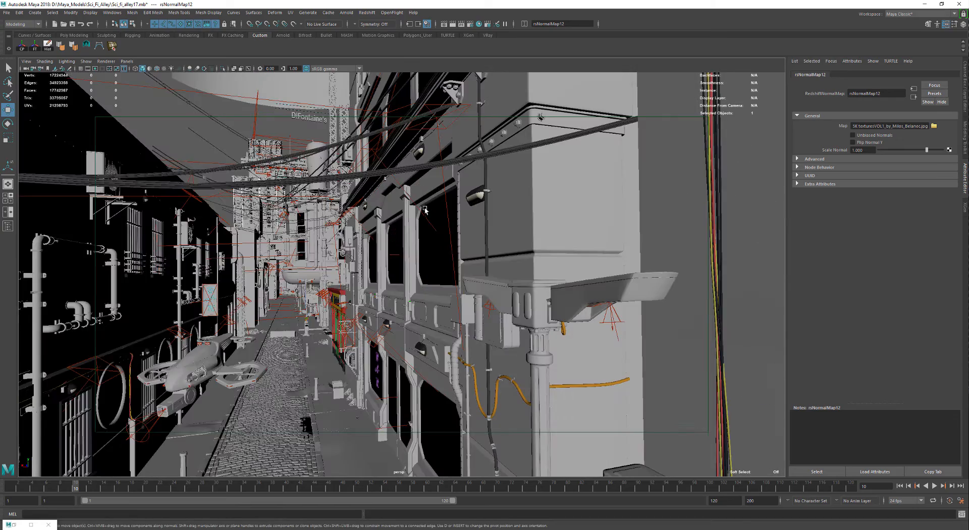
alt+middle_drag(449, 178, 500, 172)
alt+right_drag(429, 240, 529, 305)
alt+middle_drag(462, 258, 479, 216)
alt+right_drag(435, 341, 393, 323)
alt+middle_drag(424, 323, 438, 217)
alt+right_drag(438, 217, 462, 198)
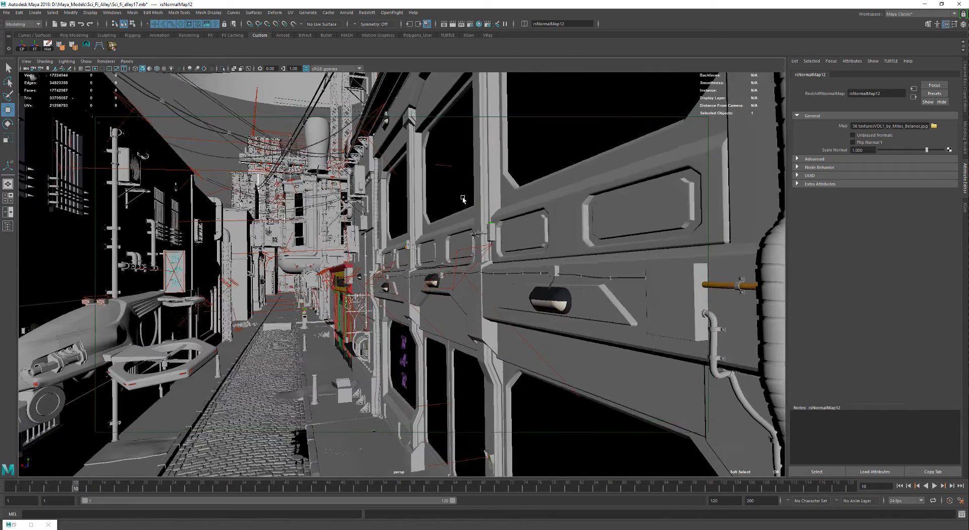
Examine the opposite side of the cobbled street, with its round windows, barred windows, payphone and control console
alt+middle_drag(411, 356, 424, 307)
alt+drag(337, 334, 323, 319)
alt+middle_drag(391, 242, 454, 162)
alt+right_drag(414, 272, 449, 288)
alt+drag(438, 294, 403, 297)
alt+middle_drag(439, 308, 492, 314)
alt+right_drag(492, 314, 452, 298)
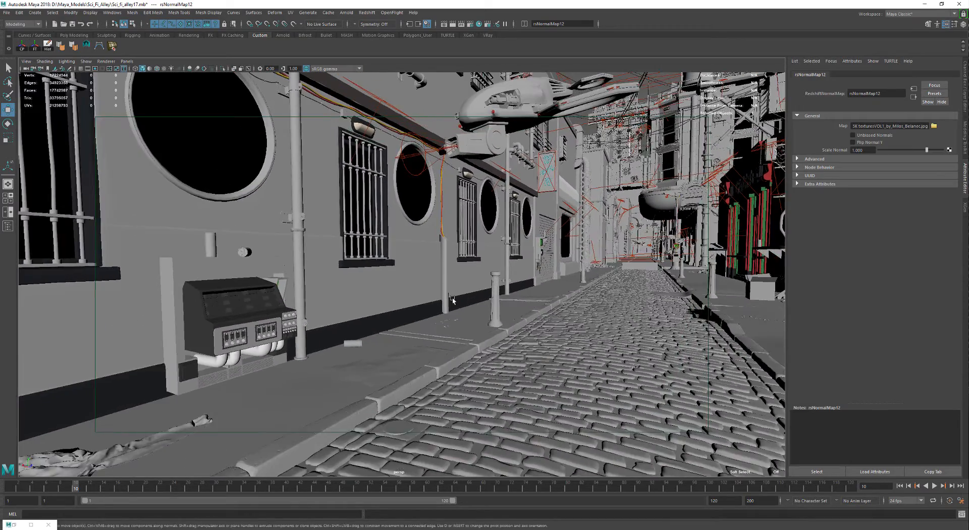
alt+middle_drag(453, 298, 439, 335)
alt+drag(459, 298, 321, 309)
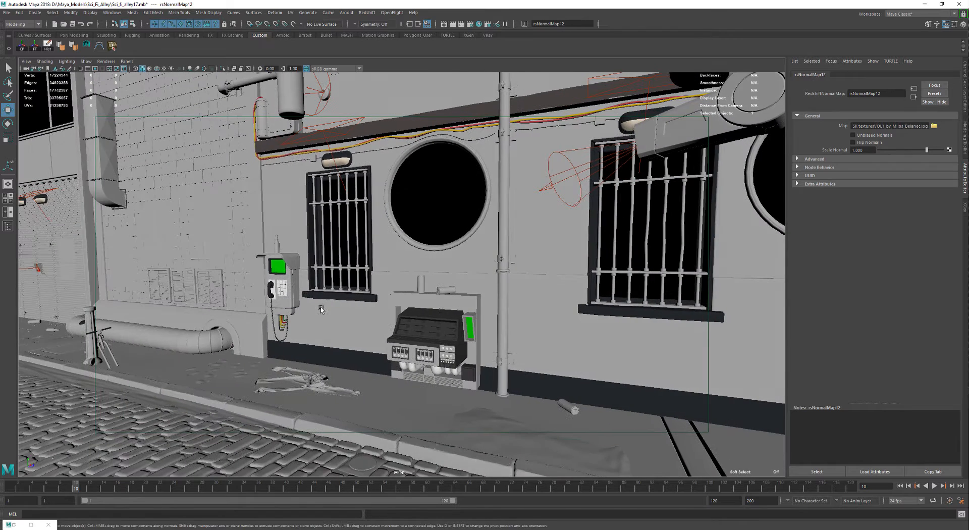
Select the large ribbed pipe lying beside the brick wall and examine the alley along its full length
click(167, 346)
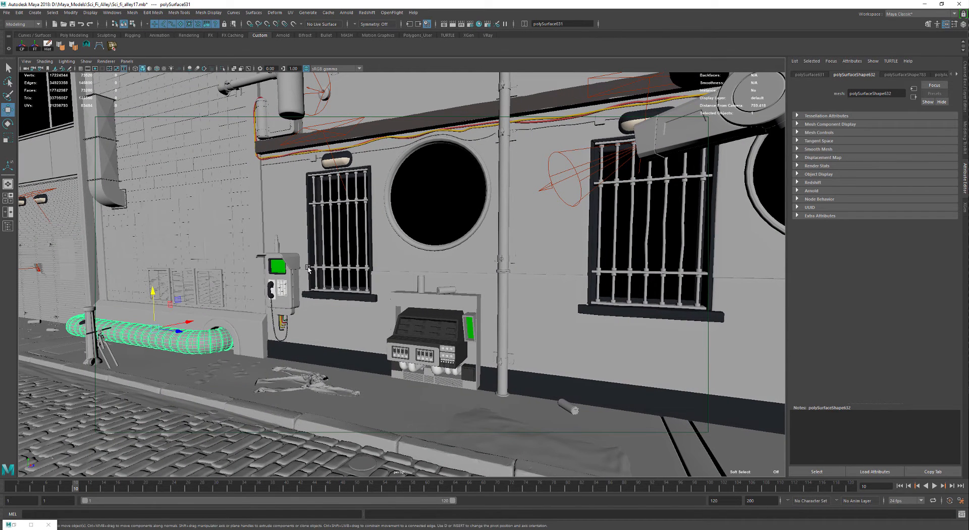
alt+drag(343, 252, 348, 345)
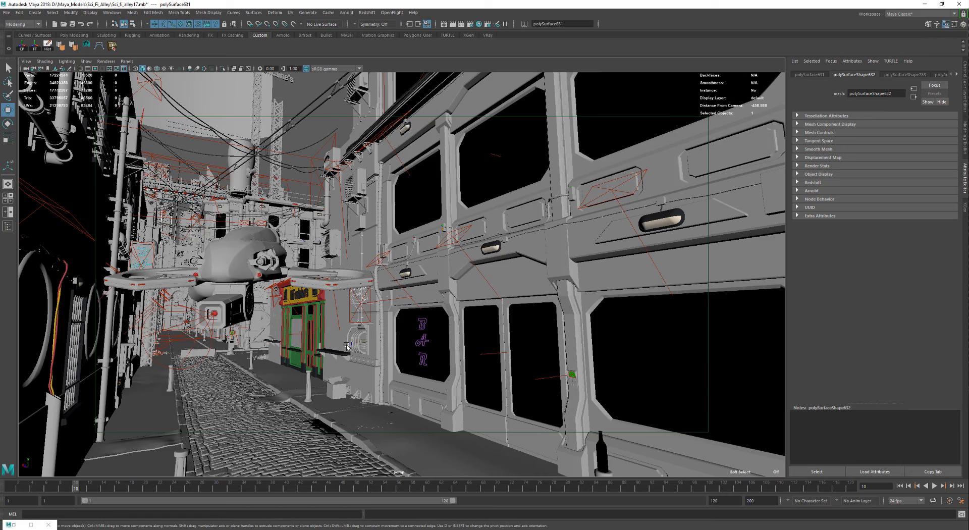
scroll(411, 387, down, 5)
alt+drag(419, 354, 360, 357)
alt+middle_drag(418, 288, 433, 320)
scroll(434, 320, down, 5)
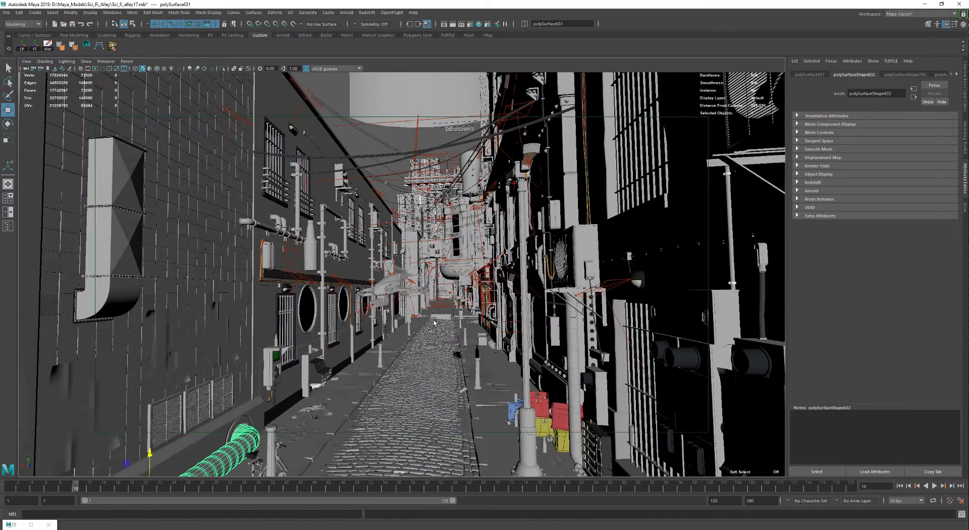
alt+right_drag(433, 320, 415, 292)
alt+drag(415, 291, 418, 296)
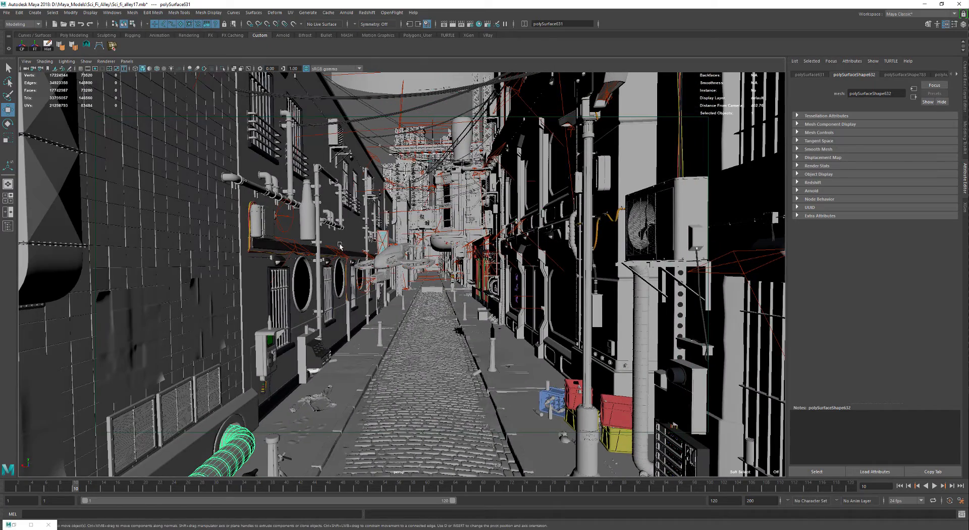
Open the render settings, enlarge the window and review the common file output and resolution options
click(470, 24)
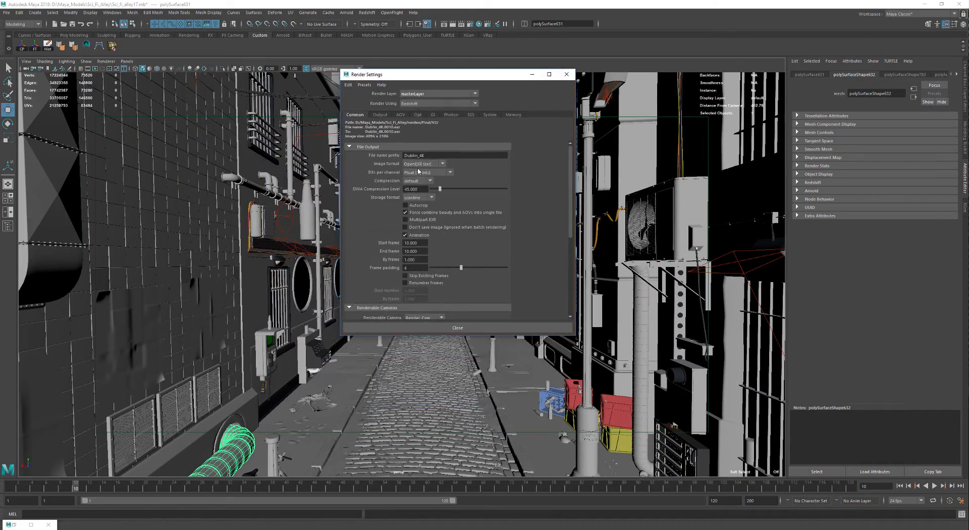
drag(427, 335, 427, 446)
click(415, 156)
double_click(416, 156)
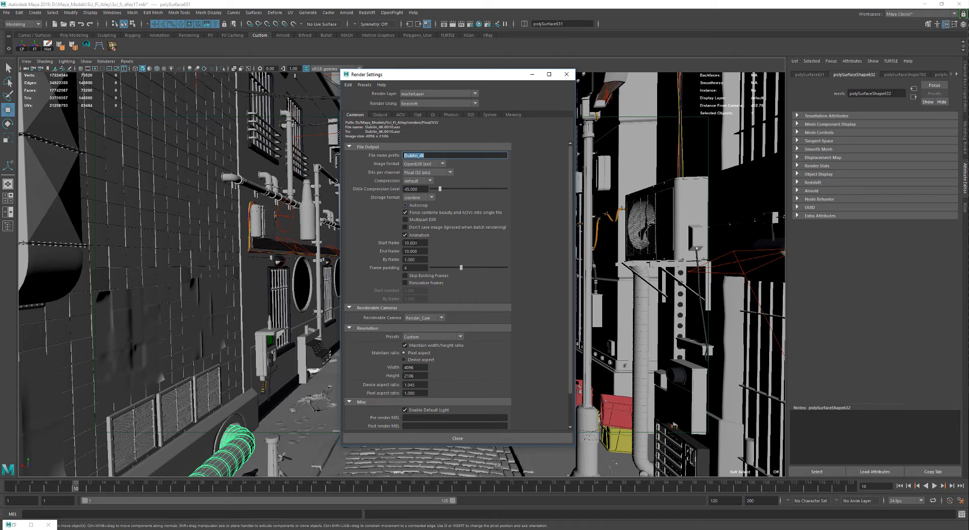
Review the Redshift unified sampling values, the brute force GI ray count and the maximum trace depth
click(387, 115)
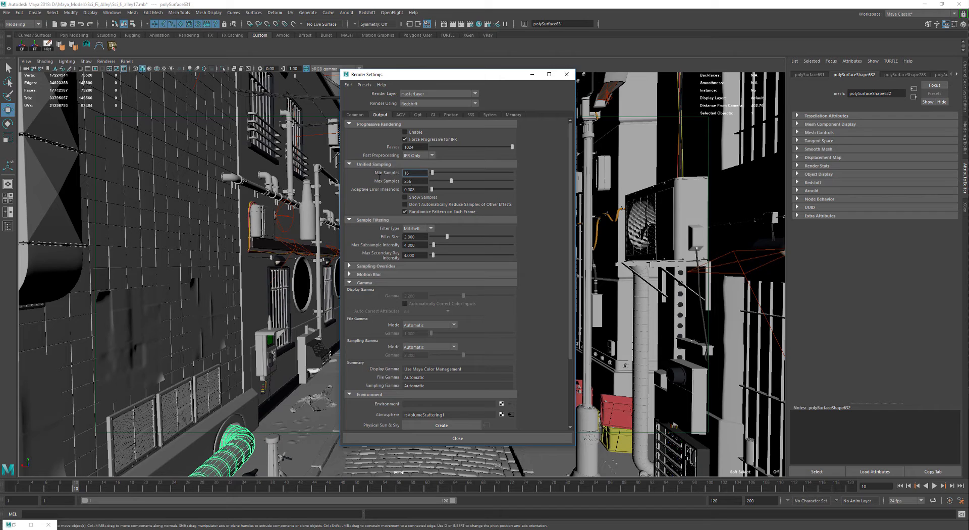
double_click(415, 181)
click(433, 115)
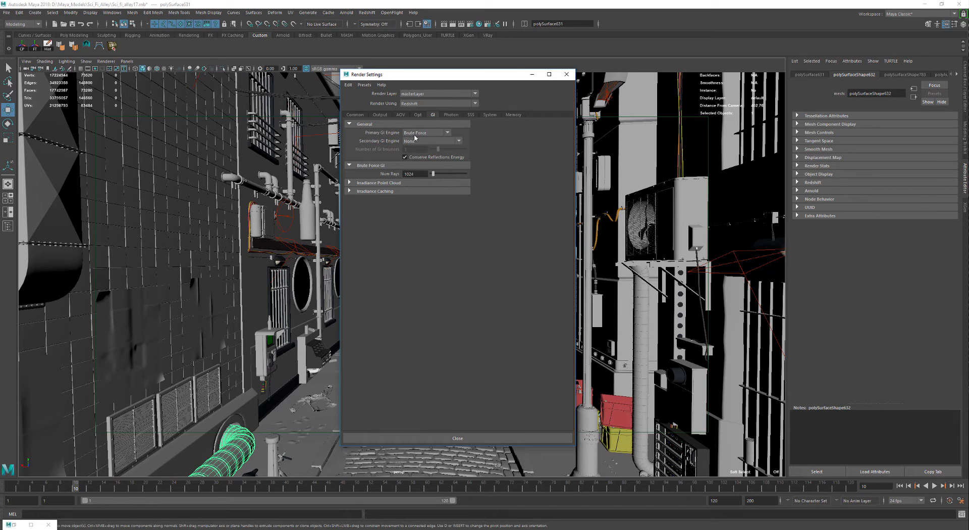
double_click(414, 174)
click(380, 114)
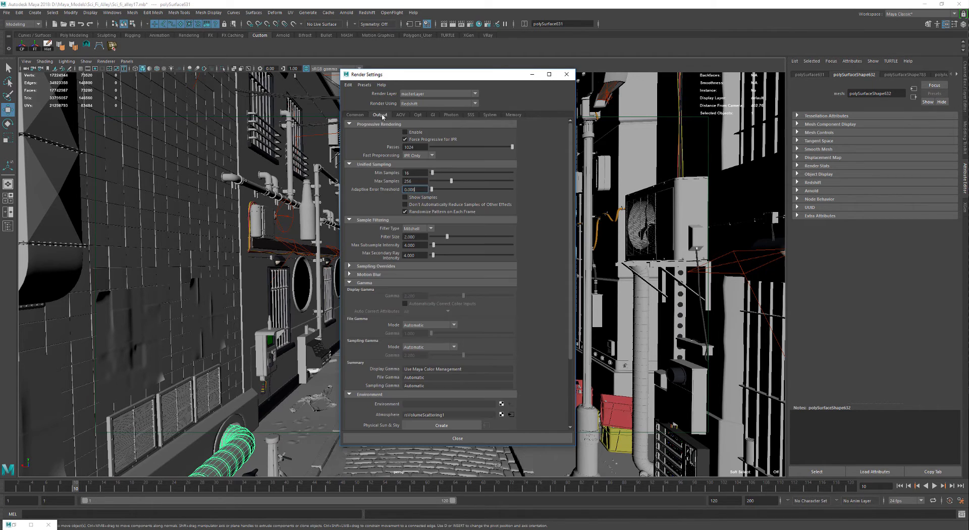
click(417, 115)
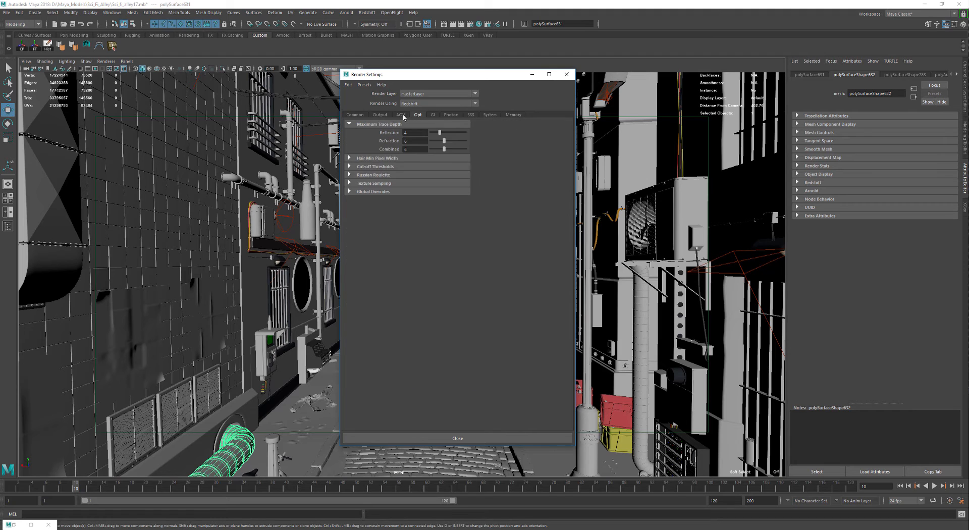
Review the first active AOVs and delete the duplicate Z depth AOV listed above Emission
click(402, 115)
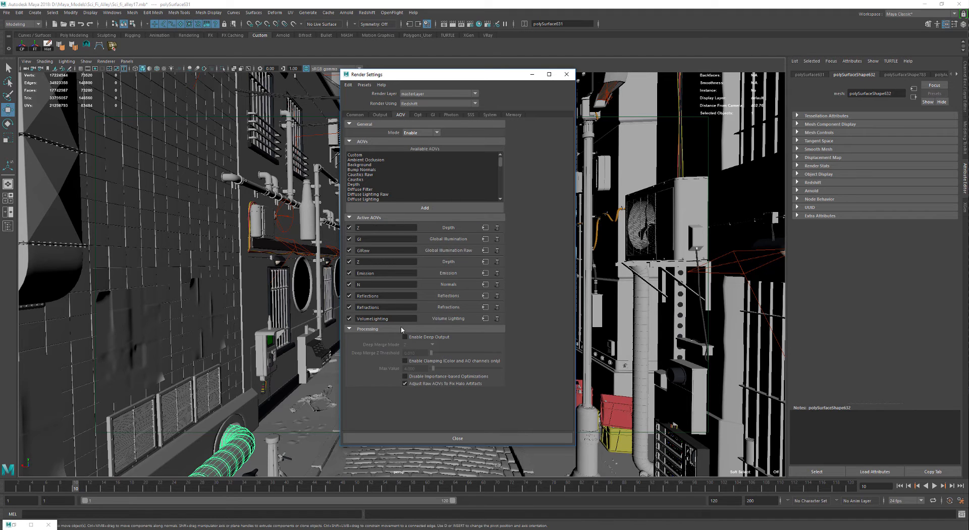
double_click(364, 229)
double_click(372, 237)
double_click(380, 250)
click(497, 262)
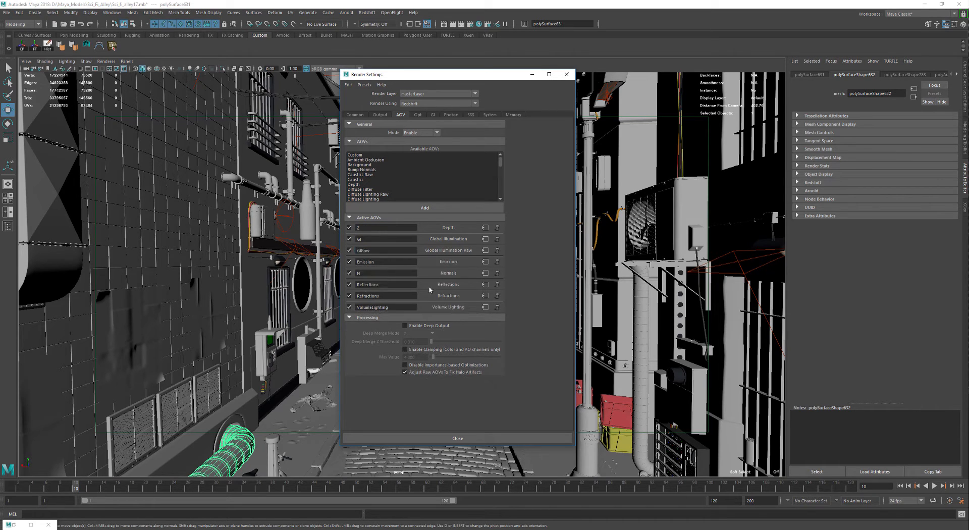
Review the remaining active AOVs from Emission to VolumeLighting and the rest of the available AOVs
double_click(385, 262)
double_click(385, 273)
double_click(386, 285)
double_click(386, 296)
double_click(371, 306)
scroll(480, 187, down, 8)
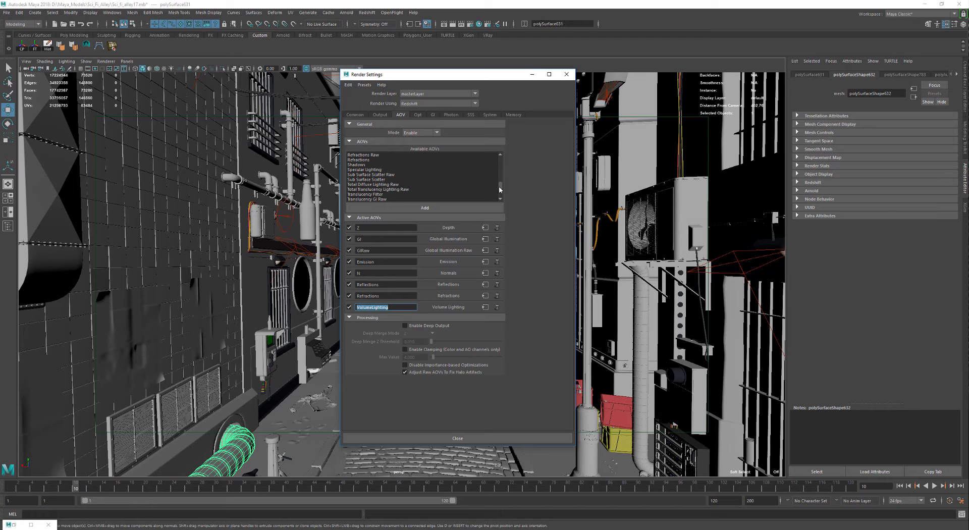
click(499, 199)
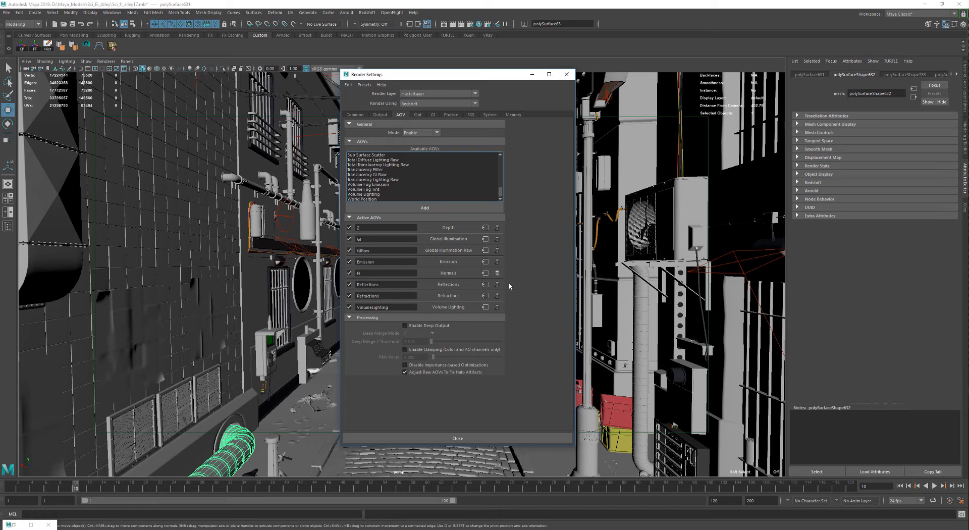
double_click(383, 295)
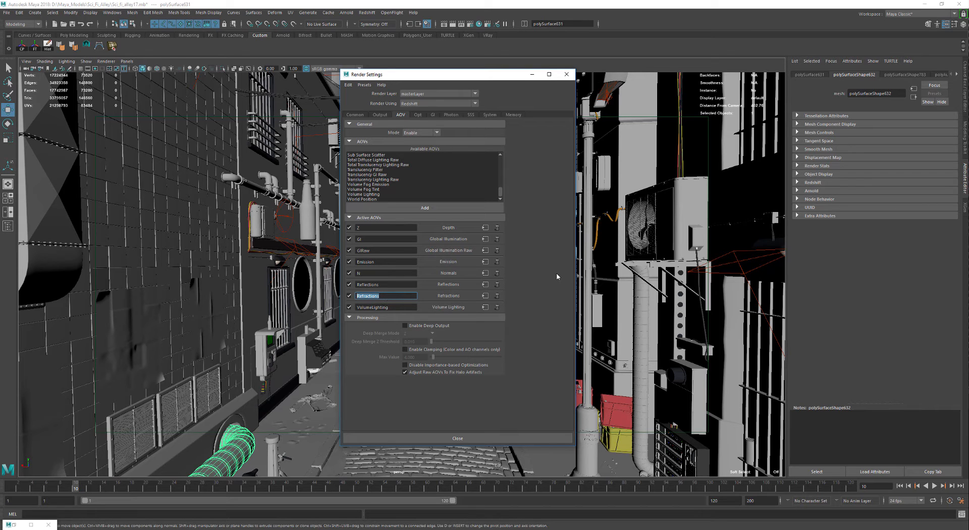
Move the render settings window, review the maximum trace depth again and close the window
drag(383, 74, 135, 121)
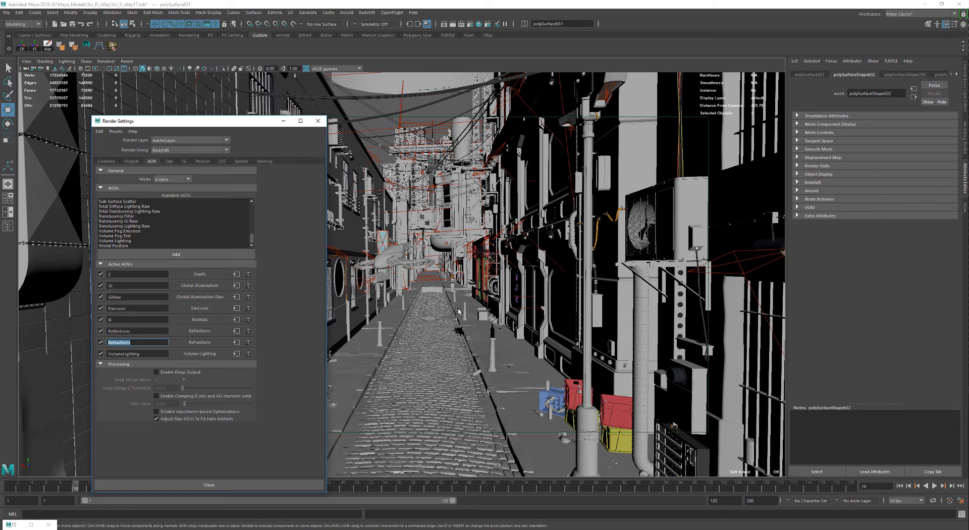
drag(243, 120, 490, 62)
click(403, 110)
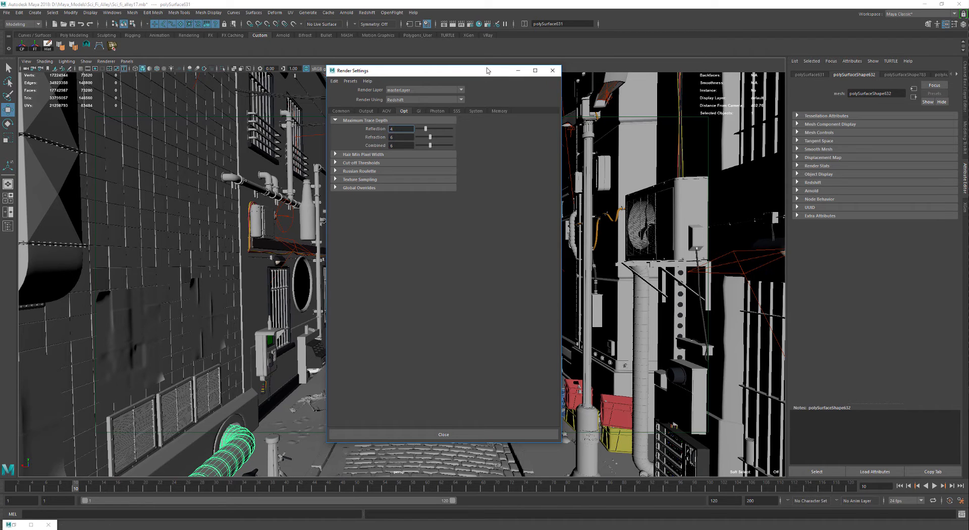
drag(481, 75, 529, 70)
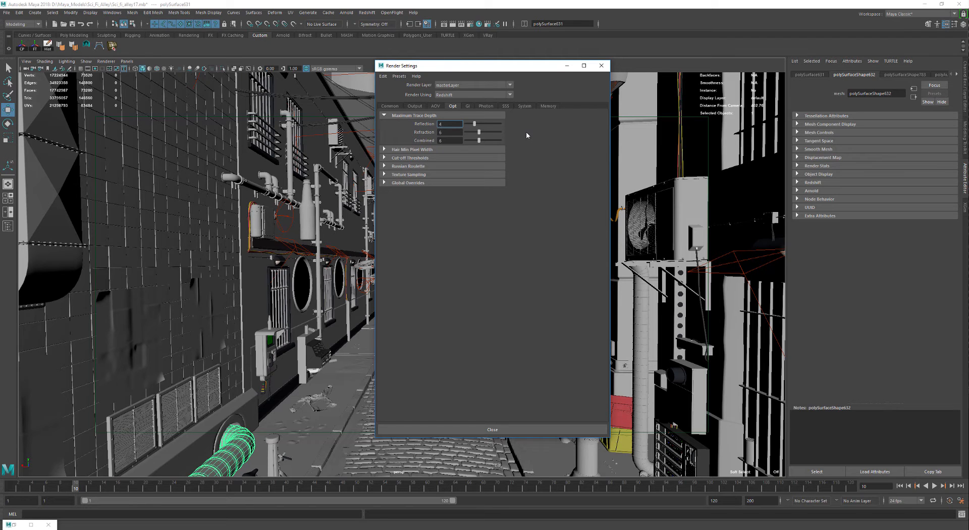
click(444, 431)
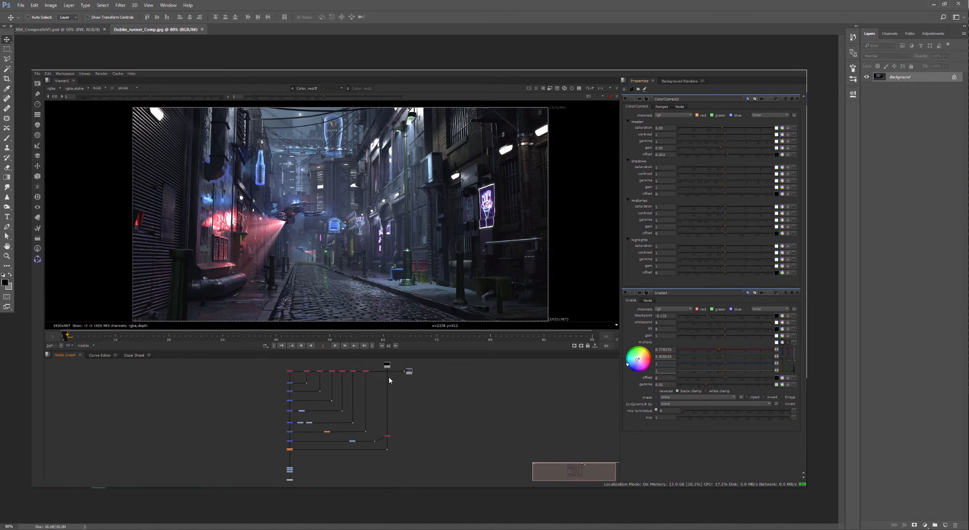
Switch to Photoshop and examine the compositing node graph in the screenshot of the final alley image
alt+scroll(389, 377, up, 2)
alt+scroll(383, 411, up, 3)
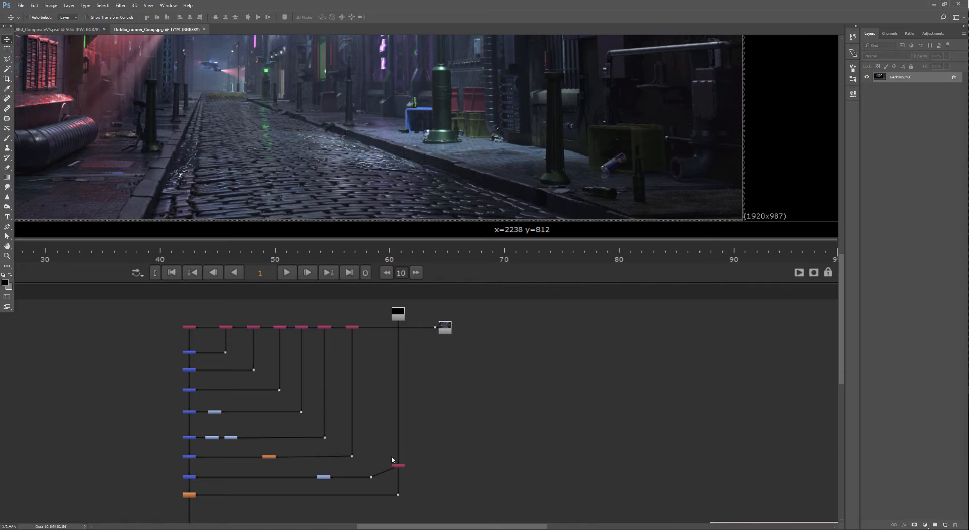
alt+scroll(431, 464, down, 2)
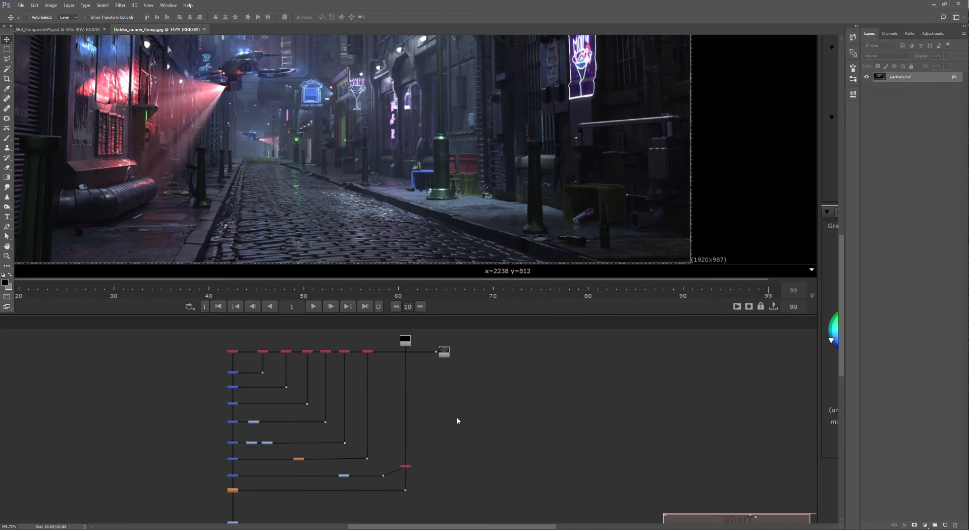
alt+scroll(473, 407, down, 3)
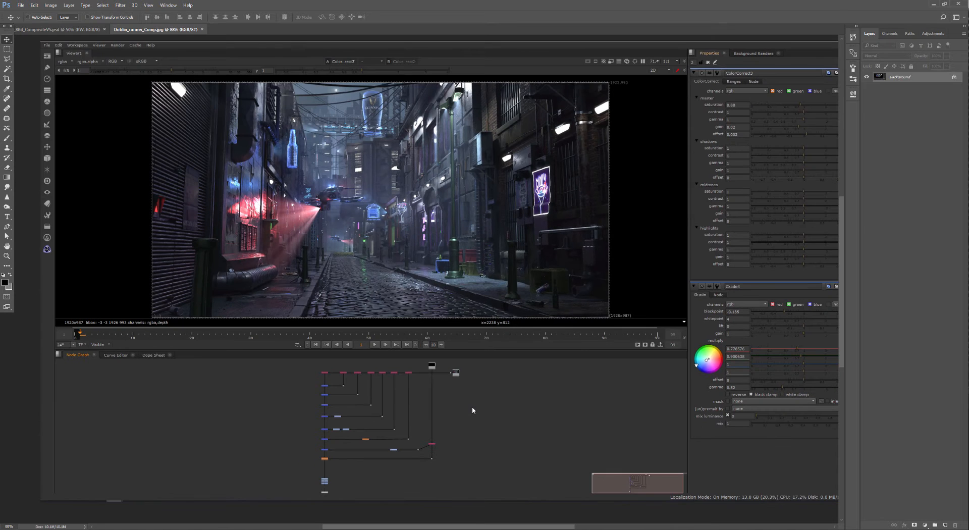
alt+scroll(368, 459, up, 2)
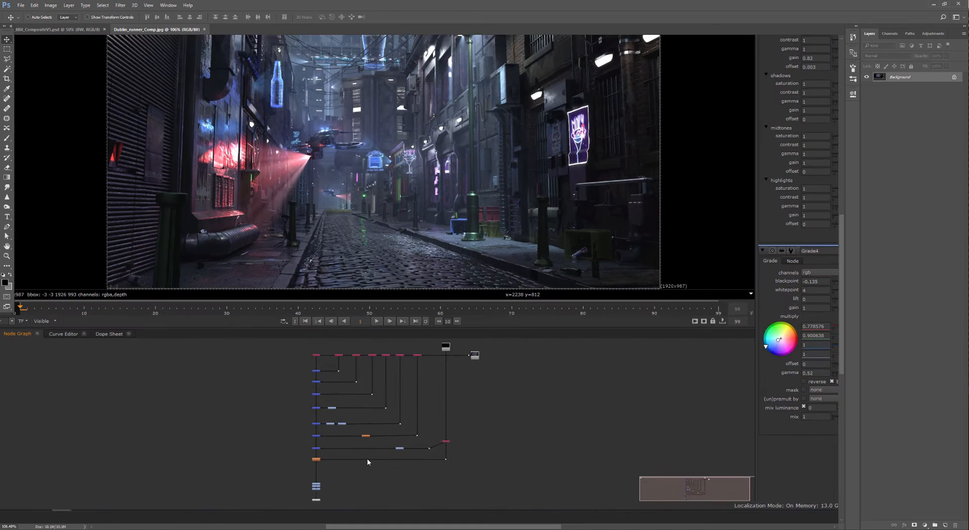
alt+scroll(368, 459, down, 2)
alt+scroll(447, 373, up, 8)
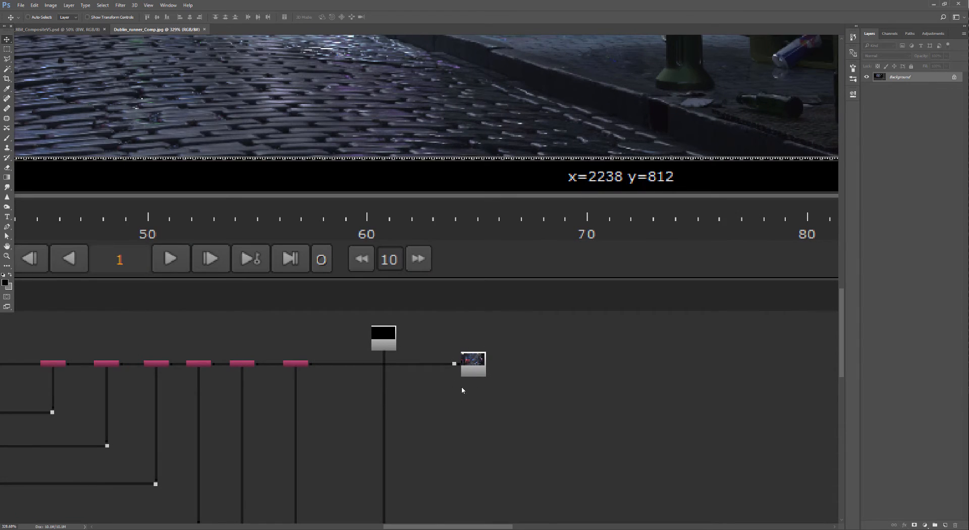
Examine the upper merge chain and its branches in the compositing node graph, comparing them with the alley image above
alt+scroll(443, 386, down, 3)
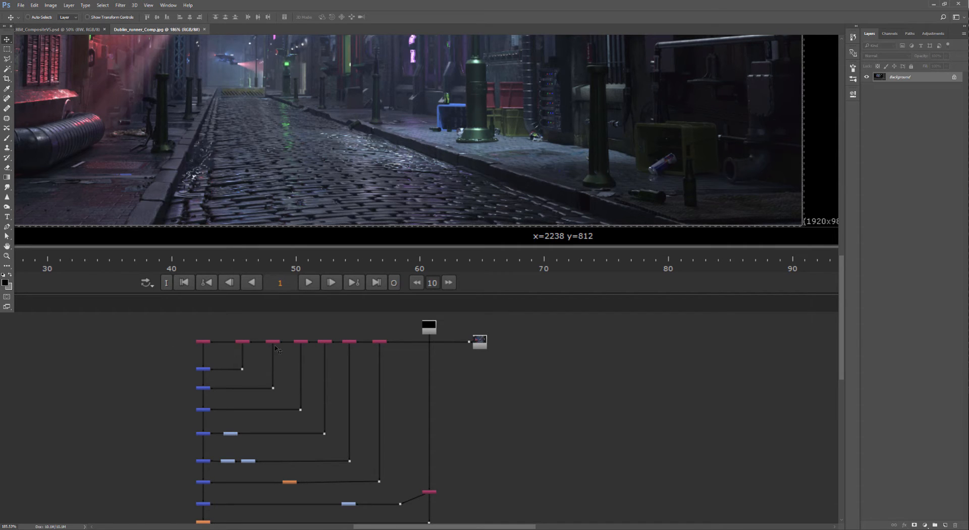
alt+scroll(196, 371, down, 2)
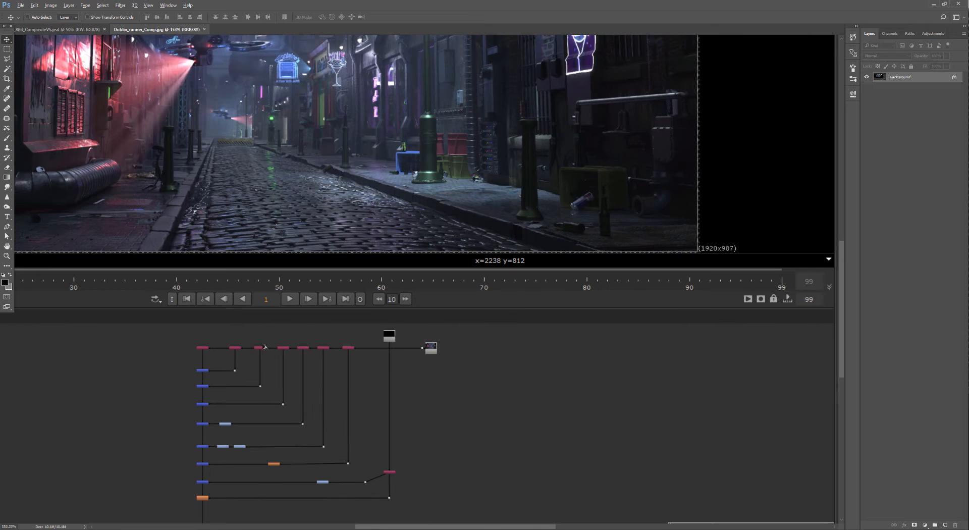
scroll(196, 352, up, 5)
scroll(198, 358, down, 4)
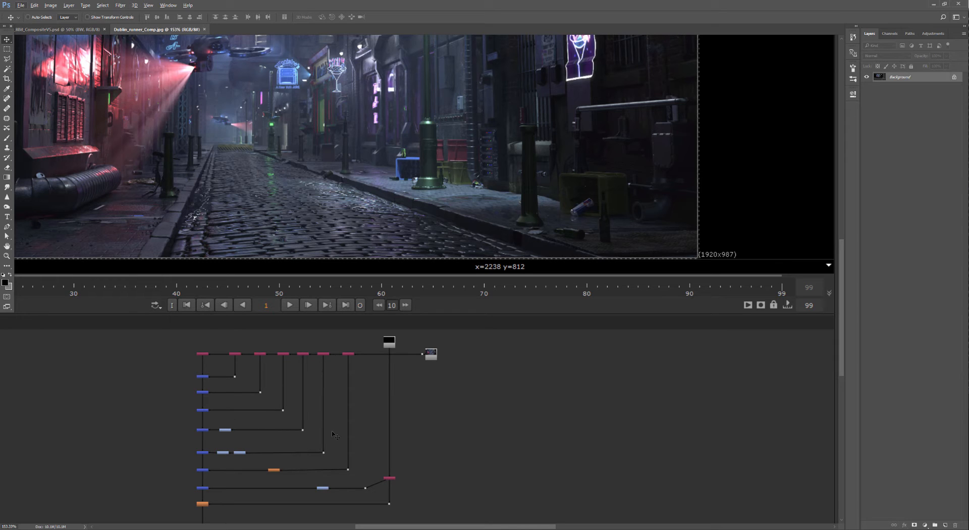
ctrl+scroll(272, 462, down, 1)
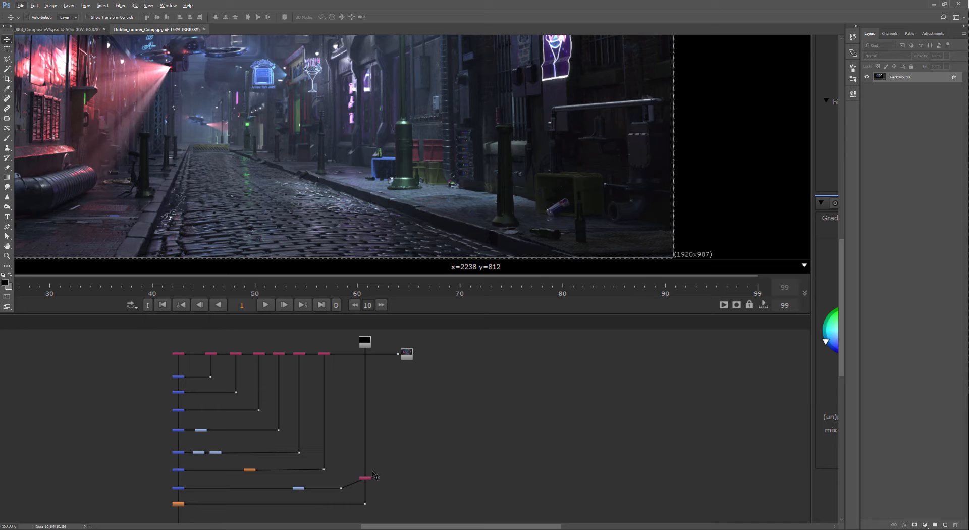
scroll(295, 108, up, 10)
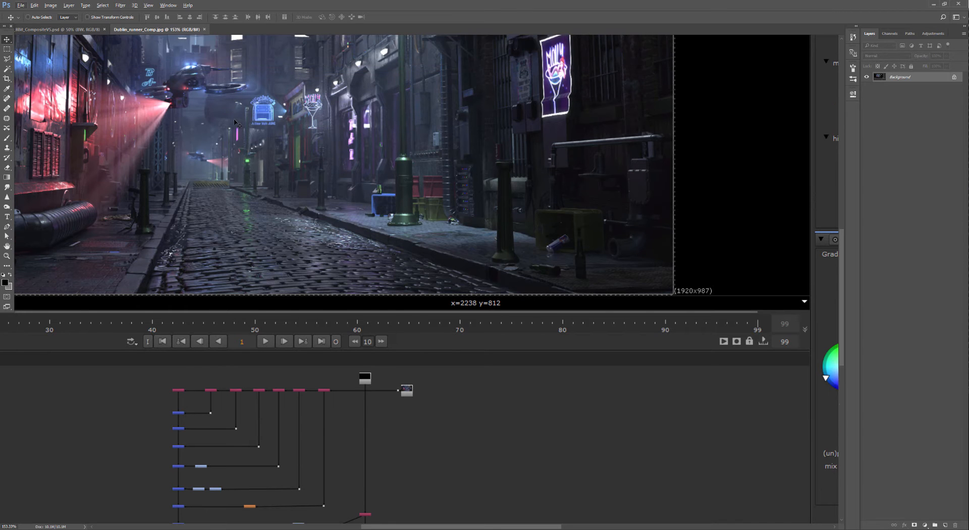
scroll(221, 112, up, 1)
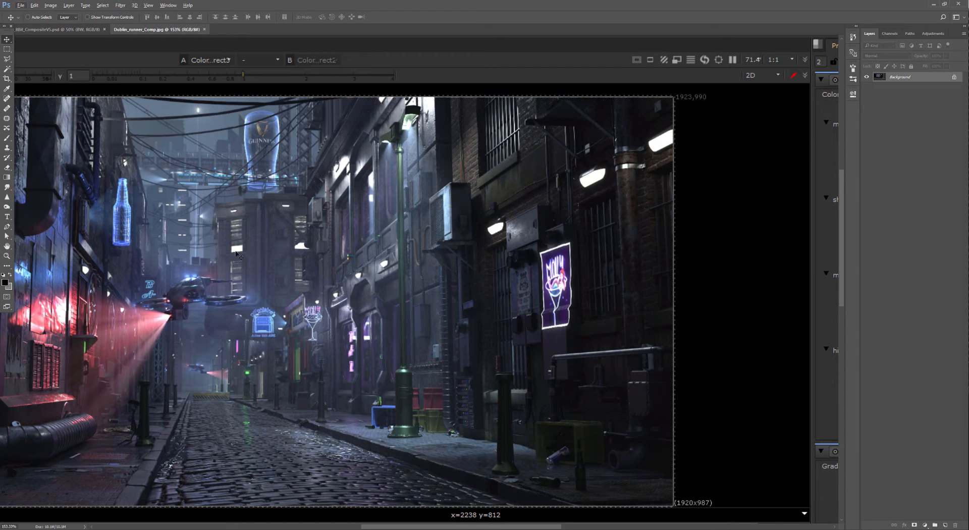
ctrl+scroll(209, 265, down, 3)
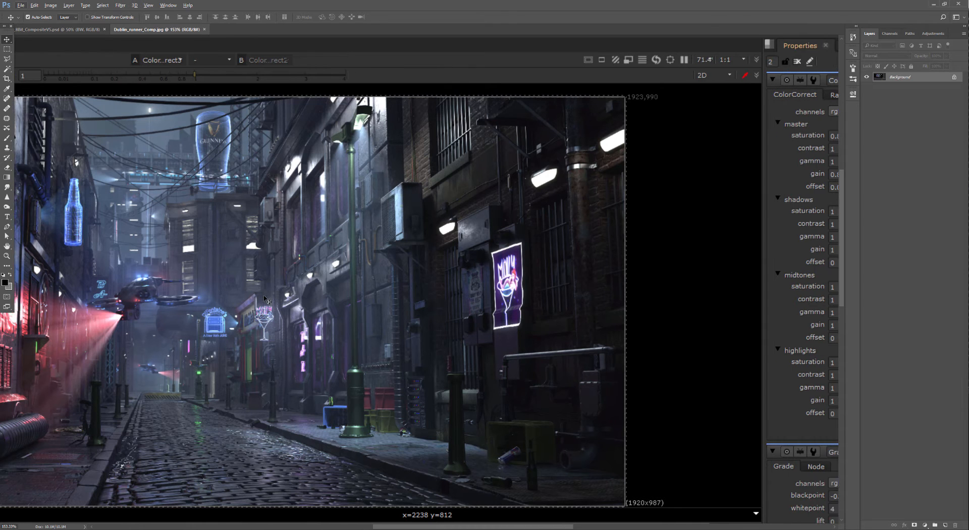
alt+scroll(264, 298, down, 8)
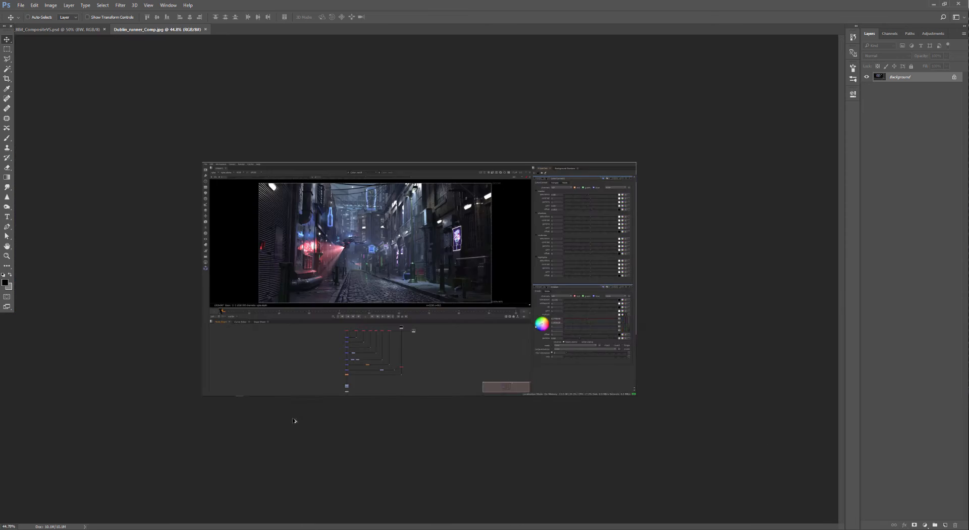
Examine the input nodes at the graph's lower end, then review the full screenshot with its ColorCorrect and Grade settings
alt+scroll(358, 359, up, 5)
alt+scroll(283, 454, up, 3)
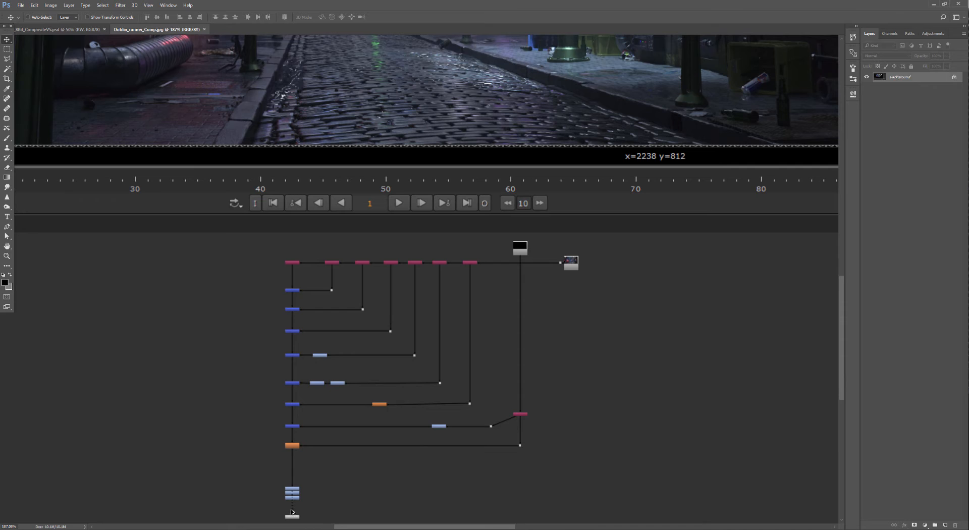
alt+scroll(288, 474, up, 2)
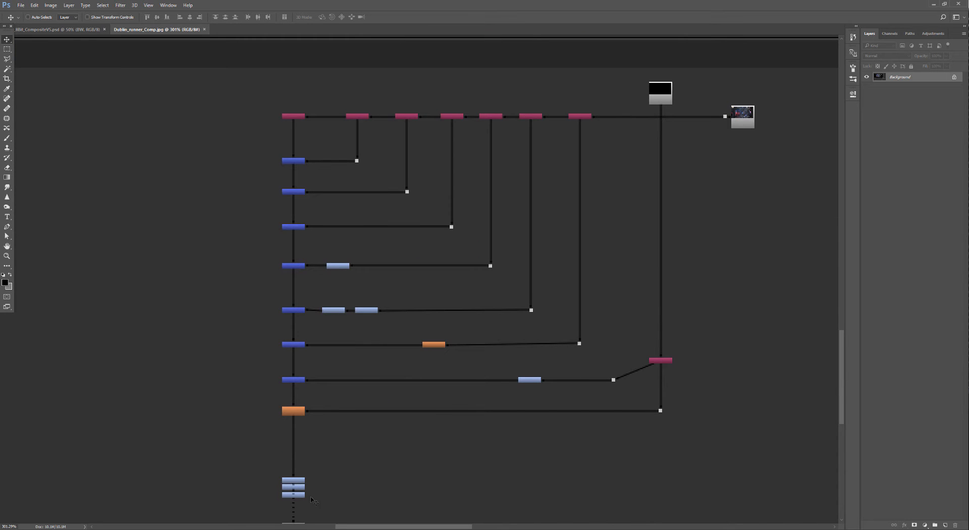
alt+scroll(292, 493, up, 1)
alt+scroll(291, 493, down, 10)
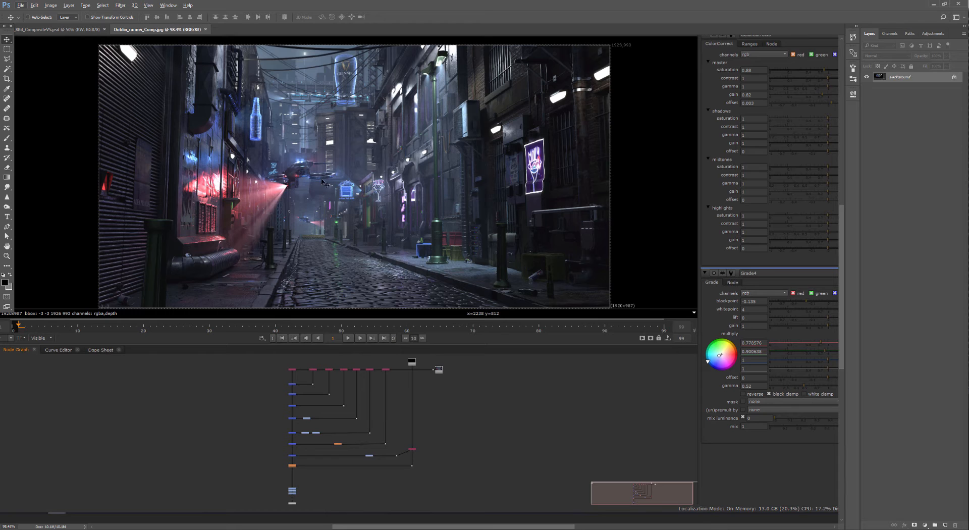
alt+scroll(211, 250, down, 2)
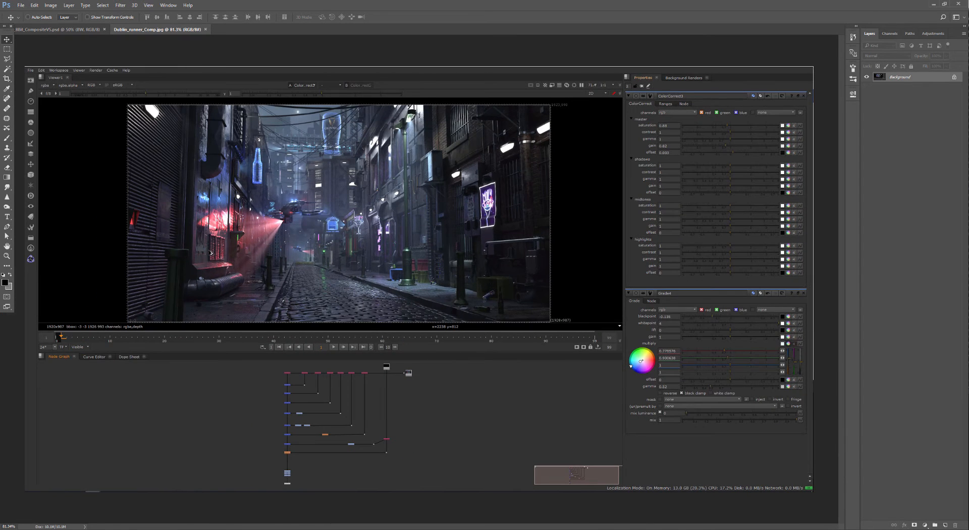
alt+scroll(211, 249, up, 2)
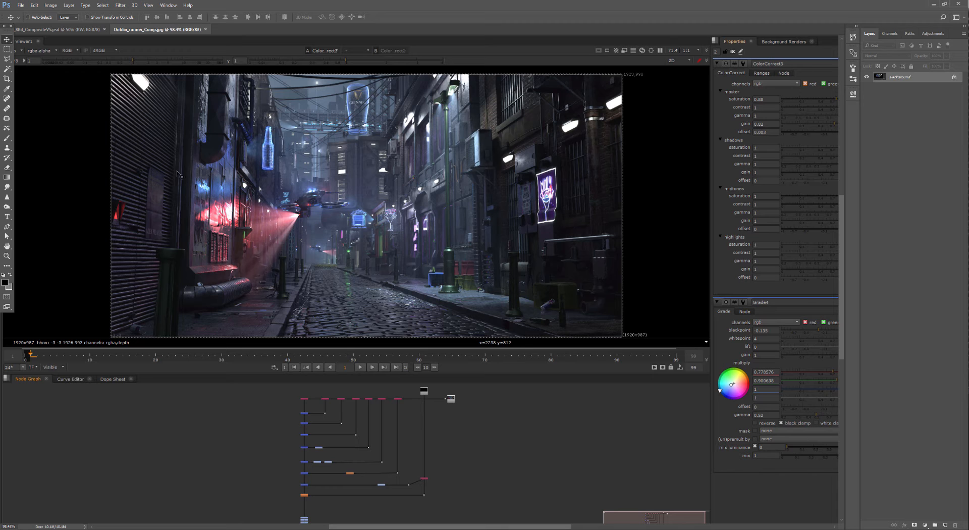
Bring up the layered composite PSD and inspect the flying vehicle, neon signs and facade lamps at close range
click(84, 30)
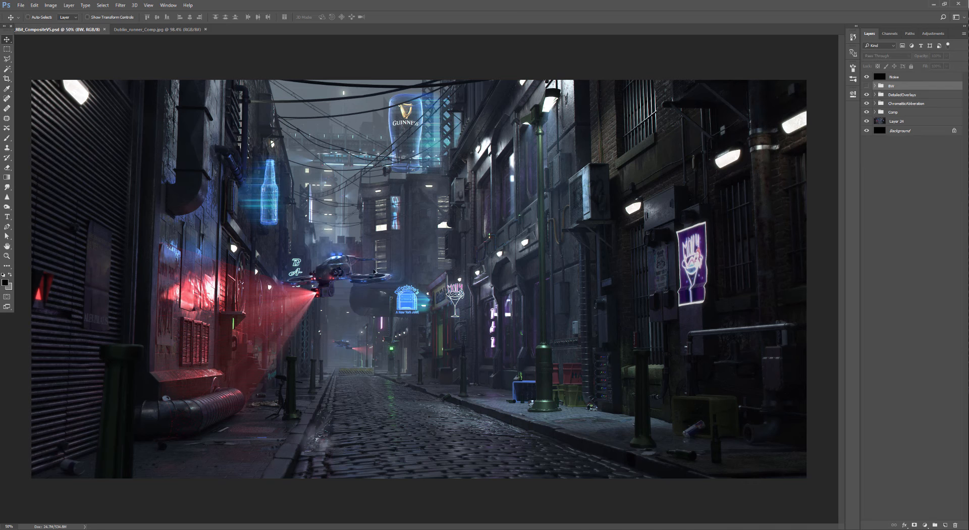
alt+scroll(378, 314, up, 5)
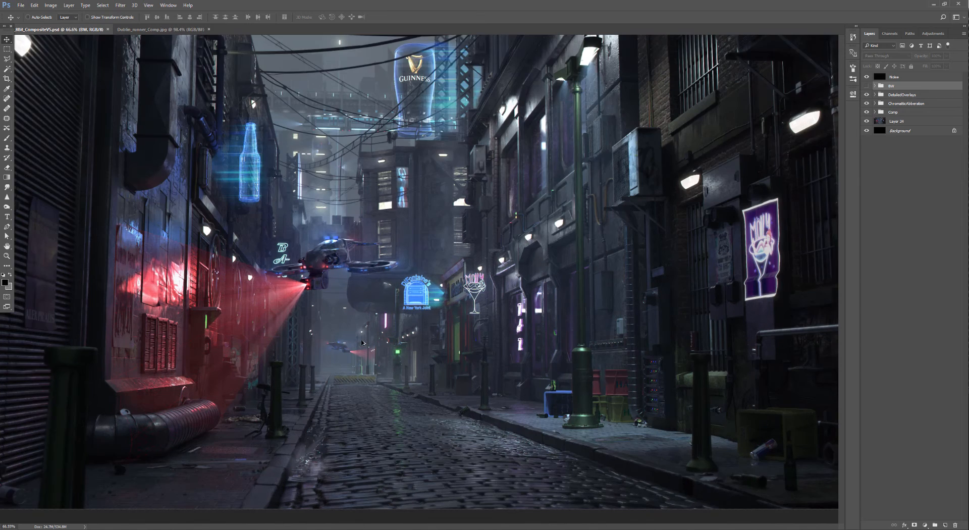
alt+scroll(364, 343, down, 1)
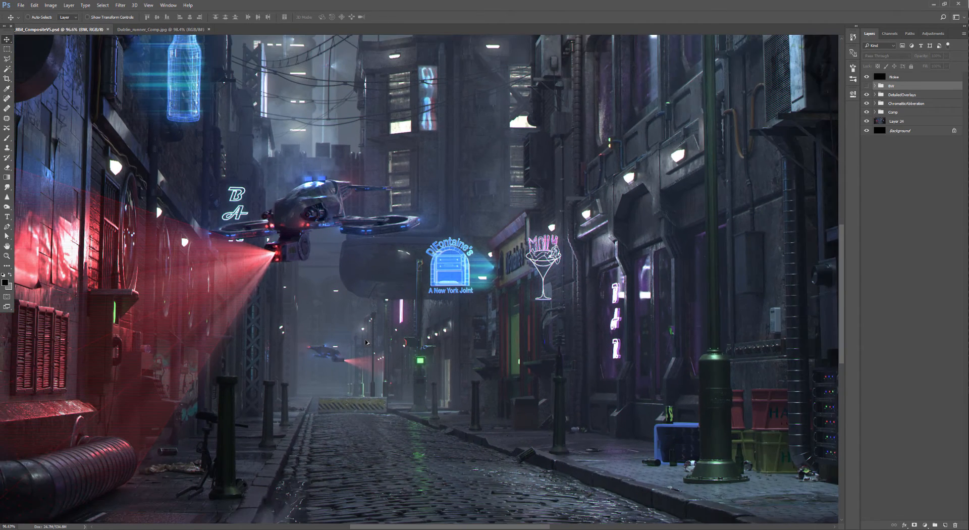
drag(588, 209, 449, 283)
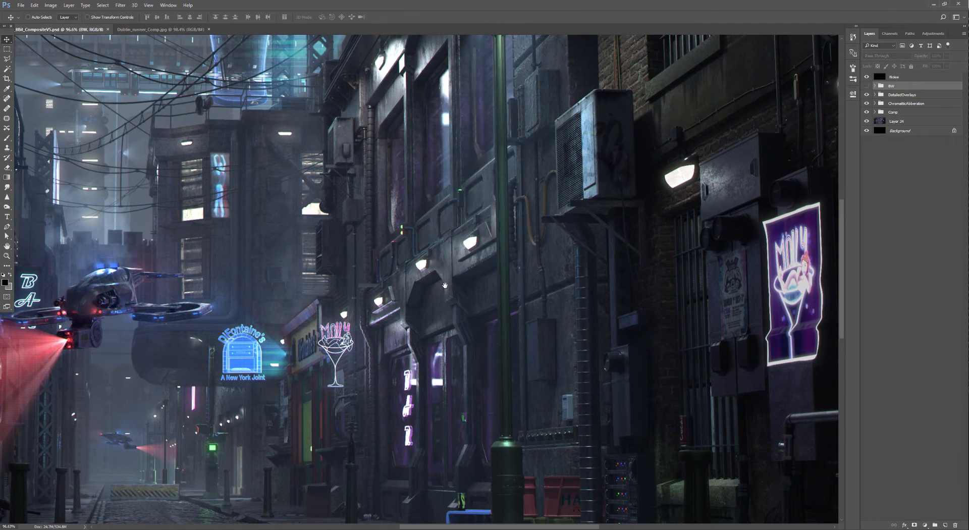
alt+scroll(449, 239, up, 7)
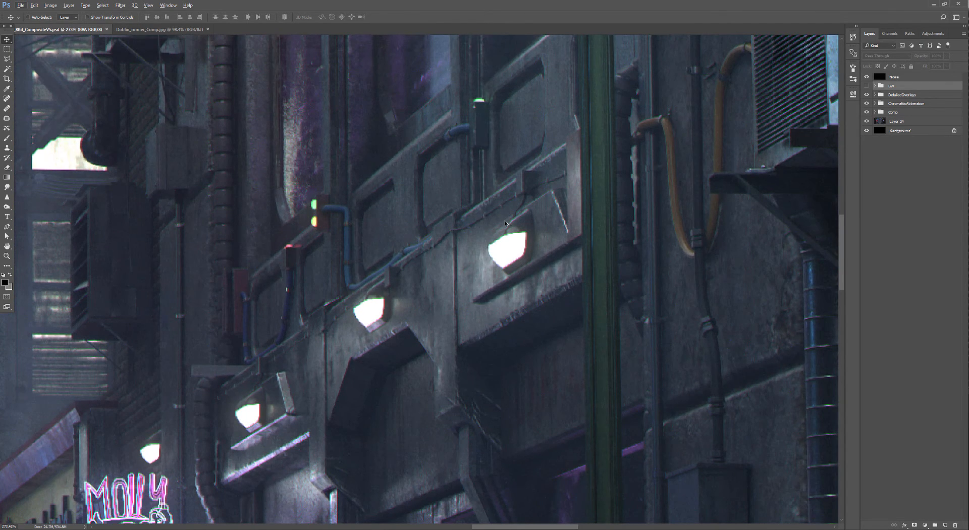
alt+scroll(500, 226, down, 3)
alt+scroll(500, 226, down, 3)
alt+scroll(614, 306, up, 4)
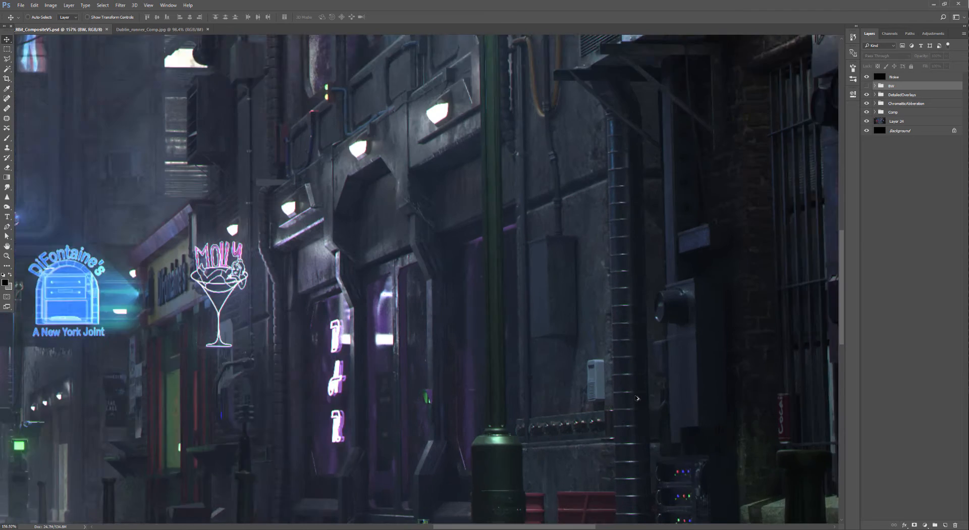
Inspect the street-level props along the alley's right side, including the server rack, crates, bollard and pipes, and return to the whole image
drag(658, 397, 525, 250)
drag(585, 358, 568, 298)
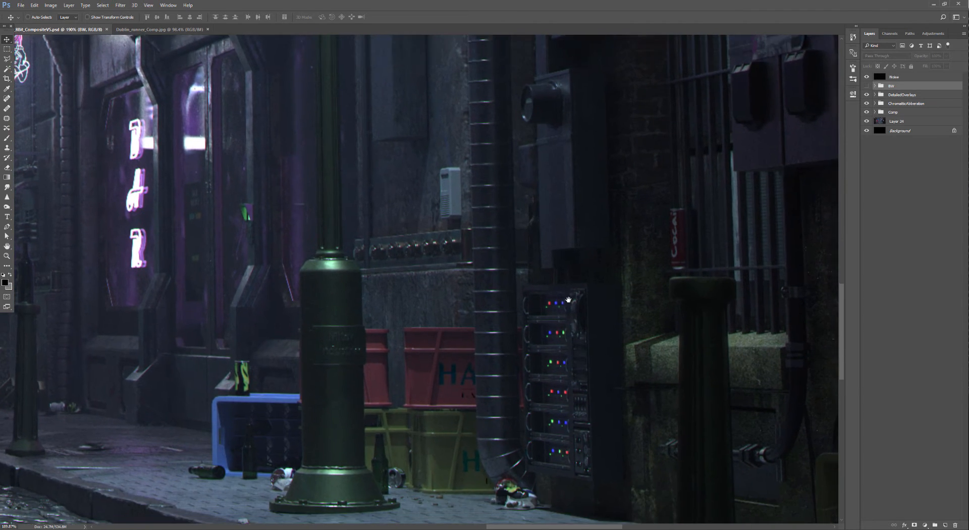
drag(614, 371, 603, 326)
drag(660, 405, 570, 342)
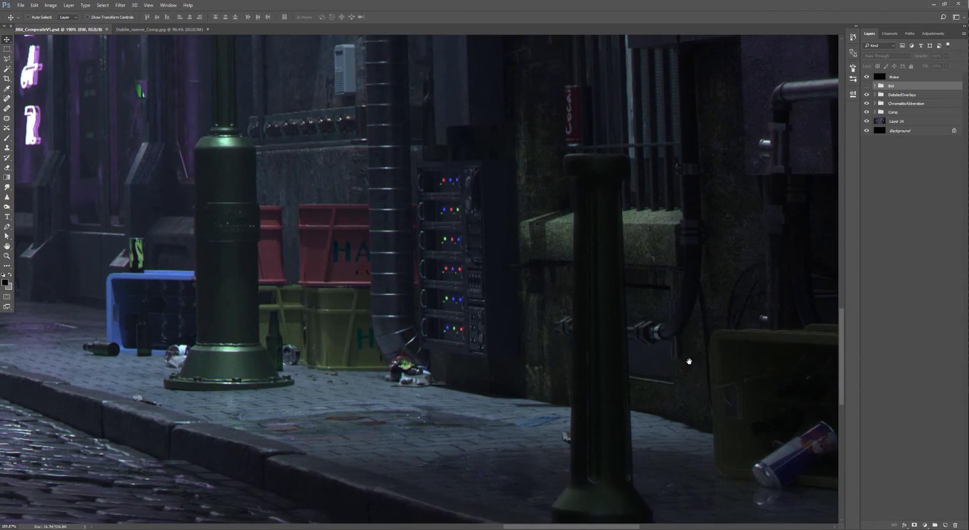
drag(689, 359, 307, 223)
drag(506, 459, 570, 394)
drag(611, 268, 526, 461)
drag(519, 370, 498, 476)
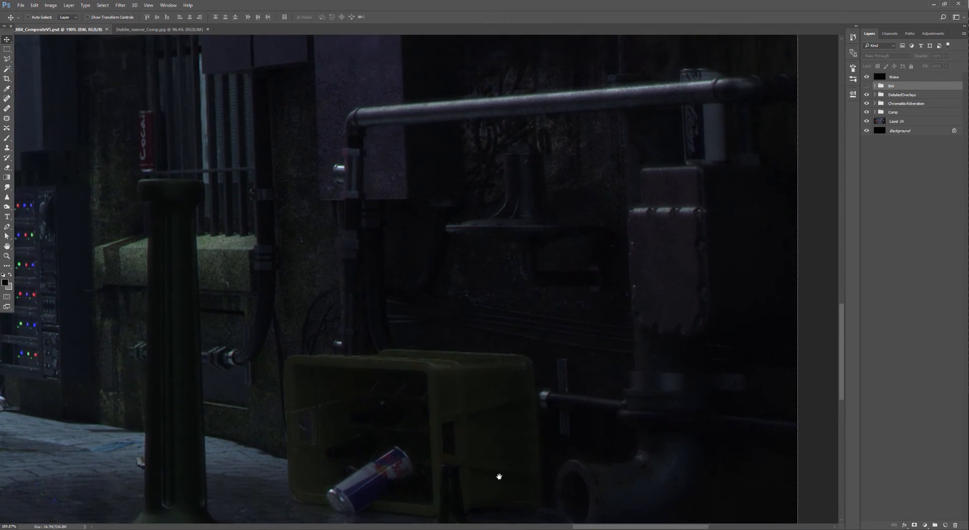
alt+scroll(526, 325, down, 6)
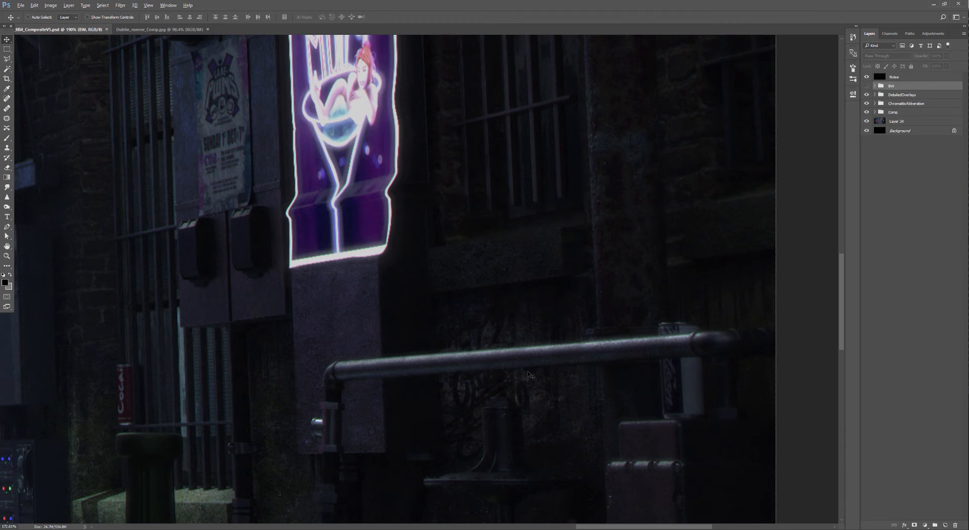
alt+scroll(490, 380, down, 9)
alt+scroll(418, 392, up, 3)
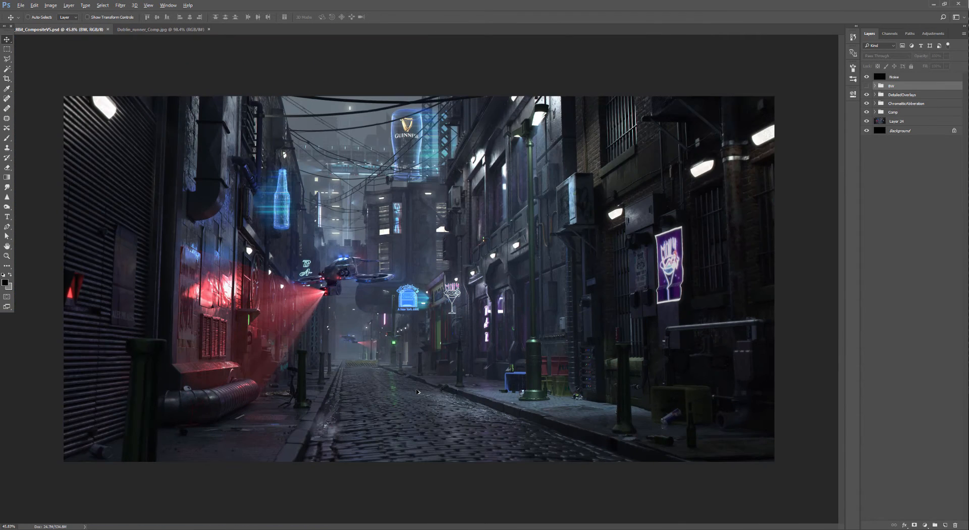
Hide the Noise layer and the DetailedOverlays, ChromaticAberration and Comp groups, leaving Layer 24 visible above the background
click(867, 76)
drag(866, 94, 867, 113)
click(867, 113)
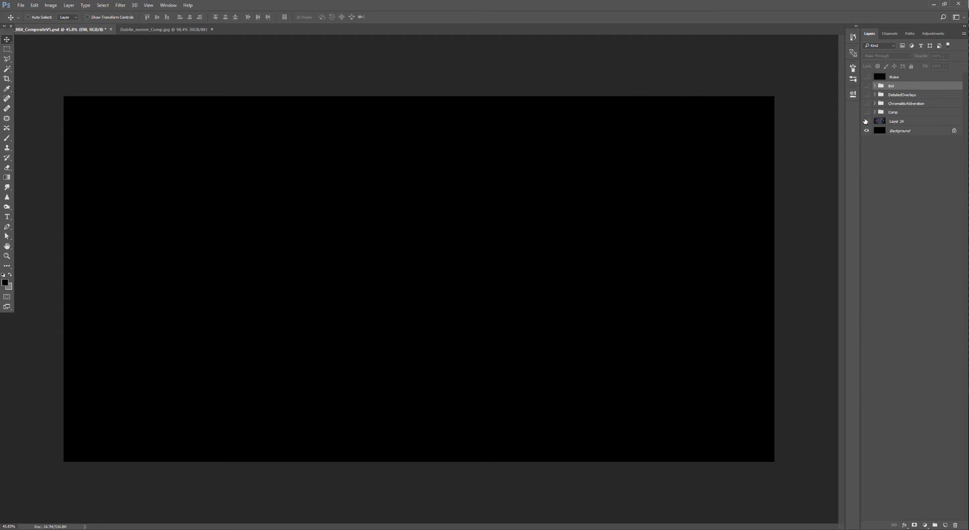
click(866, 122)
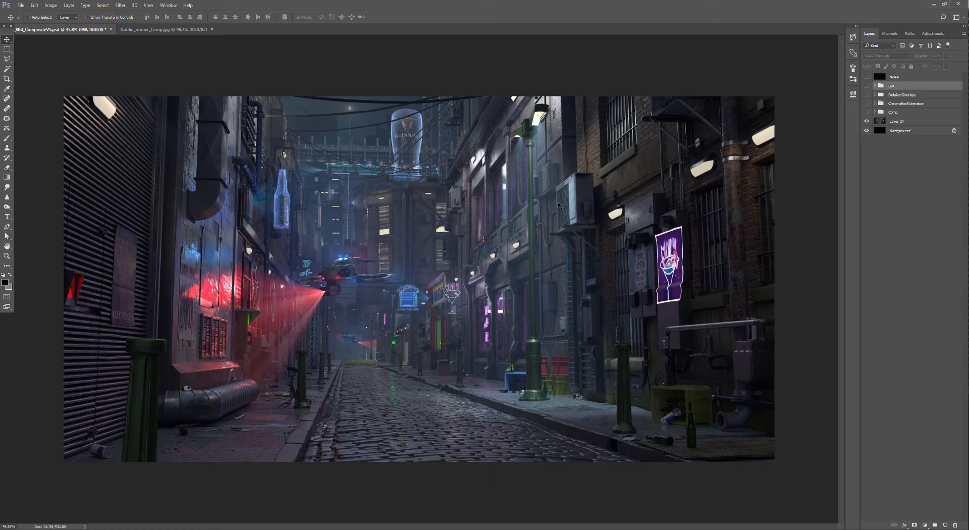
Expand the Comp group, make it visible and hide all its contents above Layer 16
click(874, 112)
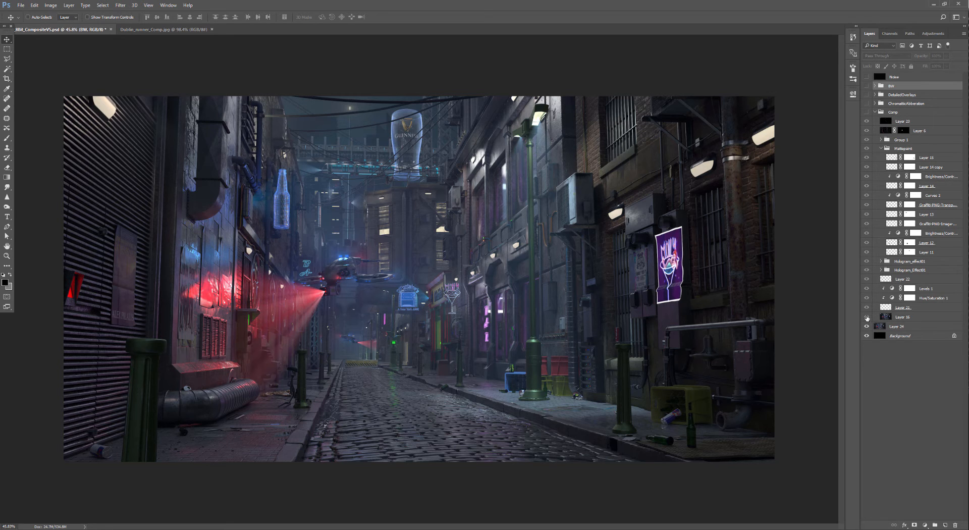
click(866, 317)
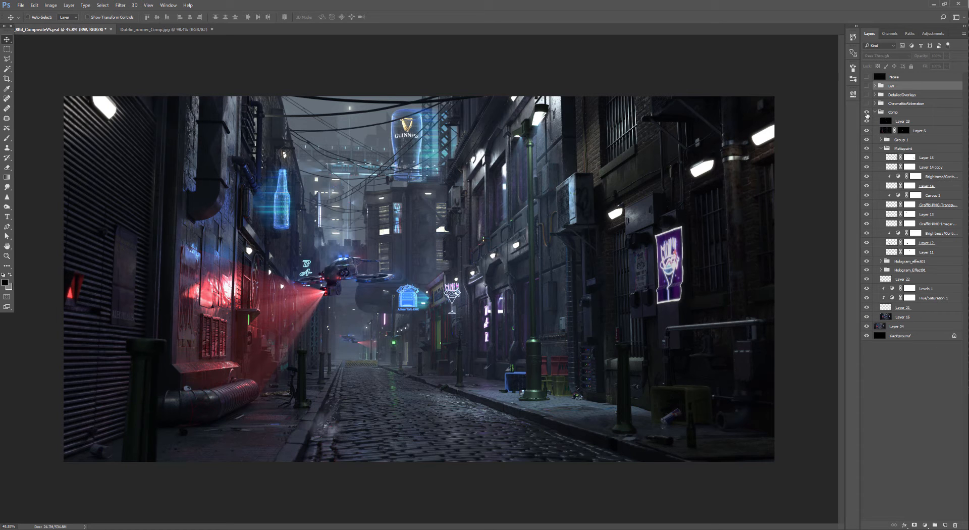
drag(867, 114, 866, 307)
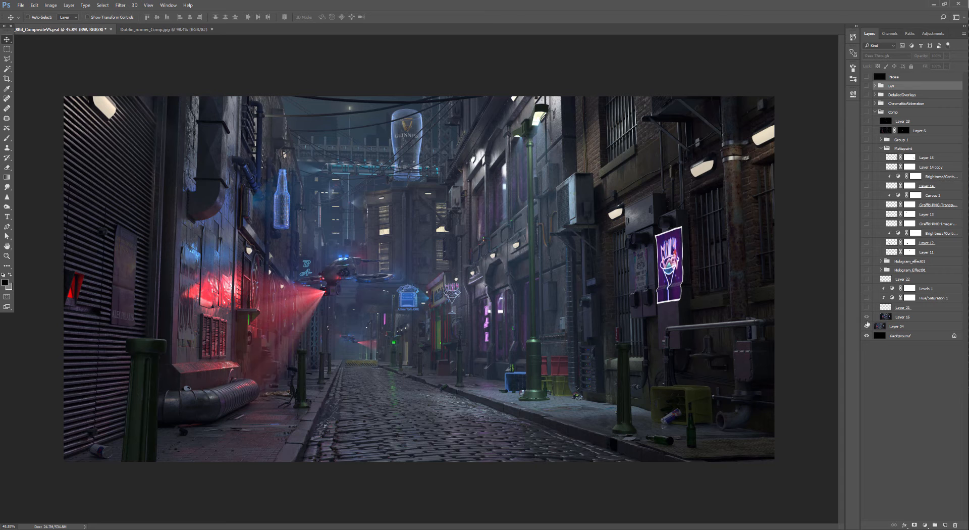
click(866, 316)
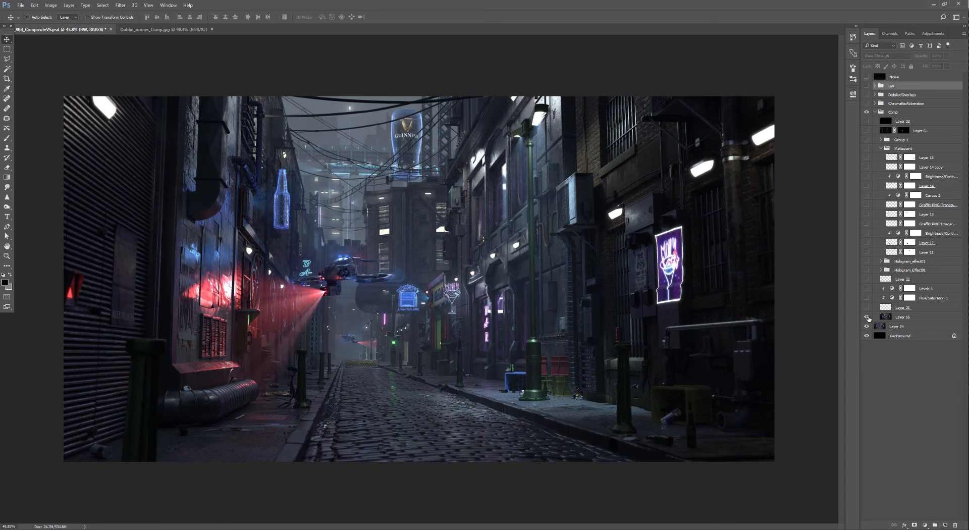
Switch the visibility of Layer 16 on and off repeatedly to compare the composited pass with the base render
click(868, 317)
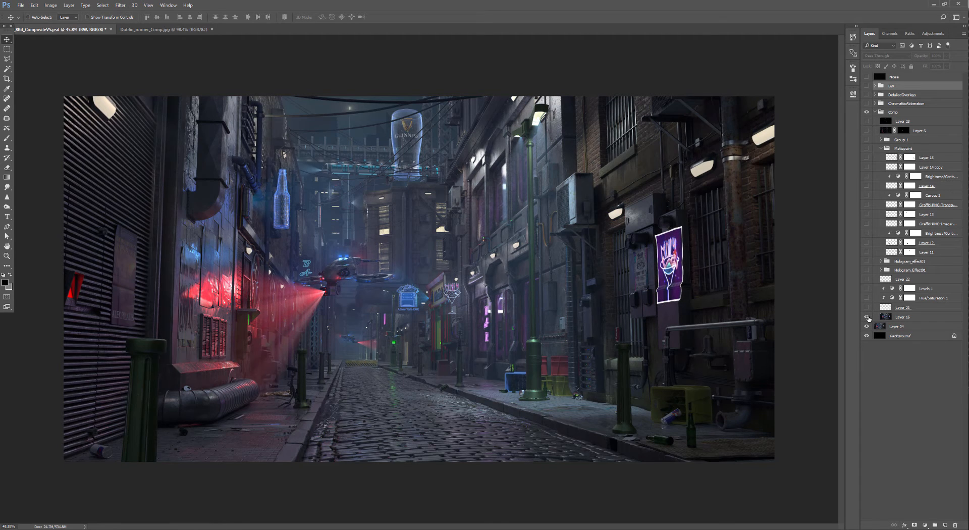
click(868, 317)
click(868, 317)
click(868, 317)
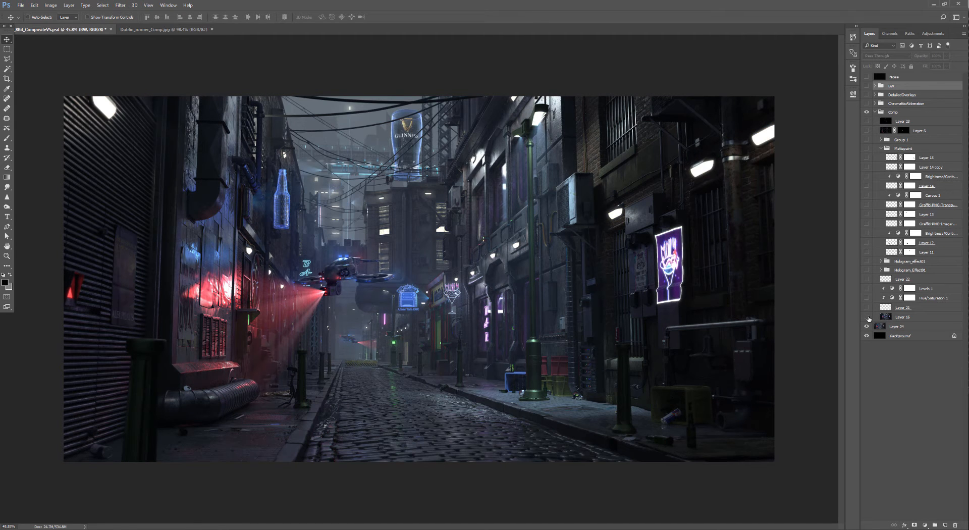
click(868, 318)
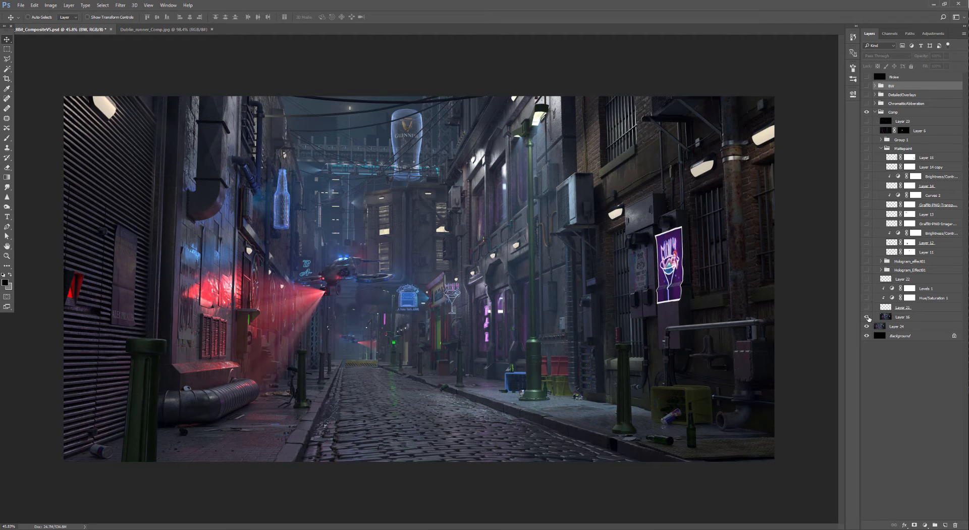
click(868, 317)
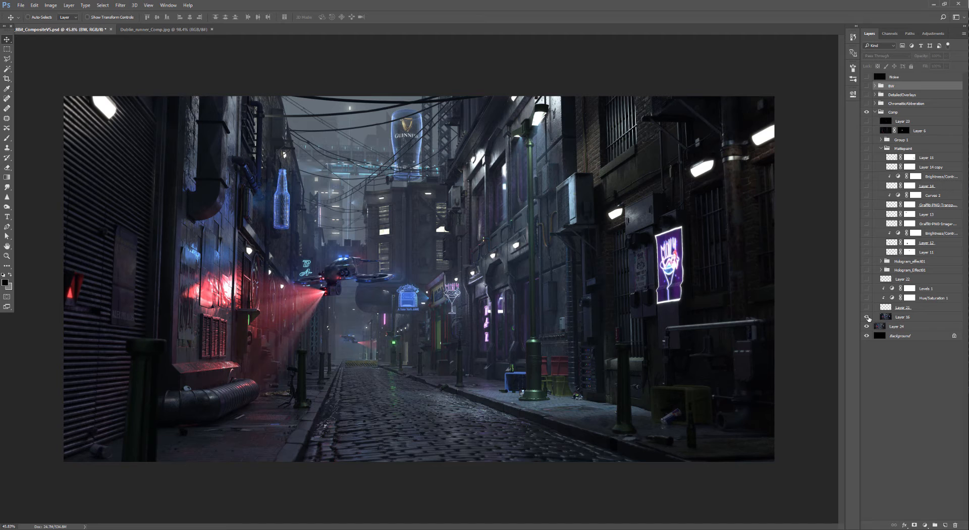
click(867, 318)
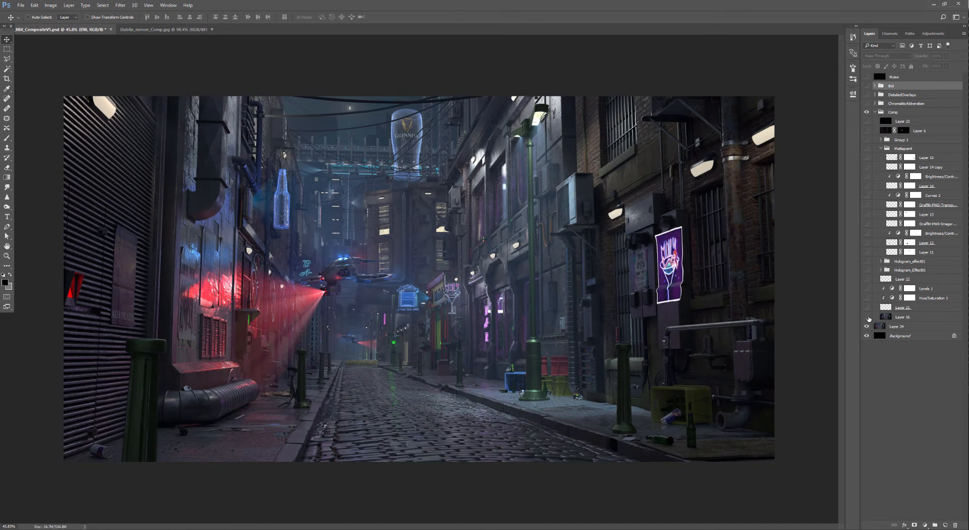
Compare the alley with and without Layer 16 a few more times, leaving the layer visible
click(868, 317)
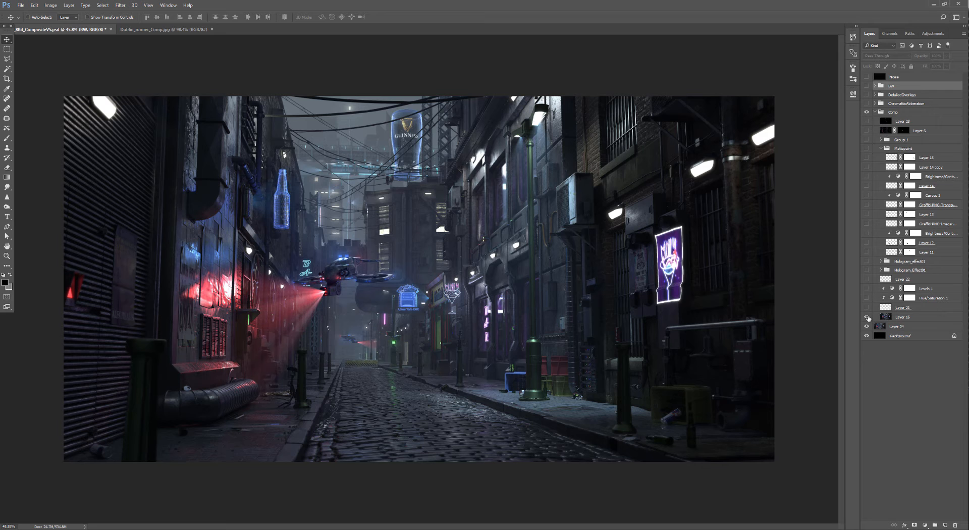
click(868, 317)
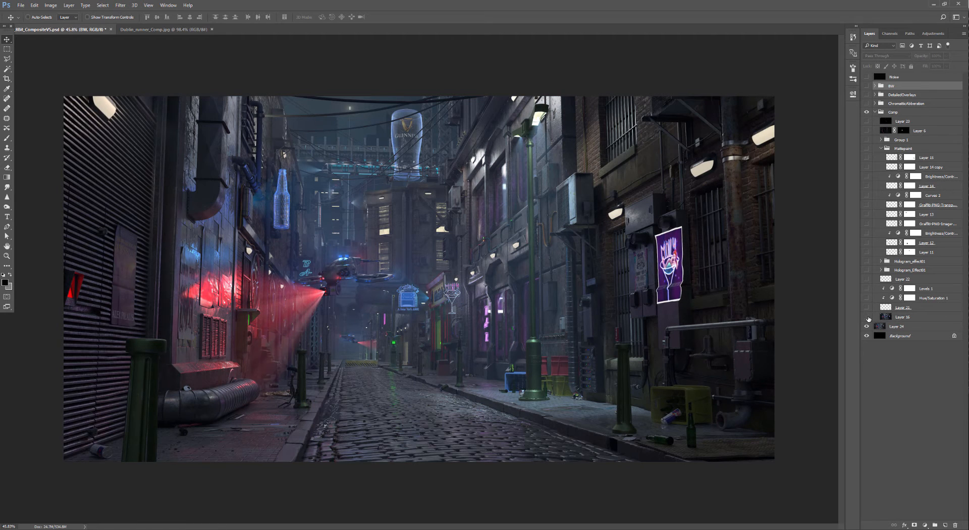
click(867, 318)
click(867, 318)
click(868, 318)
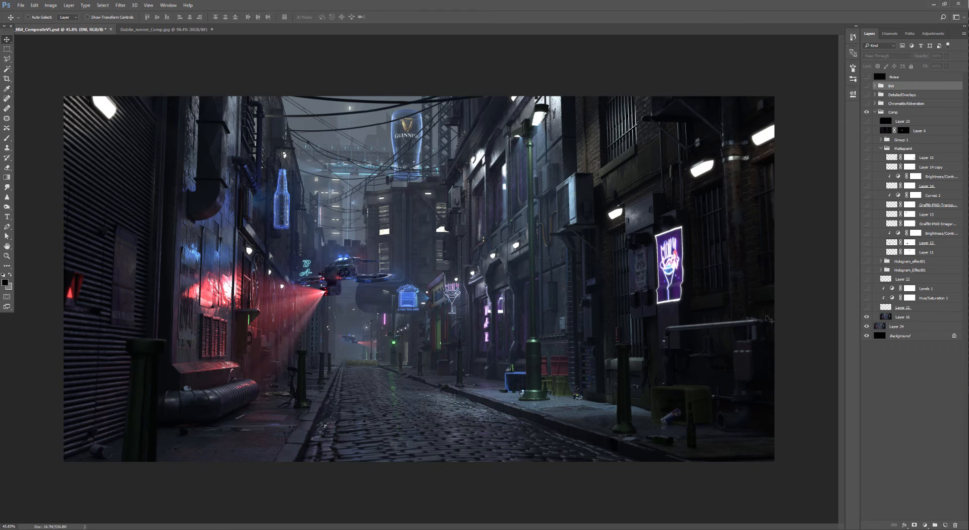
Make Layer 21, Hue/Saturation 1, Levels 1 and Layer 22 visible, and inspect the bottle, Guinness glass, drone and bar signs
click(866, 298)
click(866, 288)
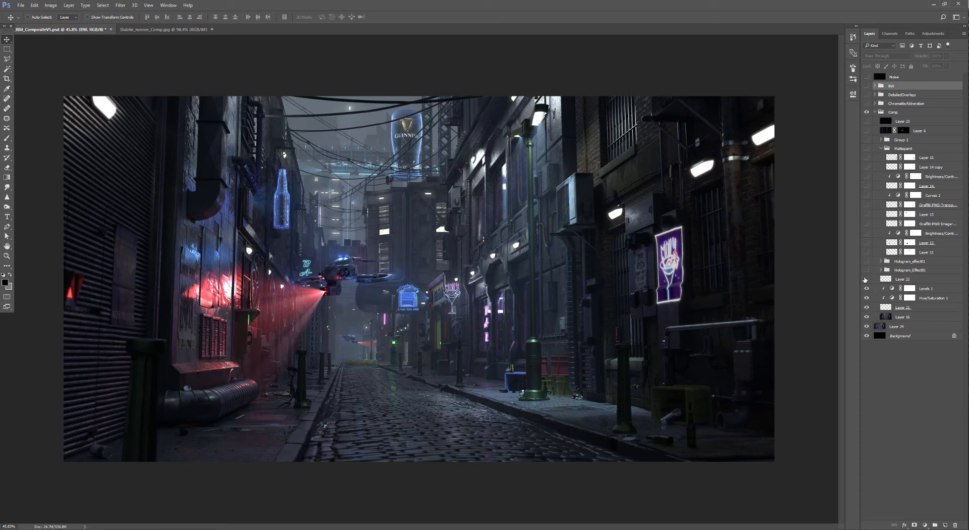
click(867, 279)
click(867, 279)
alt+scroll(272, 201, up, 6)
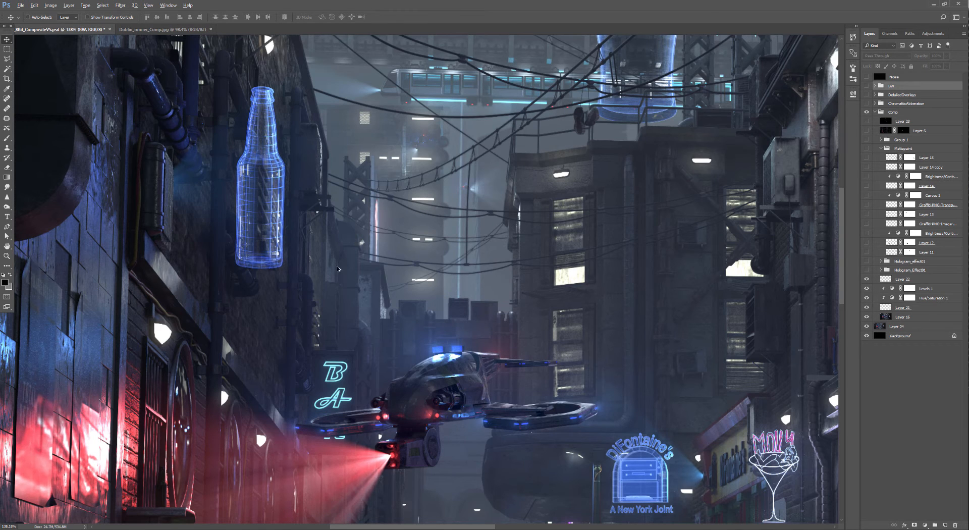
drag(222, 335, 162, 465)
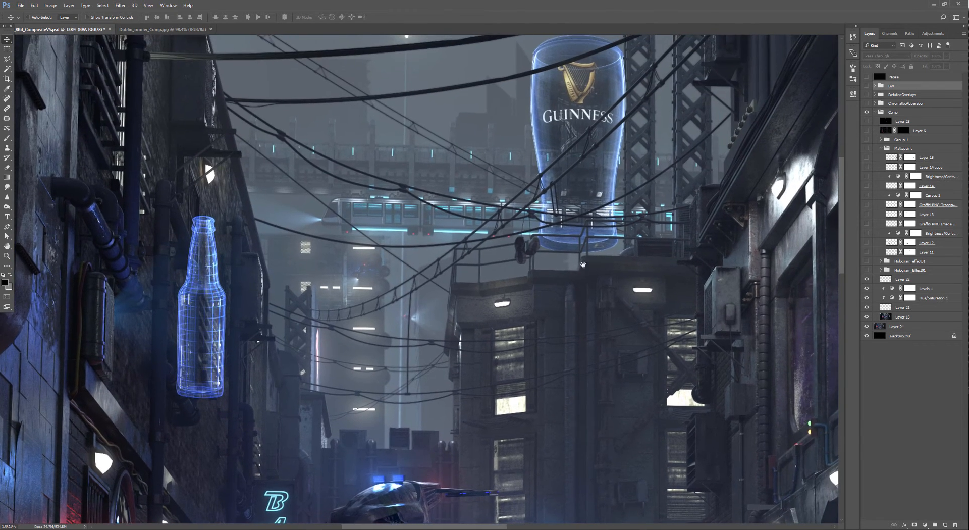
drag(639, 357, 553, 131)
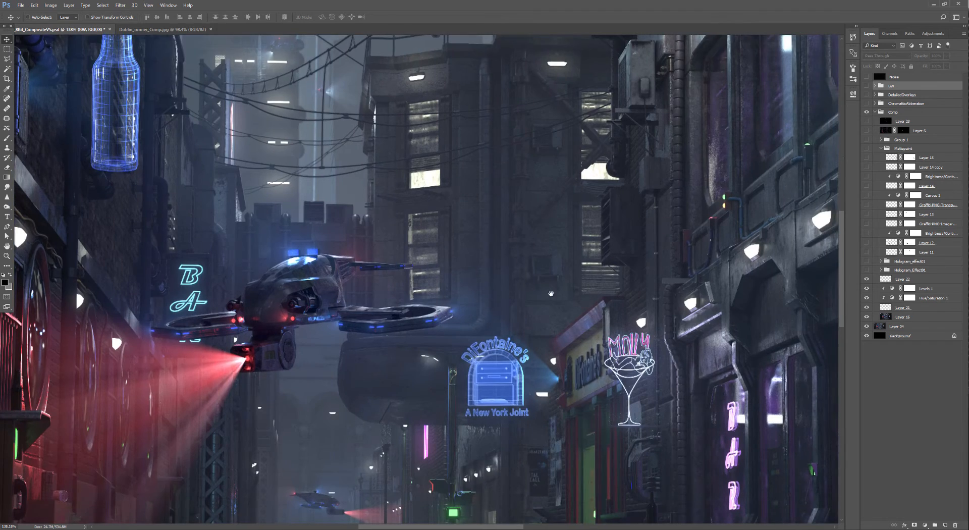
drag(546, 318, 589, 392)
key(ctrl+0)
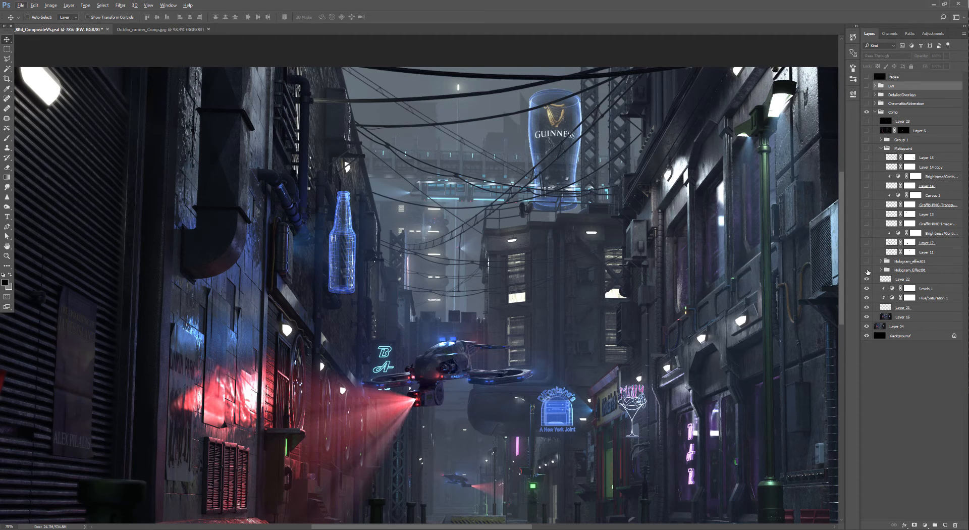
Make both hologram effect groups visible and inspect the glow around the bottle and Guinness glass holograms
click(867, 270)
alt+scroll(588, 125, up, 5)
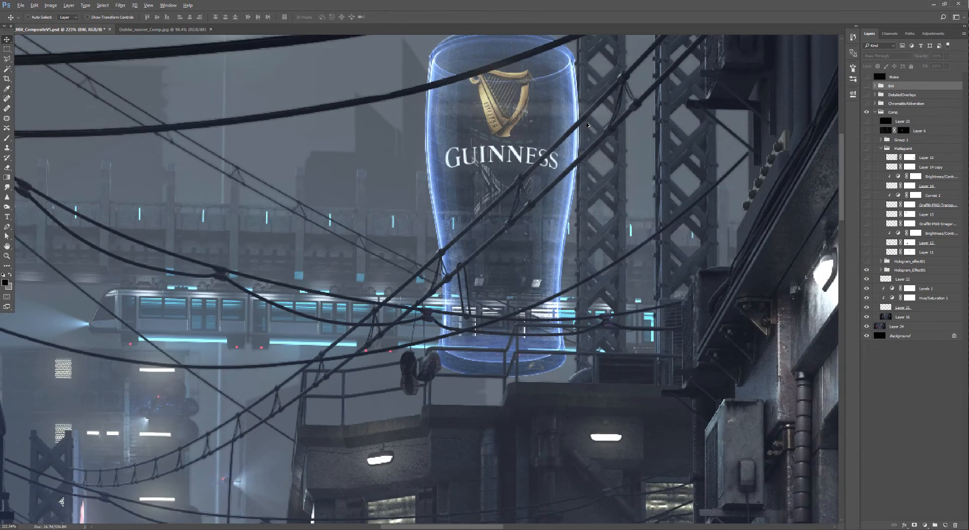
alt+scroll(587, 125, down, 2)
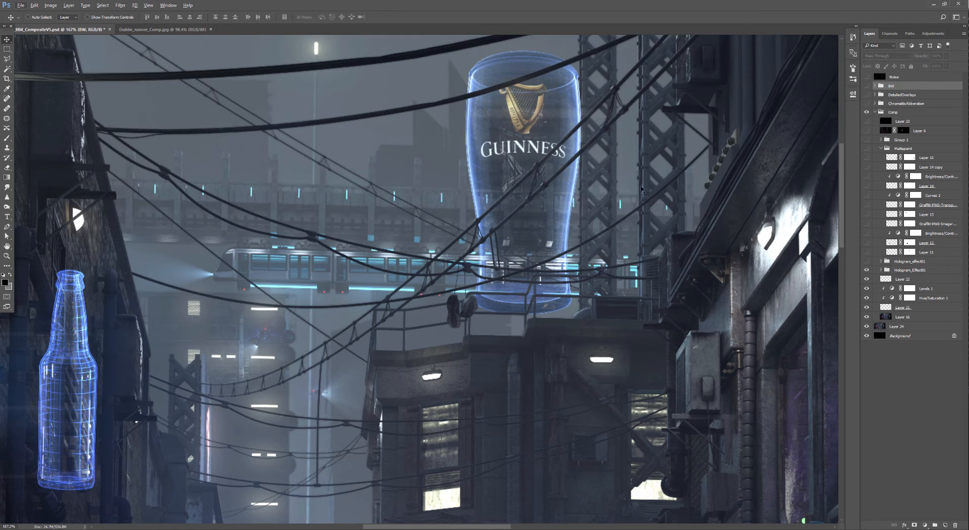
alt+scroll(555, 264, down, 3)
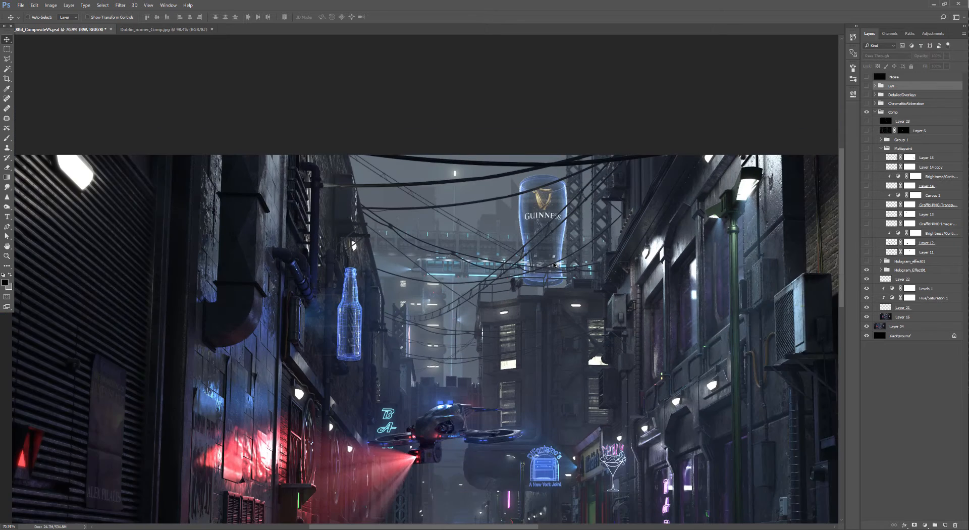
alt+scroll(553, 263, up, 1)
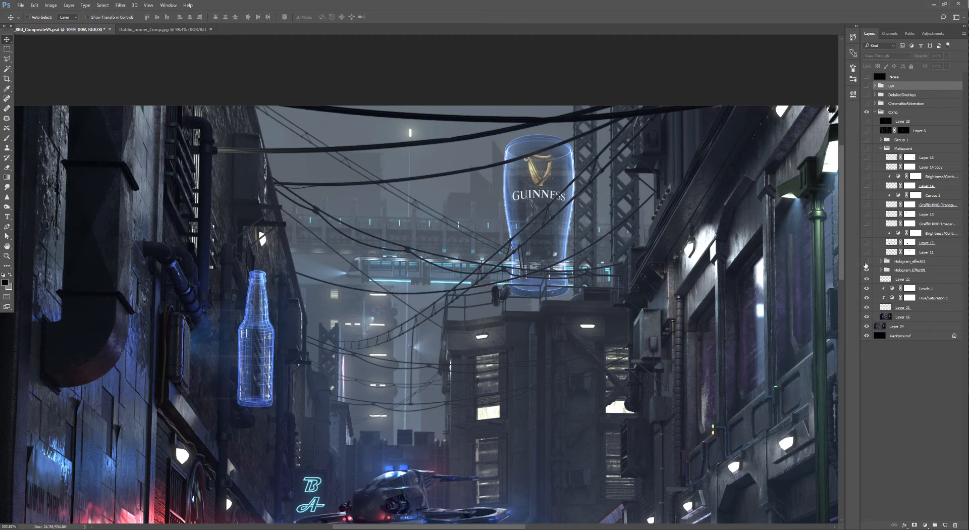
click(867, 261)
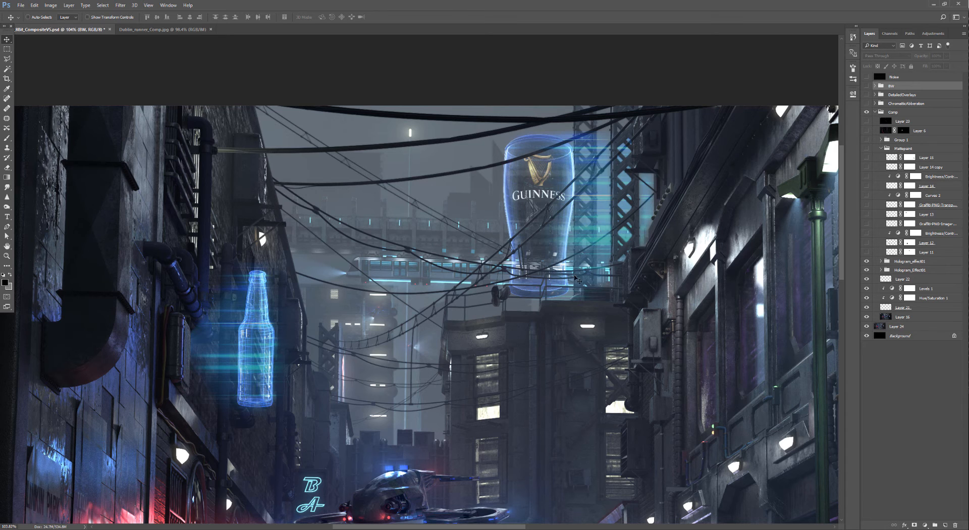
alt+scroll(554, 257, down, 3)
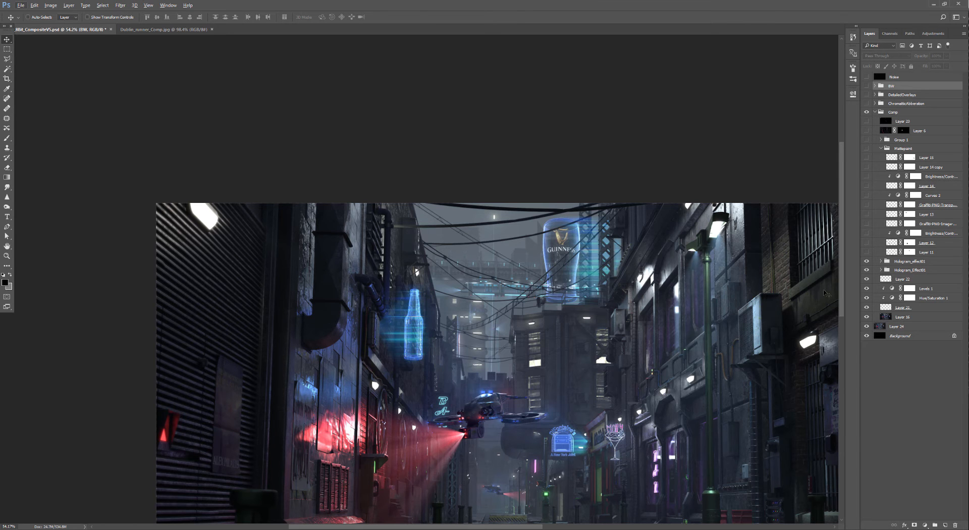
alt+scroll(808, 285, up, 3)
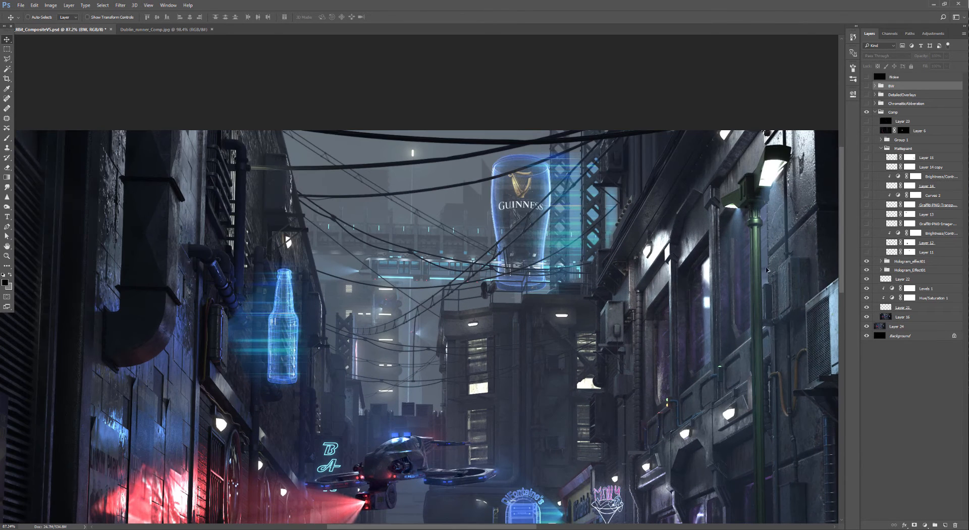
alt+scroll(768, 270, down, 3)
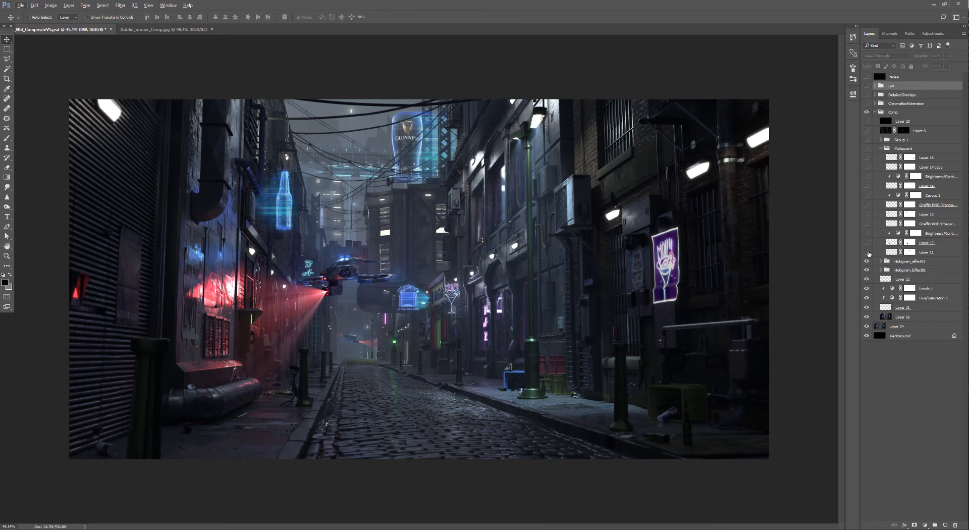
Make Layer 11 in the matte paint group visible and compare the distant building with and without its neon sign
click(866, 252)
alt+scroll(416, 228, up, 3)
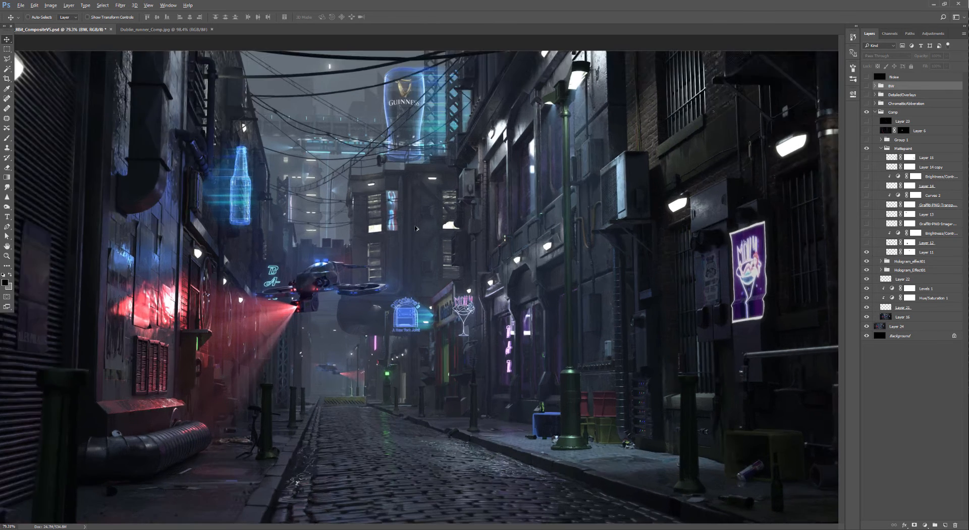
alt+scroll(409, 230, up, 2)
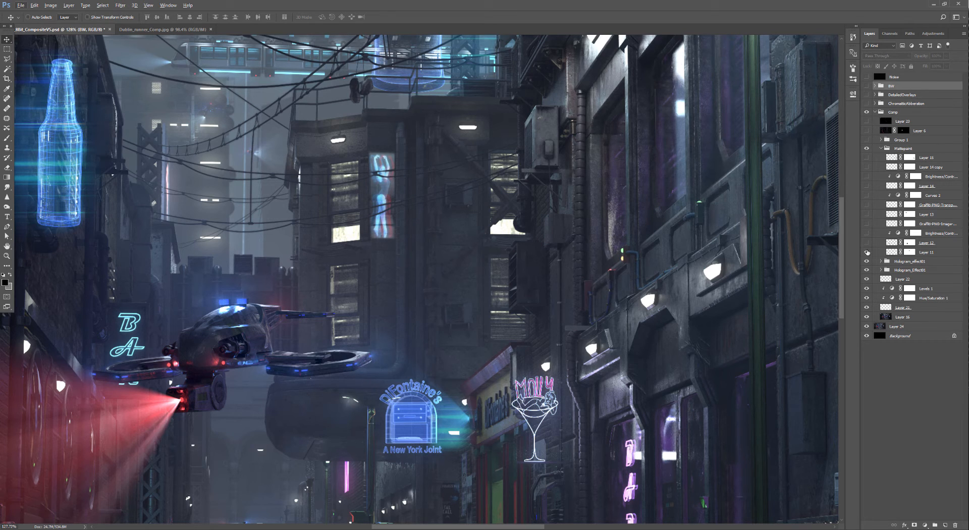
click(867, 252)
click(867, 253)
alt+scroll(605, 290, down, 8)
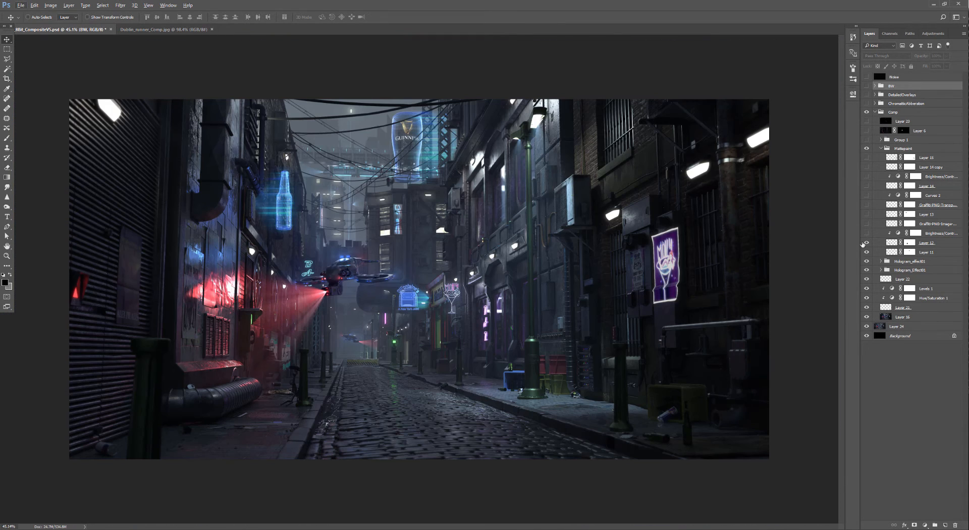
Make Layer 12 visible and compare the wall behind the bollards with and without its graffiti
click(866, 243)
click(867, 244)
alt+scroll(257, 382, up, 3)
alt+scroll(257, 382, up, 5)
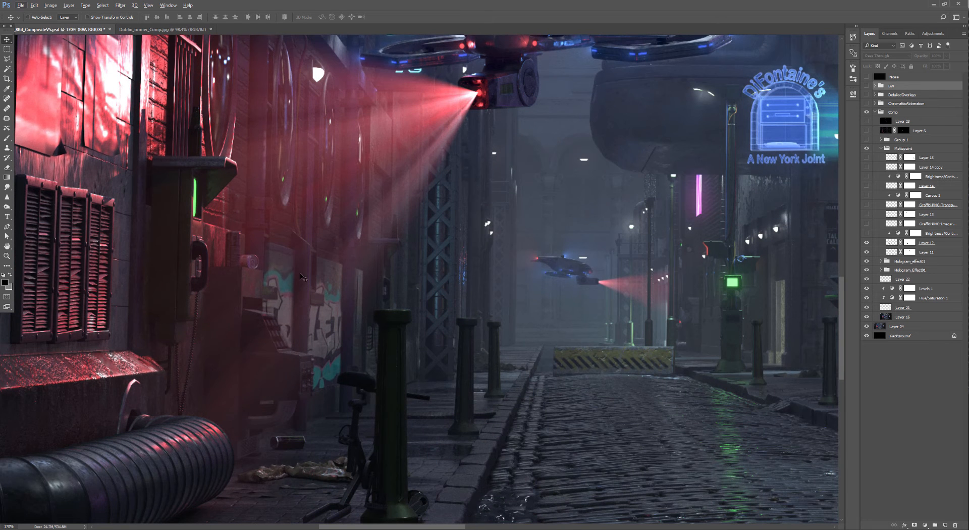
click(866, 244)
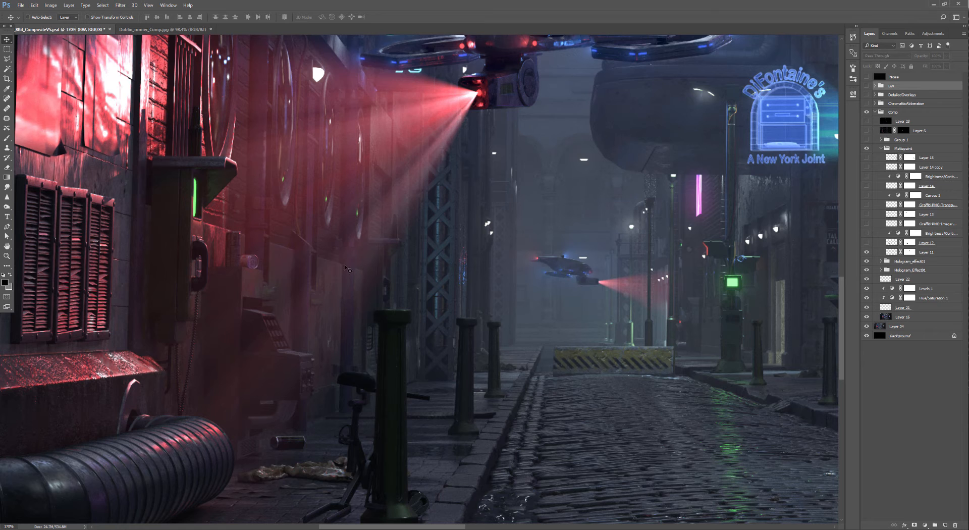
alt+scroll(318, 331, up, 3)
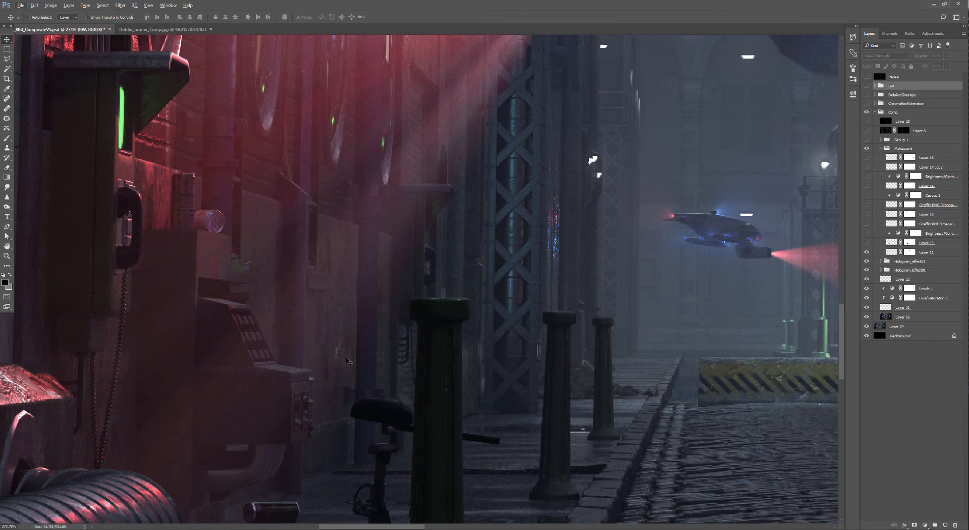
alt+scroll(260, 314, down, 4)
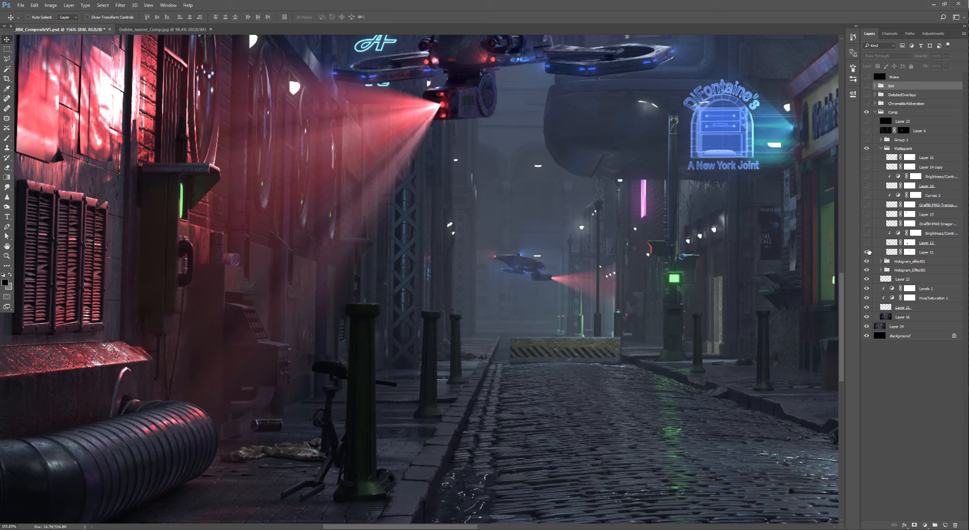
click(866, 243)
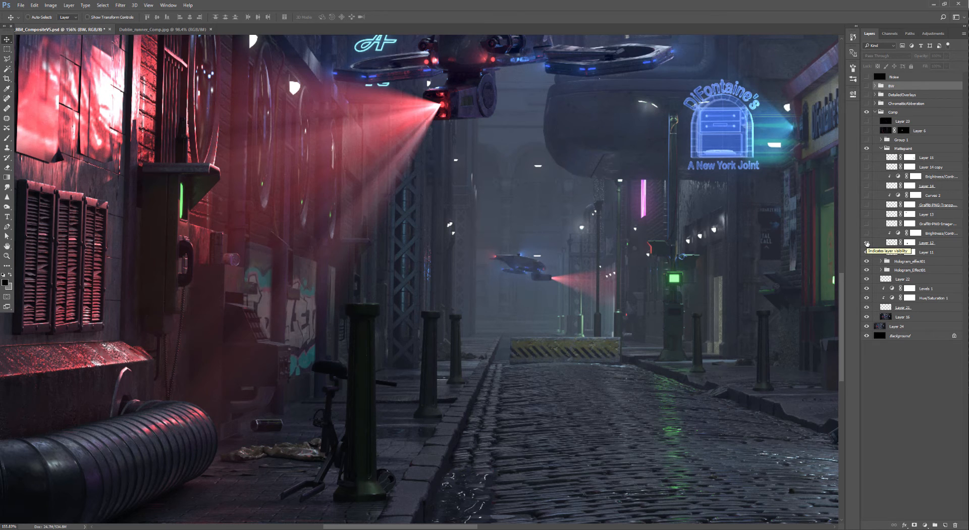
Make the Brightness/Contrast adjustment above Layer 12 and the Graffiti-PNG-Image layer visible, and inspect the graffiti on the air-conditioning unit
click(867, 252)
click(866, 234)
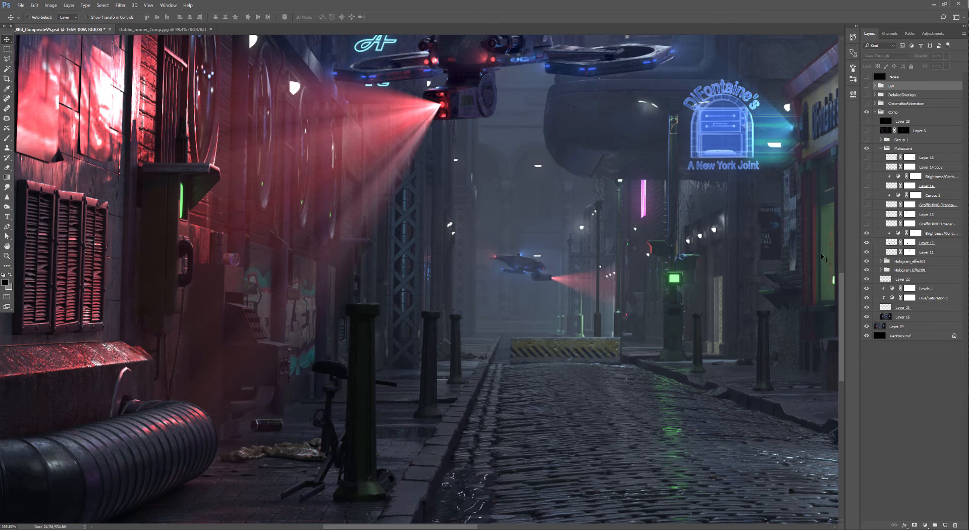
alt+scroll(684, 282, down, 15)
alt+scroll(695, 282, up, 3)
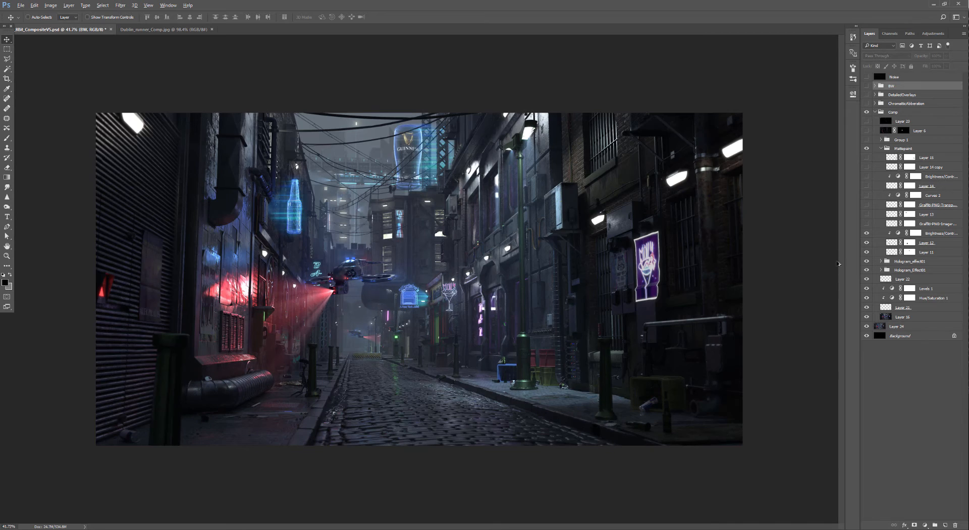
click(867, 223)
alt+scroll(598, 206, up, 12)
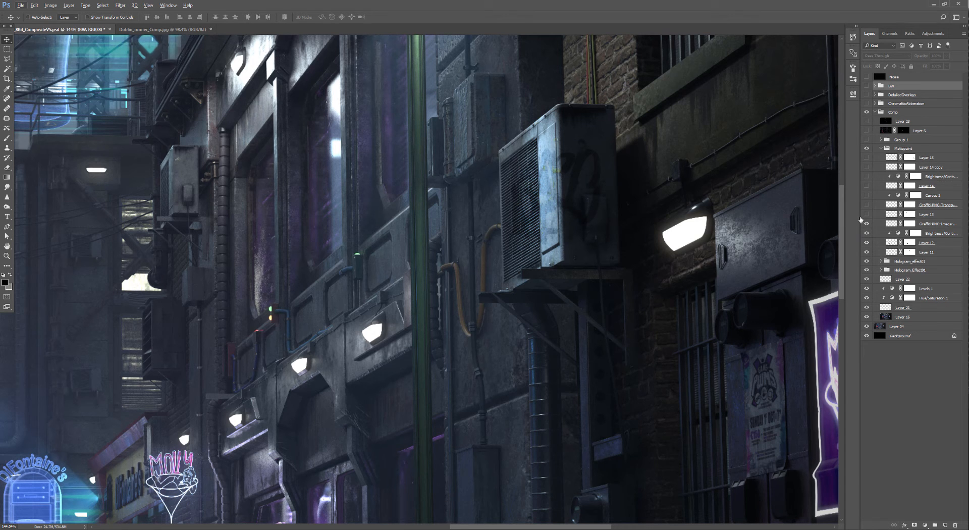
Make Layer 13 visible and compare the brick and metal walls around the bottle hologram with and without it
alt+scroll(209, 267, down, 11)
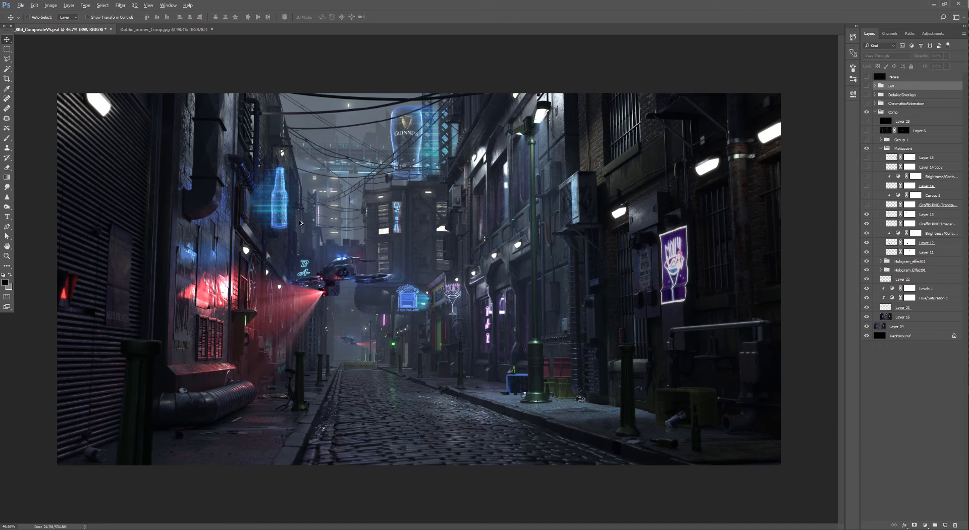
alt+scroll(299, 221, up, 9)
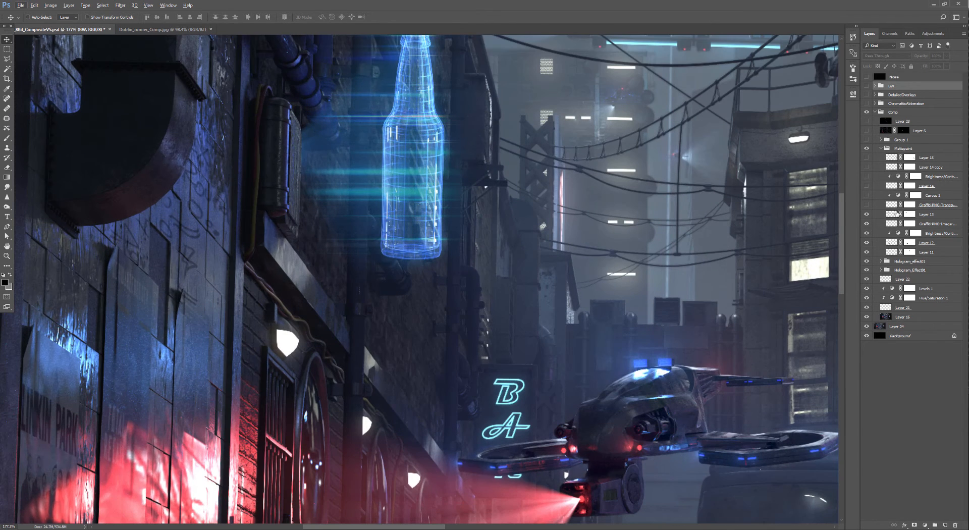
click(867, 215)
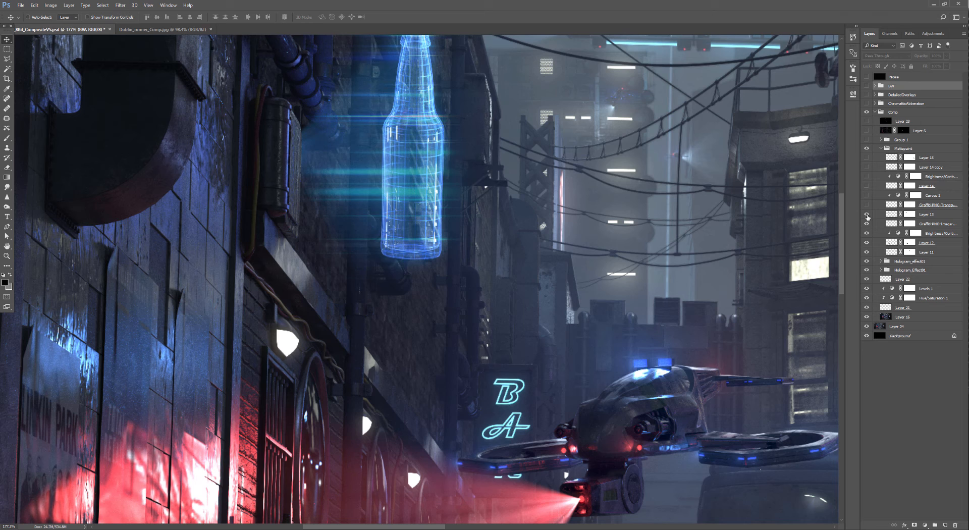
click(867, 215)
alt+scroll(484, 326, down, 9)
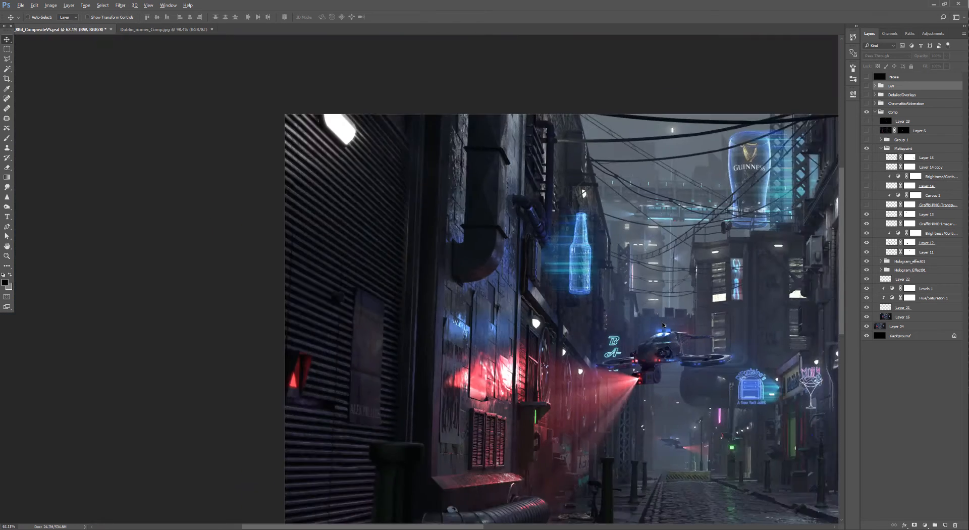
Make the graffiti layer above Layer 13 visible and inspect the large tank behind the drone and jukebox sign
alt+scroll(434, 320, up, 1)
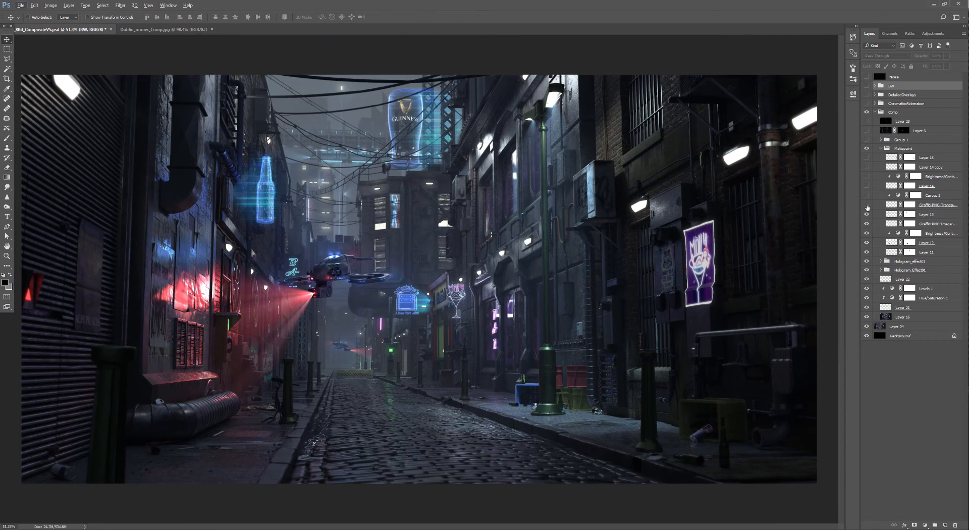
alt+scroll(376, 301, up, 10)
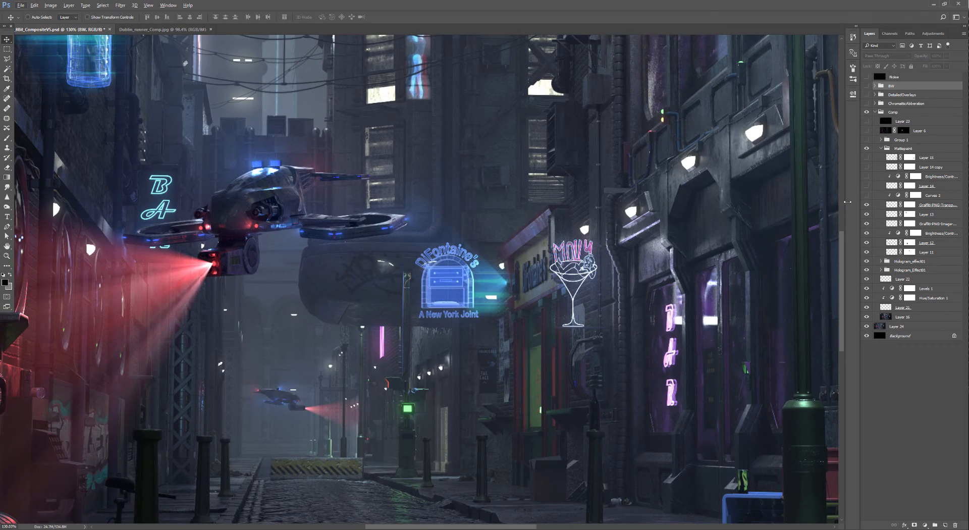
alt+scroll(559, 286, down, 6)
alt+scroll(559, 285, down, 6)
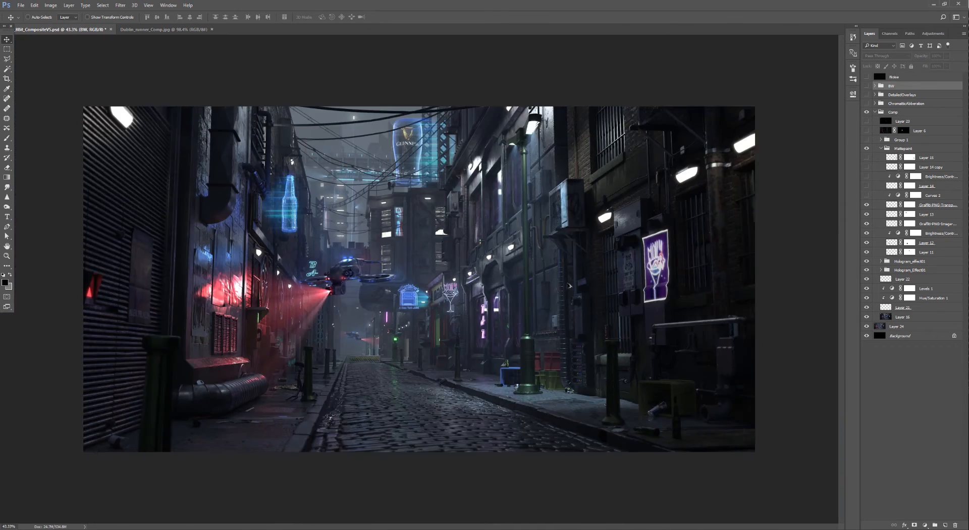
Make Curves 2 and Layer 14 visible, and inspect the crates, pipe and server rack behind the lamp post
click(866, 196)
alt+scroll(545, 371, up, 15)
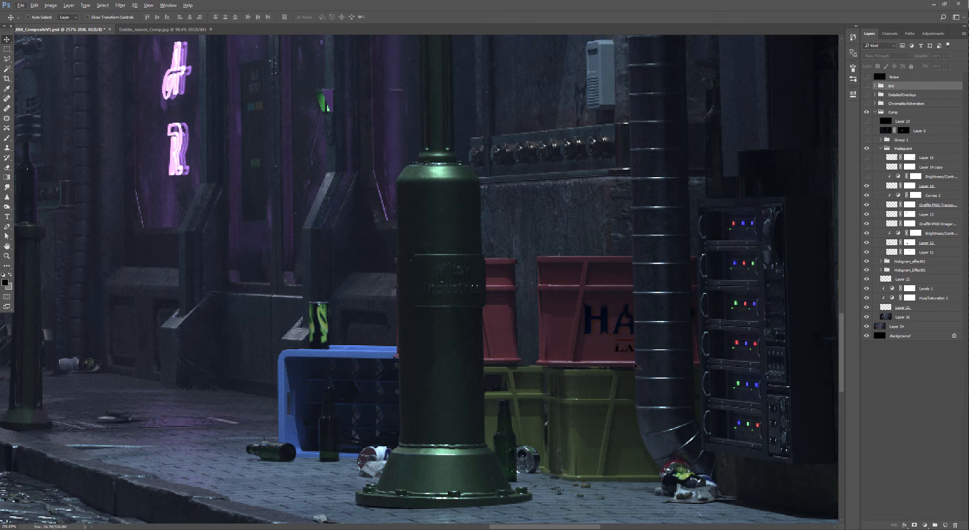
alt+scroll(626, 318, down, 3)
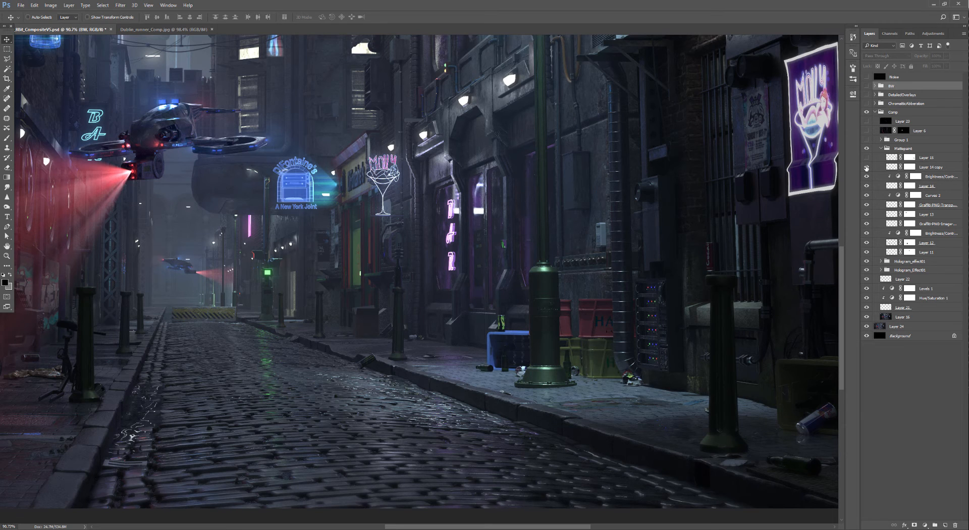
Make the remaining layers at the top of the matte paint group visible, then collapse the group
click(866, 158)
key(ctrl+0)
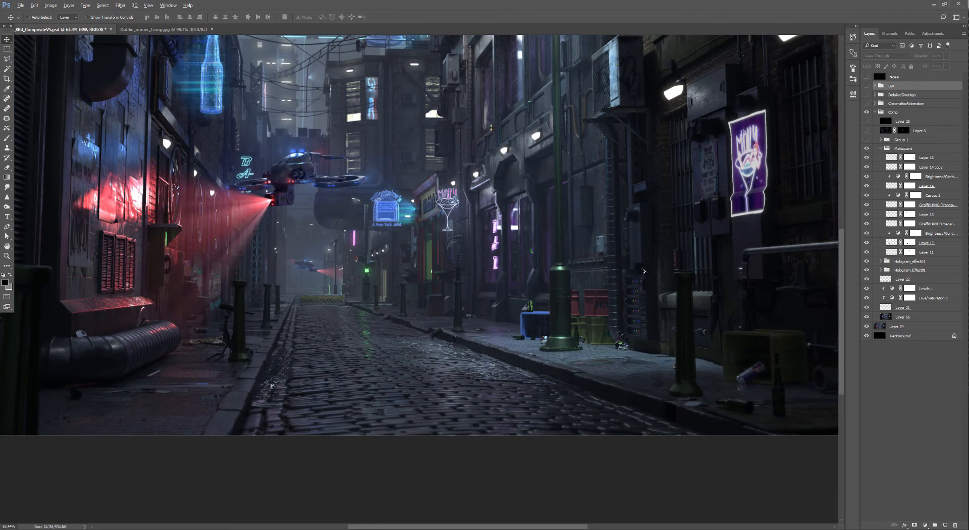
click(881, 149)
alt+scroll(489, 150, down, 4)
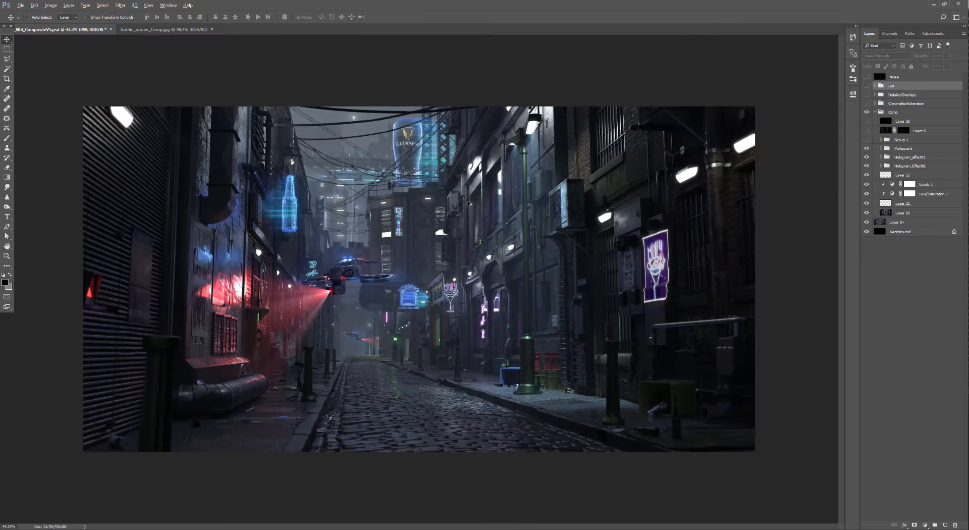
alt+scroll(452, 345, up, 2)
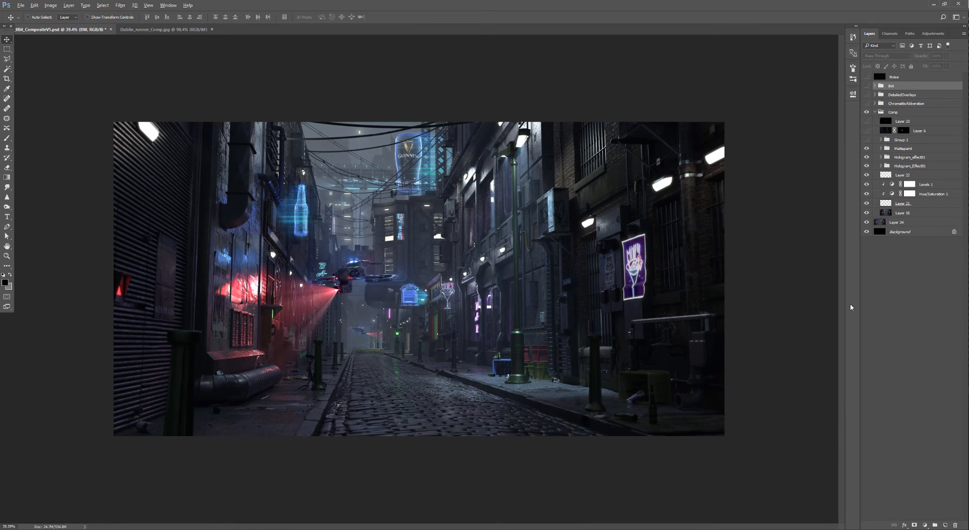
alt+scroll(398, 263, up, 2)
alt+scroll(419, 278, down, 2)
alt+scroll(419, 277, up, 1)
alt+scroll(508, 259, down, 1)
alt+scroll(509, 258, up, 1)
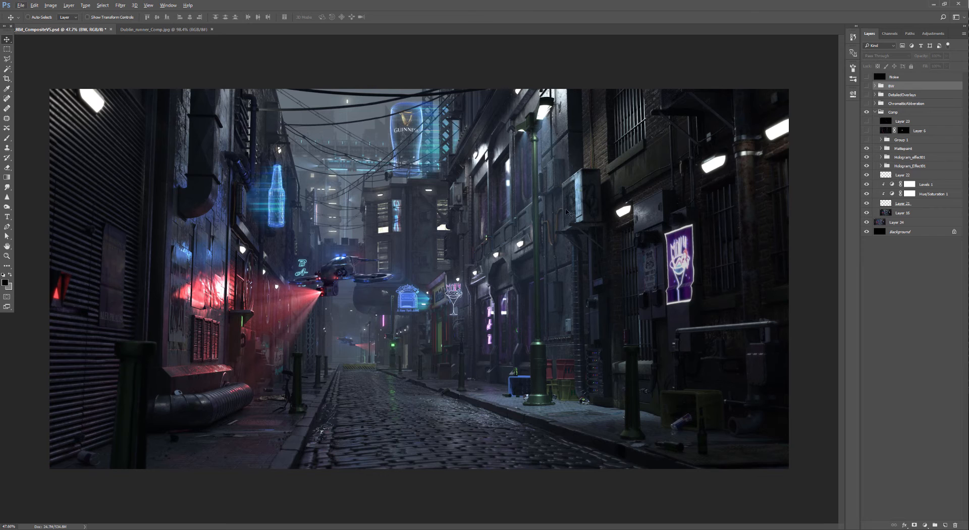
Make Group 1 visible, compare the alley with and without it, and review the layers it contains
click(866, 140)
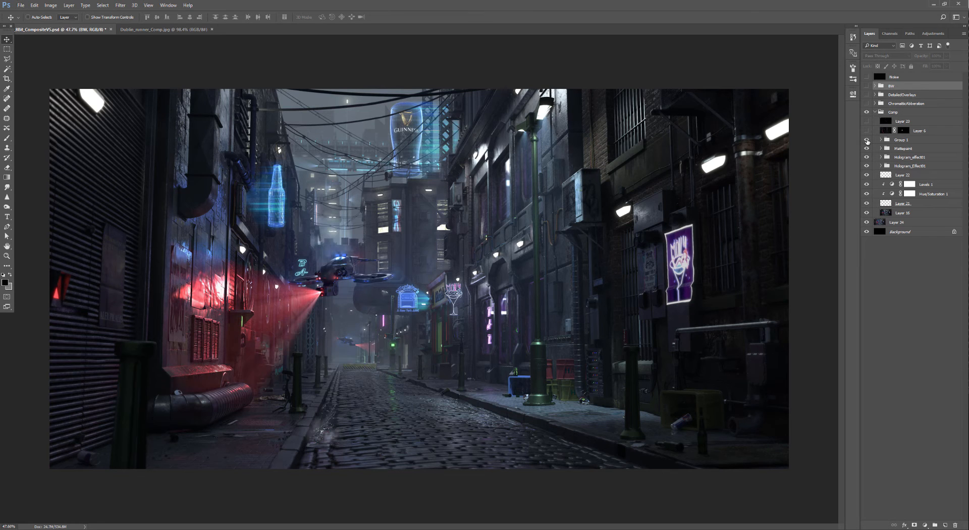
click(866, 140)
click(866, 140)
click(880, 139)
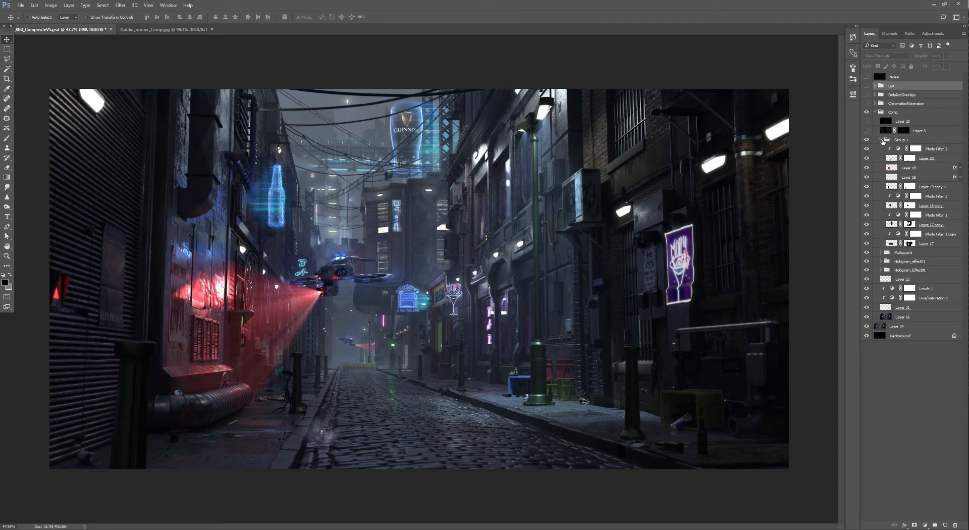
click(881, 140)
Compare the red scanning beam between the drone and the wall with and without Group 1, leaving the group visible
click(866, 140)
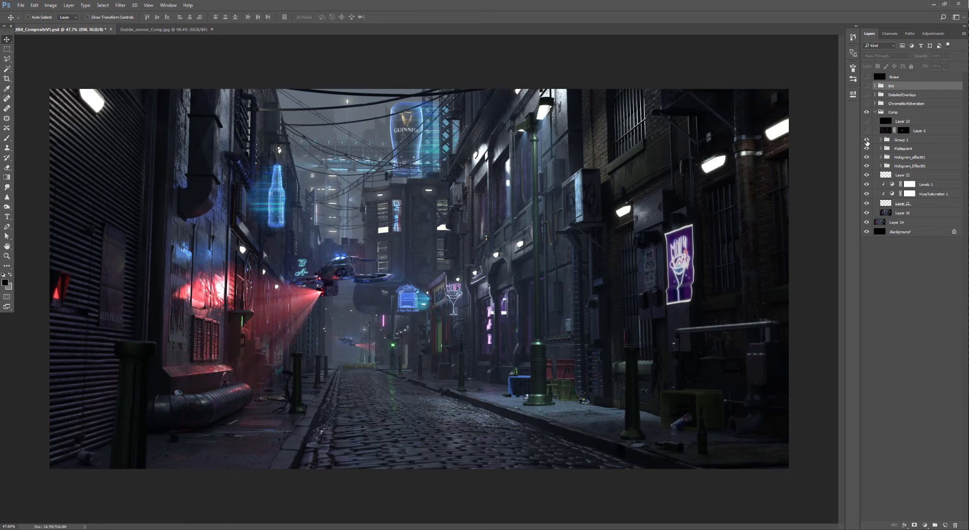
click(866, 140)
click(866, 140)
alt+scroll(155, 350, up, 8)
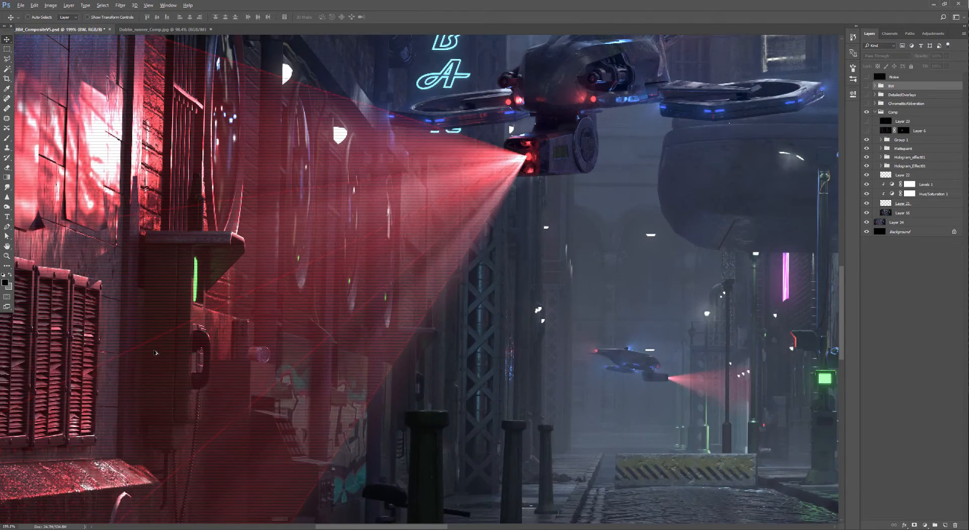
alt+scroll(154, 352, up, 1)
alt+scroll(309, 388, down, 2)
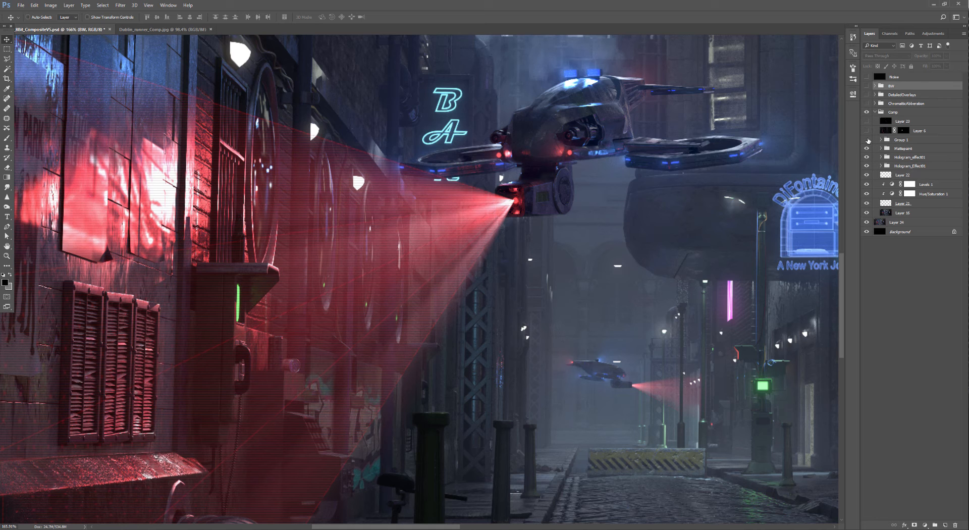
click(867, 140)
click(867, 139)
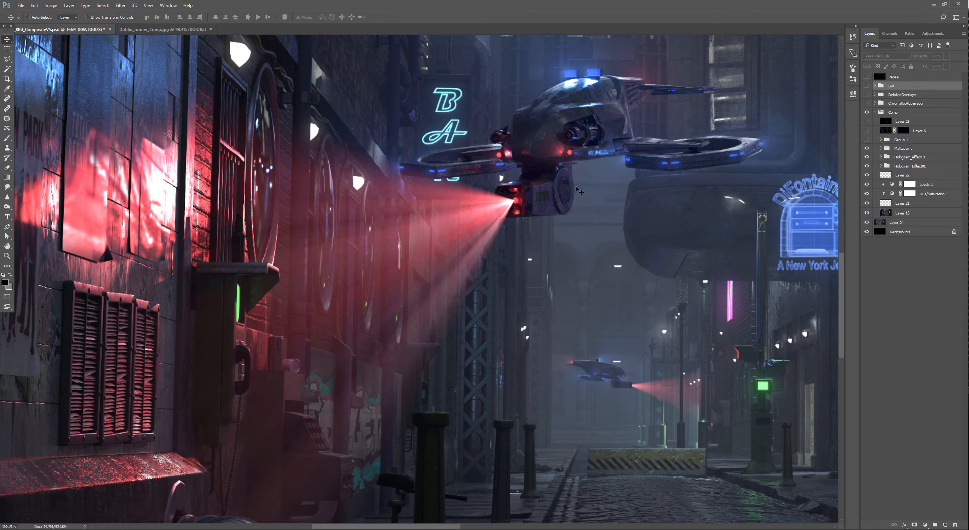
alt+scroll(360, 352, down, 4)
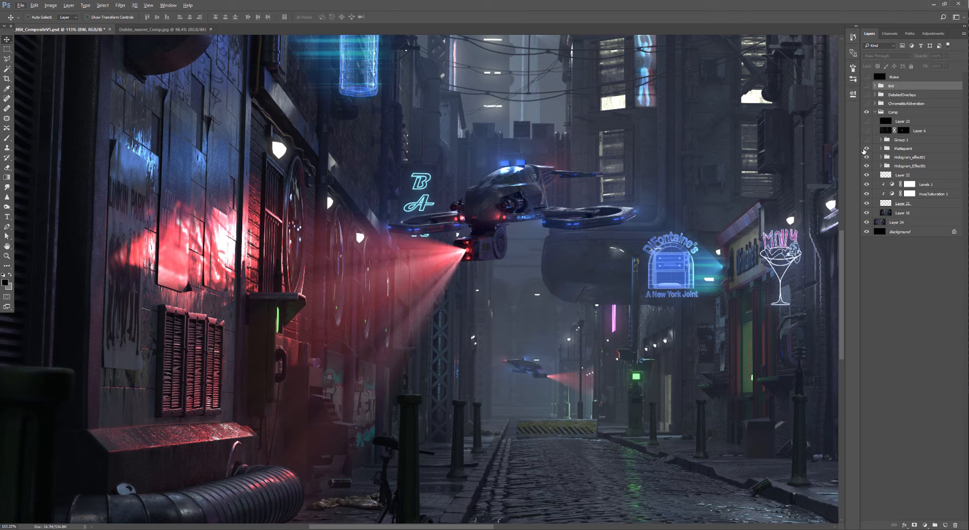
click(867, 140)
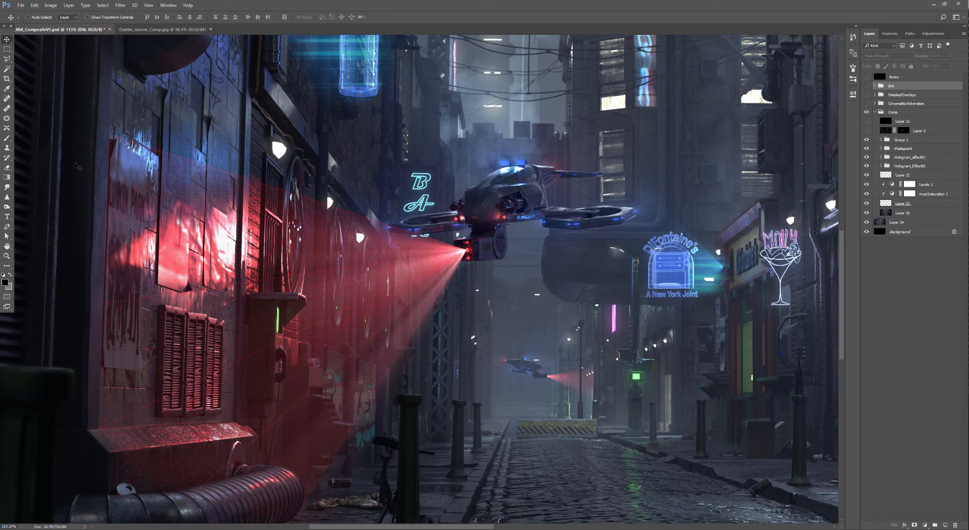
Examine the red scan lines and dots projected on the poster wall, shutters, ledge and large ribbed pipe
alt+scroll(148, 334, up, 5)
alt+scroll(148, 335, up, 4)
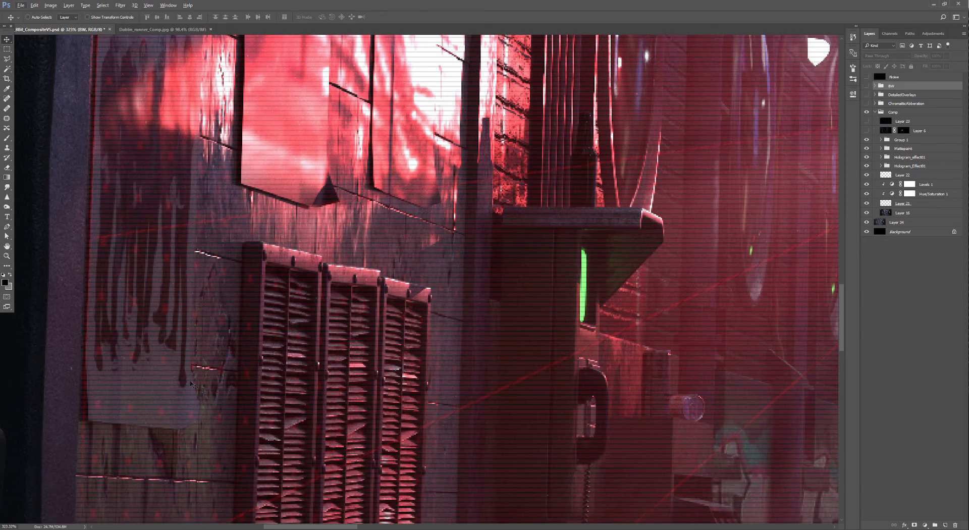
scroll(237, 427, down, 1)
alt+scroll(239, 441, down, 9)
alt+scroll(230, 484, up, 4)
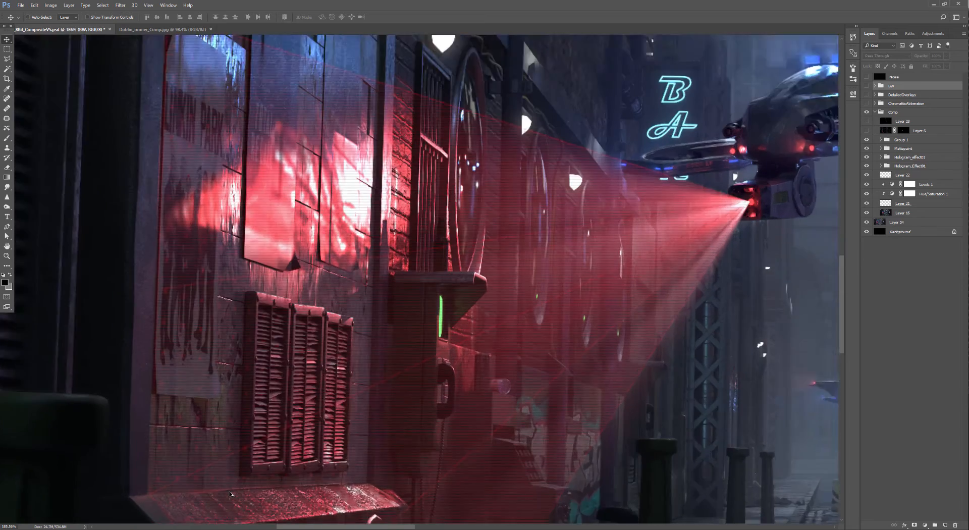
alt+scroll(230, 494, up, 1)
drag(234, 439, 259, 278)
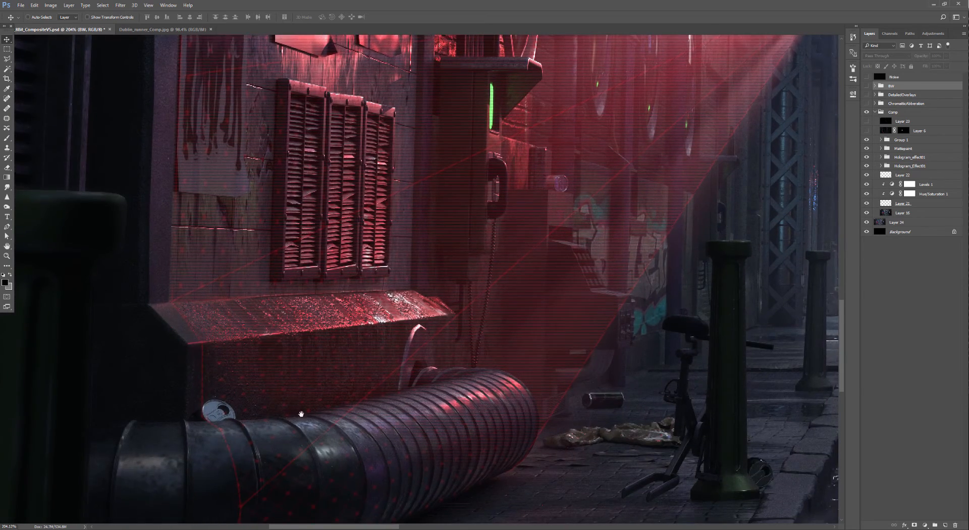
drag(300, 413, 313, 330)
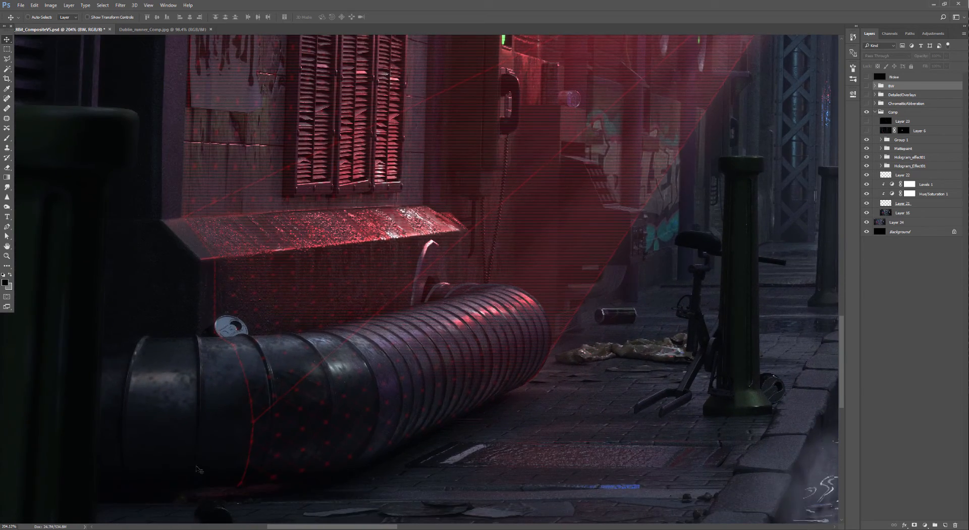
Examine how the drone's scanning beam reads both in close-up and within the whole alley
alt+scroll(353, 387, down, 10)
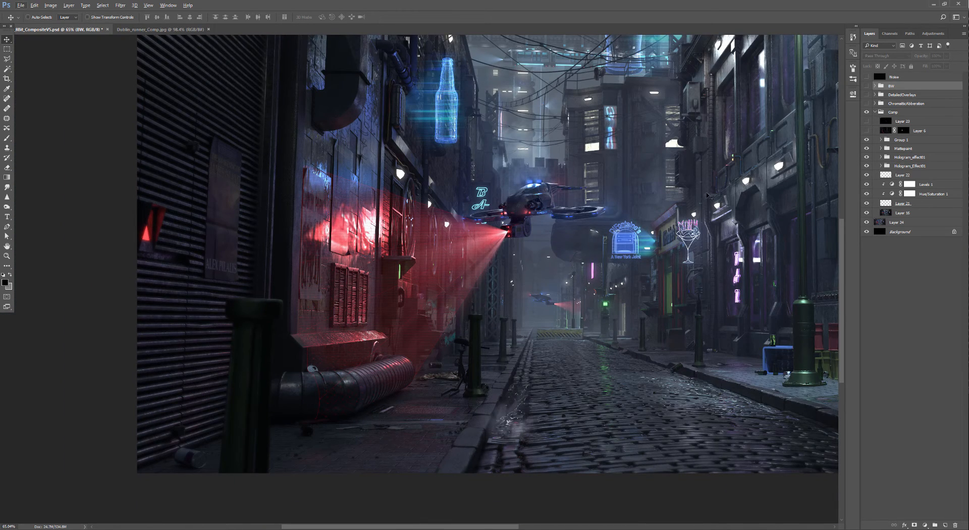
alt+scroll(316, 319, up, 6)
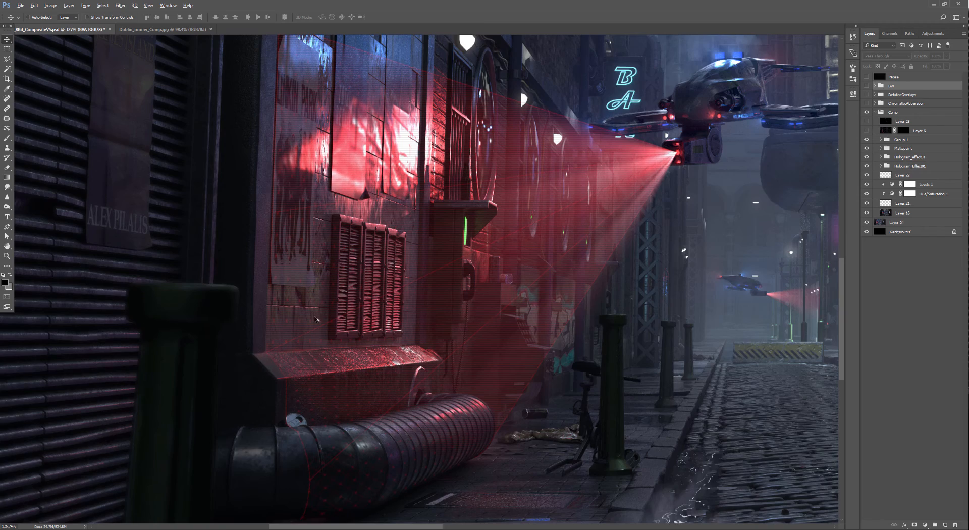
alt+scroll(316, 320, down, 7)
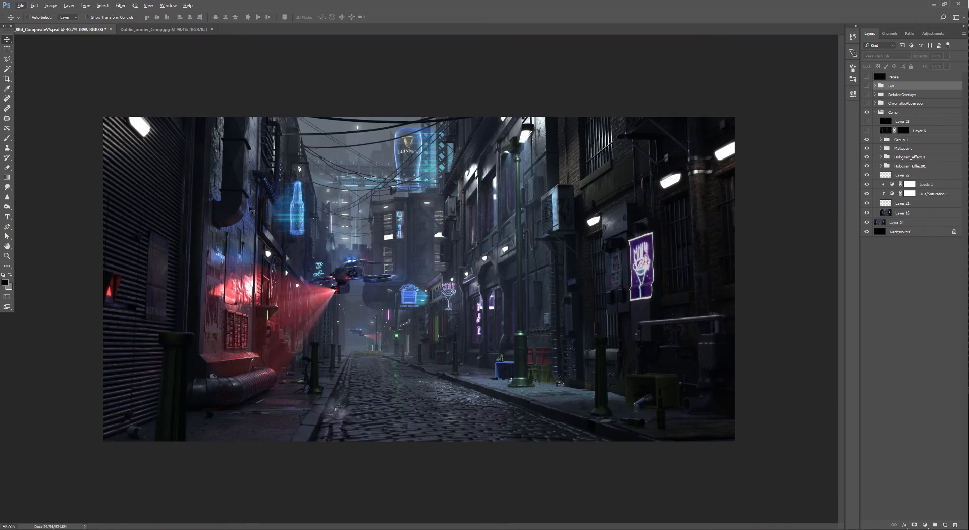
alt+scroll(246, 337, up, 4)
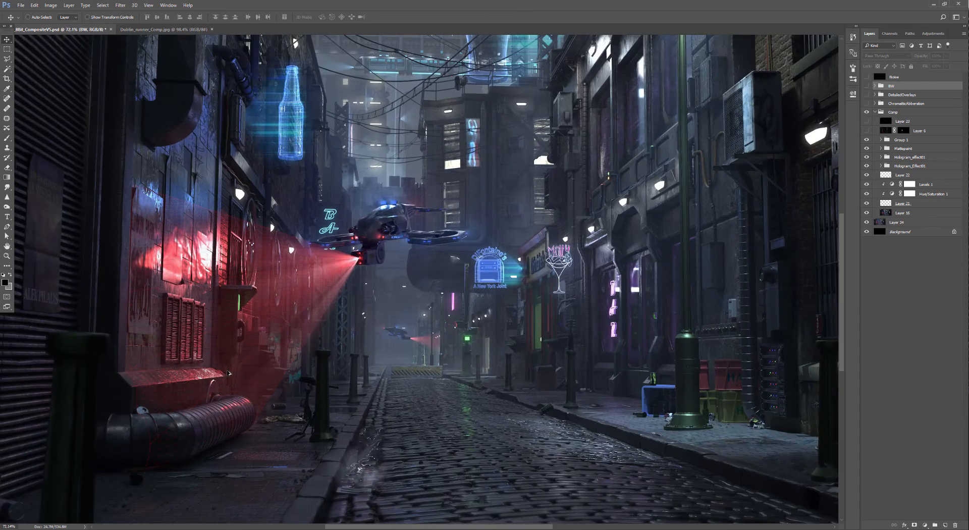
alt+scroll(197, 353, up, 2)
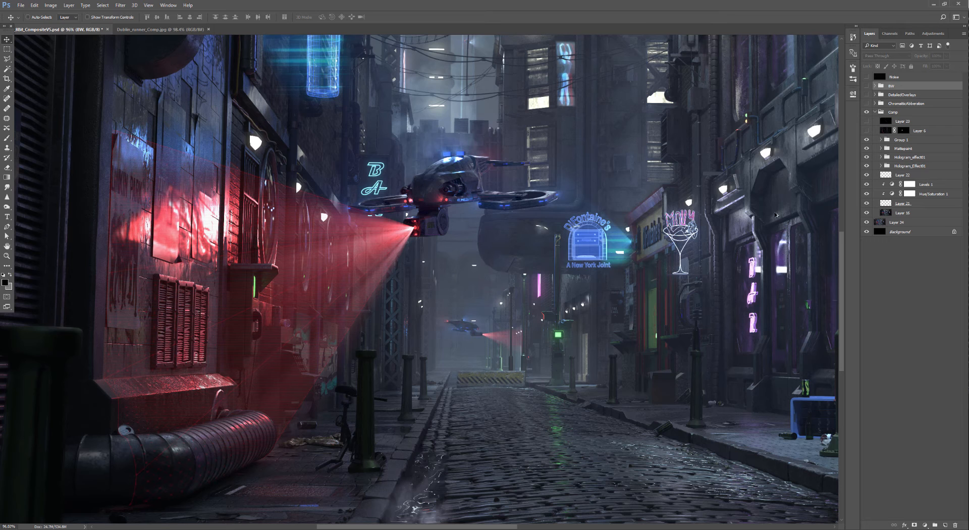
alt+scroll(775, 214, down, 3)
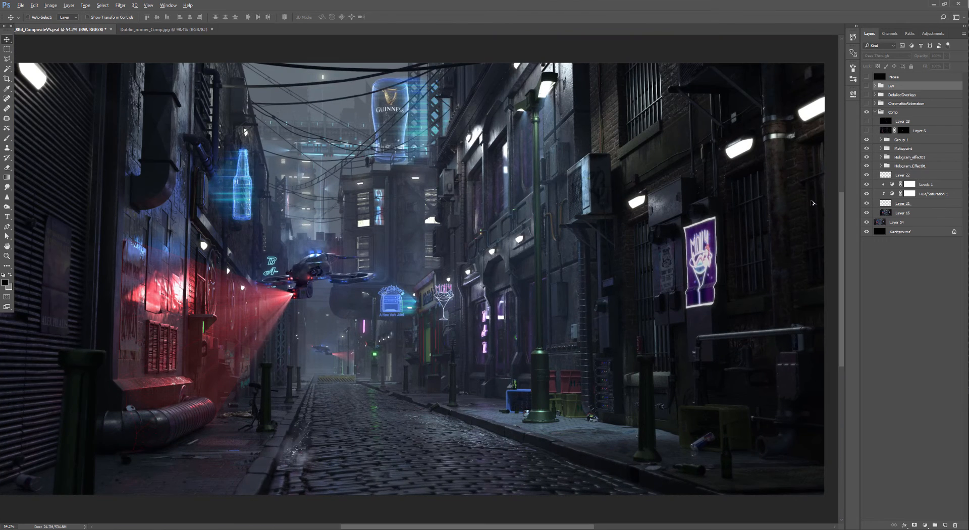
Make Layer 6 visible, select it and compare the full alley with and without it
alt+scroll(813, 203, down, 1)
click(867, 131)
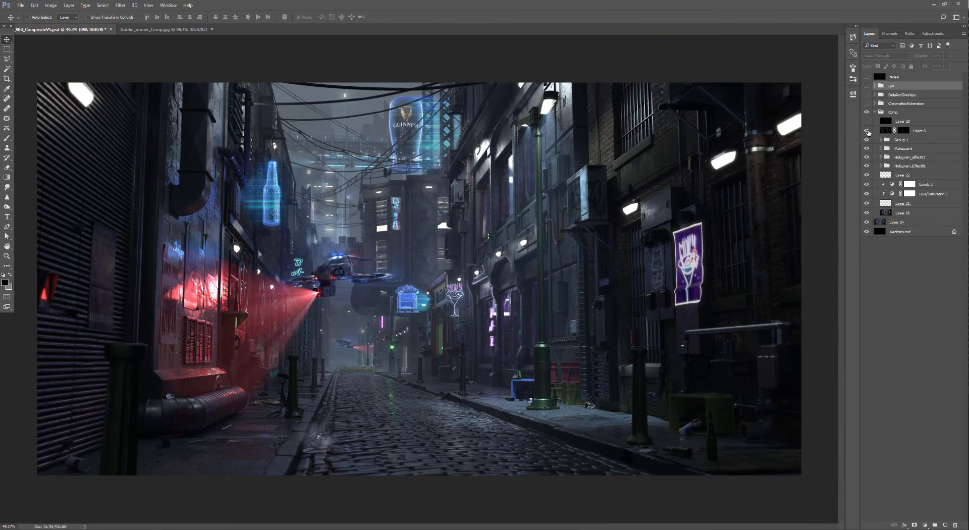
click(867, 131)
click(867, 131)
click(867, 131)
click(867, 131)
click(885, 132)
click(867, 131)
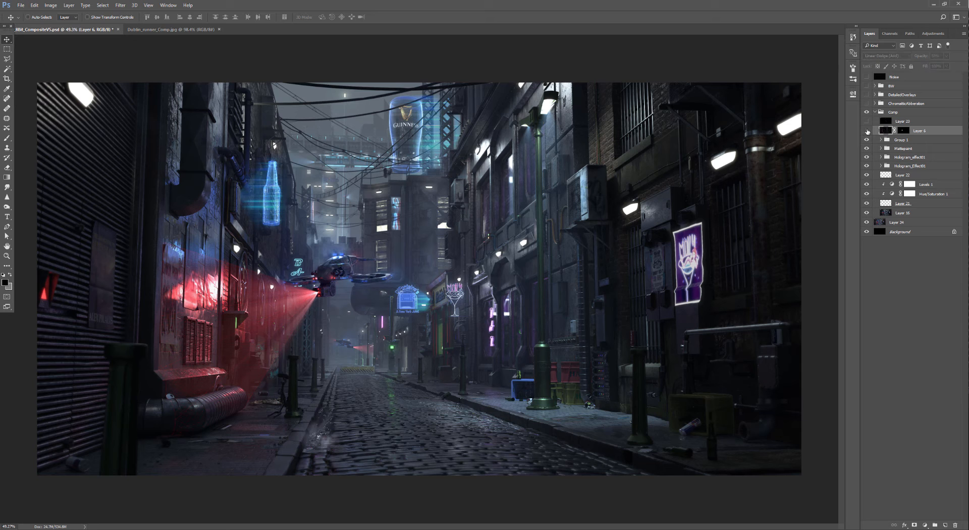
click(867, 131)
Compare the drone, street lamps and neon signs more closely with and without Layer 6
alt+scroll(298, 274, up, 5)
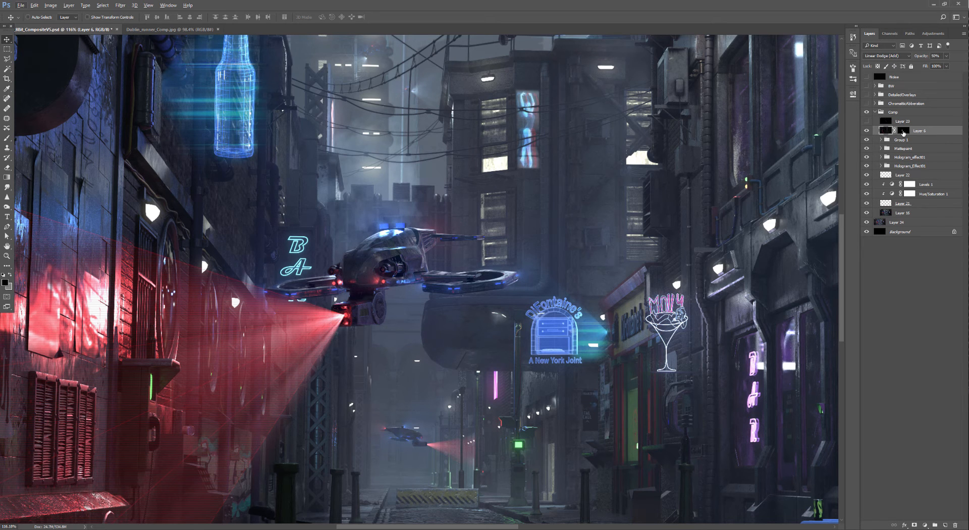
alt+scroll(398, 334, down, 3)
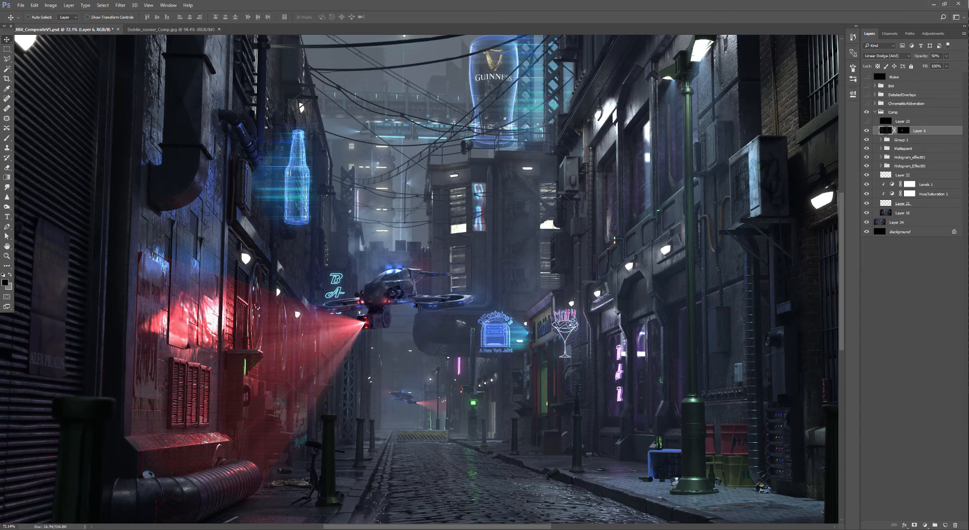
click(867, 132)
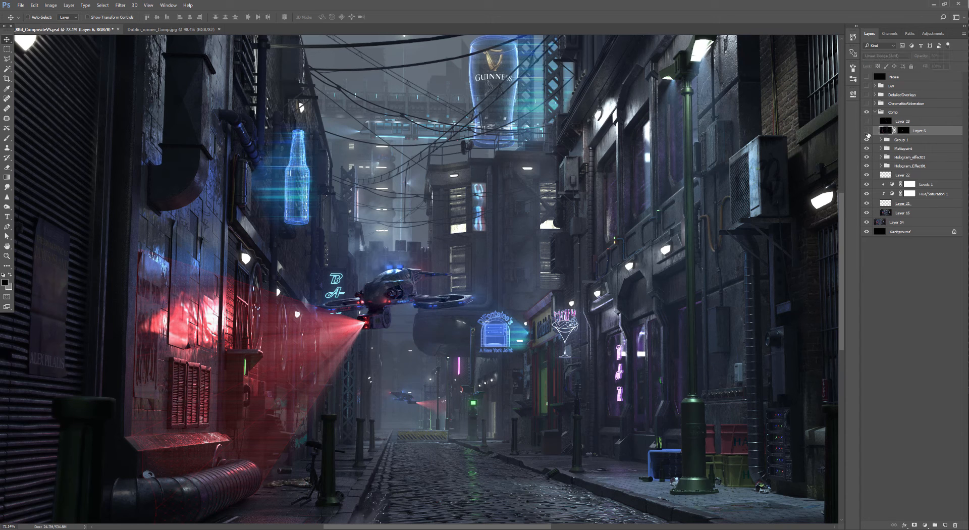
click(867, 132)
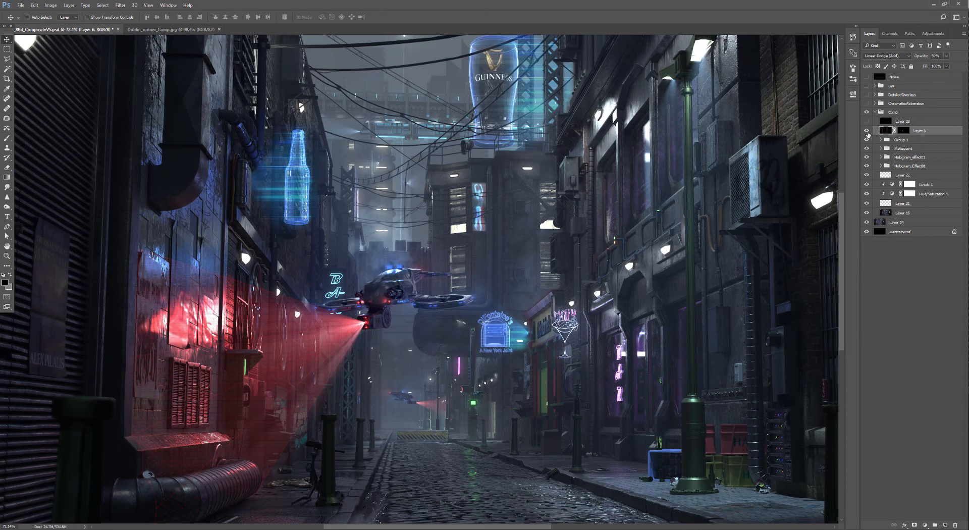
click(867, 132)
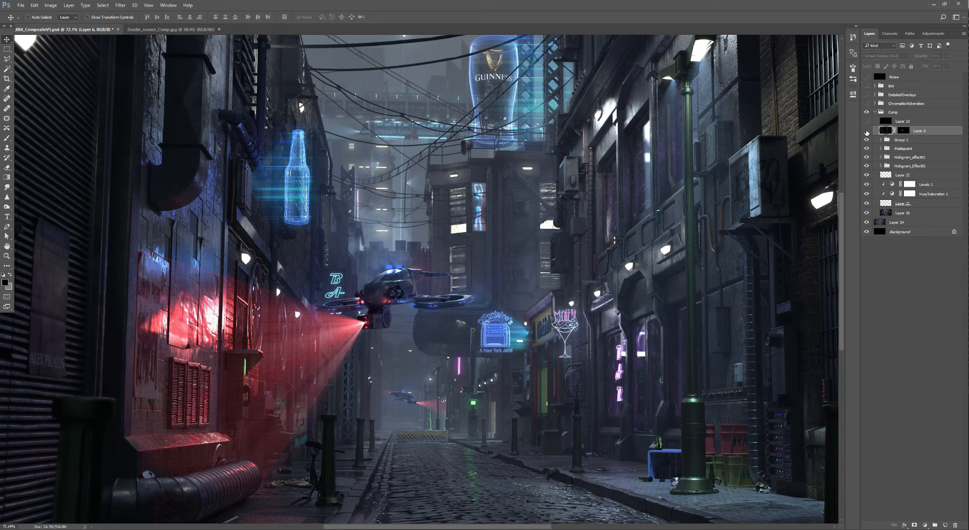
Make Layer 6 and the layer directly above it visible, and collapse the Comp group
click(867, 131)
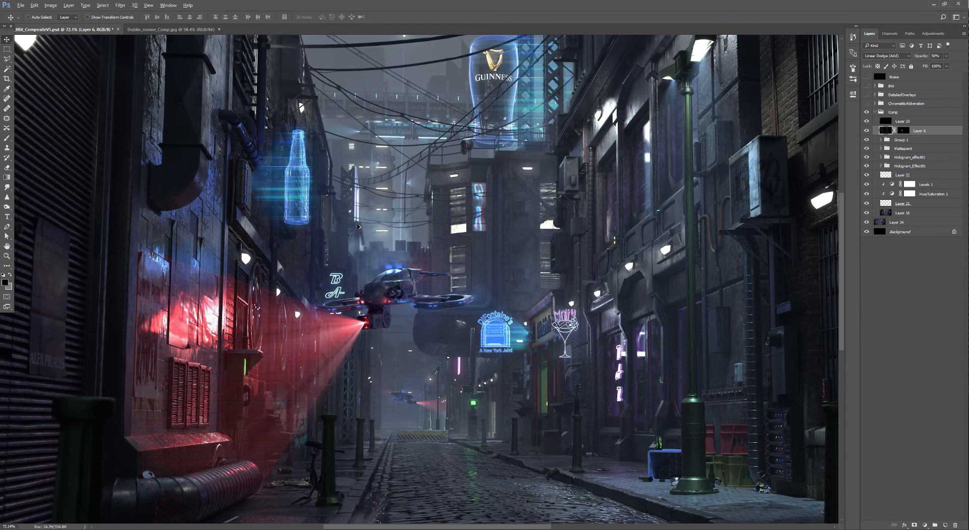
alt+scroll(358, 227, down, 3)
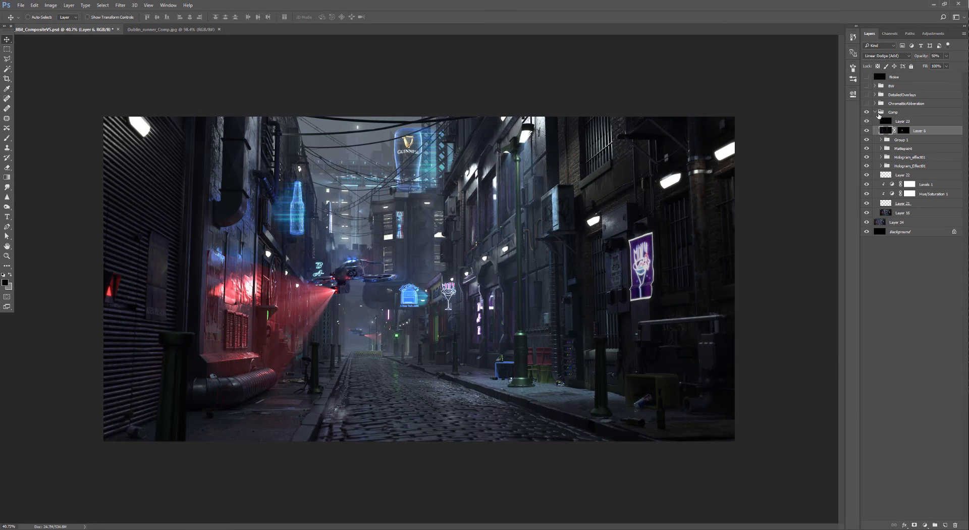
click(876, 112)
click(876, 112)
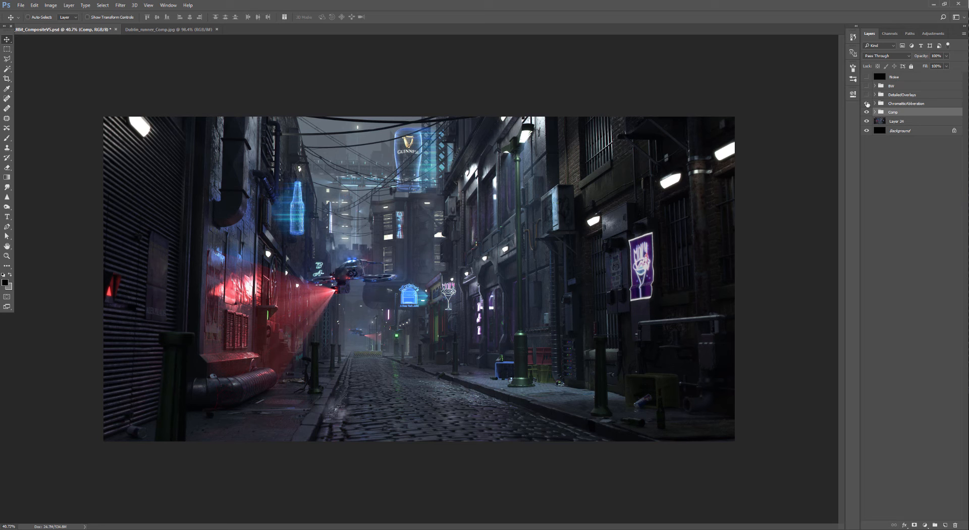
Make the chromatic aberration group visible and inspect the colour fringing on the air-conditioning unit
click(867, 103)
alt+scroll(425, 281, up, 2)
alt+scroll(629, 157, up, 5)
alt+scroll(629, 157, up, 6)
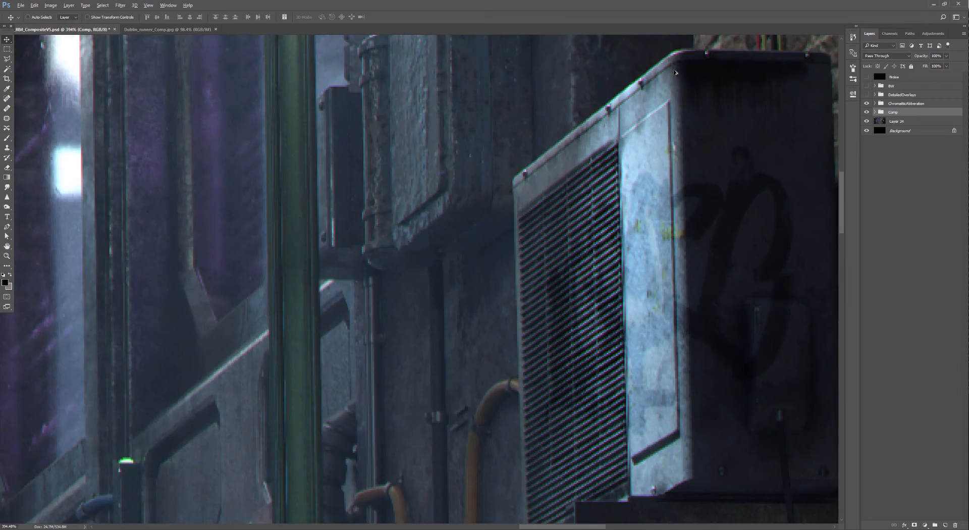
Compare the air-conditioning unit with and without the chromatic aberration group
alt+scroll(680, 59, down, 1)
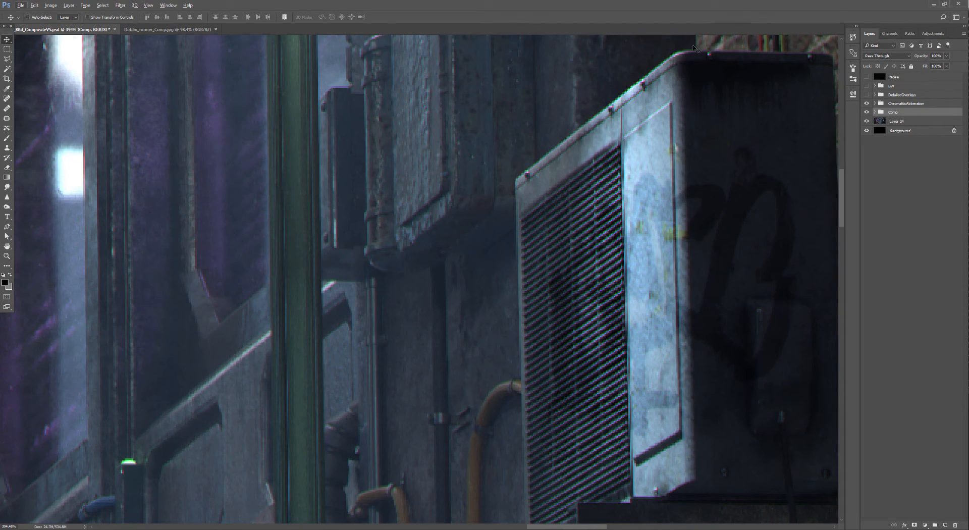
click(866, 103)
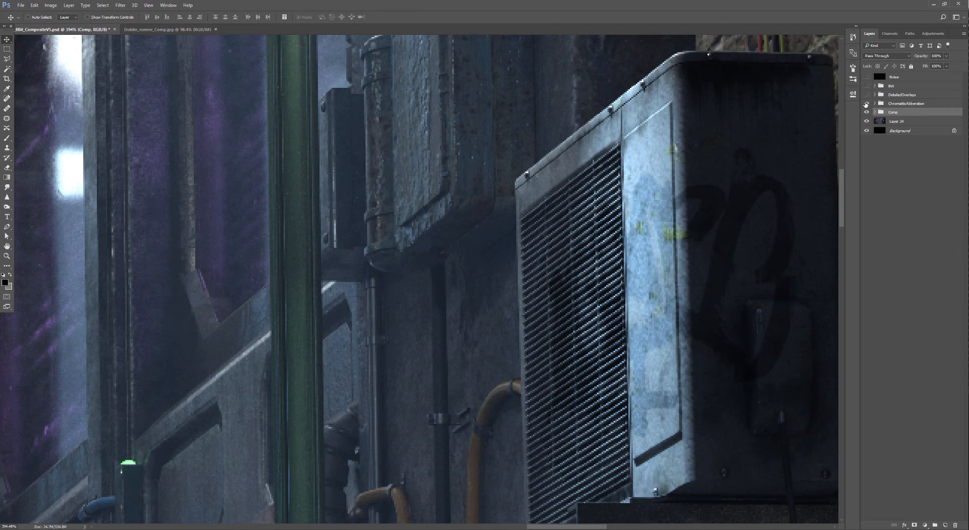
click(866, 104)
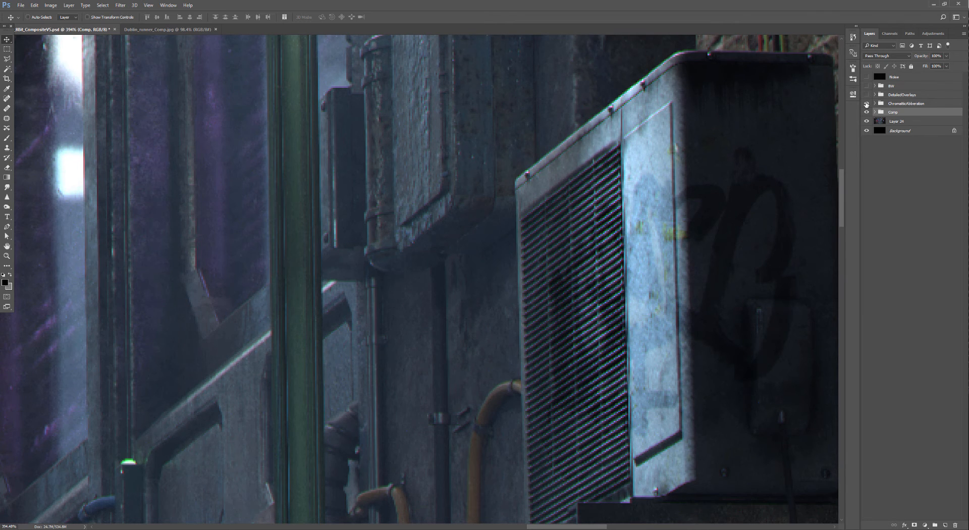
Expand the chromatic aberration group and review the blending options of its red layer
click(875, 104)
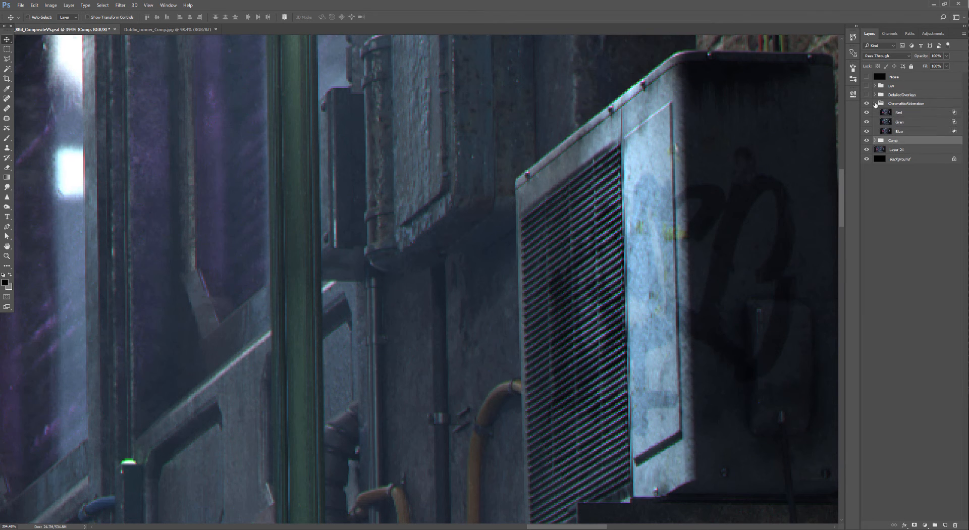
alt+scroll(440, 255, down, 10)
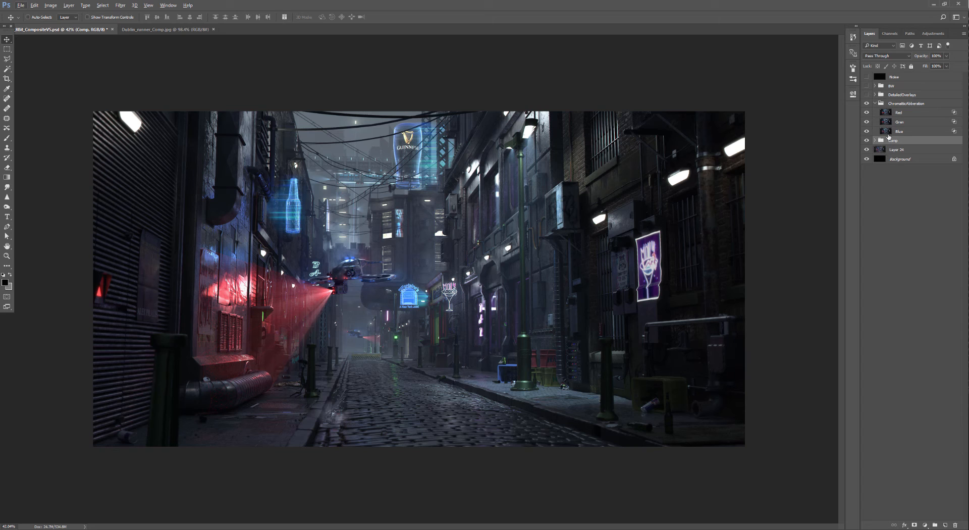
click(888, 132)
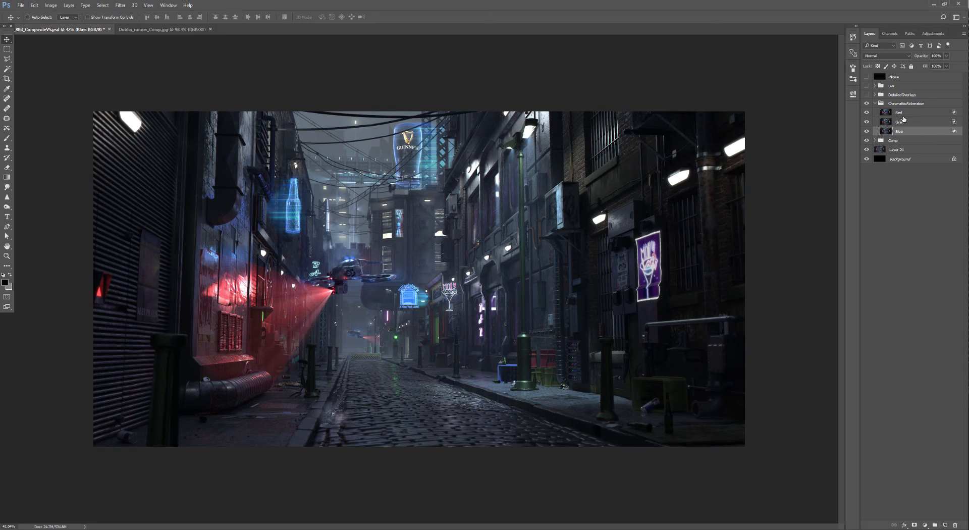
double_click(918, 114)
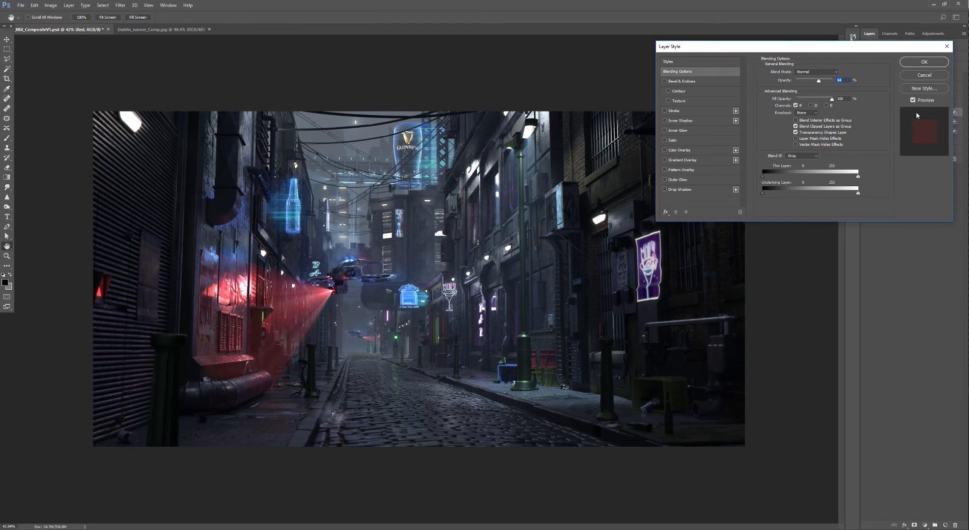
drag(722, 53, 581, 53)
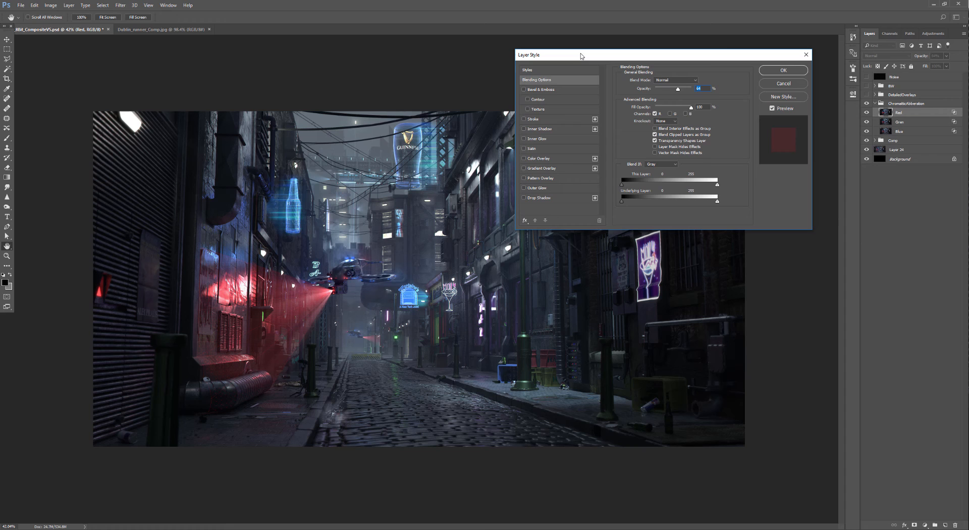
click(783, 71)
Review the green layer's blending options and close them without changes
double_click(900, 121)
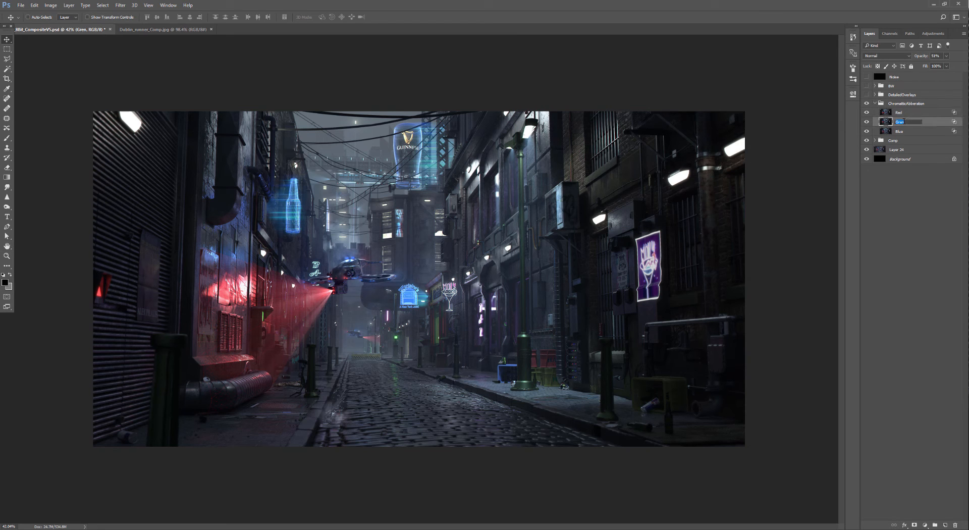
double_click(926, 121)
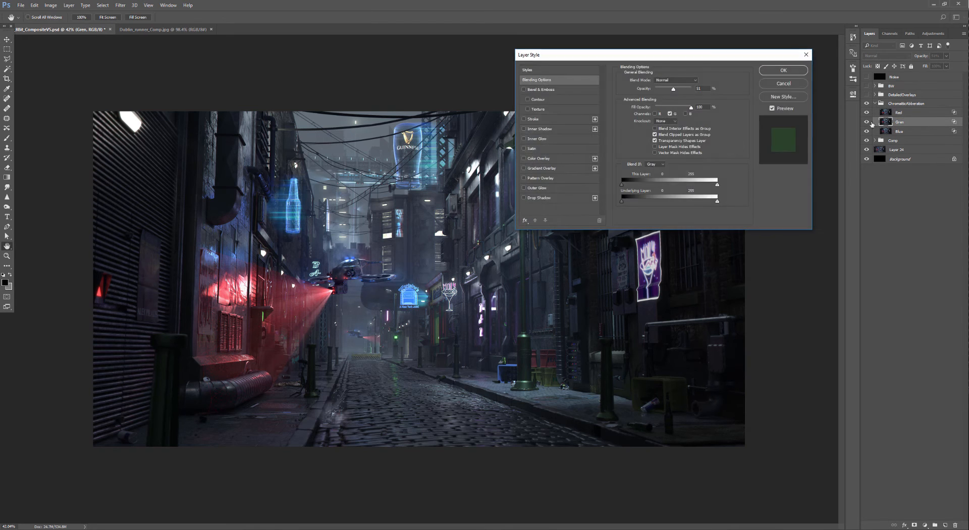
click(780, 82)
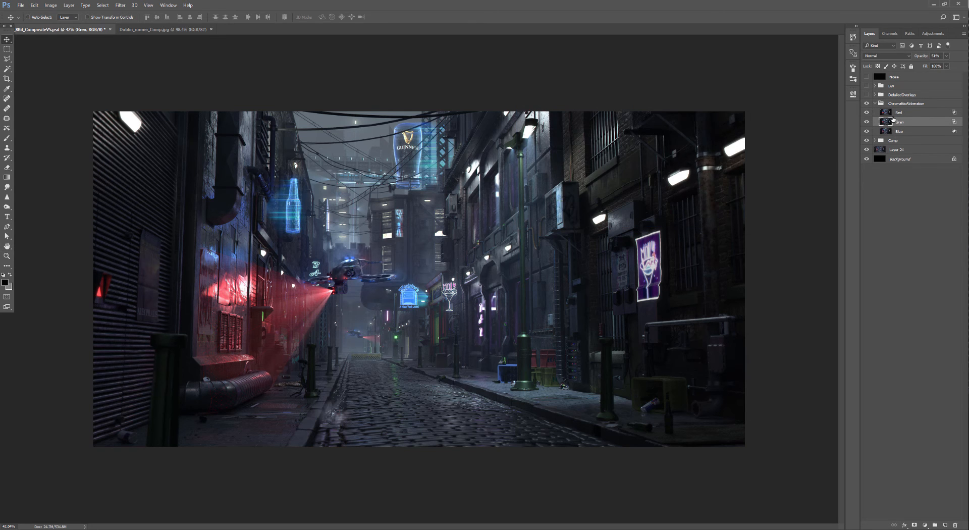
Select the red, green and blue layers in turn, then collapse and select the chromatic aberration group
click(902, 114)
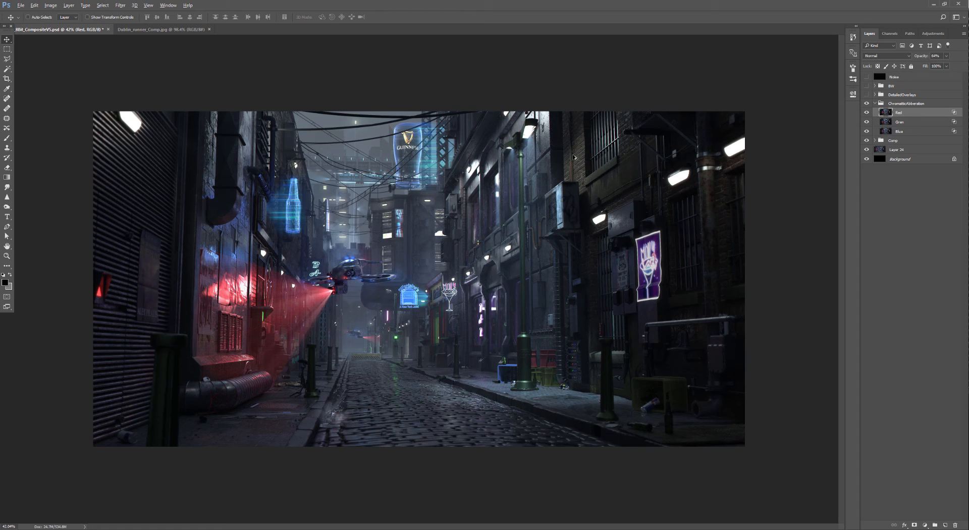
click(901, 122)
click(916, 131)
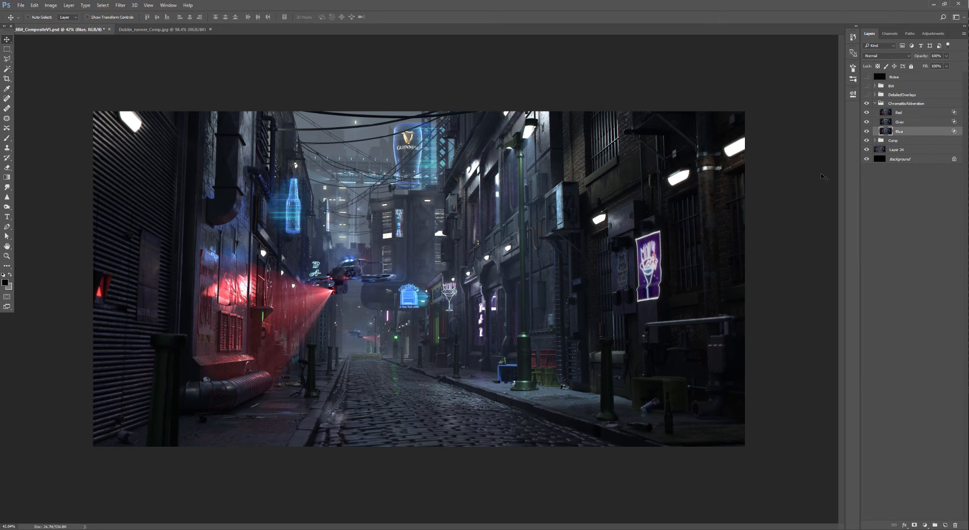
alt+scroll(567, 204, up, 7)
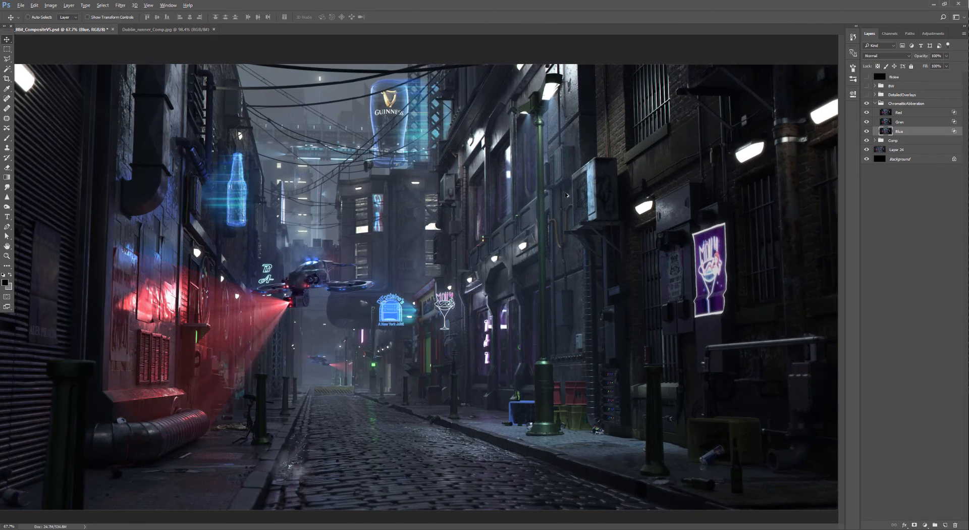
alt+scroll(596, 178, down, 8)
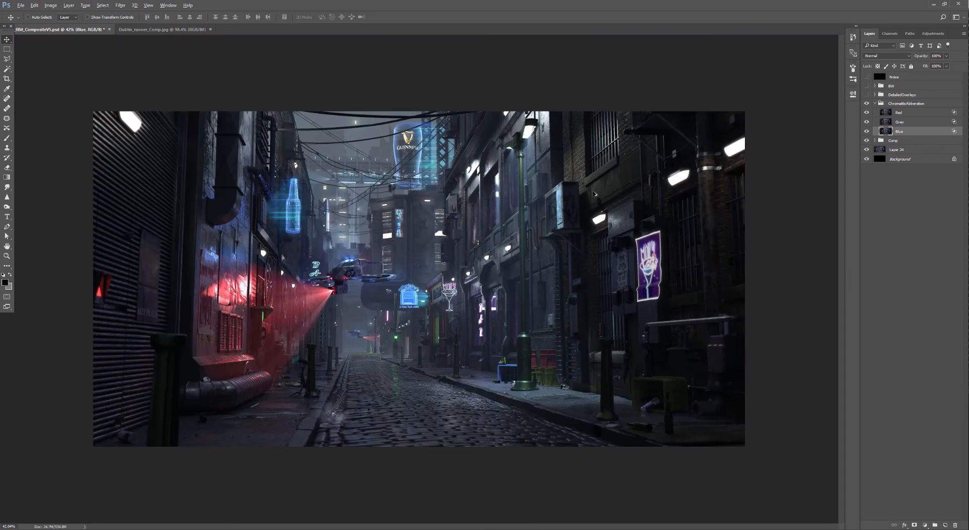
alt+scroll(464, 220, up, 2)
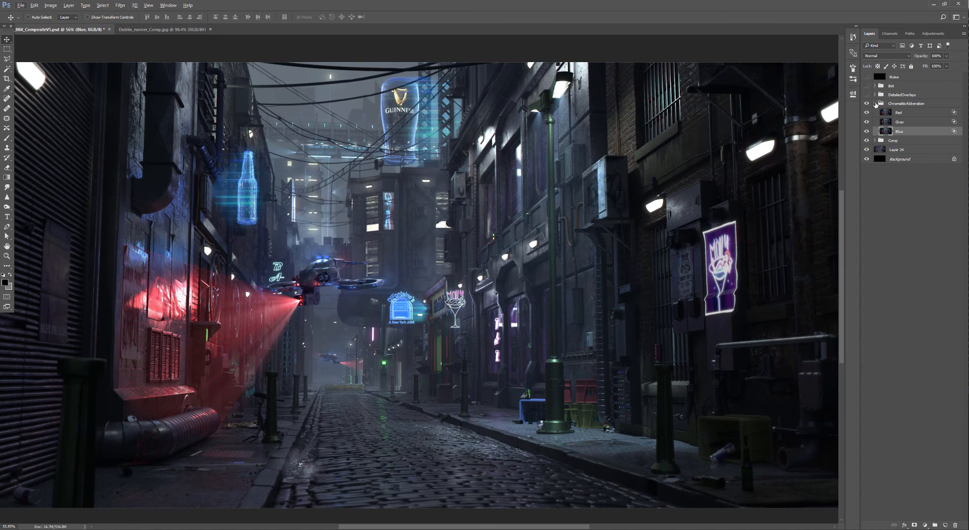
click(878, 103)
click(876, 103)
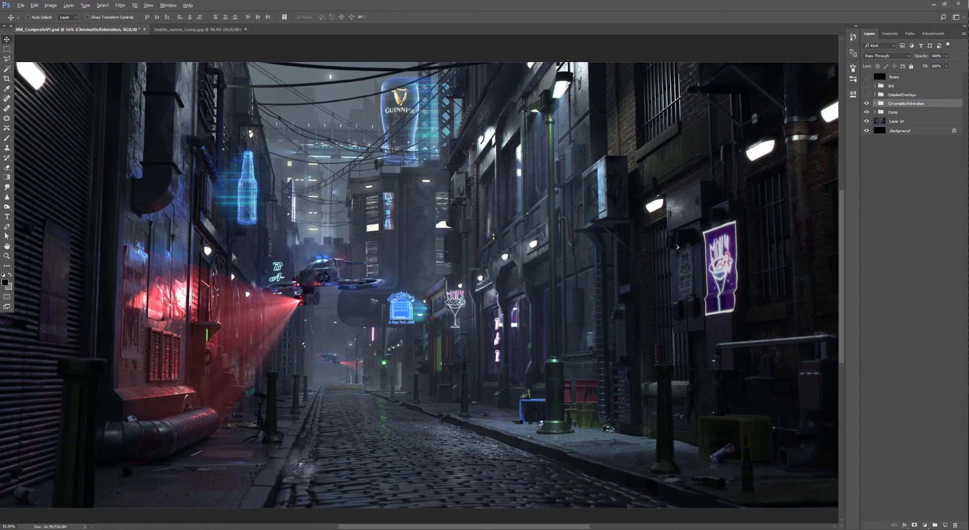
Examine the full alley and the crates, bollards and neon signs at street level with the chromatic aberration applied
alt+scroll(677, 247, down, 4)
alt+scroll(601, 382, up, 6)
alt+scroll(699, 386, up, 3)
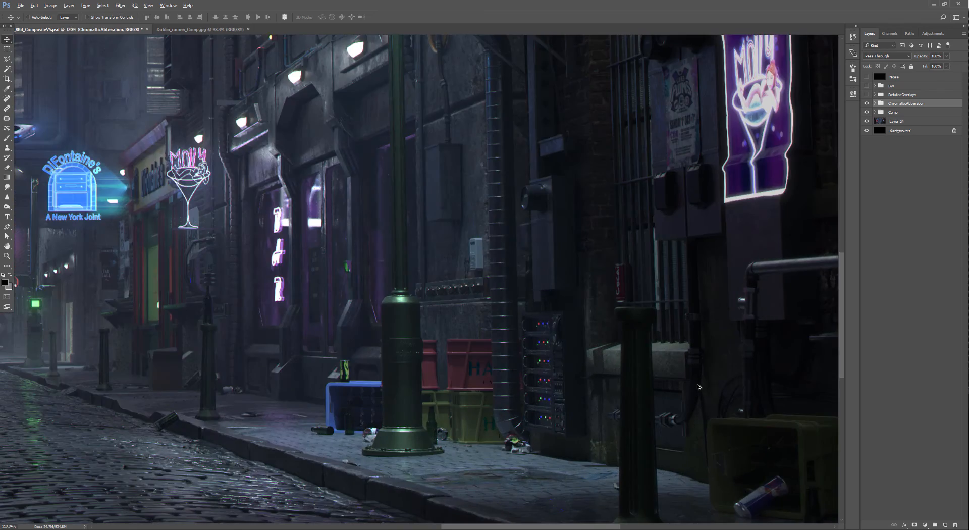
alt+scroll(691, 387, down, 1)
alt+scroll(683, 387, down, 2)
alt+scroll(682, 386, down, 2)
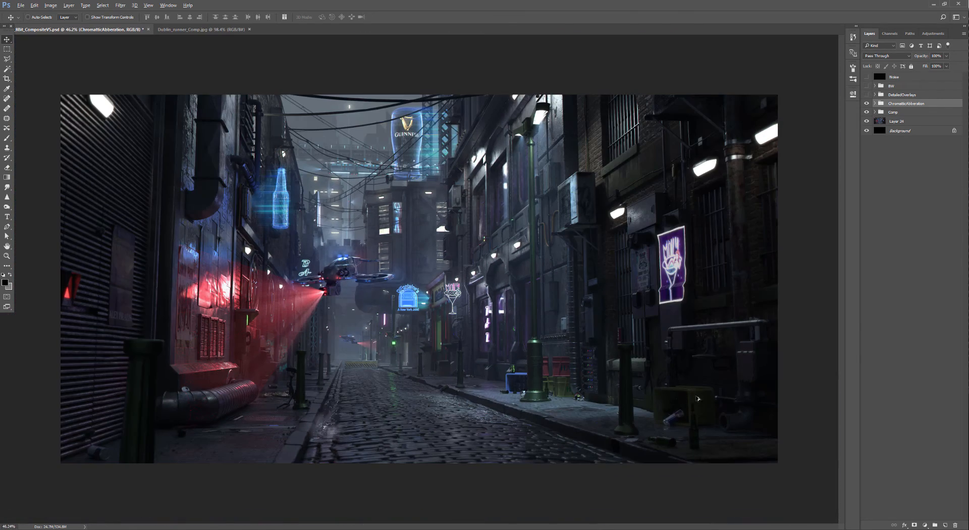
alt+scroll(690, 395, up, 3)
alt+scroll(712, 413, up, 3)
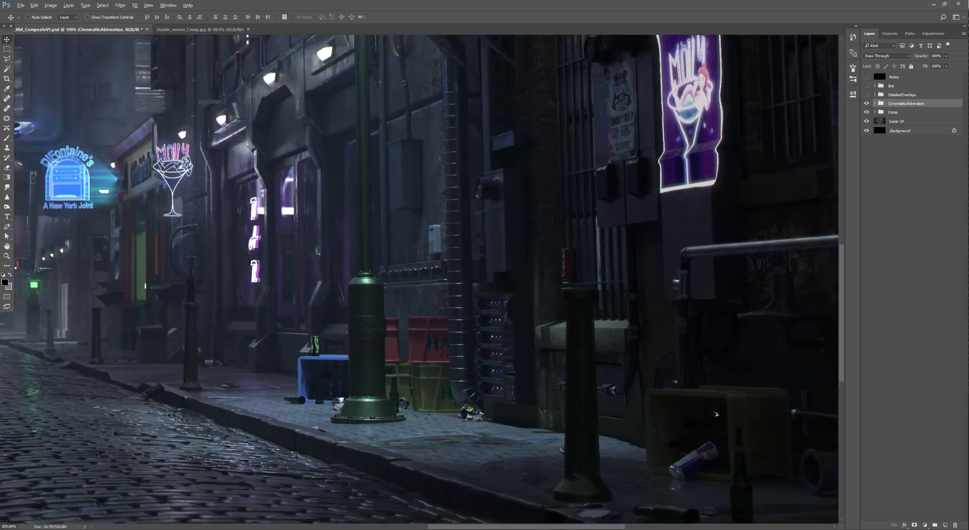
alt+scroll(606, 353, up, 2)
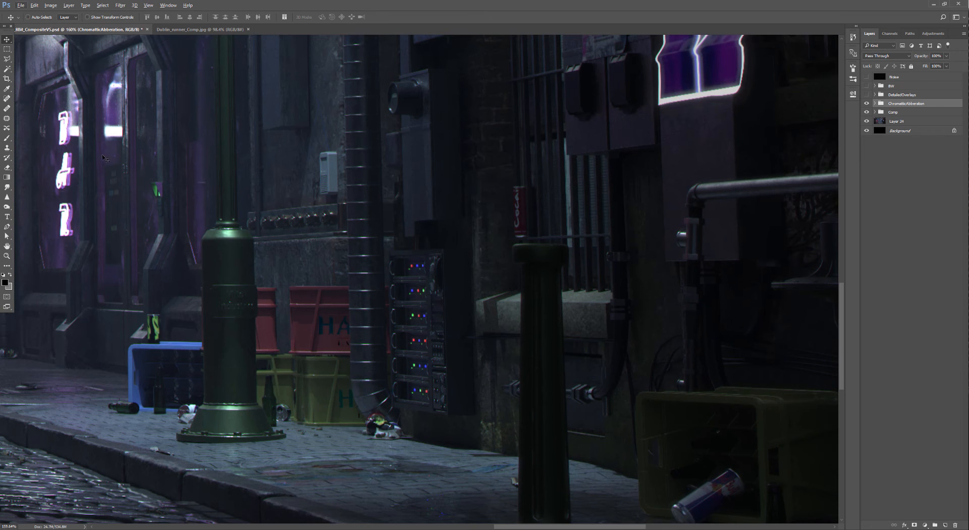
Make the detailed overlays group visible and compare the street-level details with and without it
drag(134, 175, 725, 414)
drag(76, 173, 245, 362)
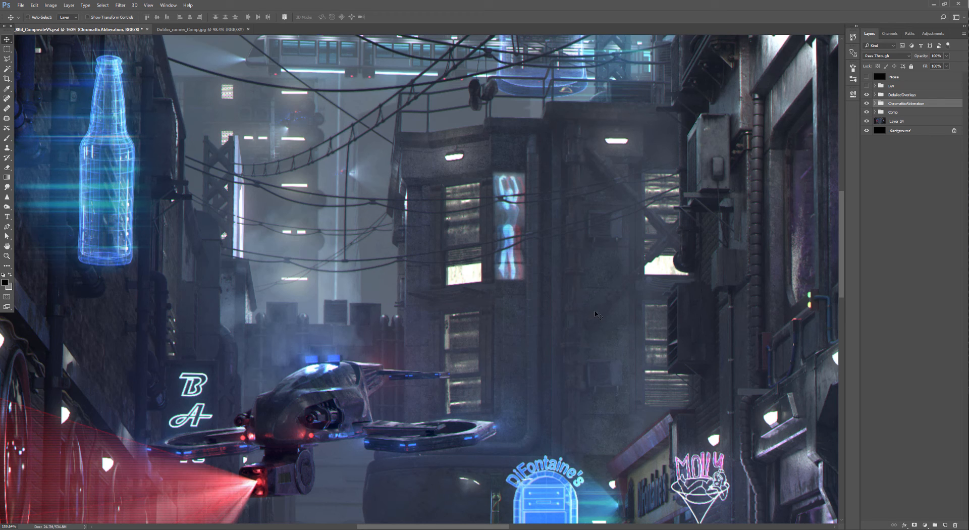
drag(742, 435, 288, 313)
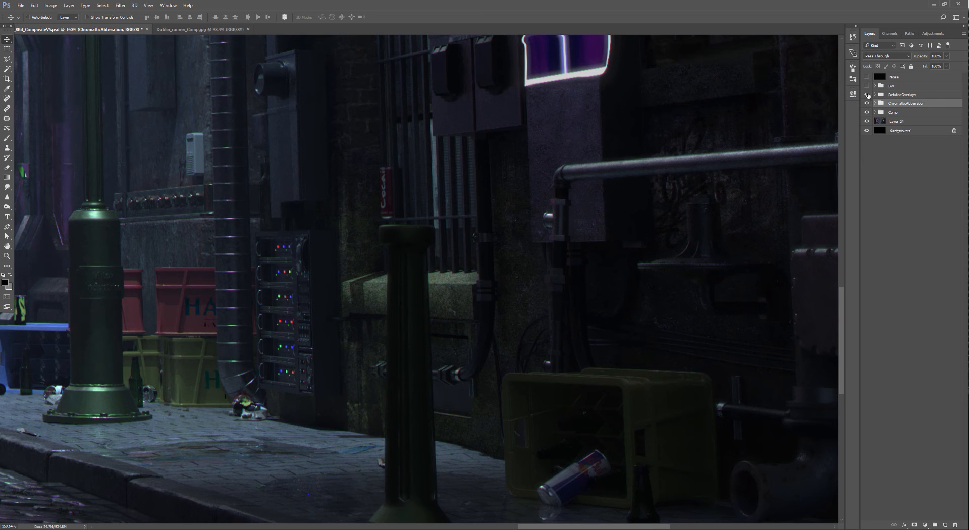
click(867, 95)
click(866, 95)
alt+scroll(600, 220, down, 8)
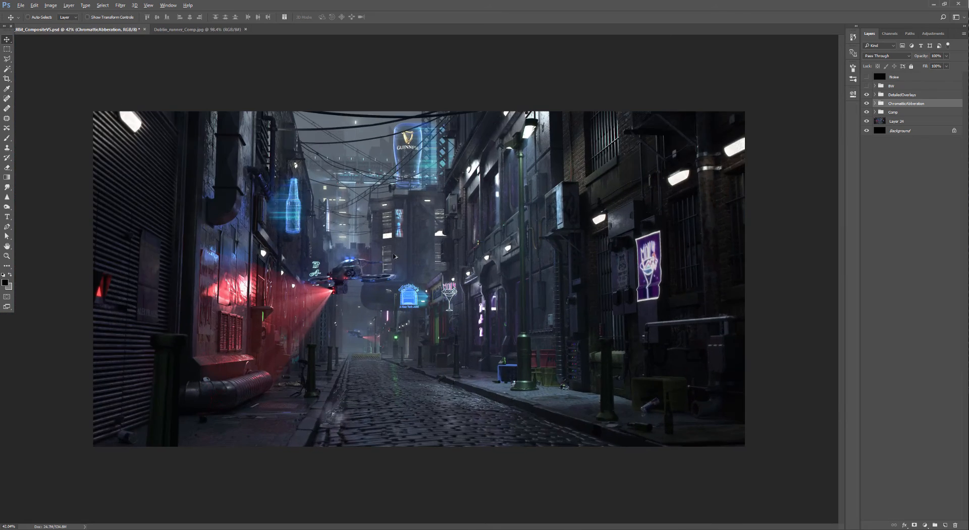
alt+scroll(394, 256, down, 2)
alt+scroll(395, 258, up, 4)
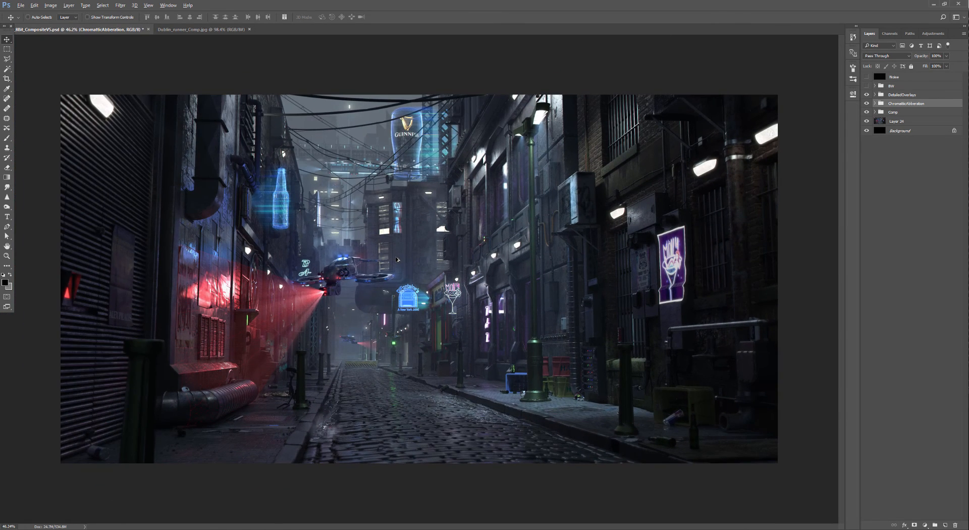
alt+scroll(397, 259, up, 2)
alt+scroll(396, 261, down, 1)
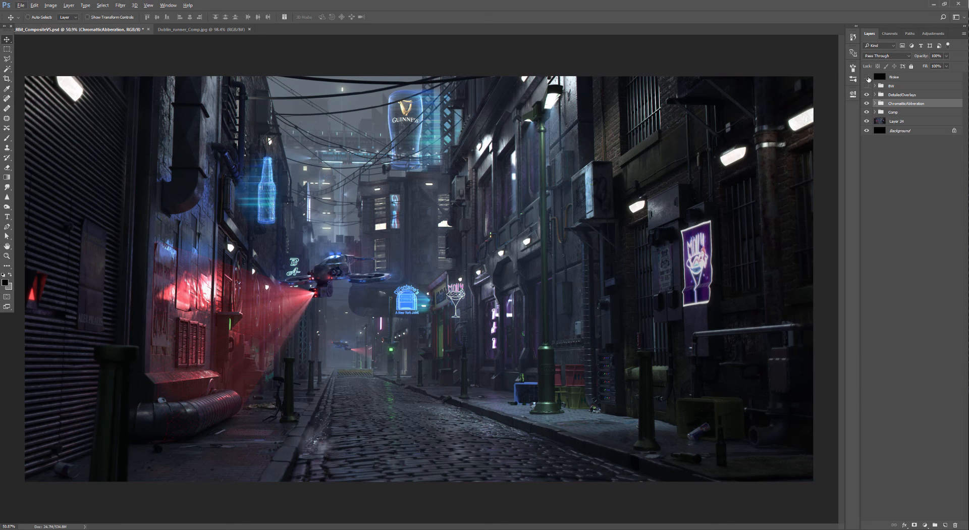
Make the Noise layer visible and inspect its grain on the air-conditioning unit and the full alley
click(867, 77)
alt+scroll(568, 174, up, 5)
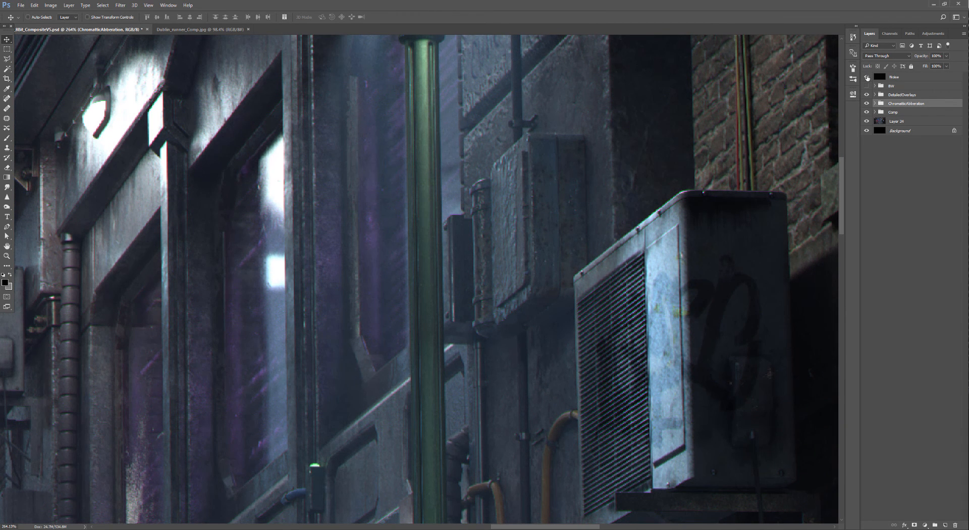
alt+scroll(449, 355, down, 6)
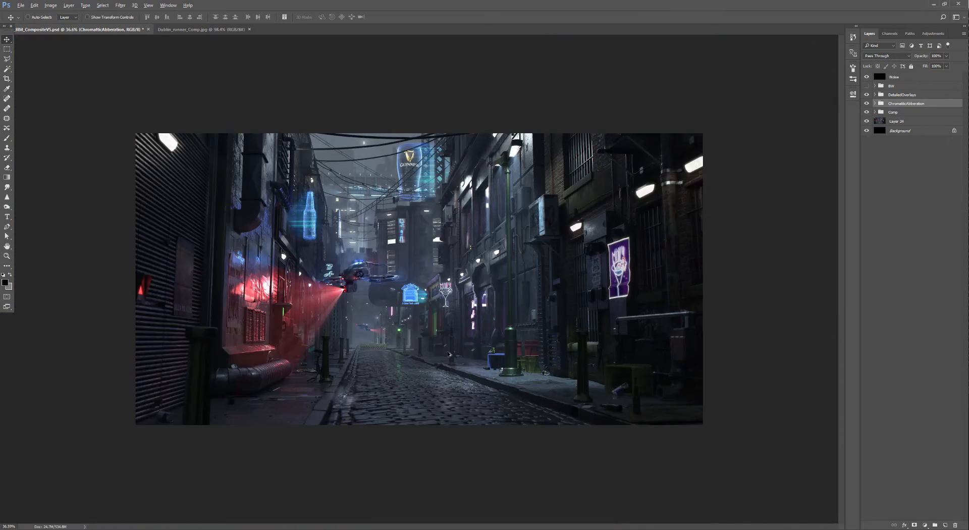
alt+scroll(449, 354, up, 2)
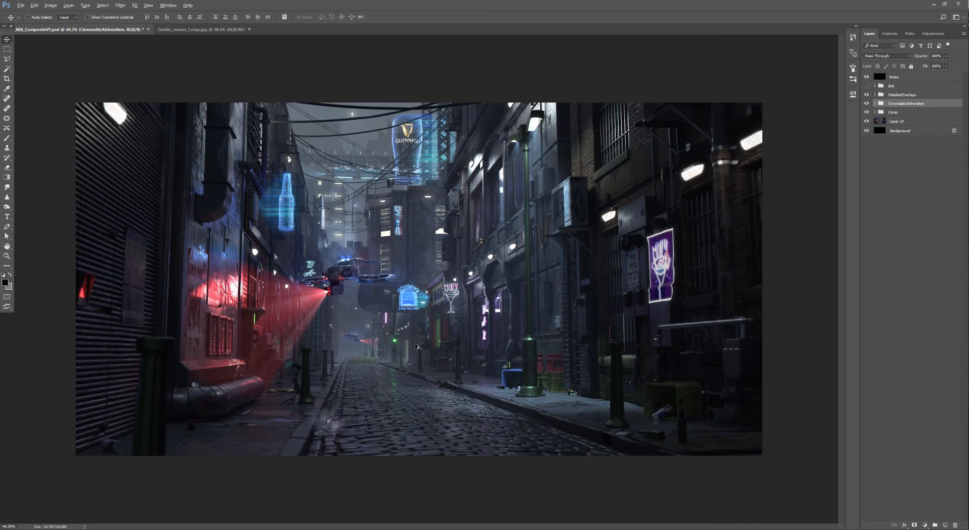
alt+scroll(416, 346, up, 1)
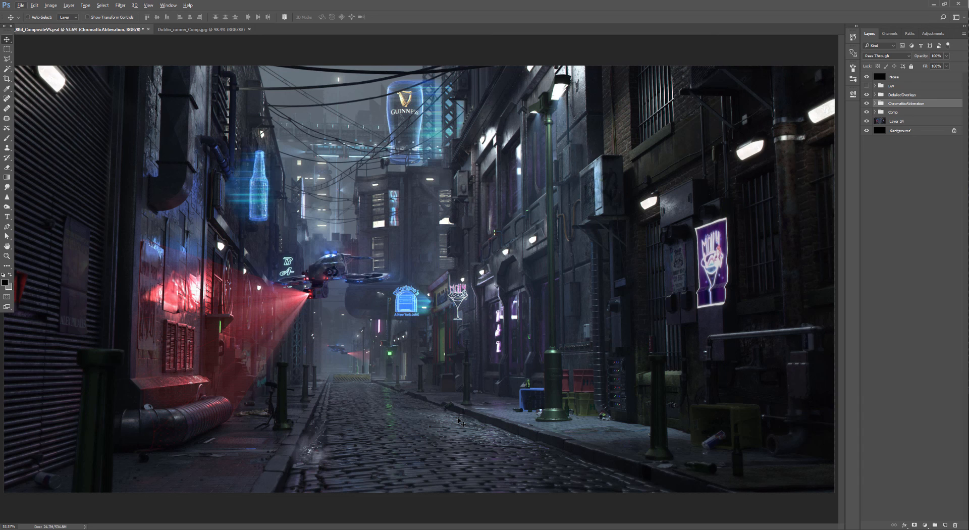
Show the BW group to view the whole alley in black and white, and hide the group again
click(867, 86)
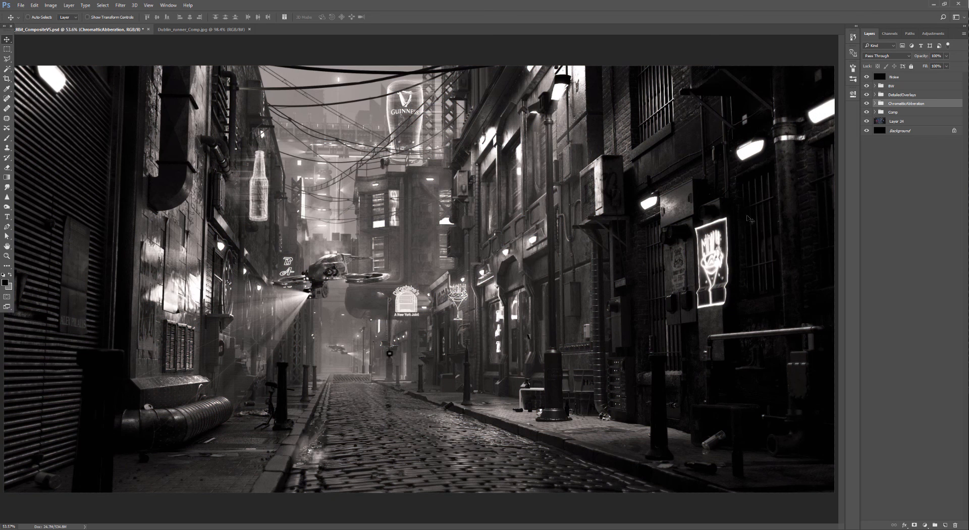
alt+scroll(709, 278, down, 5)
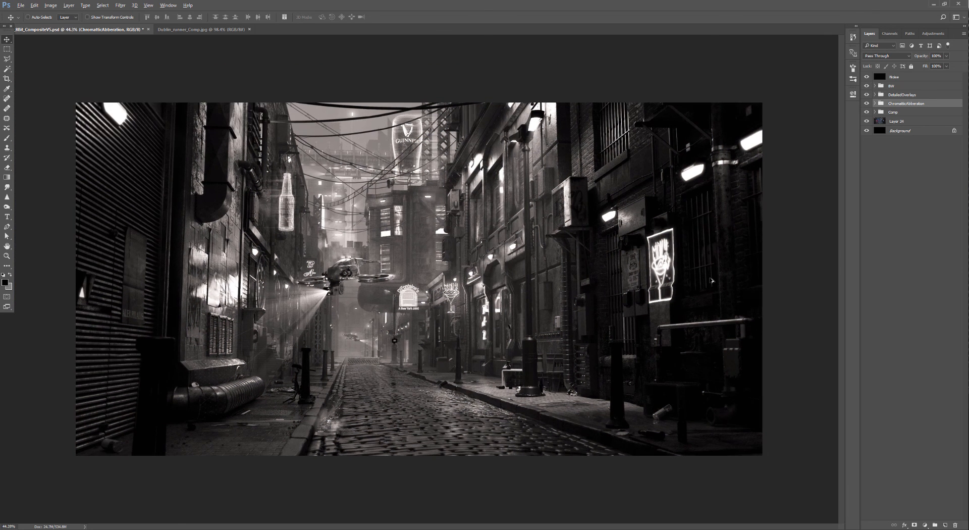
alt+scroll(712, 281, up, 4)
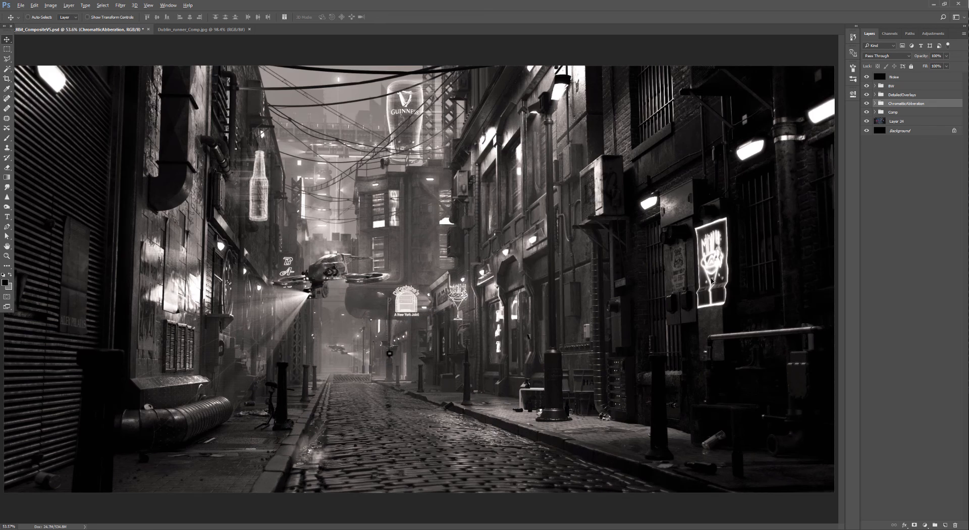
alt+scroll(713, 282, down, 2)
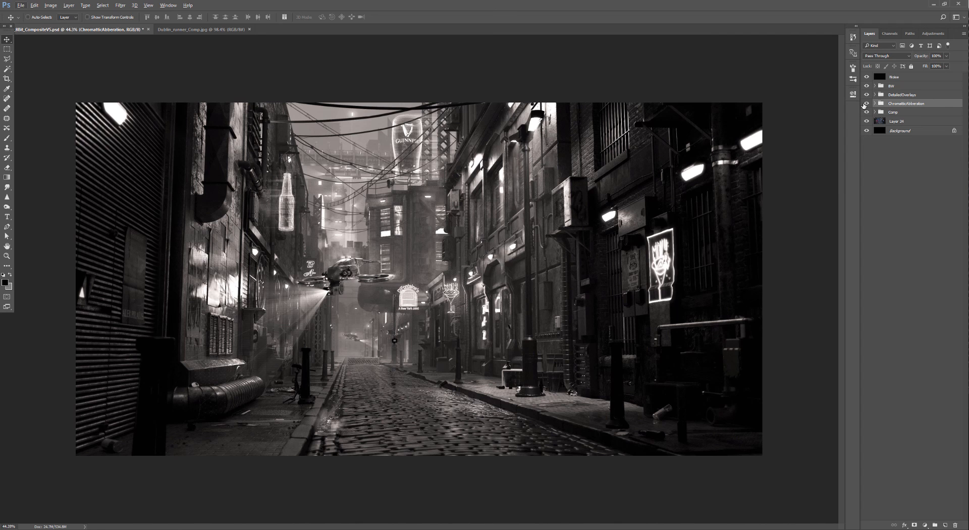
click(866, 86)
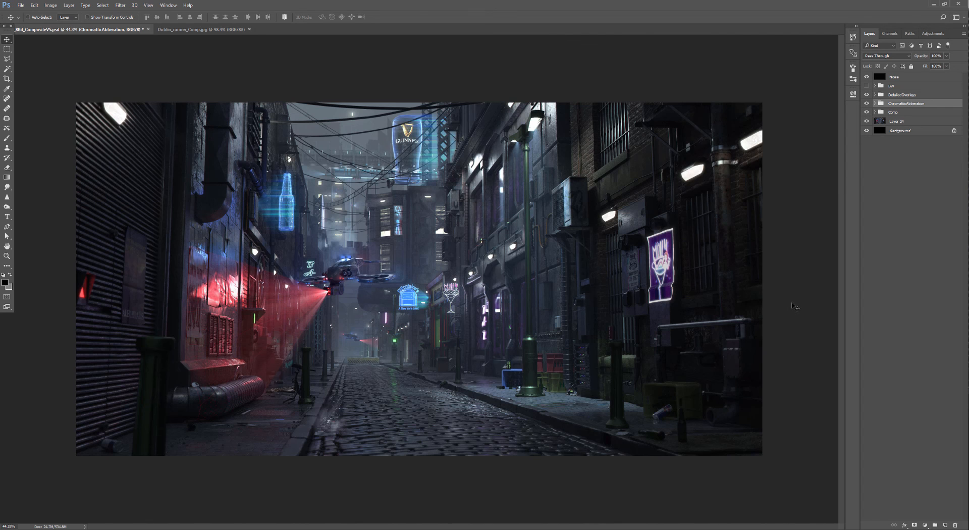